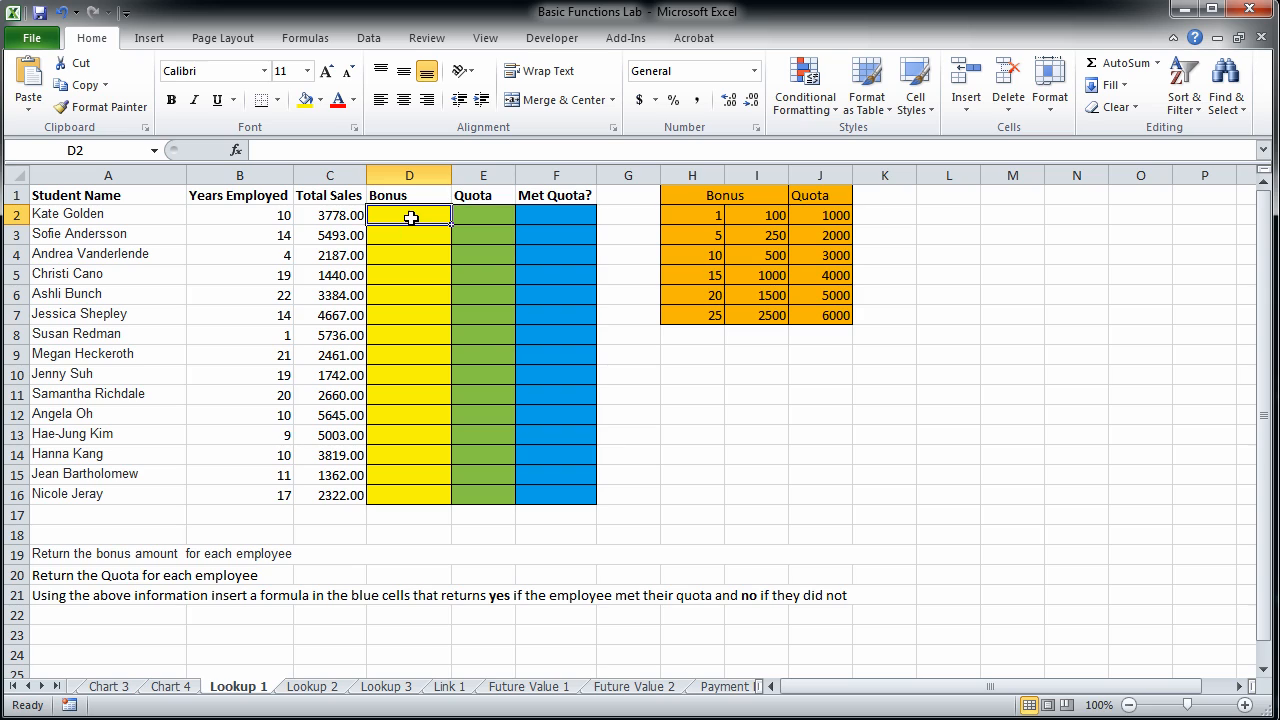
Insert a VLOOKUP function in D2, the first cell of the yellow Bonus column.
{"action": "left_click", "coordinate": [210, 216]}
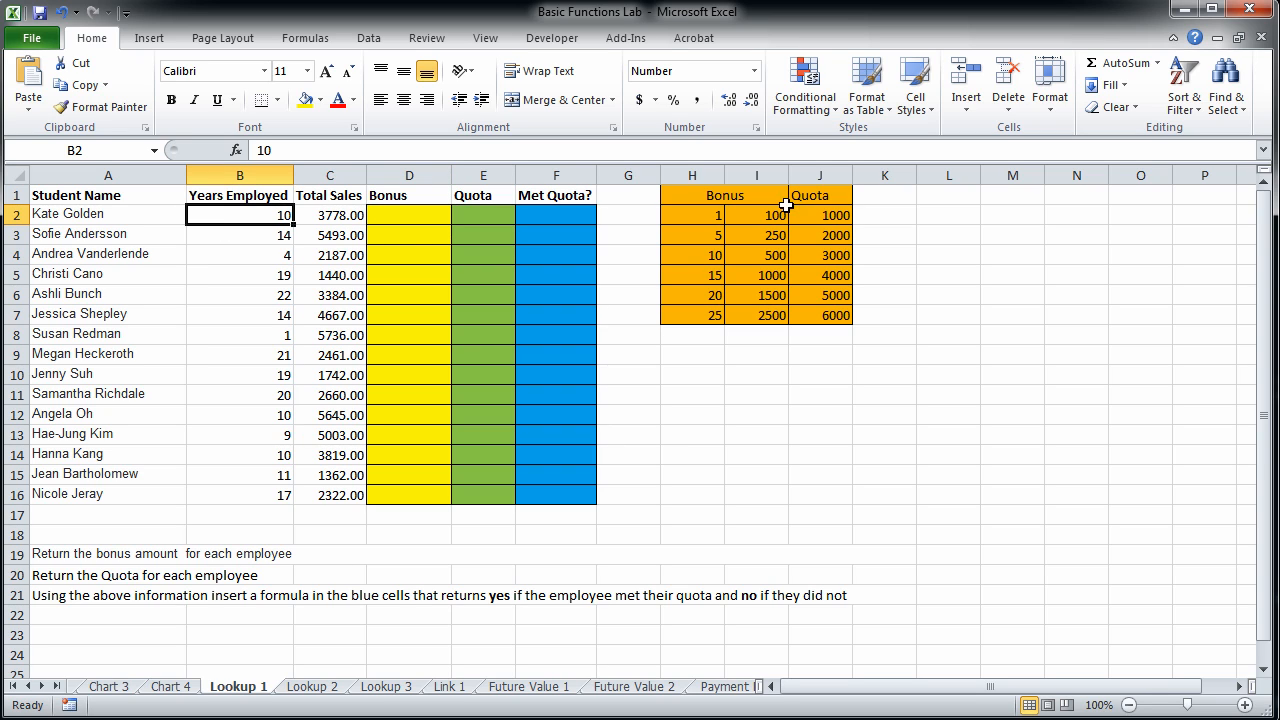
{"action": "left_click", "coordinate": [703, 259]}
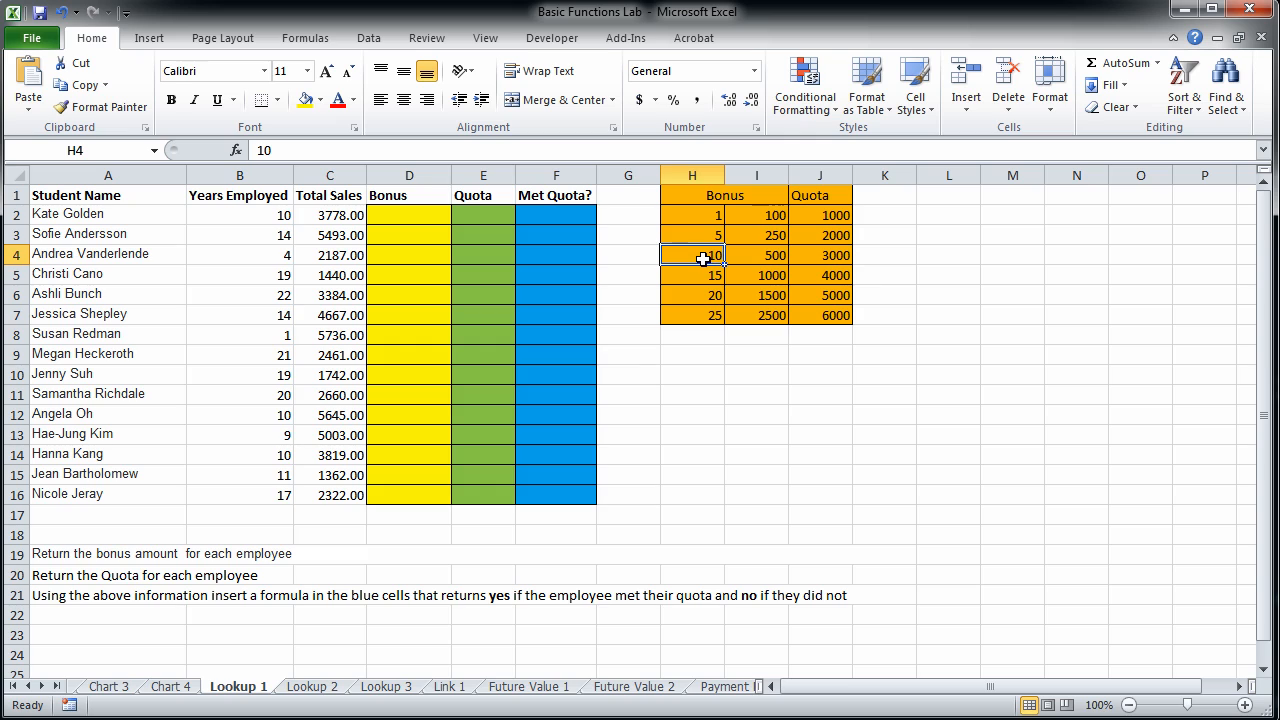
{"action": "left_click", "coordinate": [757, 255]}
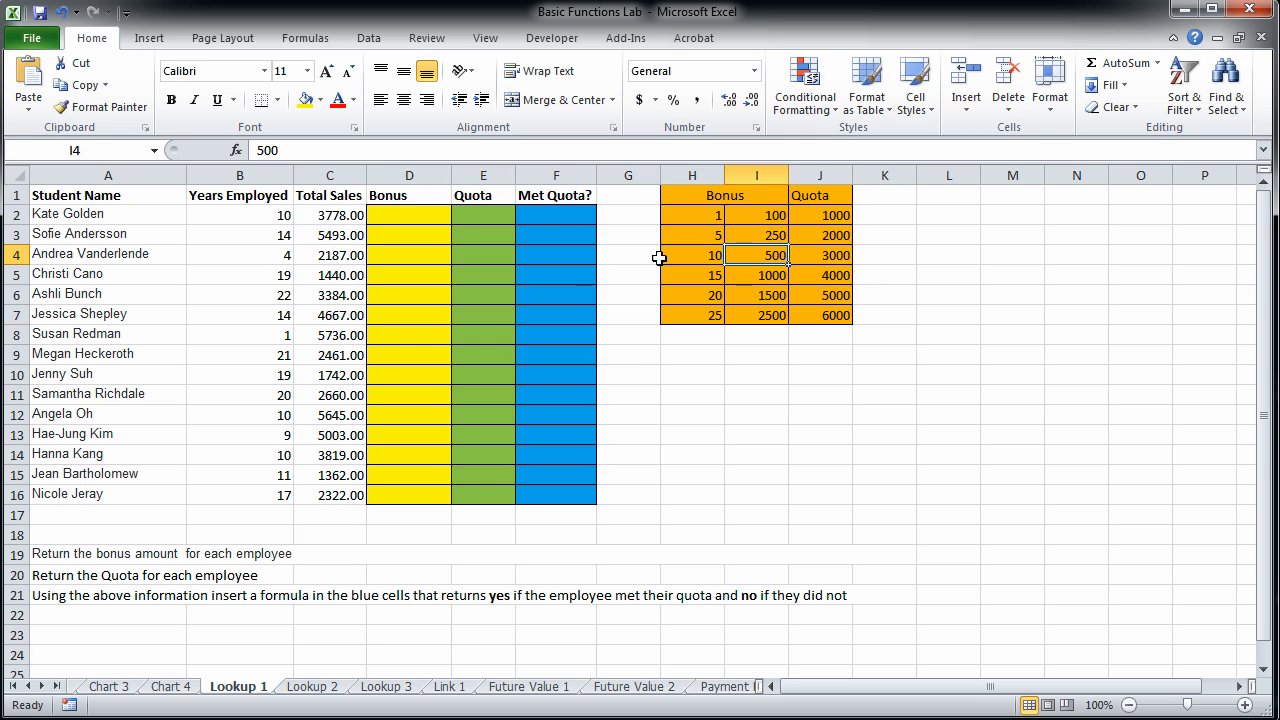
{"action": "left_click", "coordinate": [393, 217]}
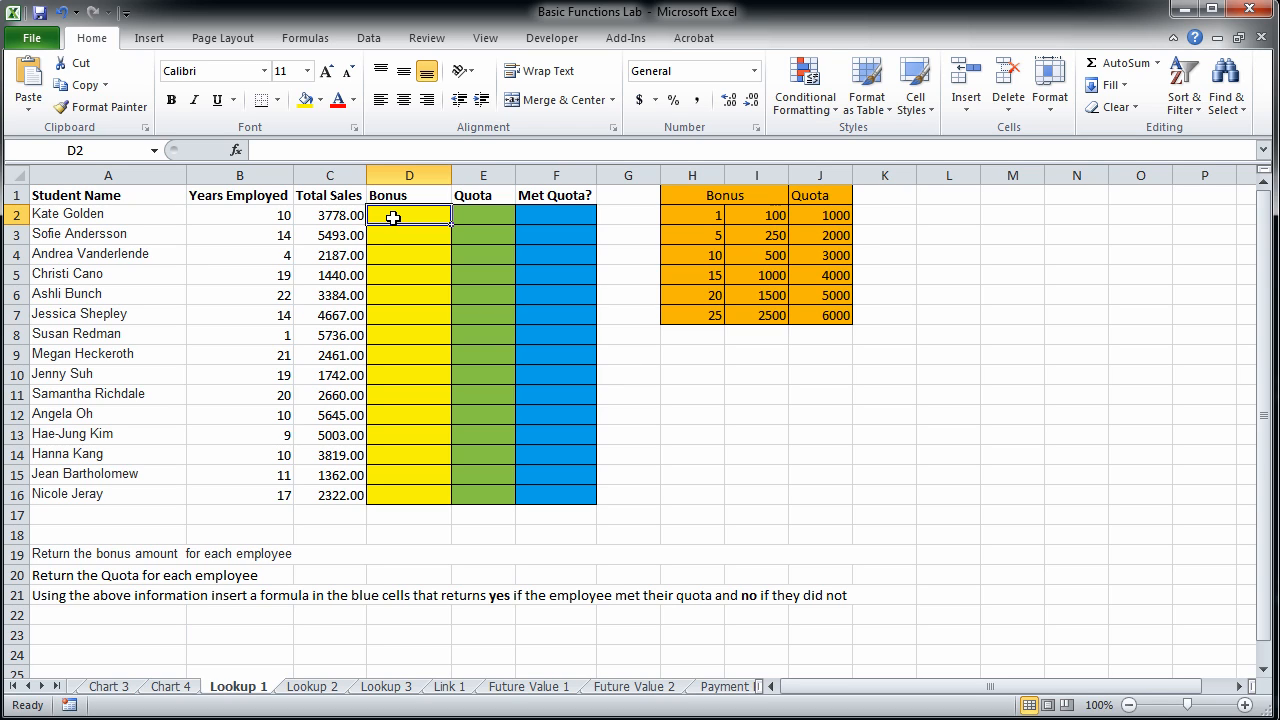
{"action": "left_click", "coordinate": [1157, 64]}
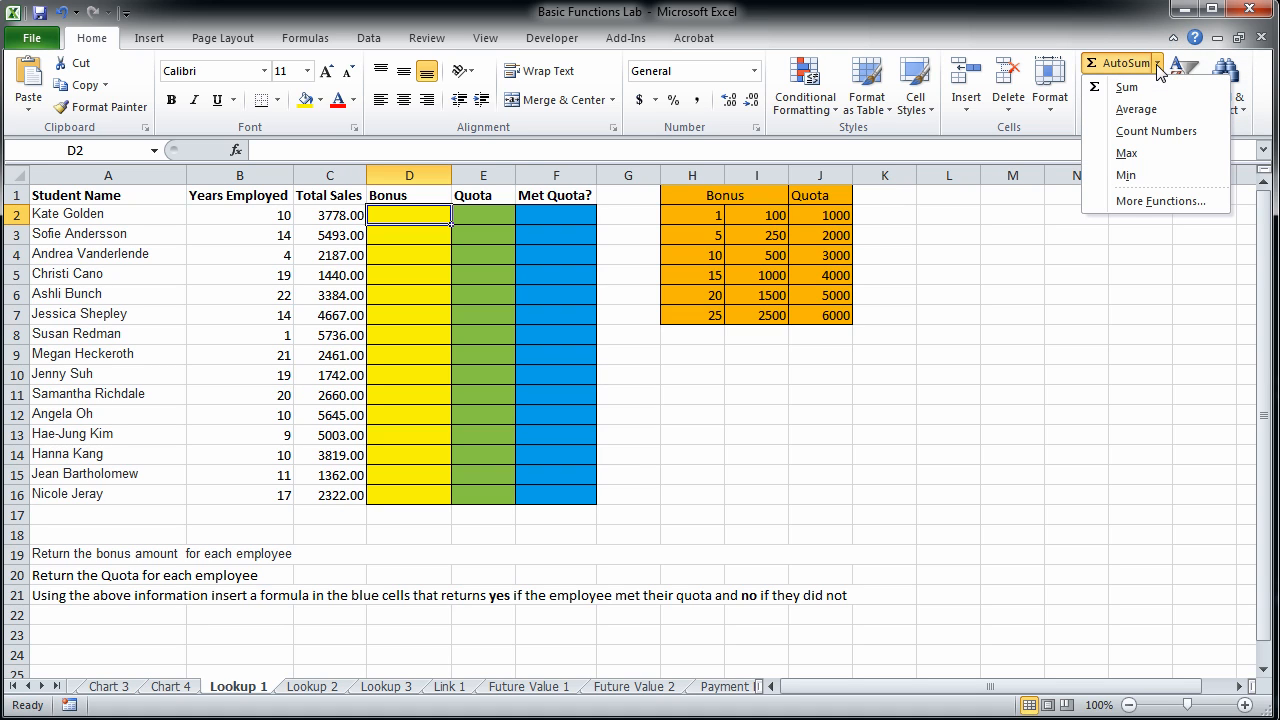
{"action": "left_click", "coordinate": [1140, 201]}
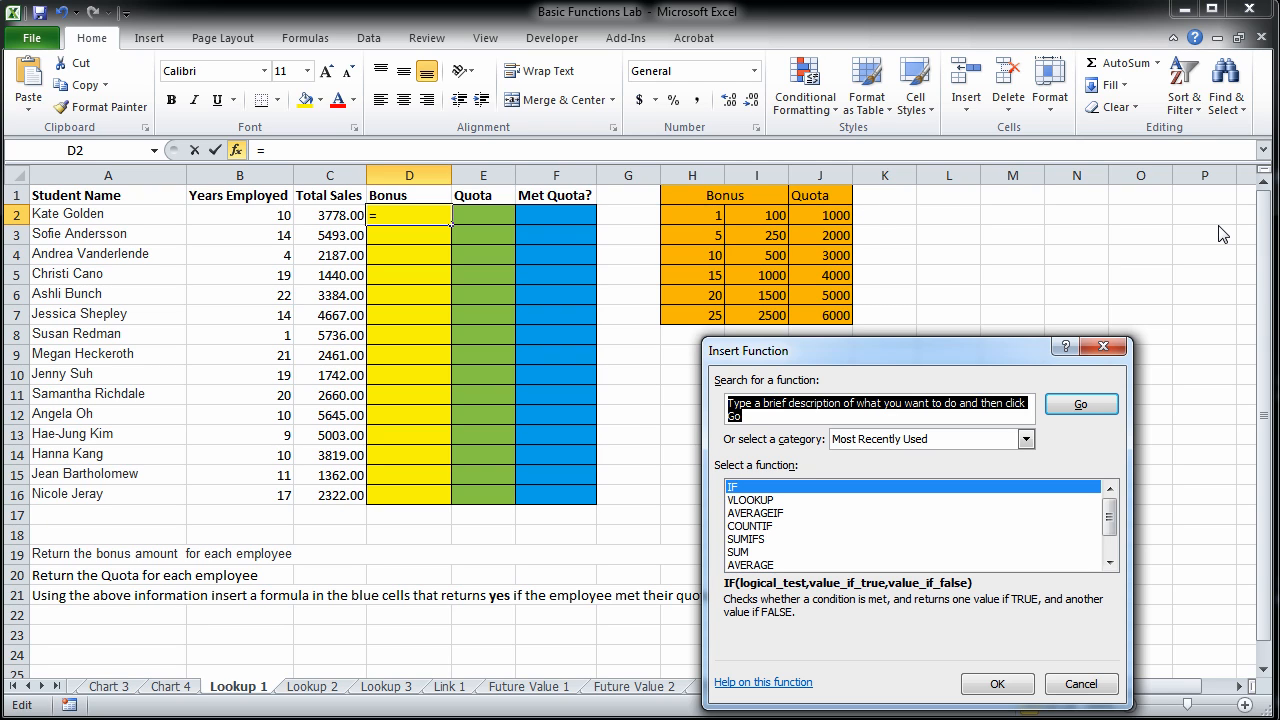
{"action": "left_click", "coordinate": [748, 500]}
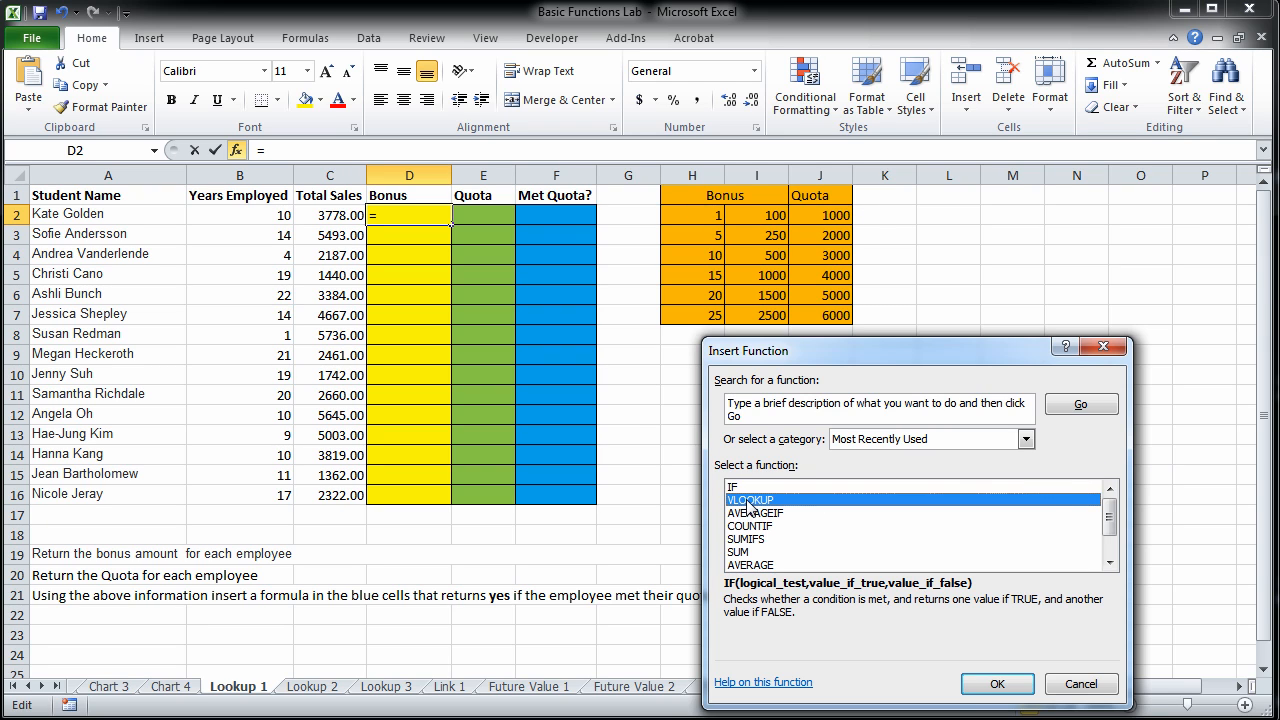
{"action": "double_click", "coordinate": [748, 500]}
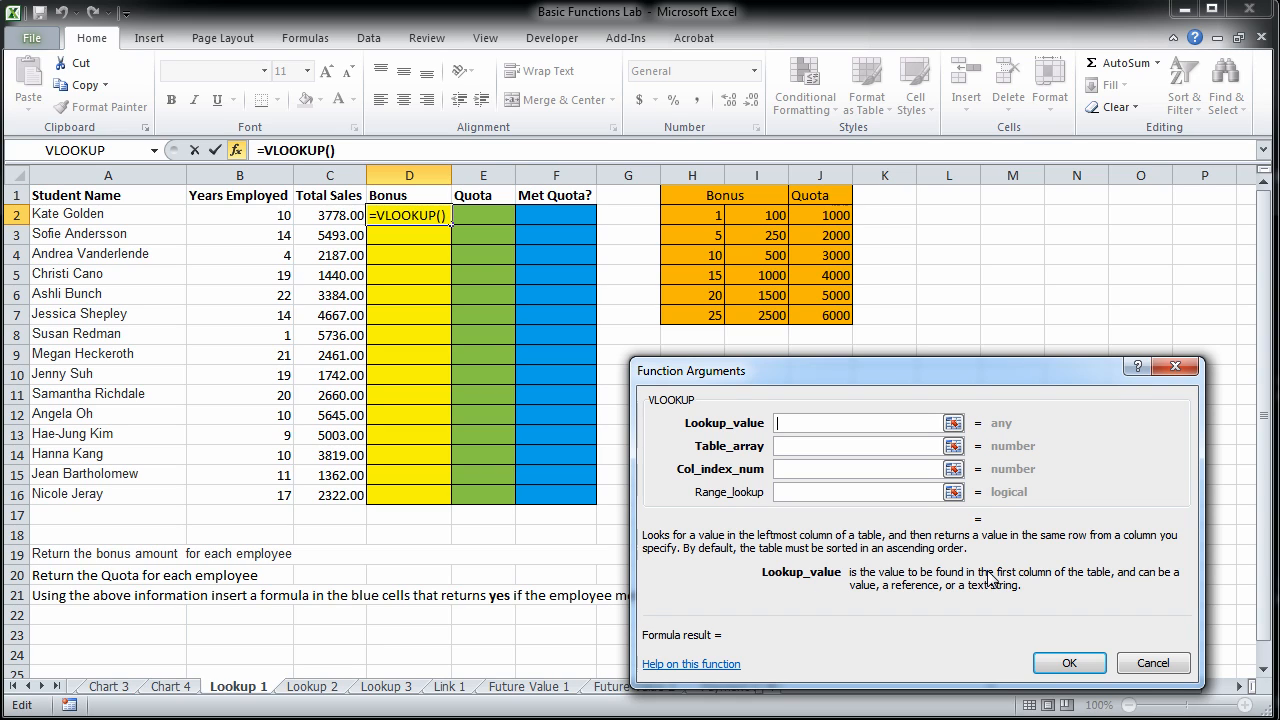
Set the VLOOKUP's lookup value to B2 and its table array to the absolute range $H$2:$J$7.
{"action": "left_click", "coordinate": [257, 217]}
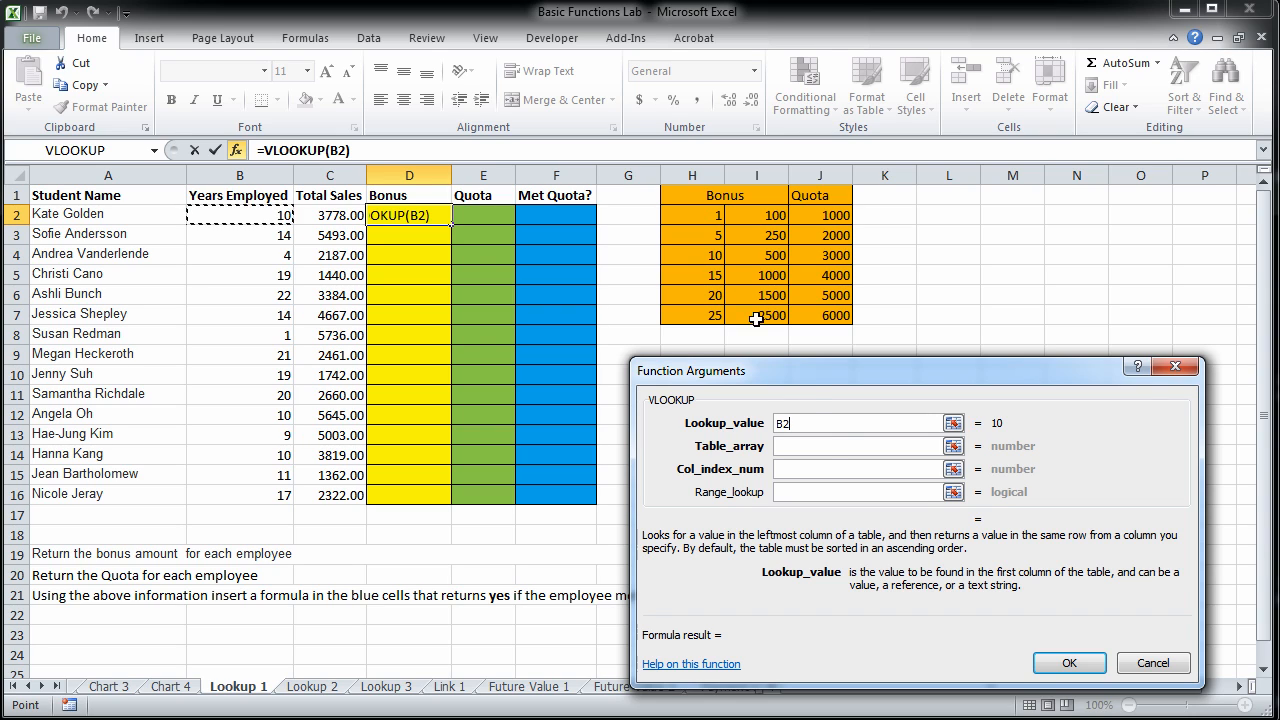
{"action": "left_click", "coordinate": [824, 445]}
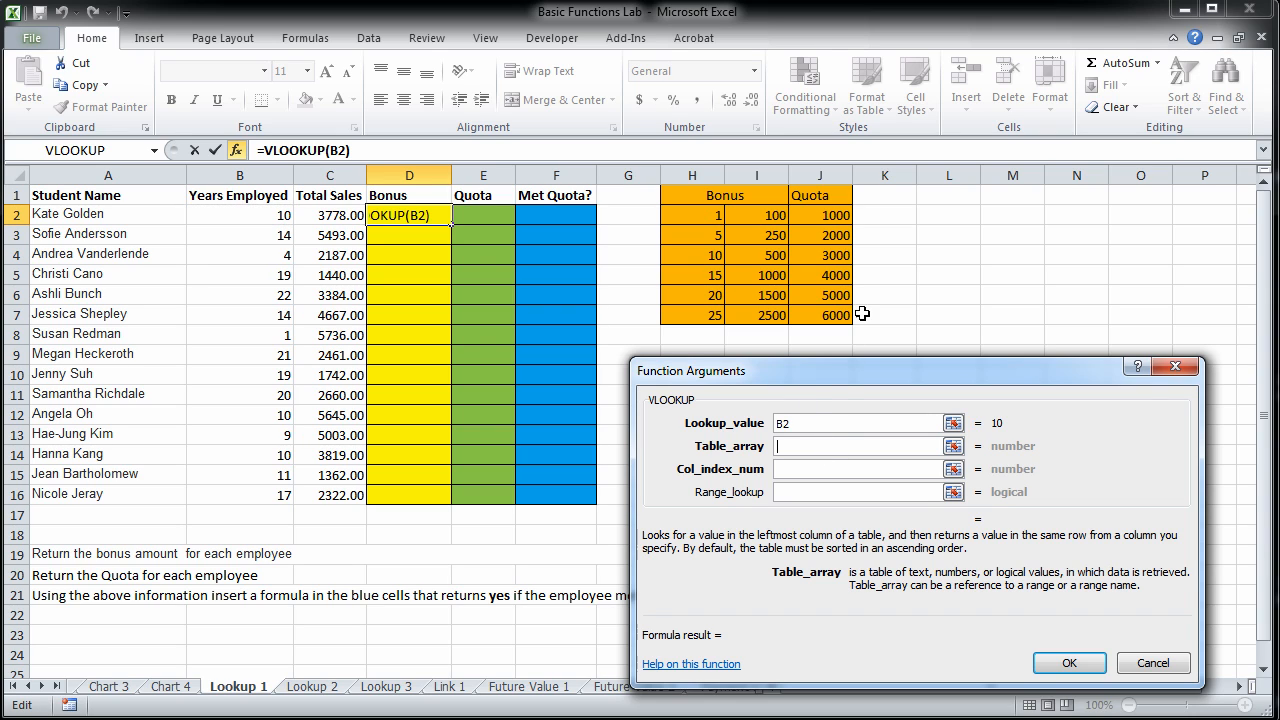
{"action": "left_click_drag", "start_coordinate": [683, 215], "coordinate": [812, 318]}
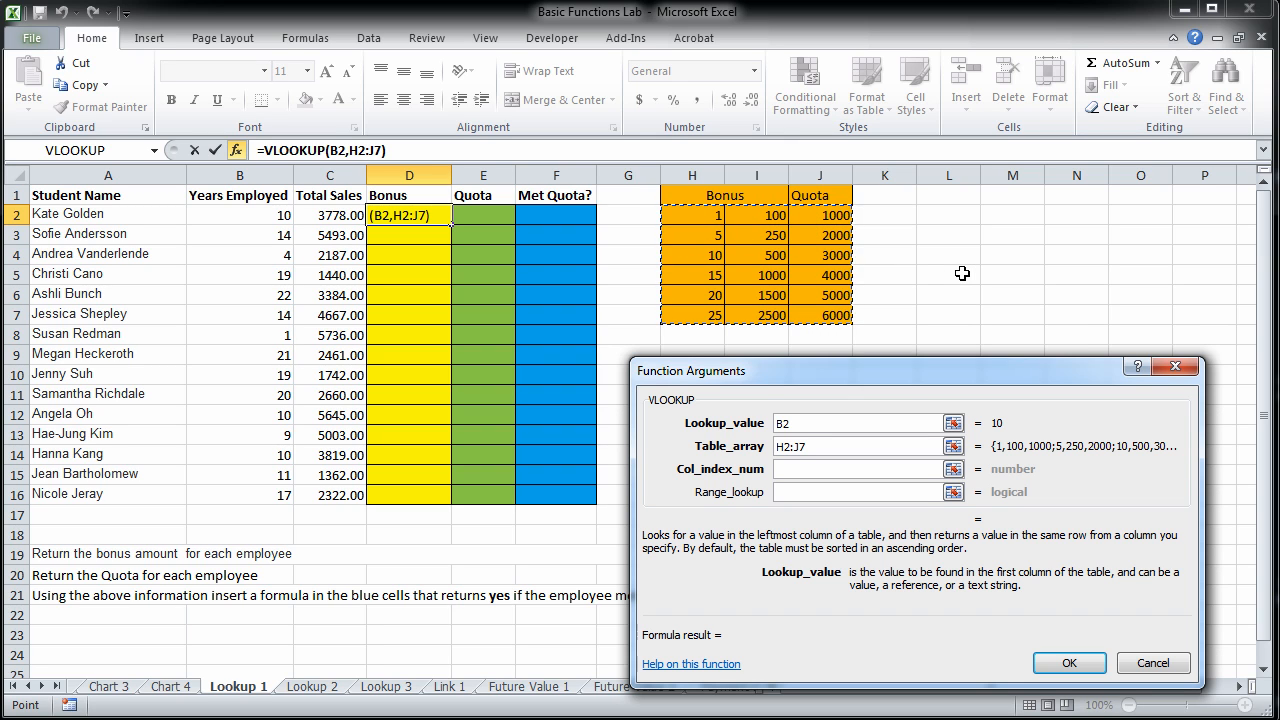
{"action": "key", "text": "F4"}
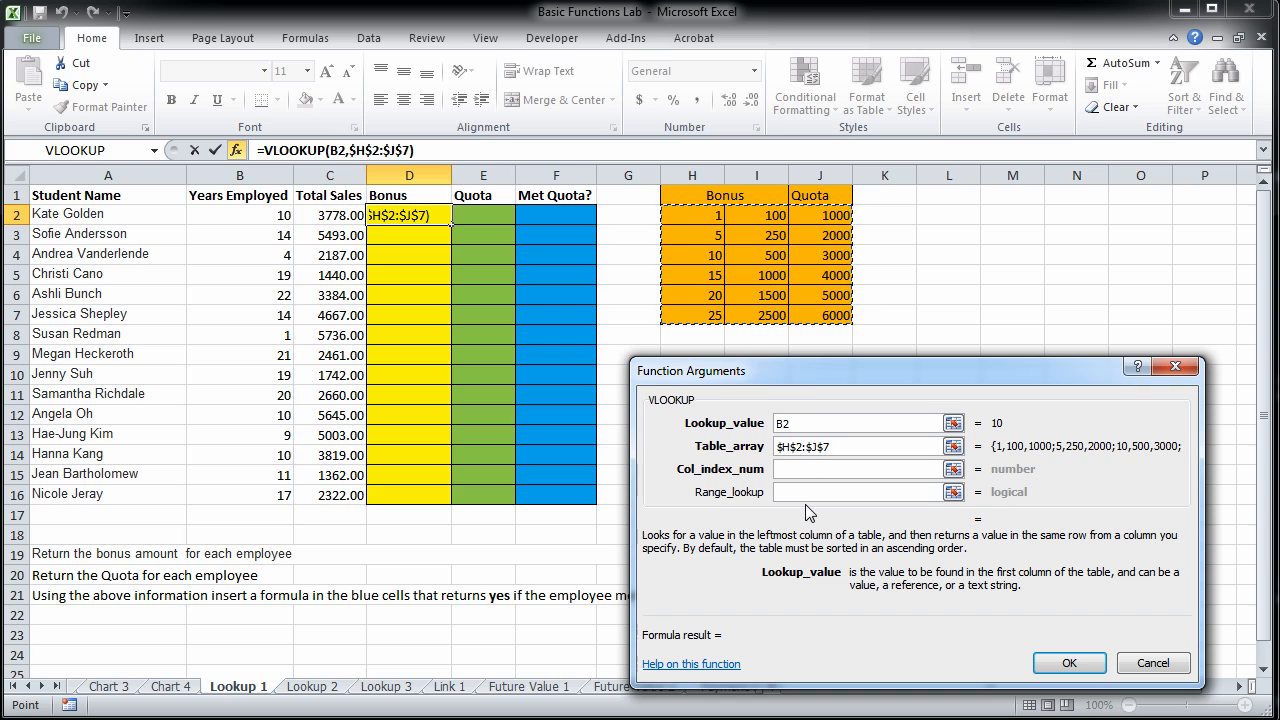
Complete the Bonus formula with column index 2 and range lookup TRUE, and fill it down through D16.
{"action": "left_click", "coordinate": [810, 470]}
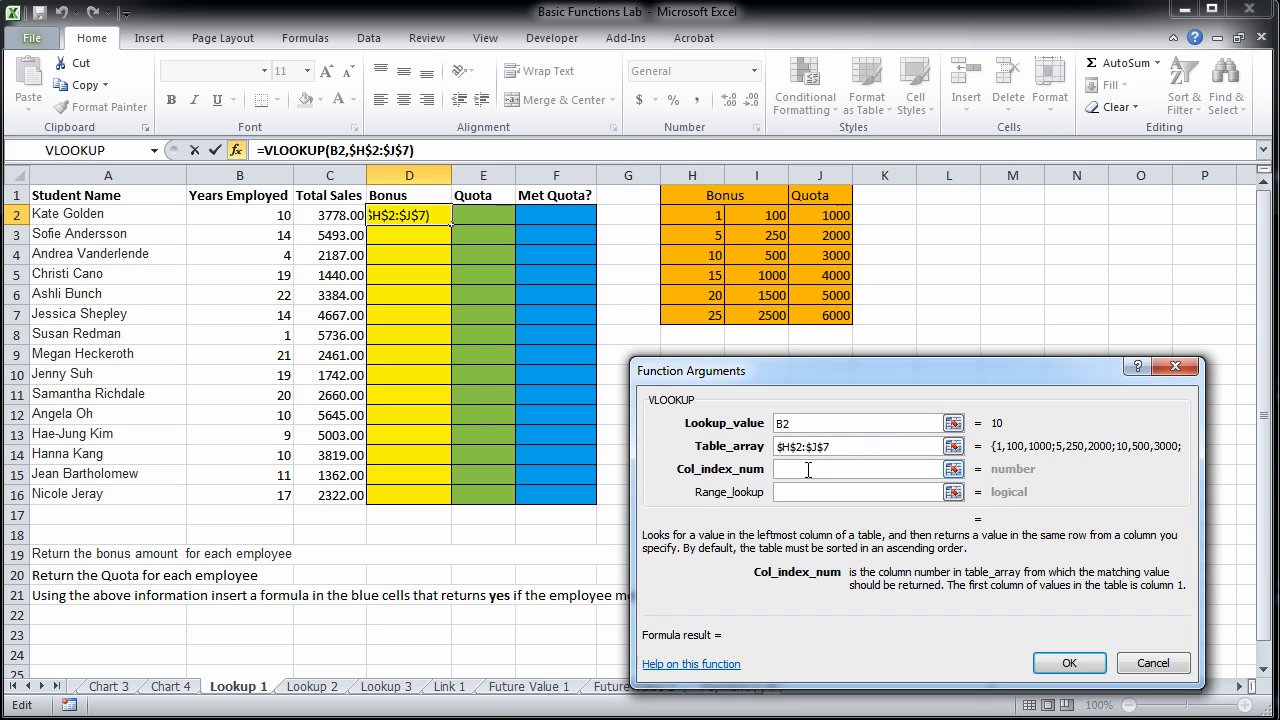
{"action": "type", "text": "2"}
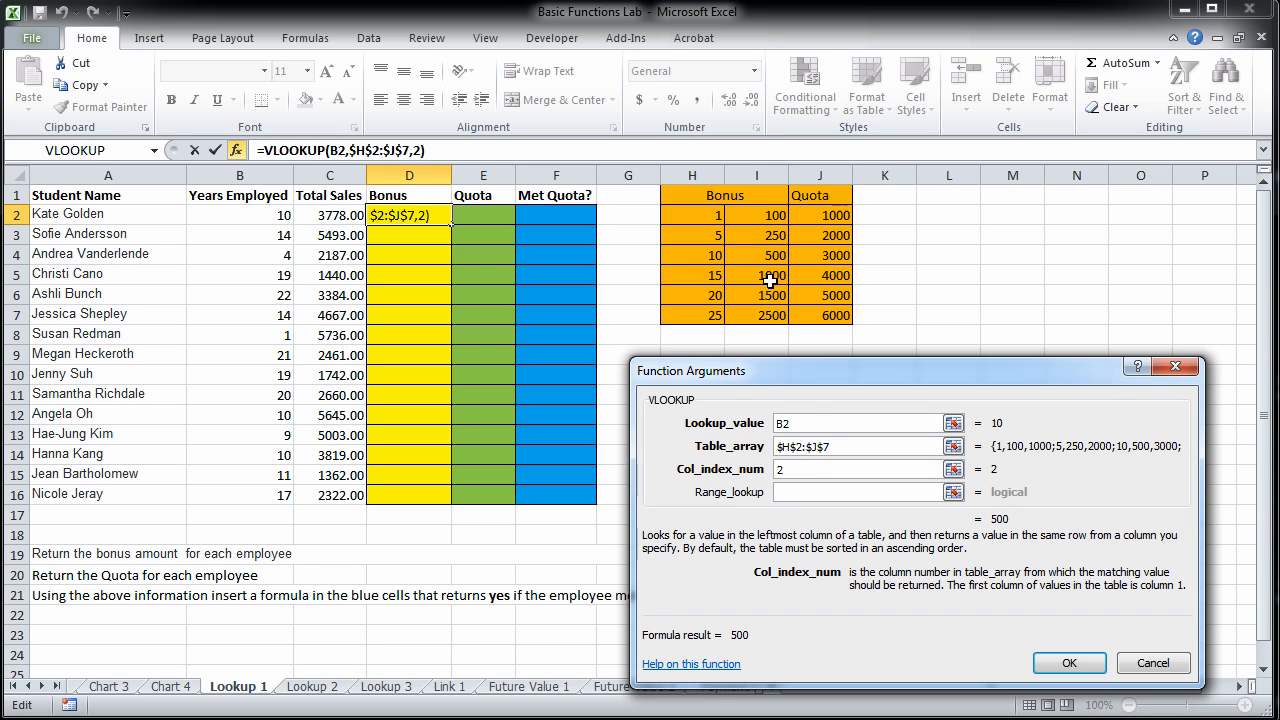
{"action": "left_click", "coordinate": [811, 496]}
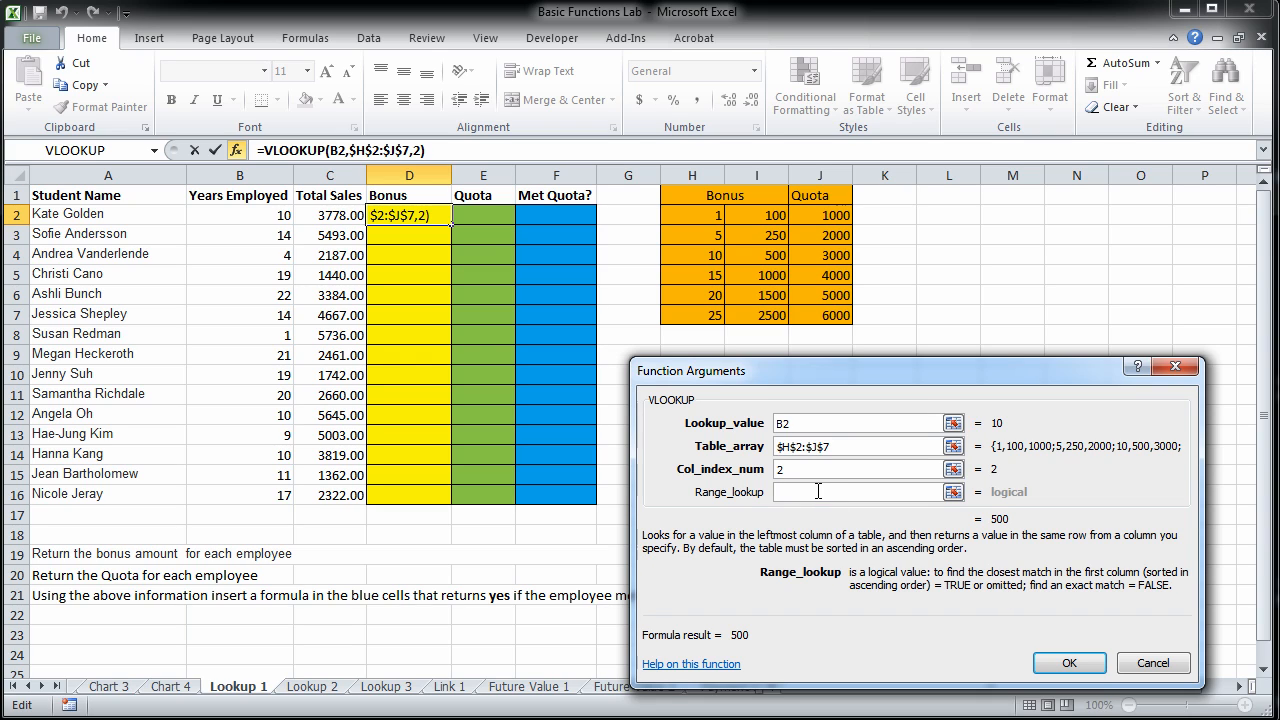
{"action": "left_click", "coordinate": [818, 491]}
{"action": "type", "text": "TRUE"}
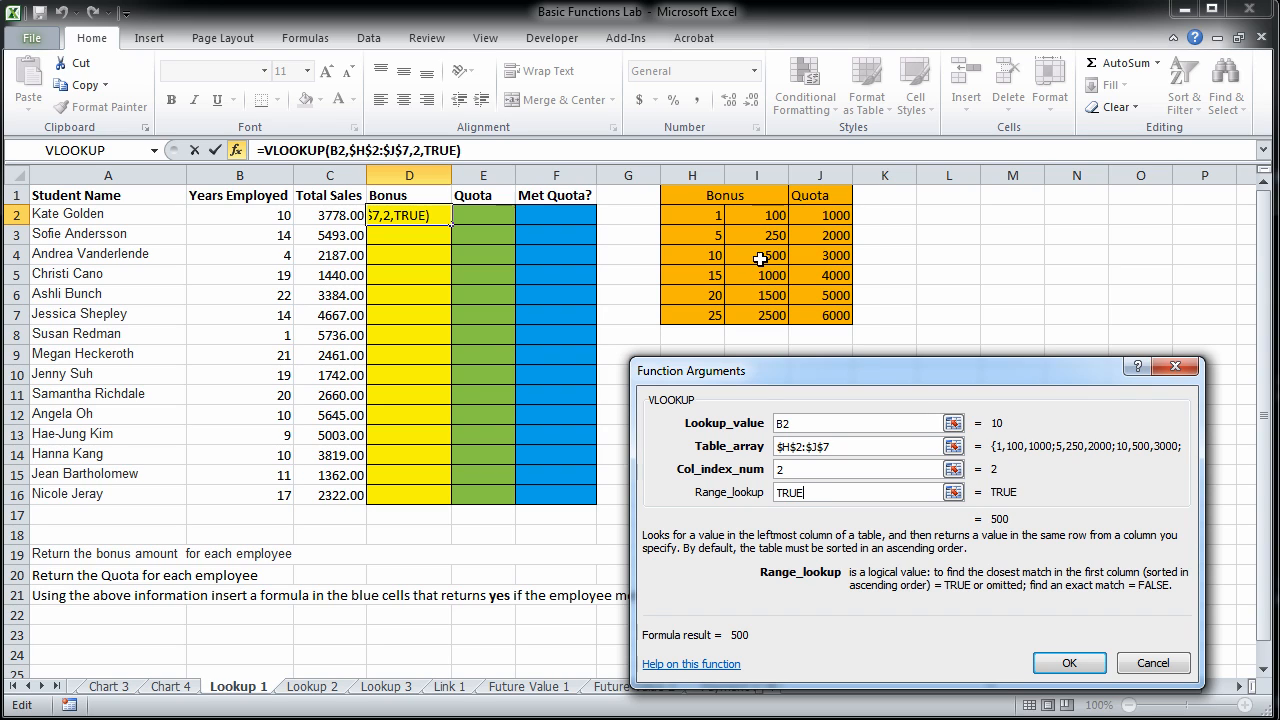
{"action": "left_click", "coordinate": [1050, 664]}
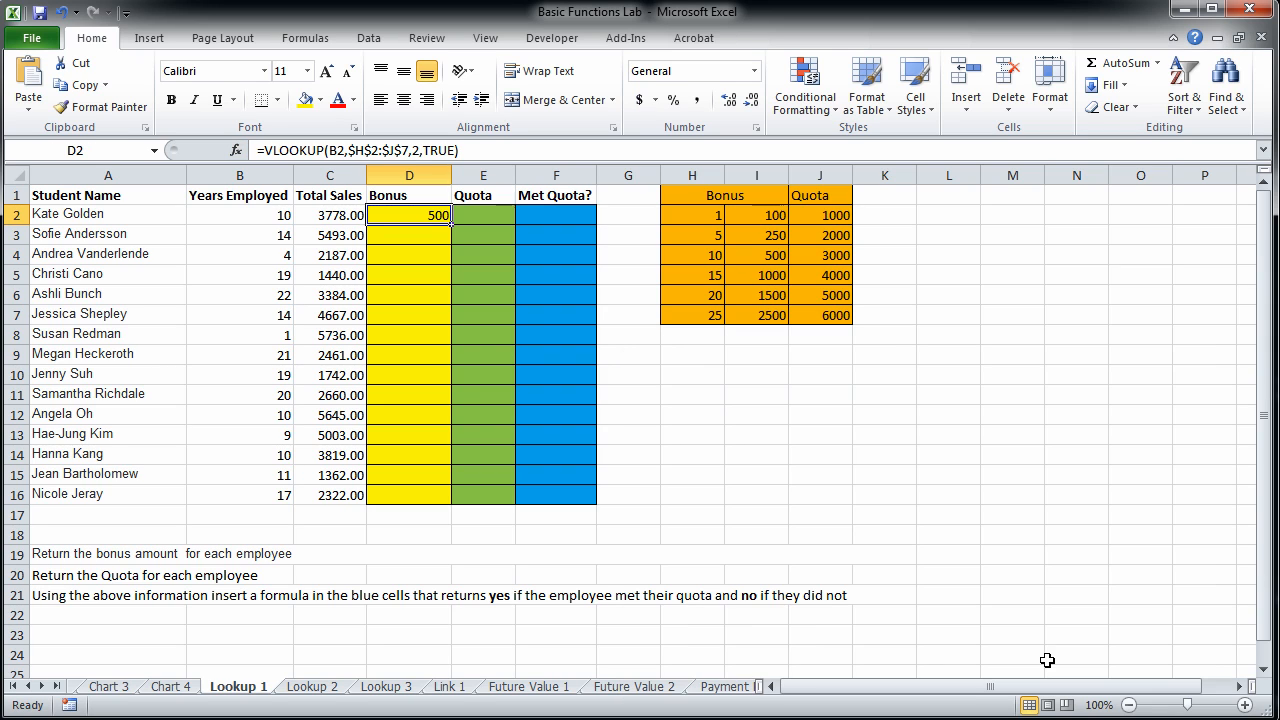
{"action": "left_click_drag", "start_coordinate": [450, 222], "coordinate": [450, 505]}
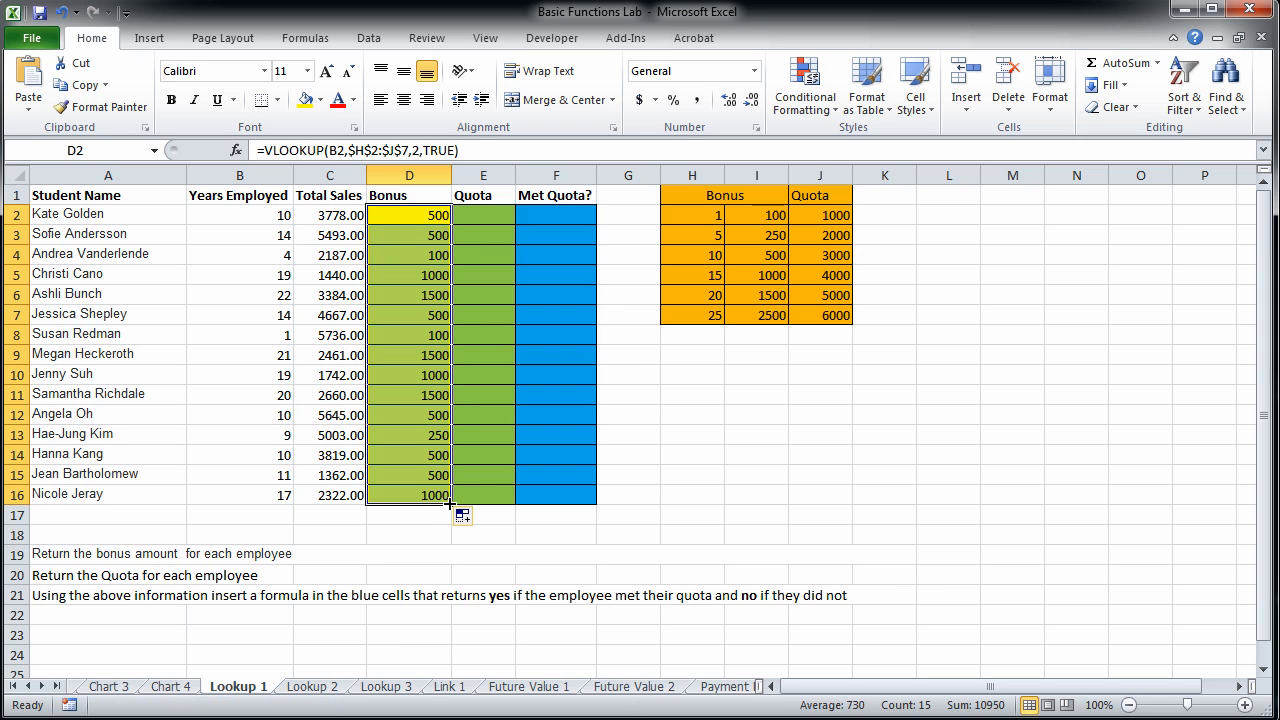
{"action": "left_click", "coordinate": [418, 496]}
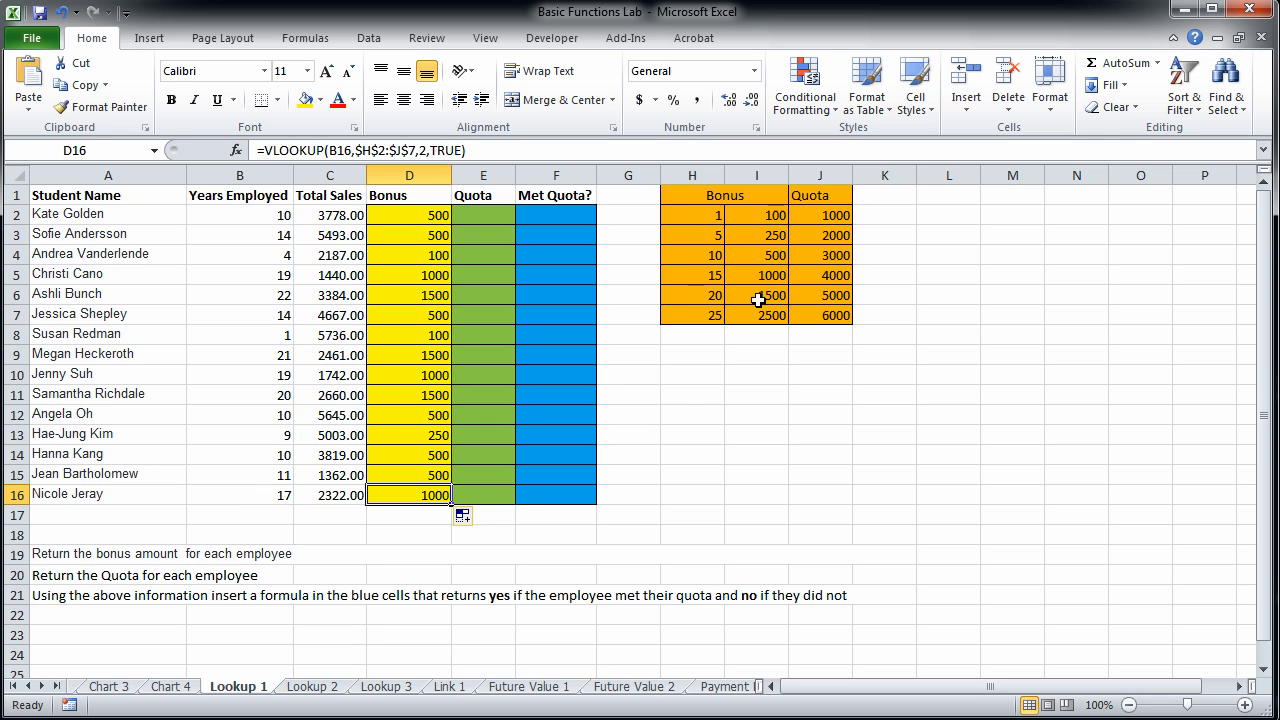
Insert a VLOOKUP function in E2, the first cell of the green Quota column.
{"action": "left_click", "coordinate": [491, 218]}
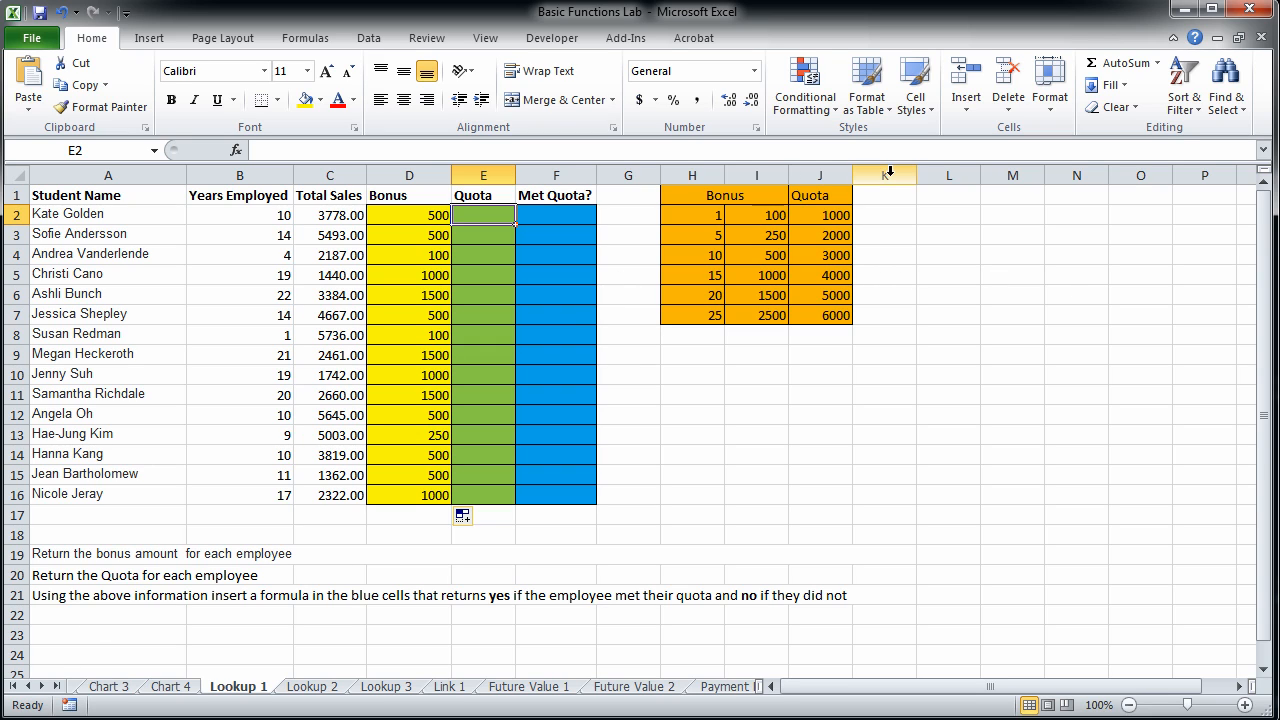
{"action": "left_click", "coordinate": [687, 237]}
{"action": "left_click", "coordinate": [838, 236]}
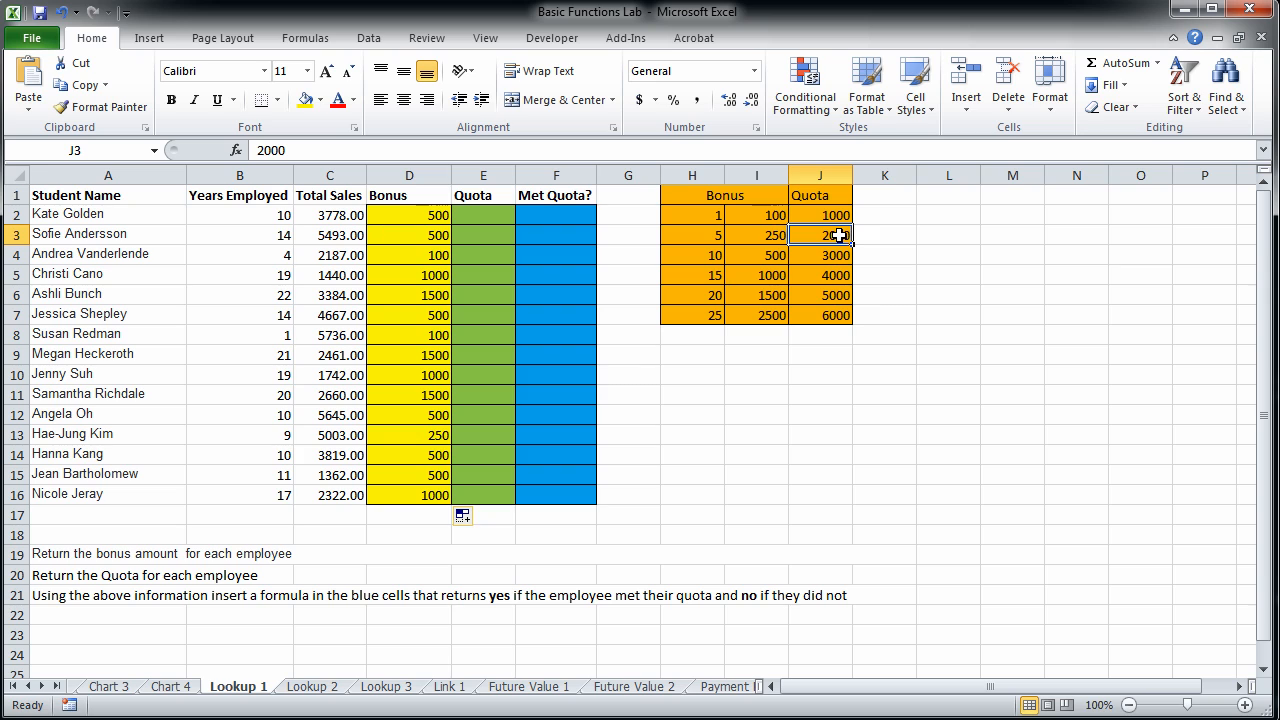
{"action": "left_click", "coordinate": [474, 218]}
{"action": "left_click", "coordinate": [1157, 63]}
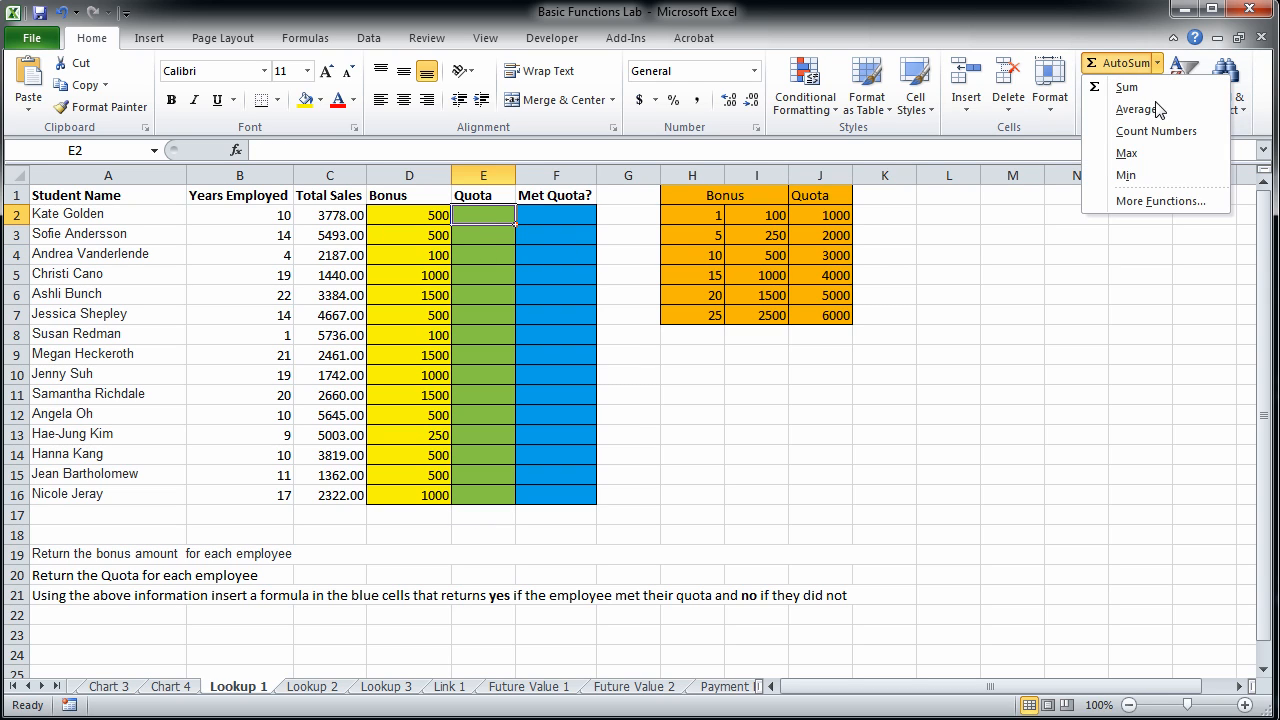
{"action": "left_click", "coordinate": [1151, 197]}
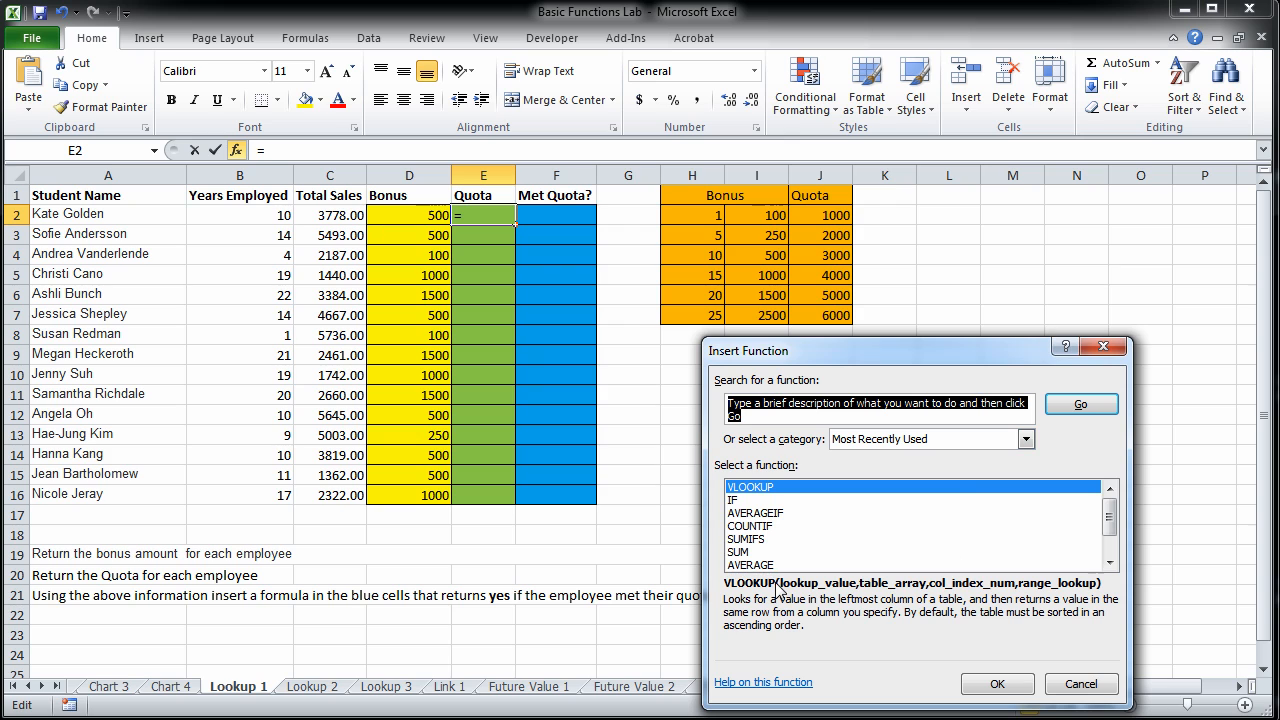
{"action": "double_click", "coordinate": [773, 488]}
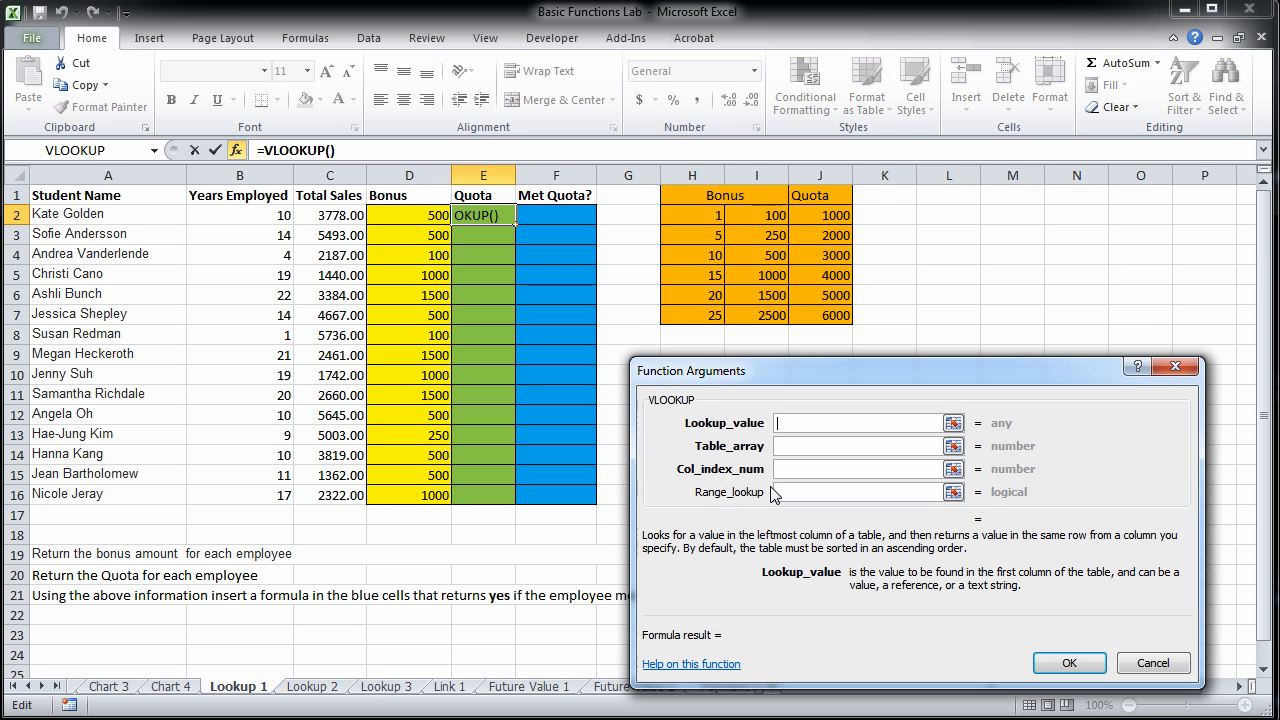
Use B2 as the Quota formula's lookup value and the absolute range $H$2:$J$7 as its table array.
{"action": "left_click_drag", "start_coordinate": [814, 370], "coordinate": [845, 369]}
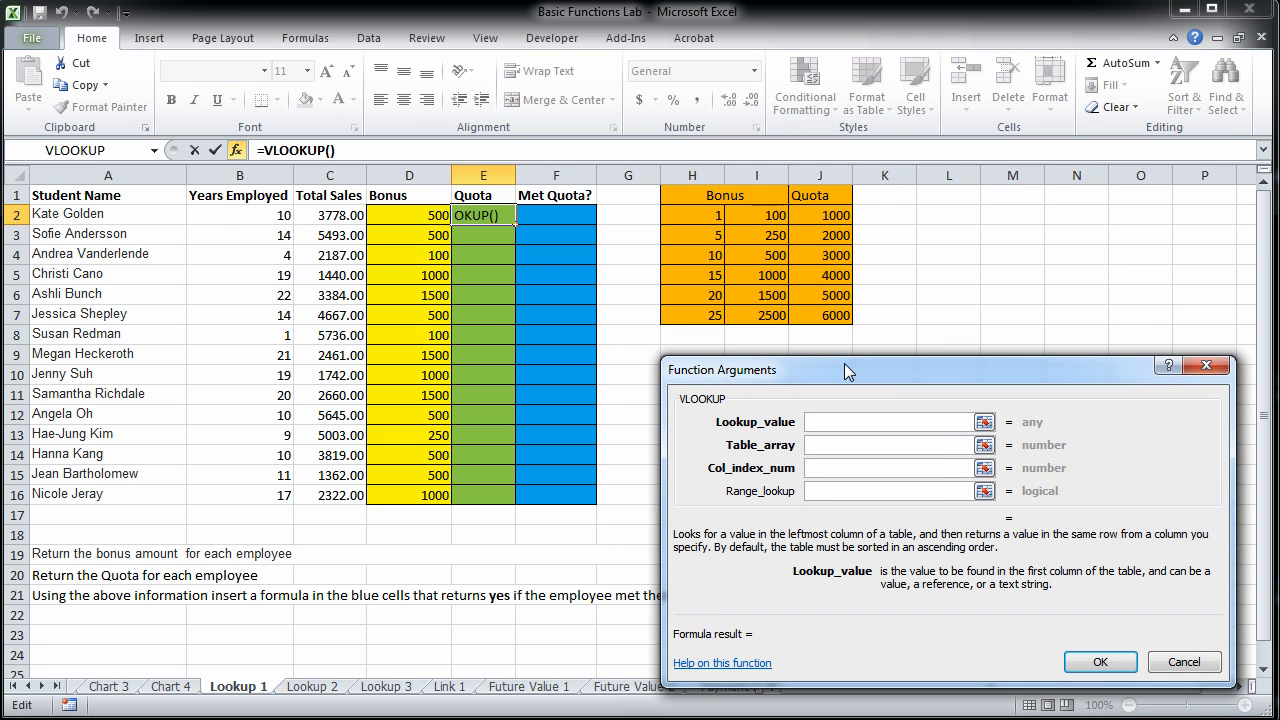
{"action": "left_click", "coordinate": [216, 221]}
{"action": "left_click", "coordinate": [839, 446]}
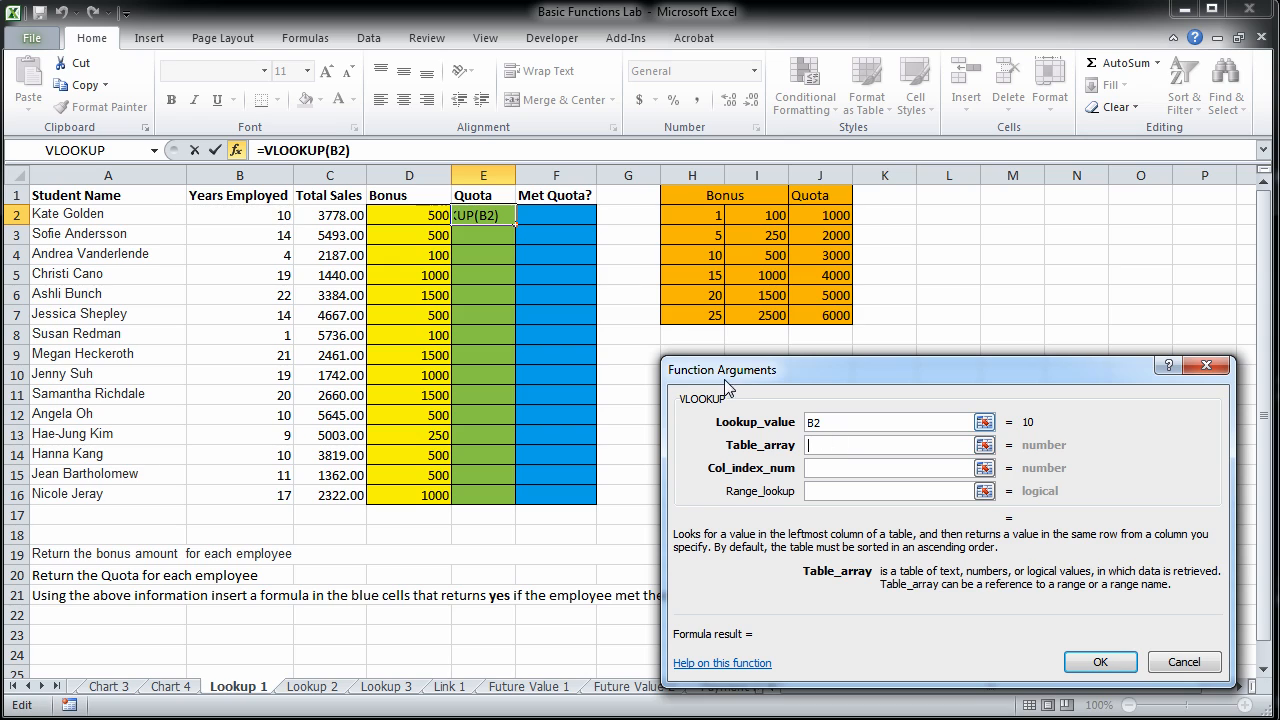
{"action": "left_click_drag", "start_coordinate": [710, 220], "coordinate": [821, 316]}
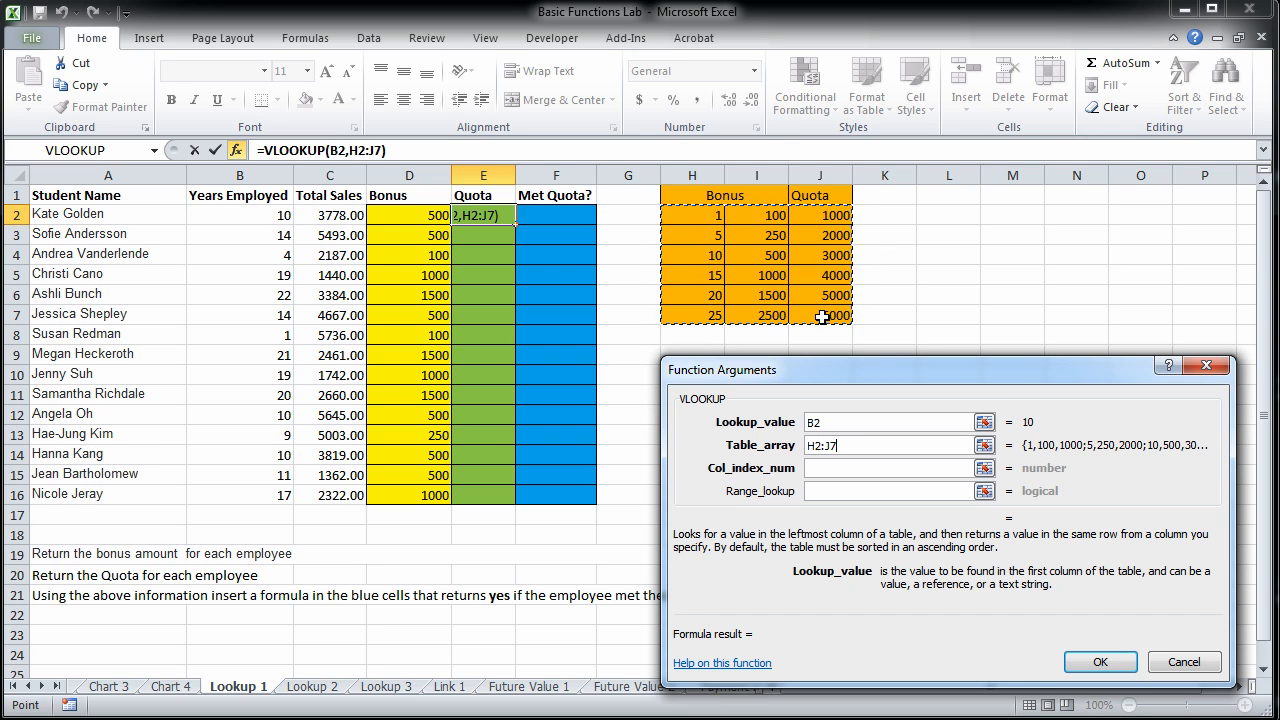
{"action": "key", "text": "F4"}
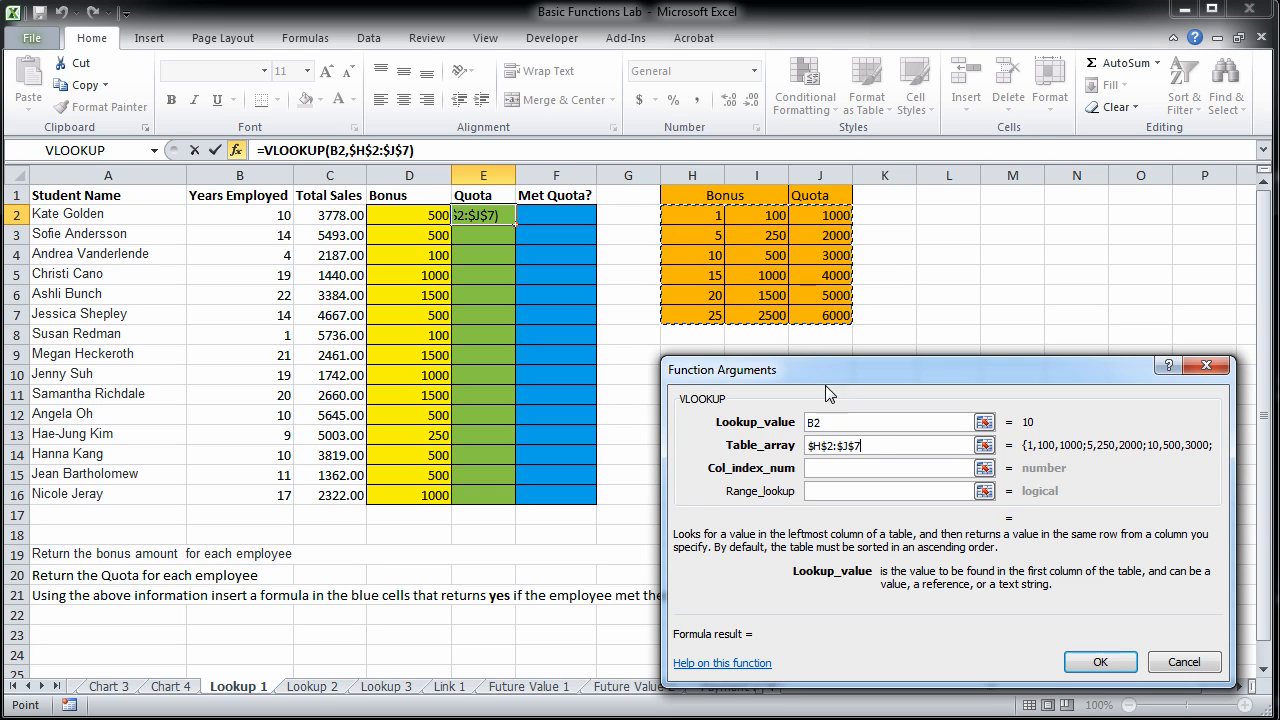
Complete the Quota formula with column index 3 and range lookup TRUE, and fill it down through E16.
{"action": "left_click", "coordinate": [829, 470]}
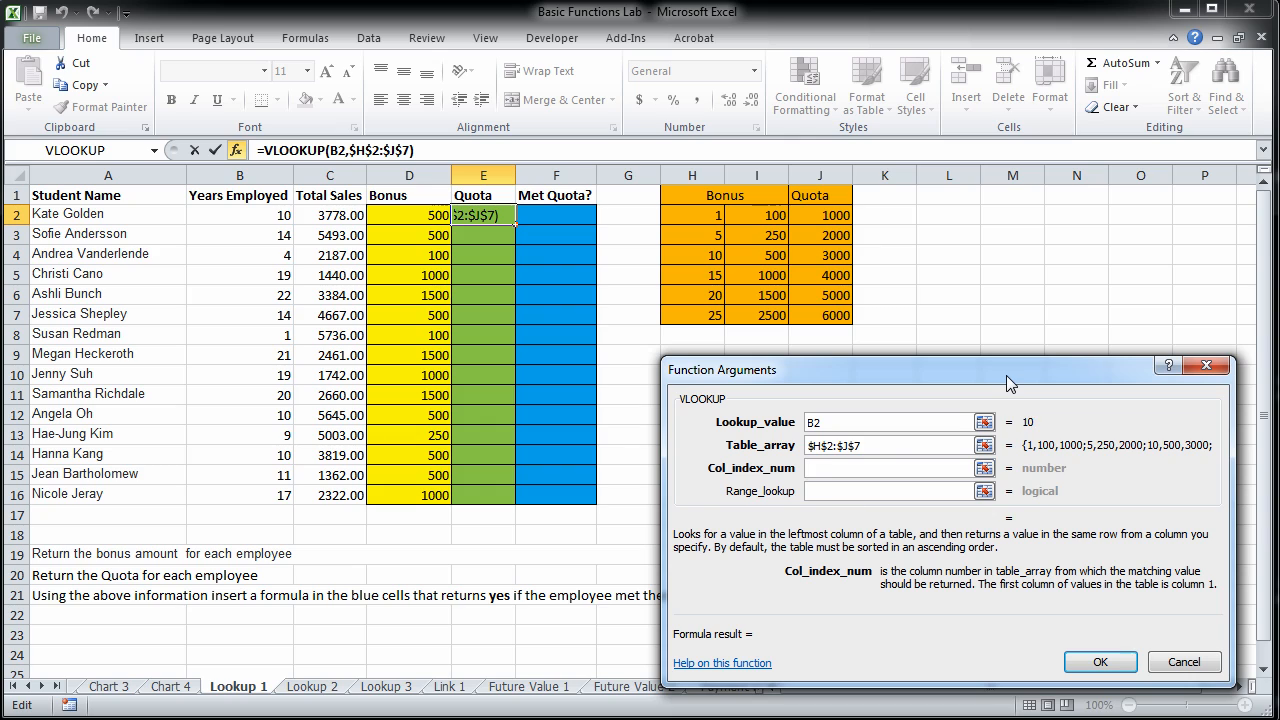
{"action": "type", "text": "3"}
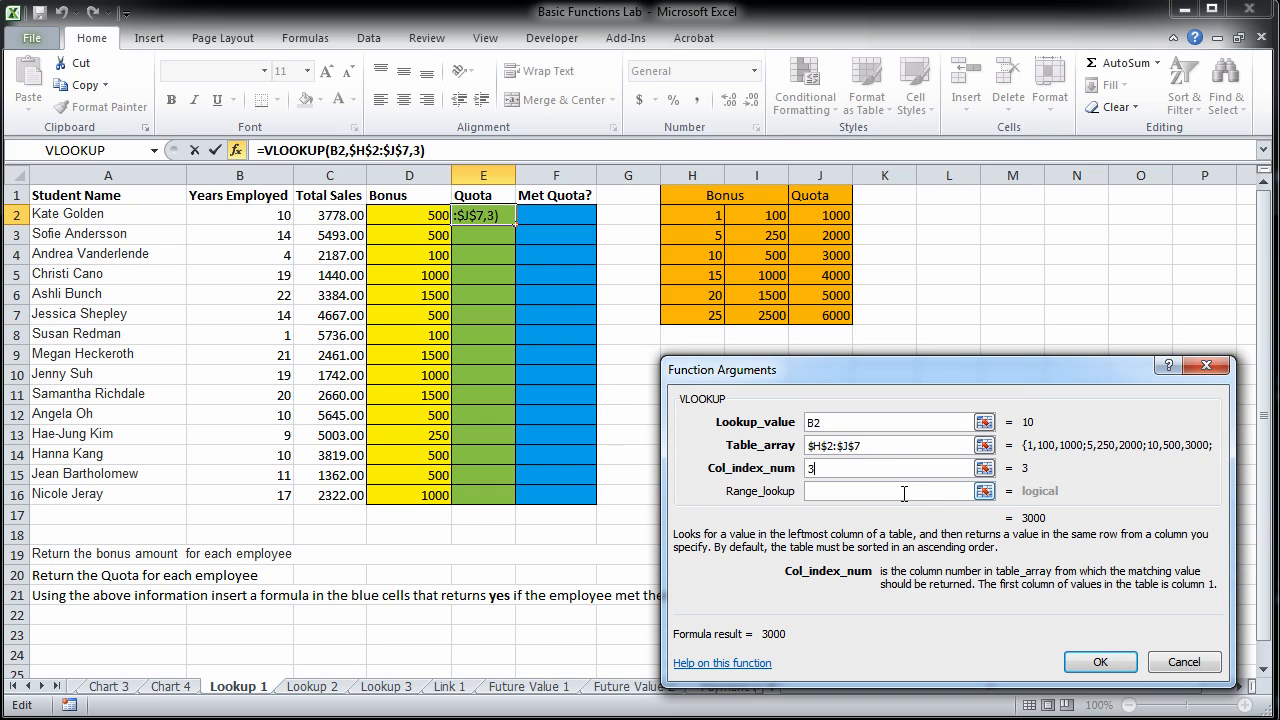
{"action": "left_click", "coordinate": [904, 491]}
{"action": "type", "text": "TRUE"}
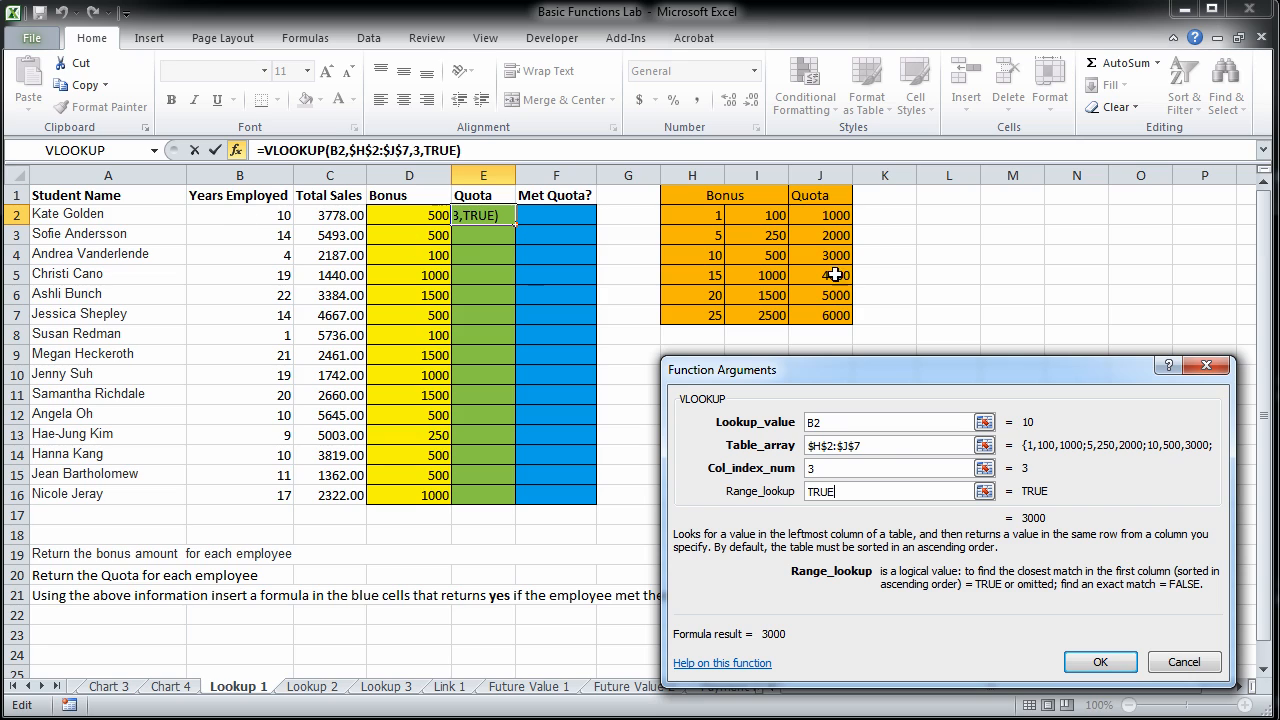
{"action": "left_click", "coordinate": [1100, 662]}
{"action": "left_click_drag", "start_coordinate": [515, 223], "coordinate": [508, 503]}
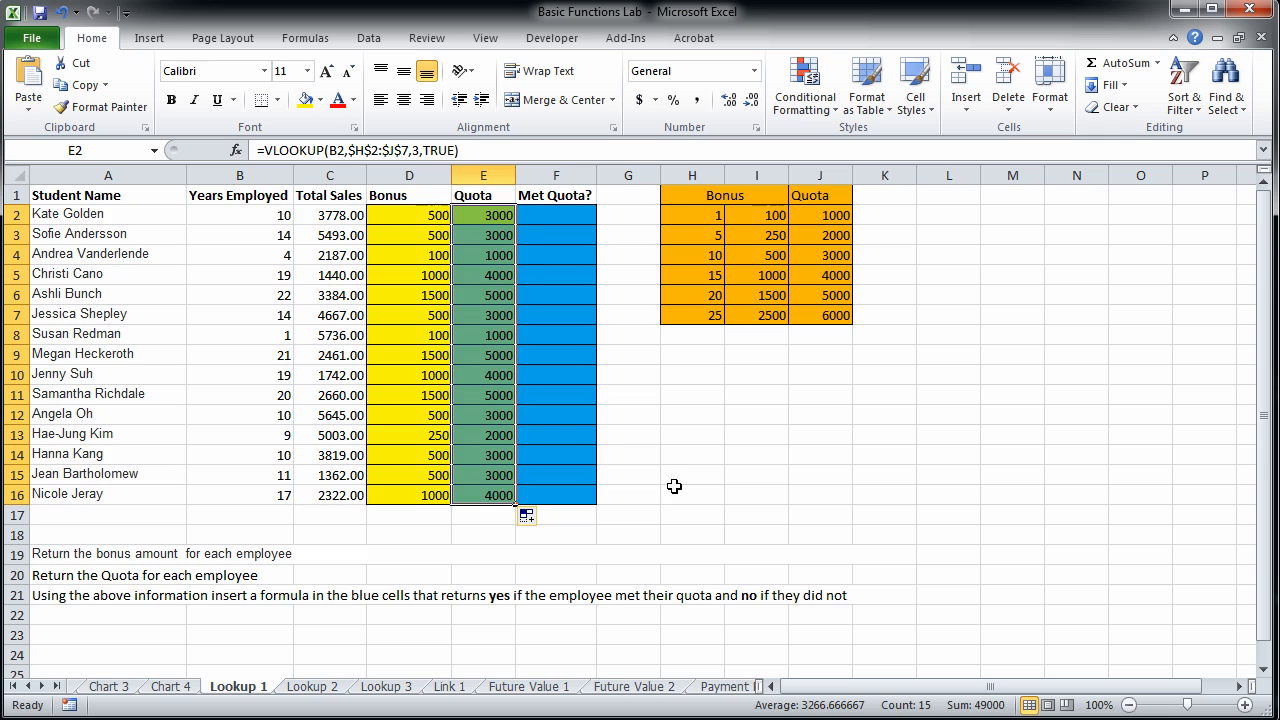
Insert an IF function in the empty cell H16.
{"action": "left_click", "coordinate": [674, 490]}
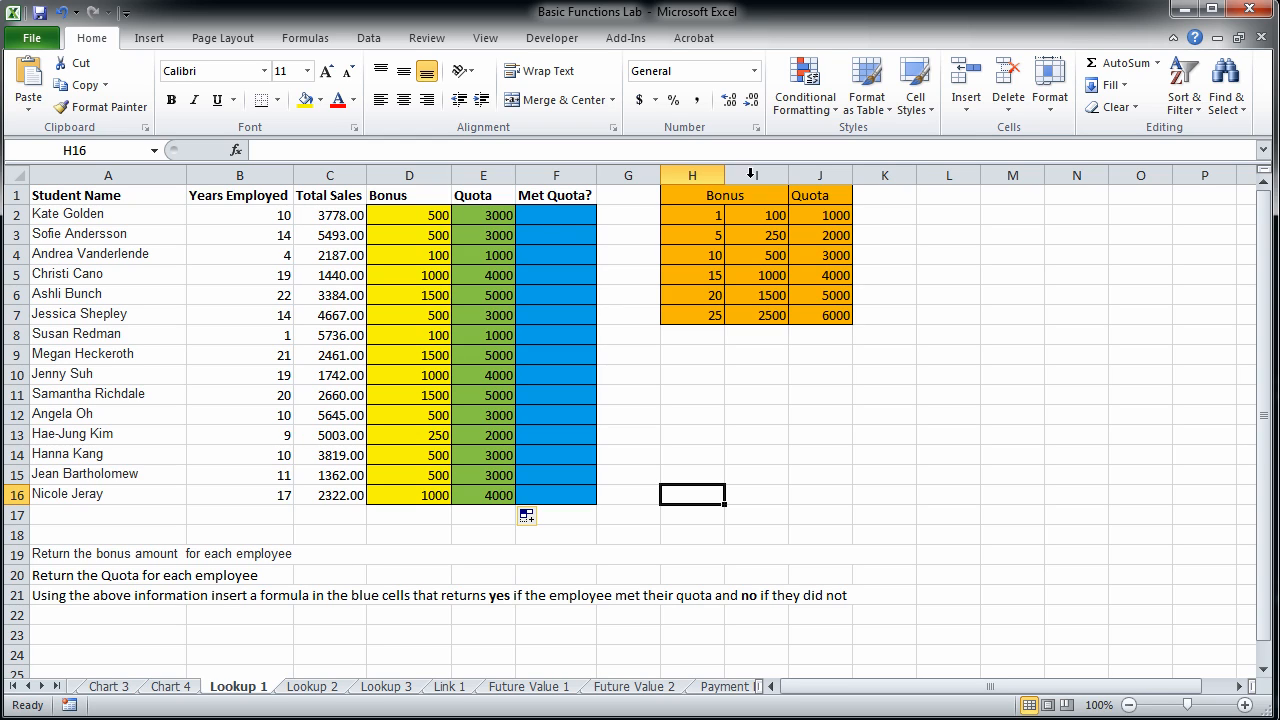
{"action": "left_click", "coordinate": [1158, 63]}
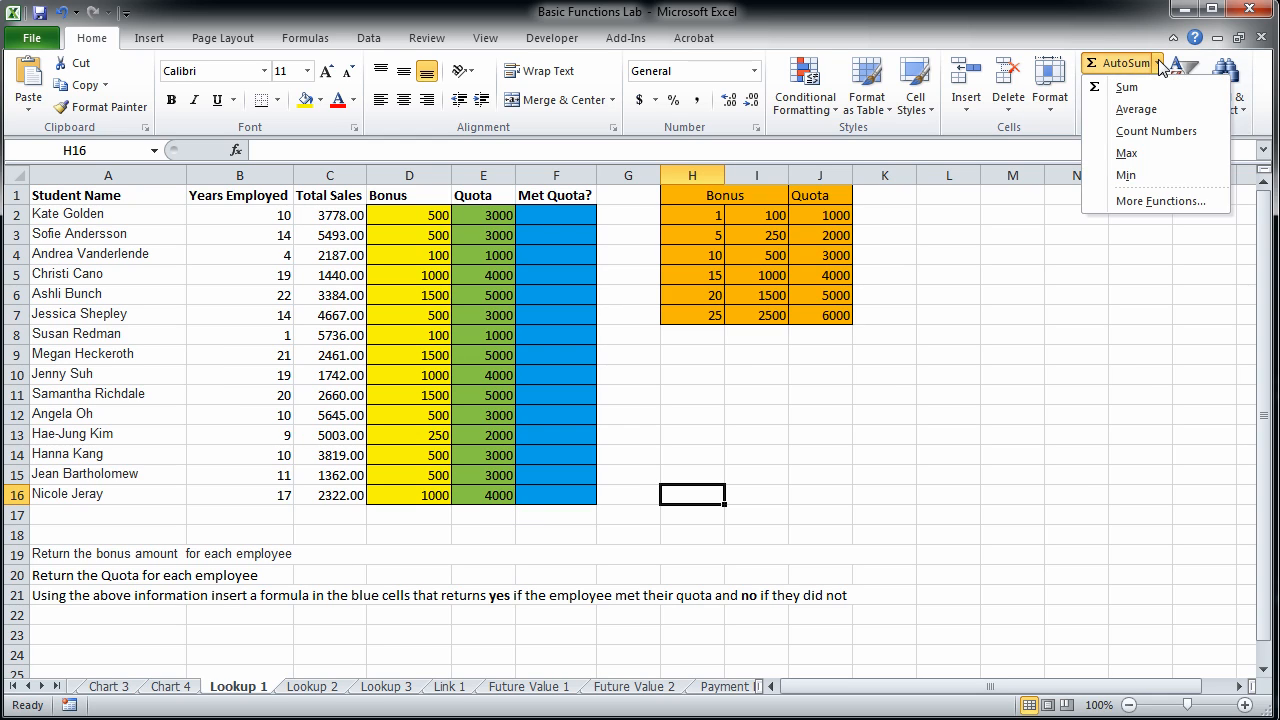
{"action": "left_click", "coordinate": [1145, 202]}
{"action": "type", "text": "if"}
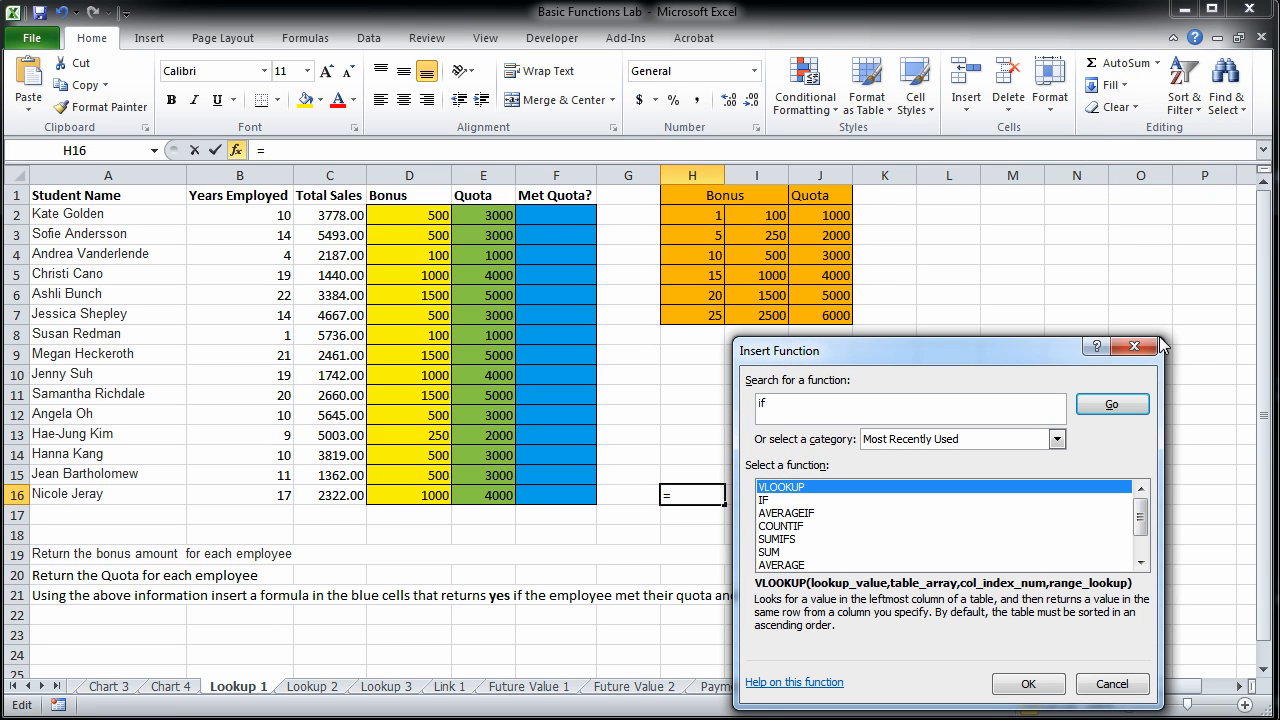
{"action": "left_click", "coordinate": [768, 500]}
{"action": "double_click", "coordinate": [768, 500]}
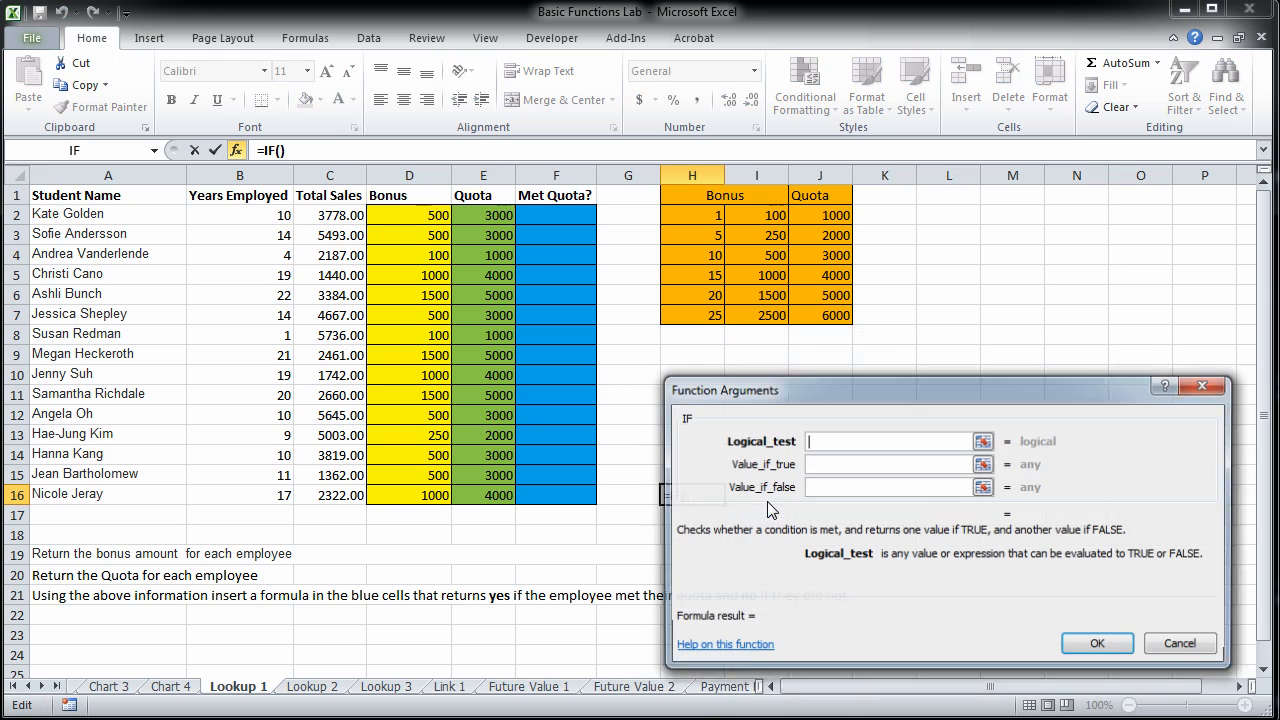
{"action": "left_click_drag", "start_coordinate": [831, 470], "coordinate": [843, 371]}
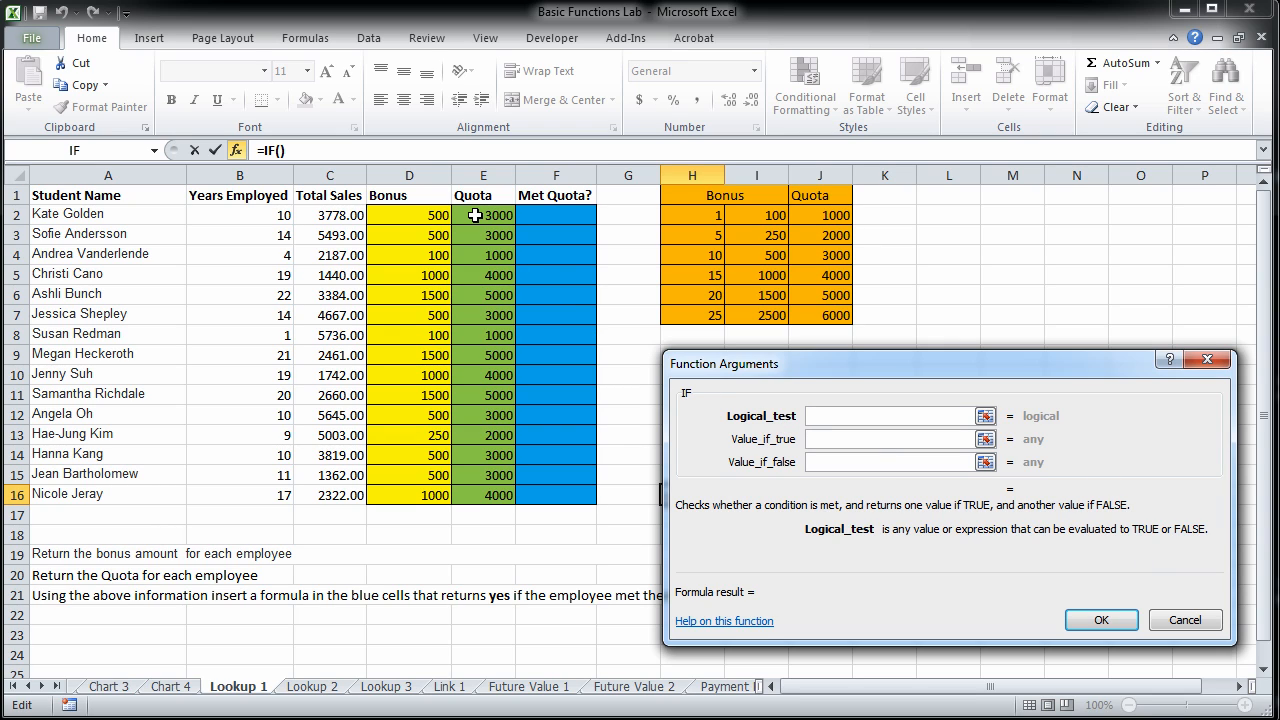
Complete the IF function in H16 with the test C2>=E2, returning "Yes" if true and "No" if false.
{"action": "left_click", "coordinate": [333, 216]}
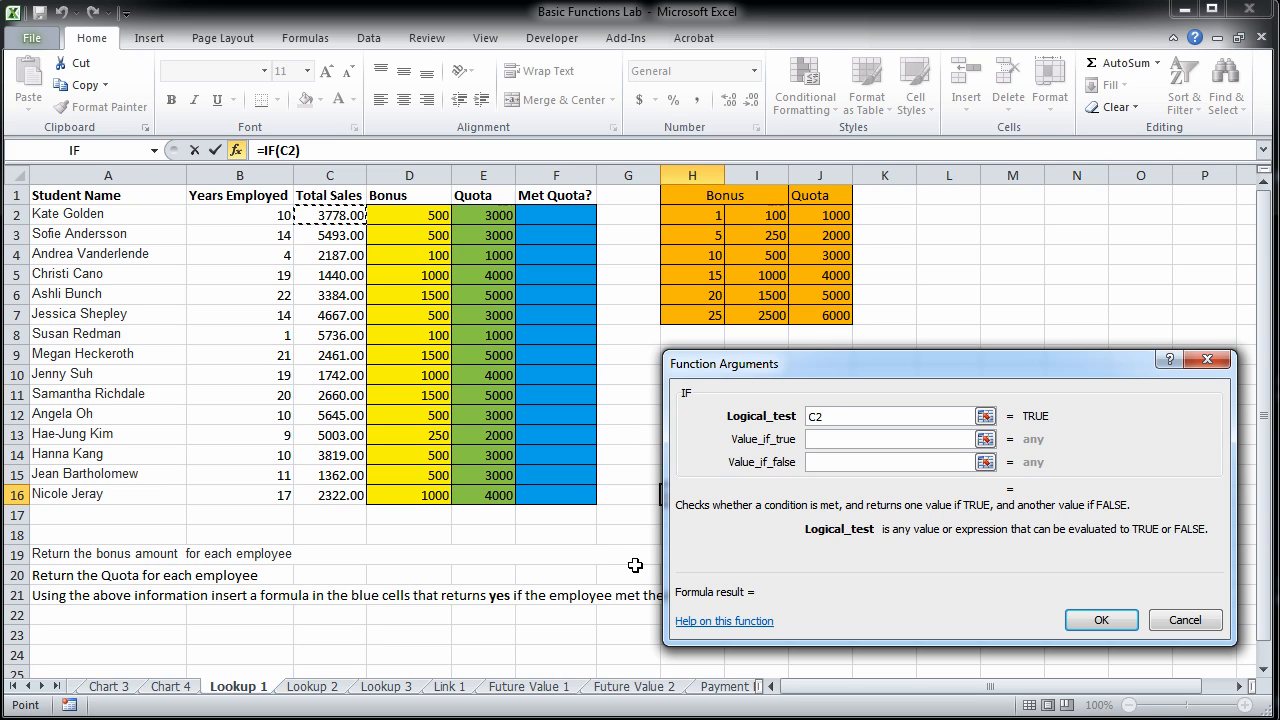
{"action": "type", "text": ">="}
{"action": "left_click", "coordinate": [486, 214]}
{"action": "left_click", "coordinate": [850, 441]}
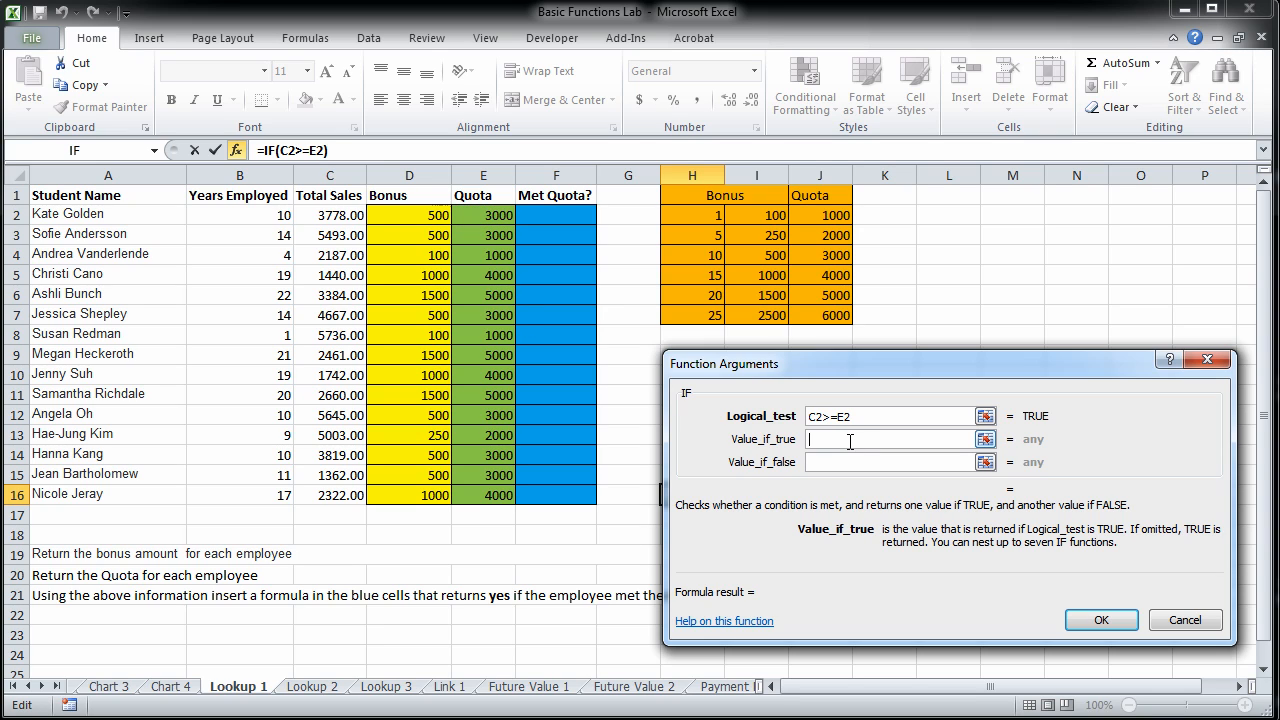
{"action": "type", "text": "\"Yes\""}
{"action": "left_click", "coordinate": [850, 467]}
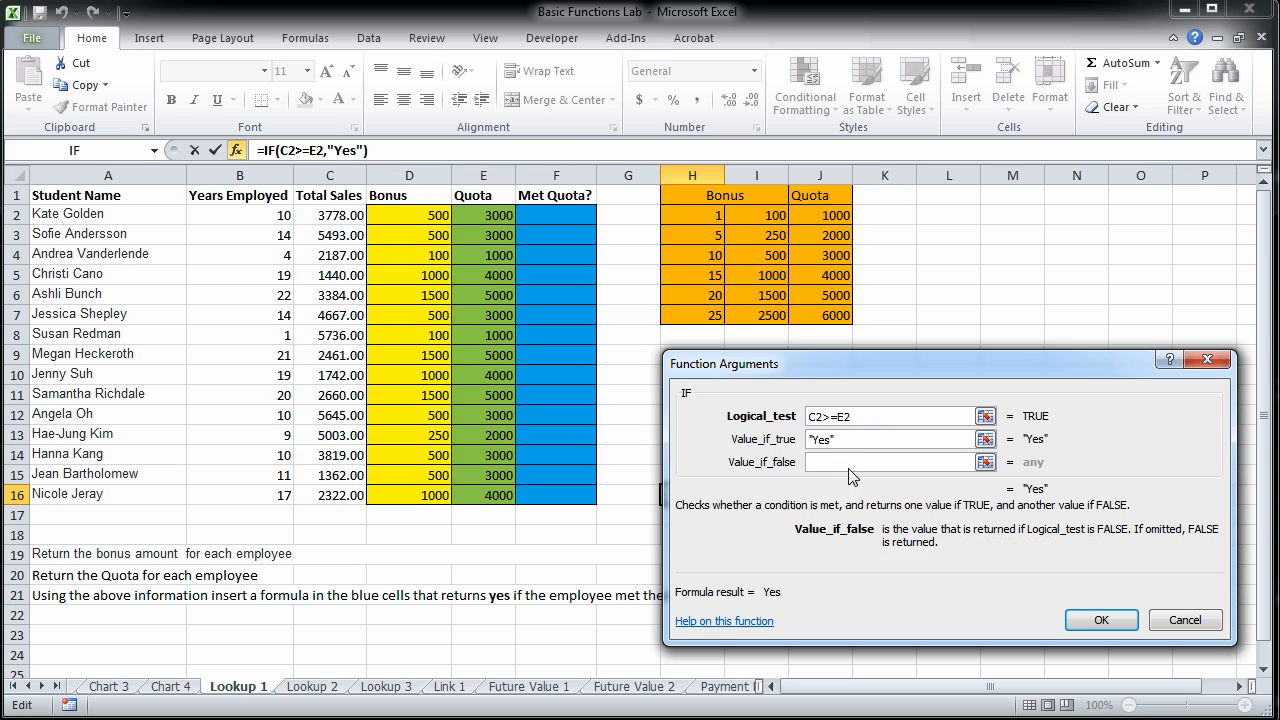
{"action": "type", "text": "\"No\""}
{"action": "left_click", "coordinate": [1100, 619]}
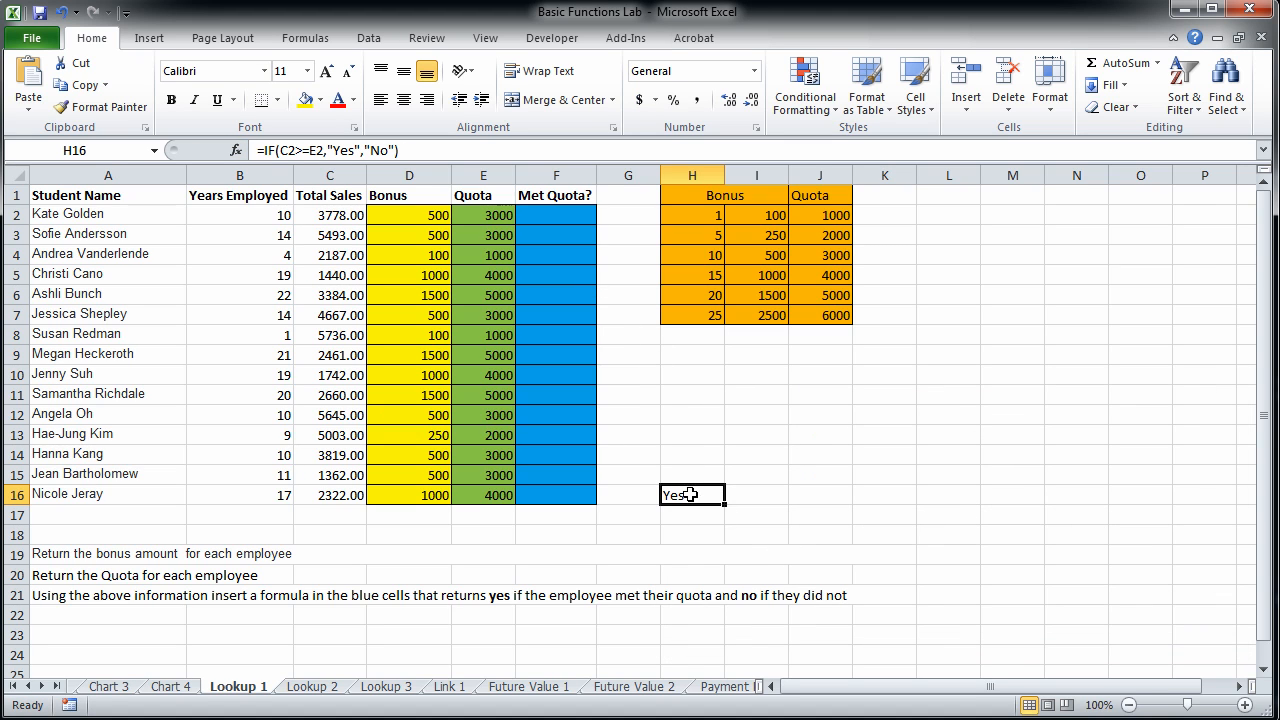
Try to transfer the IF formula from H16 to F2, and clear the contents of H16.
{"action": "mouse_move", "coordinate": [685, 488]}
{"action": "left_mouse_down"}
{"action": "mouse_move", "coordinate": [666, 474]}
{"action": "mouse_move", "coordinate": [612, 226]}
{"action": "mouse_move", "coordinate": [612, 405]}
{"action": "mouse_move", "coordinate": [684, 502]}
{"action": "left_mouse_up"}
{"action": "left_click_drag", "start_coordinate": [402, 152], "coordinate": [227, 148]}
{"action": "key", "text": "ctrl+c"}
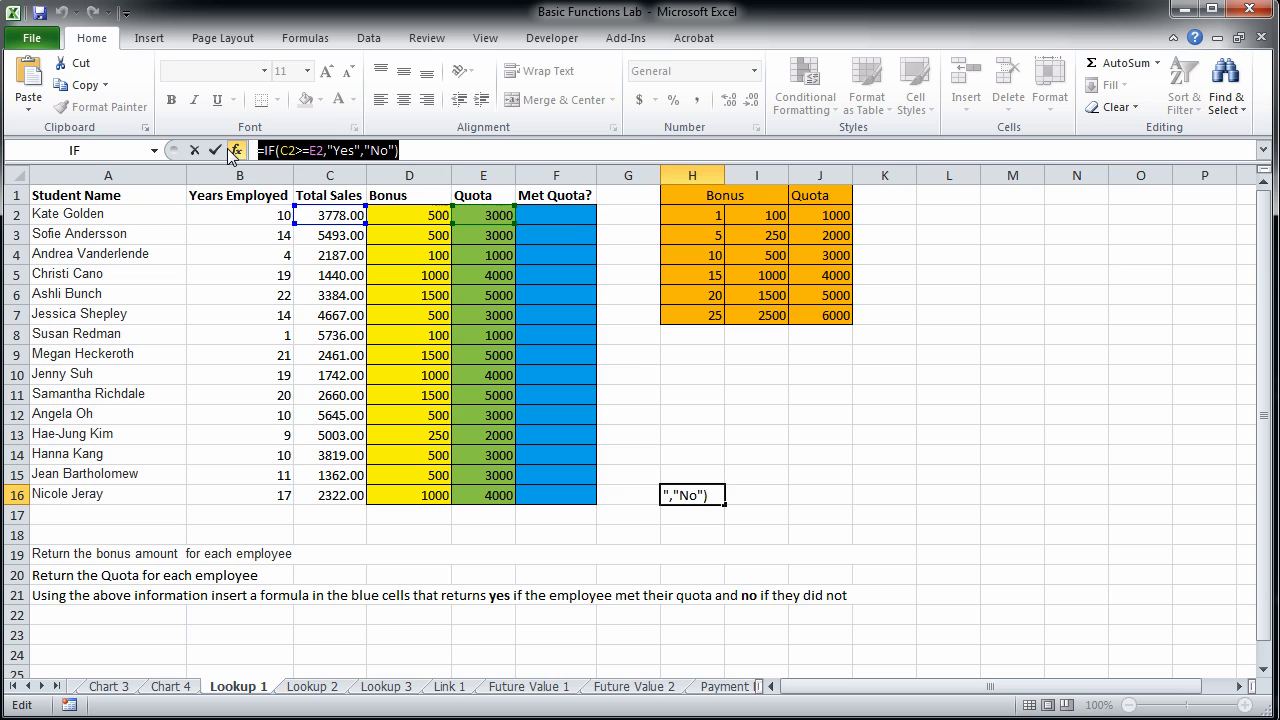
{"action": "type", "text": "="}
{"action": "left_click", "coordinate": [572, 221]}
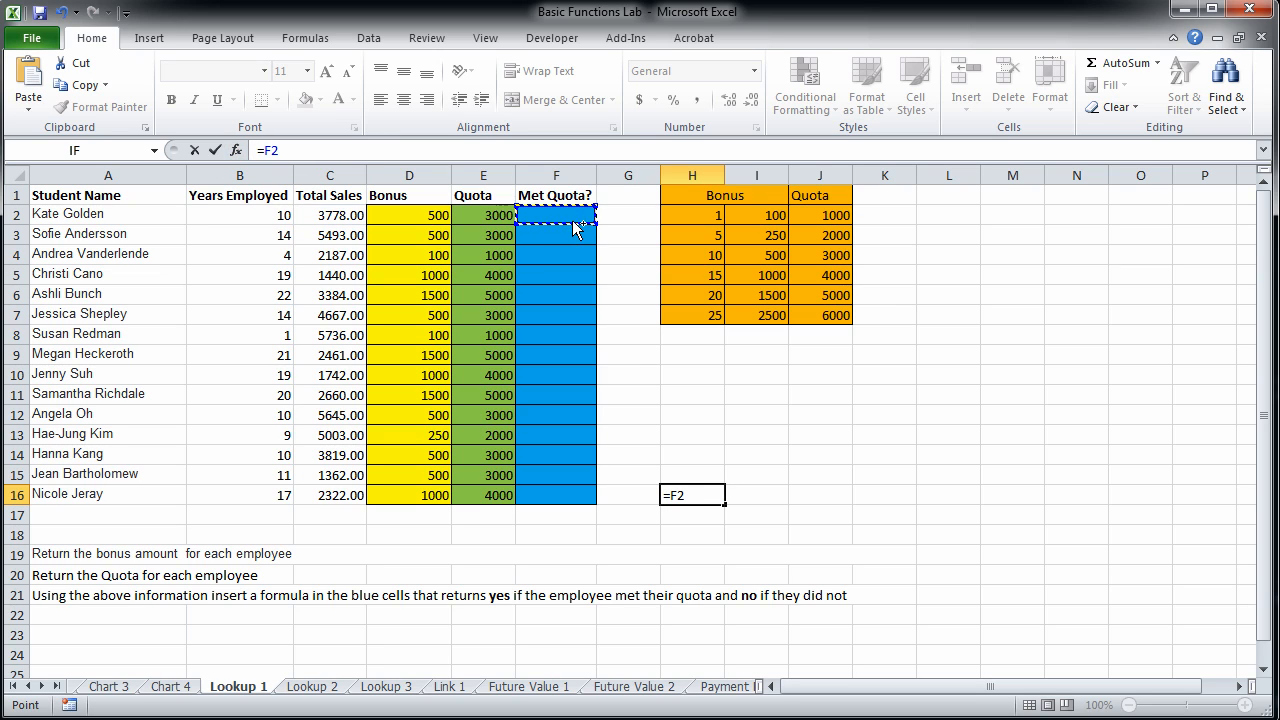
{"action": "key", "text": "ctrl+v"}
{"action": "left_click", "coordinate": [618, 235]}
{"action": "left_click", "coordinate": [586, 215]}
{"action": "left_click", "coordinate": [700, 491]}
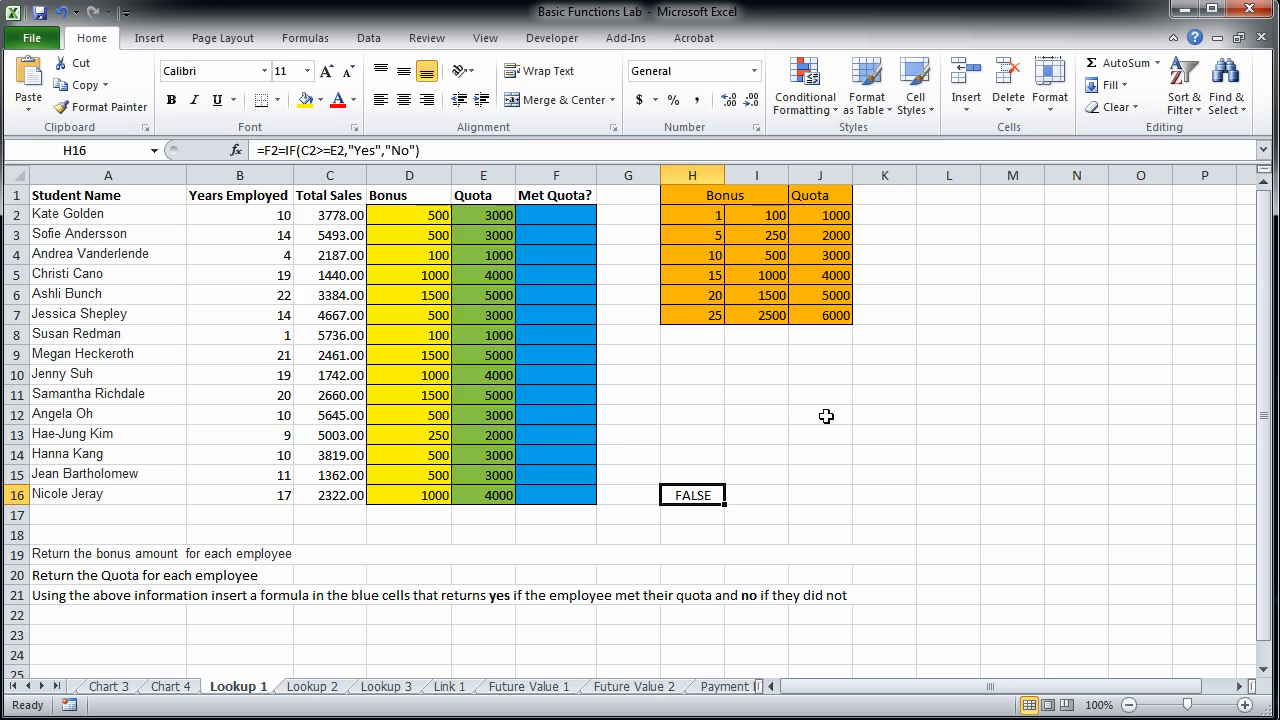
{"action": "key", "text": "Delete"}
Insert an IF function in F2, the first cell of the blue Met Quota? column.
{"action": "left_click", "coordinate": [546, 230]}
{"action": "left_click", "coordinate": [580, 214]}
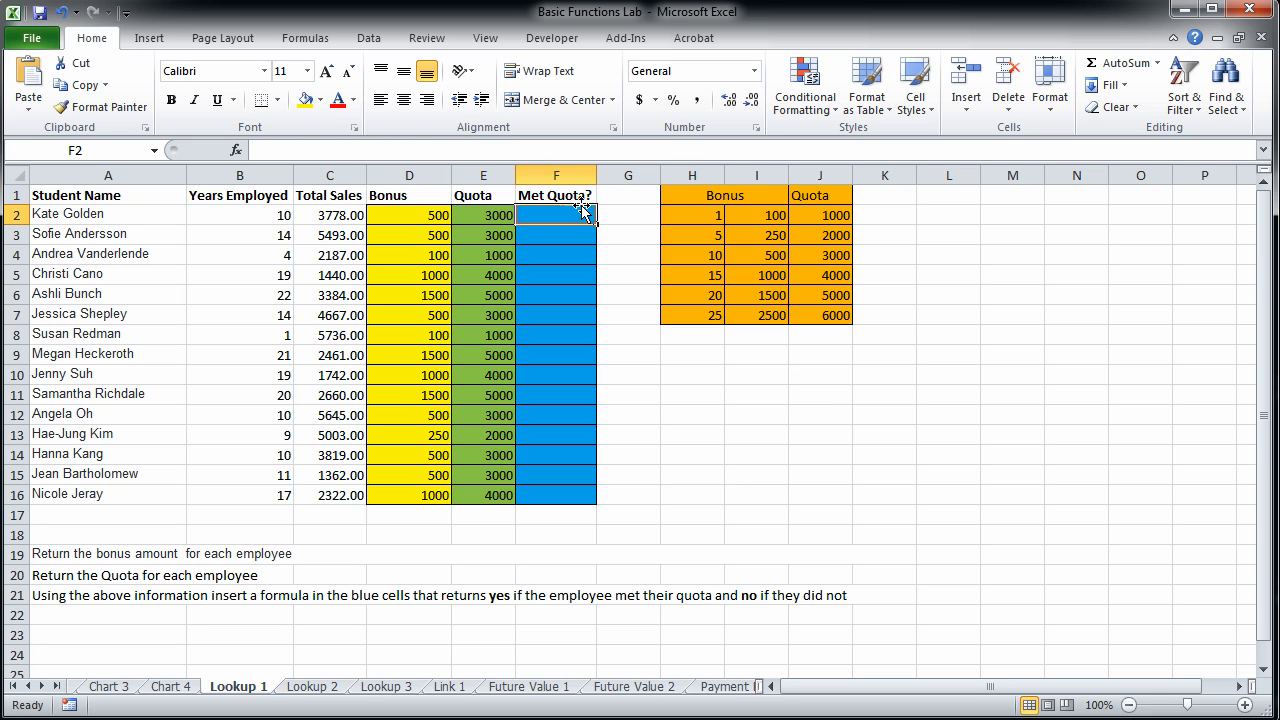
{"action": "left_click", "coordinate": [1157, 62]}
{"action": "left_click", "coordinate": [1157, 201]}
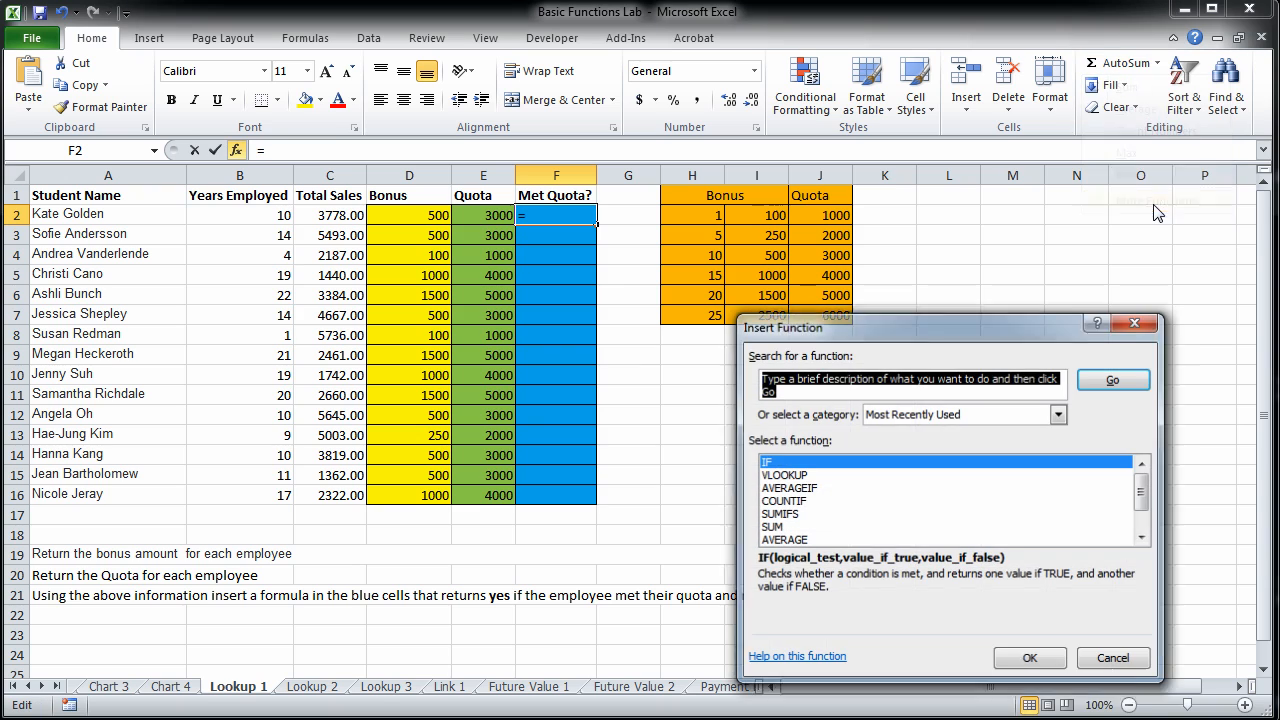
{"action": "left_click", "coordinate": [1024, 658]}
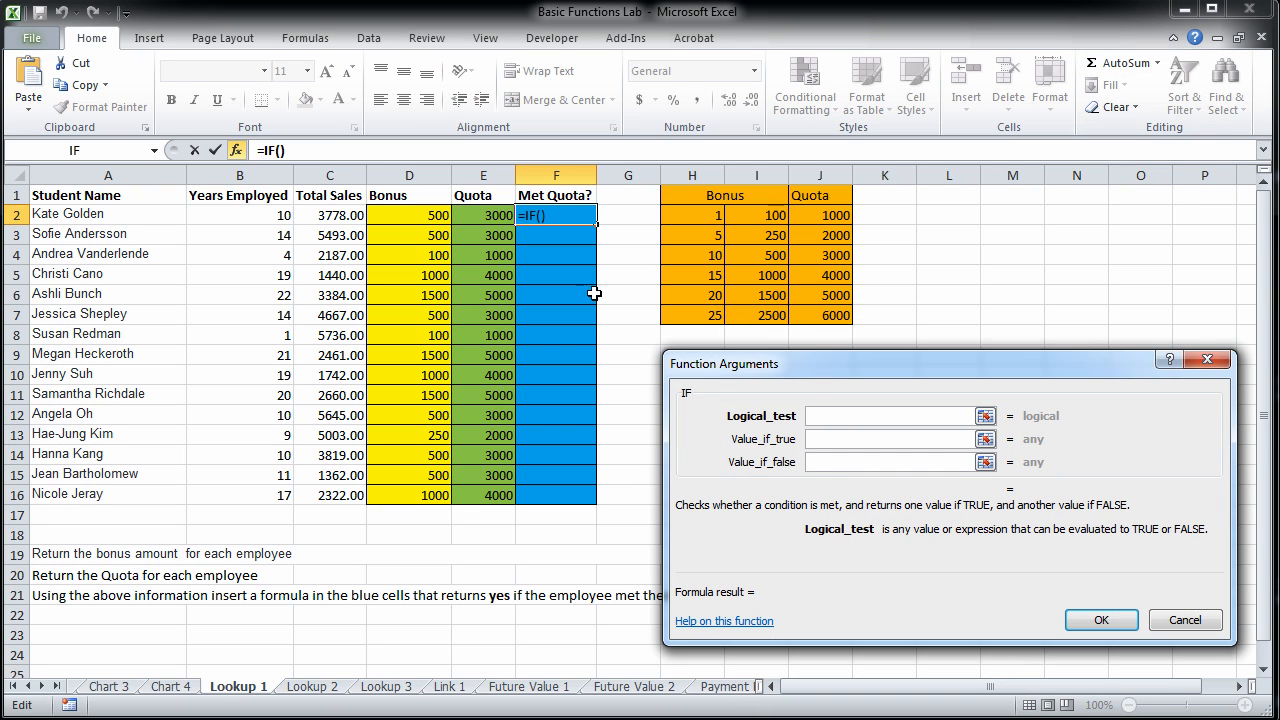
Complete the Met Quota? formula in F2 with the test C2>=E2, "Yes" as the true value and "No" as the false value.
{"action": "left_click", "coordinate": [333, 215]}
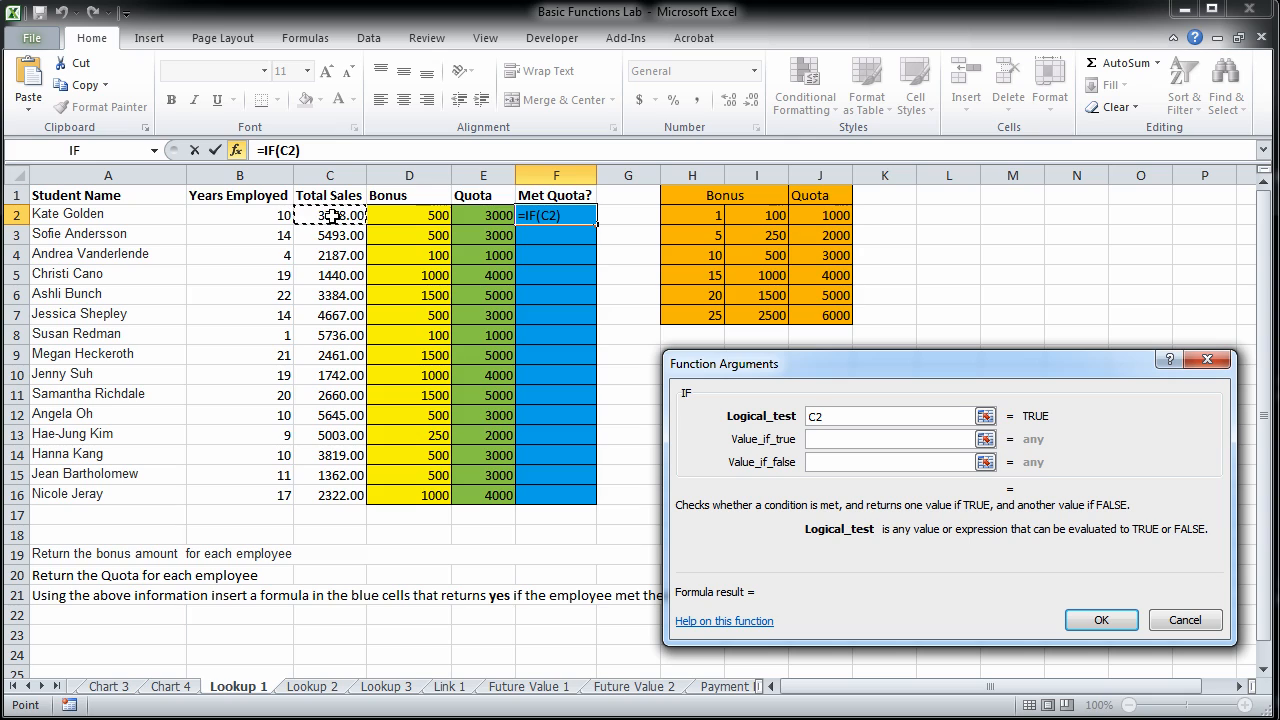
{"action": "type", "text": ">="}
{"action": "left_click", "coordinate": [484, 220]}
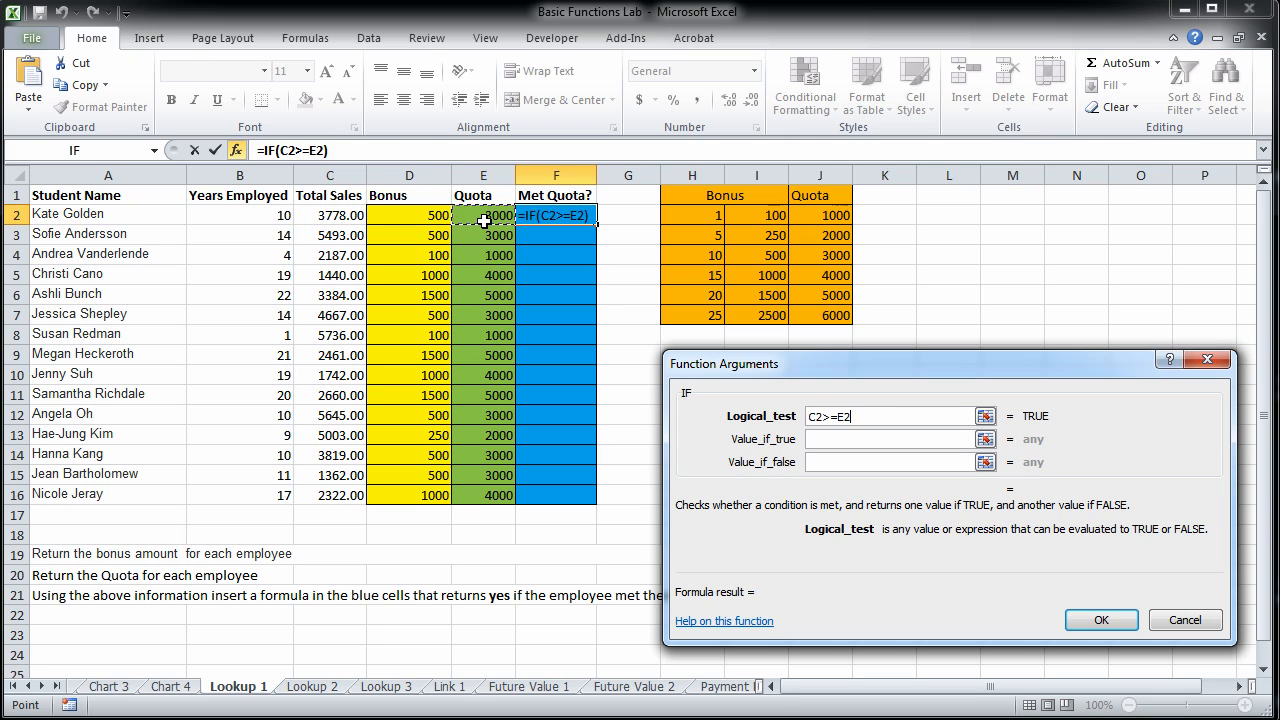
{"action": "left_click", "coordinate": [897, 440]}
{"action": "type", "text": "\"Yes\""}
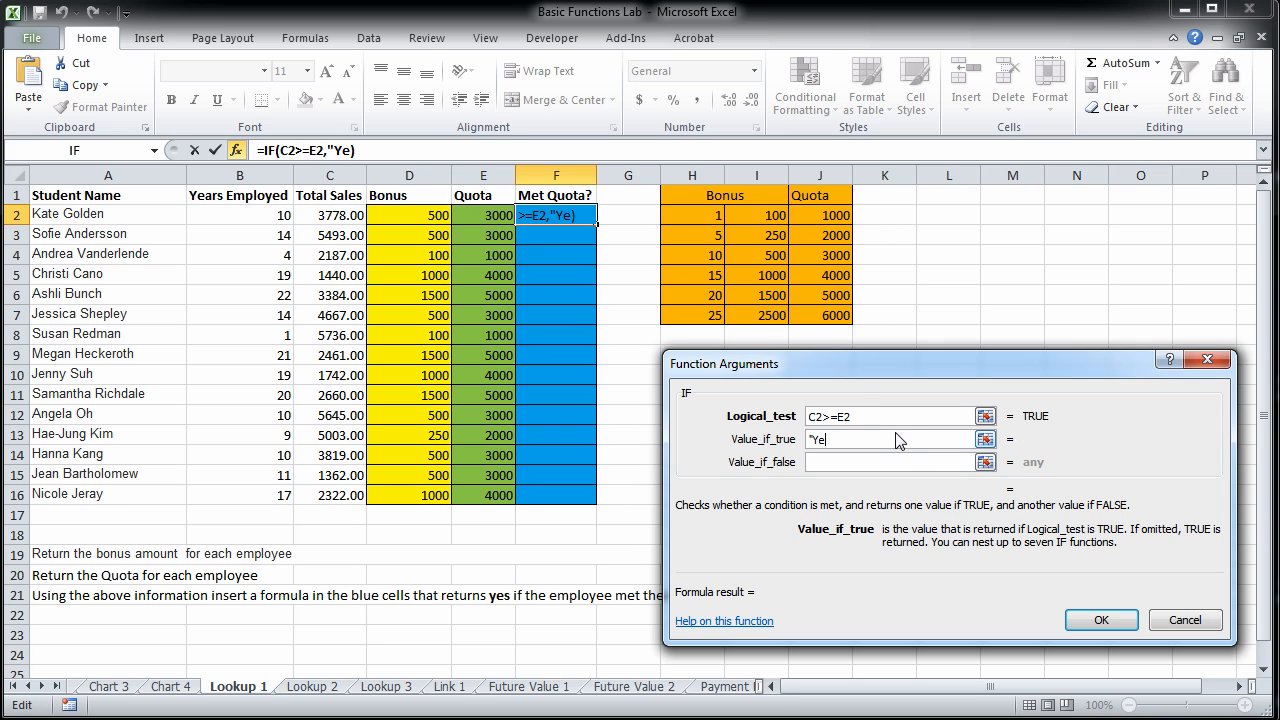
{"action": "left_click", "coordinate": [889, 462]}
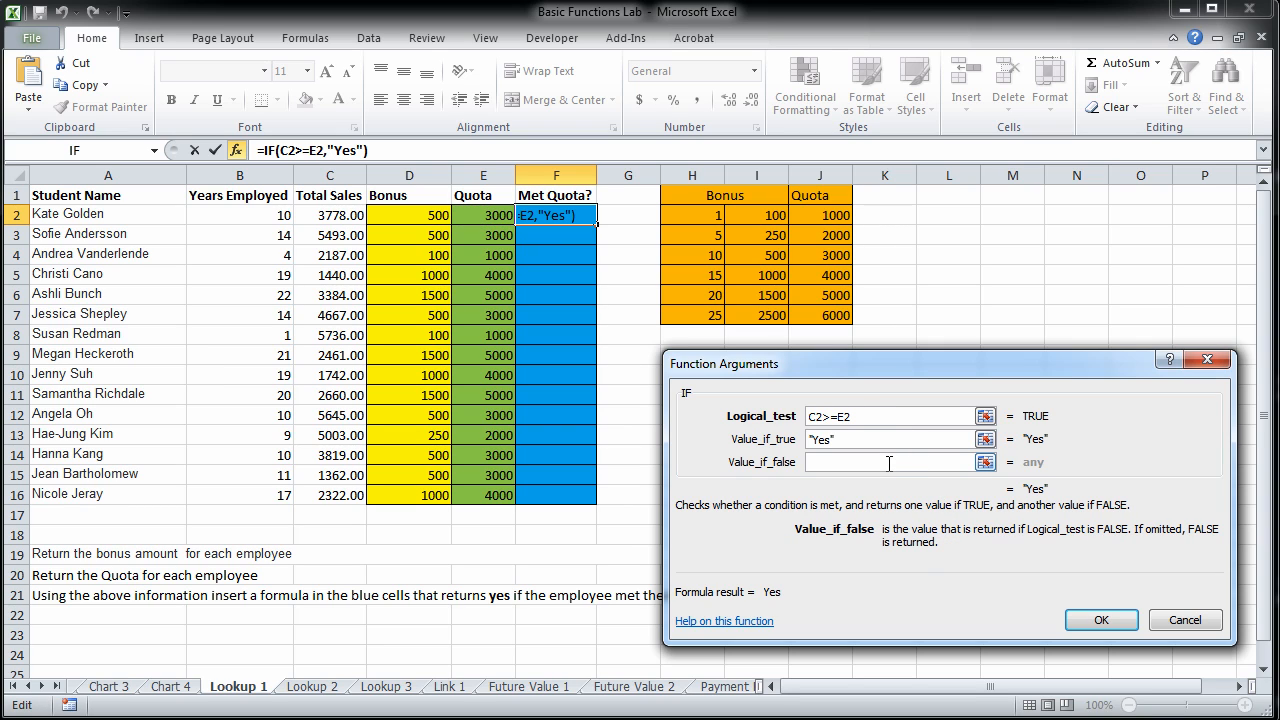
{"action": "type", "text": "\"No\""}
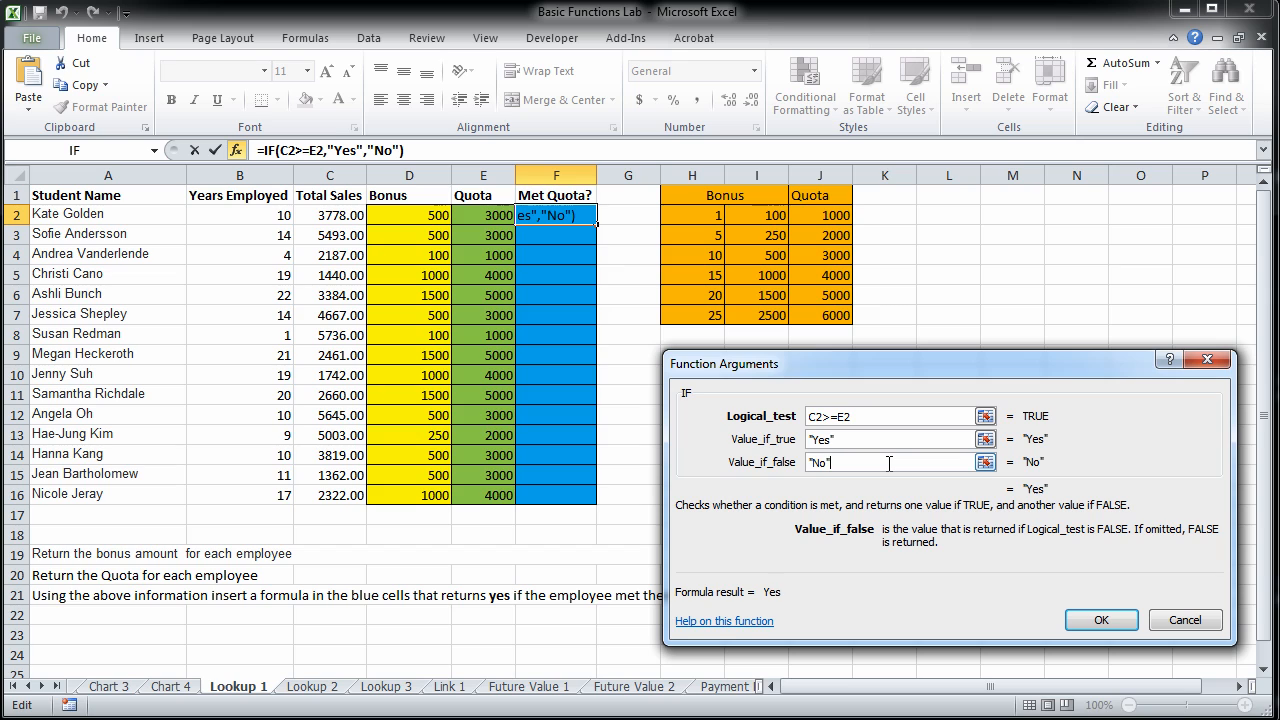
{"action": "left_click", "coordinate": [1100, 620]}
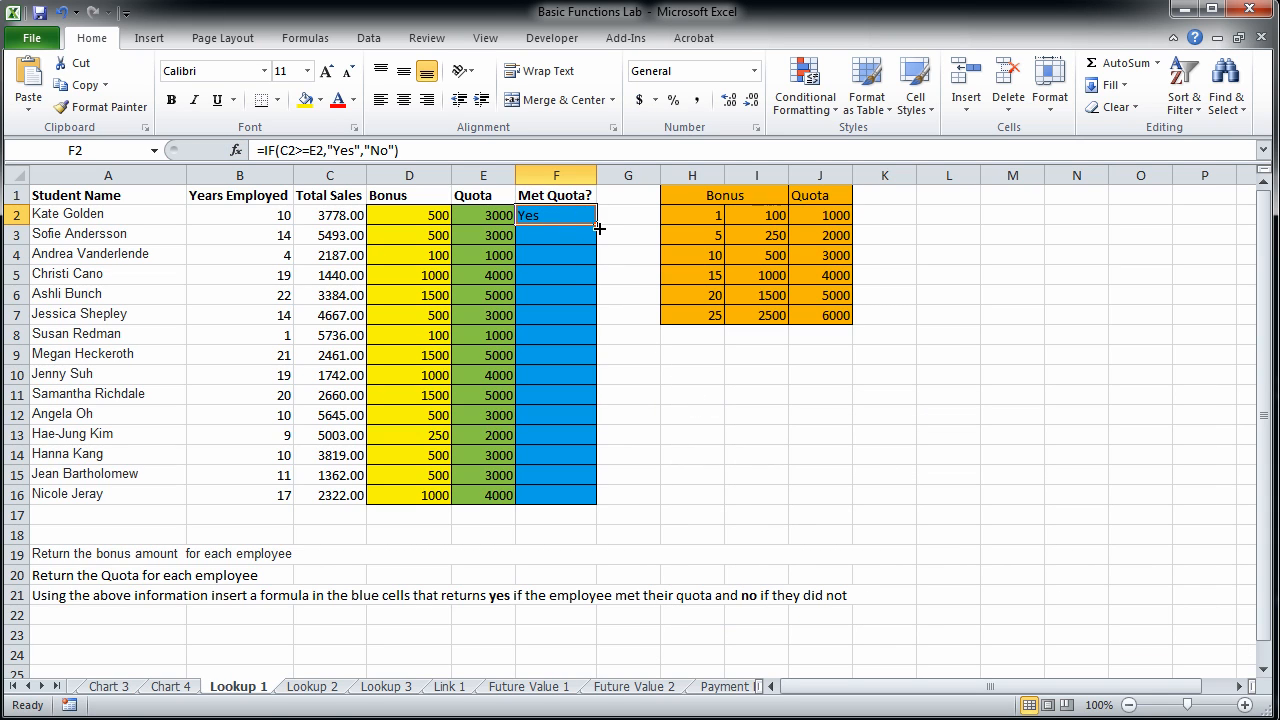
Fill the Met Quota? formula down through F16 and check the results in F5 and F6.
{"action": "left_click_drag", "start_coordinate": [597, 229], "coordinate": [594, 501]}
{"action": "left_click", "coordinate": [629, 297]}
{"action": "left_click", "coordinate": [553, 279]}
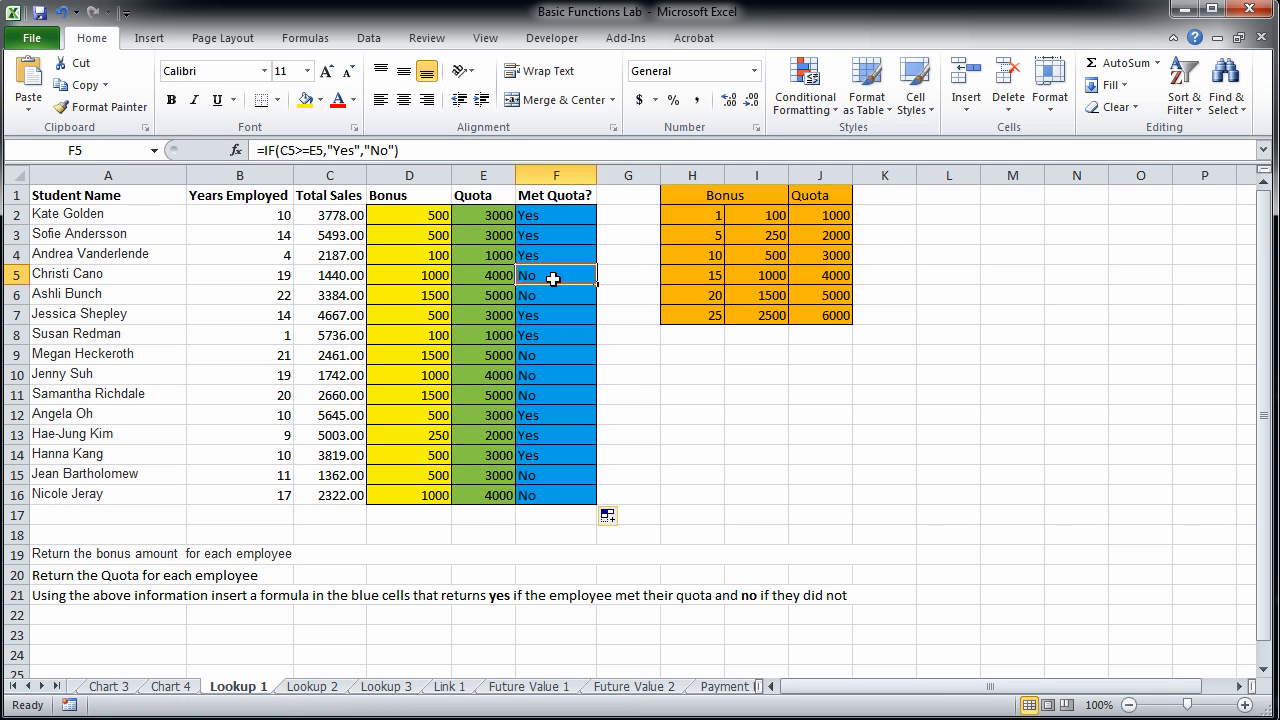
{"action": "left_click", "coordinate": [544, 296]}
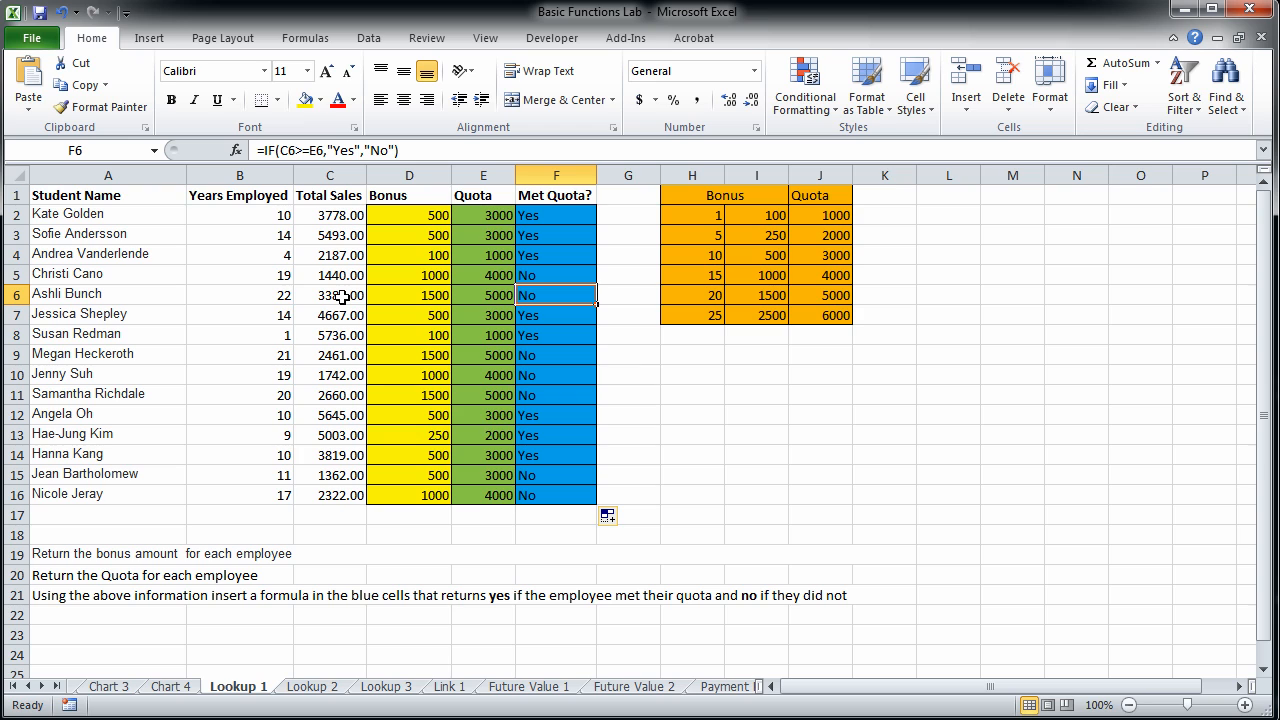
Delete the empty rows 5 through 9 on the Lookup 2 sheet.
{"action": "left_click", "coordinate": [314, 687]}
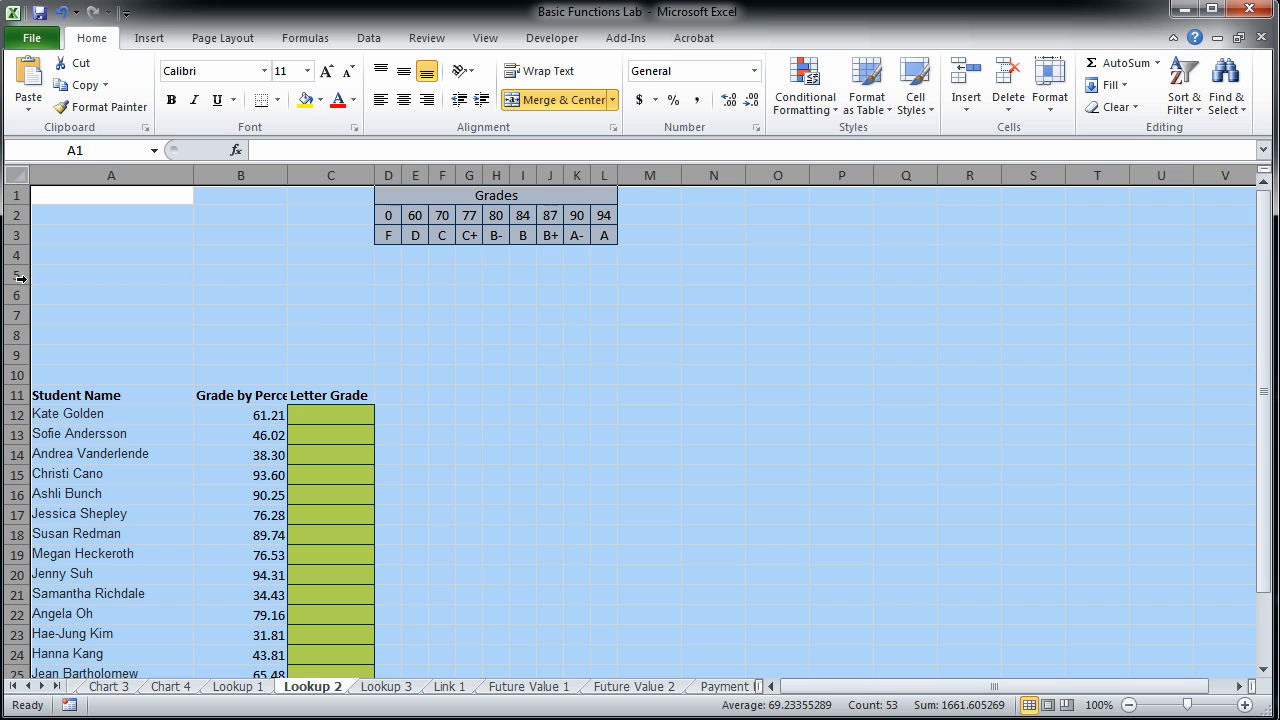
{"action": "left_click_drag", "start_coordinate": [18, 278], "coordinate": [12, 352]}
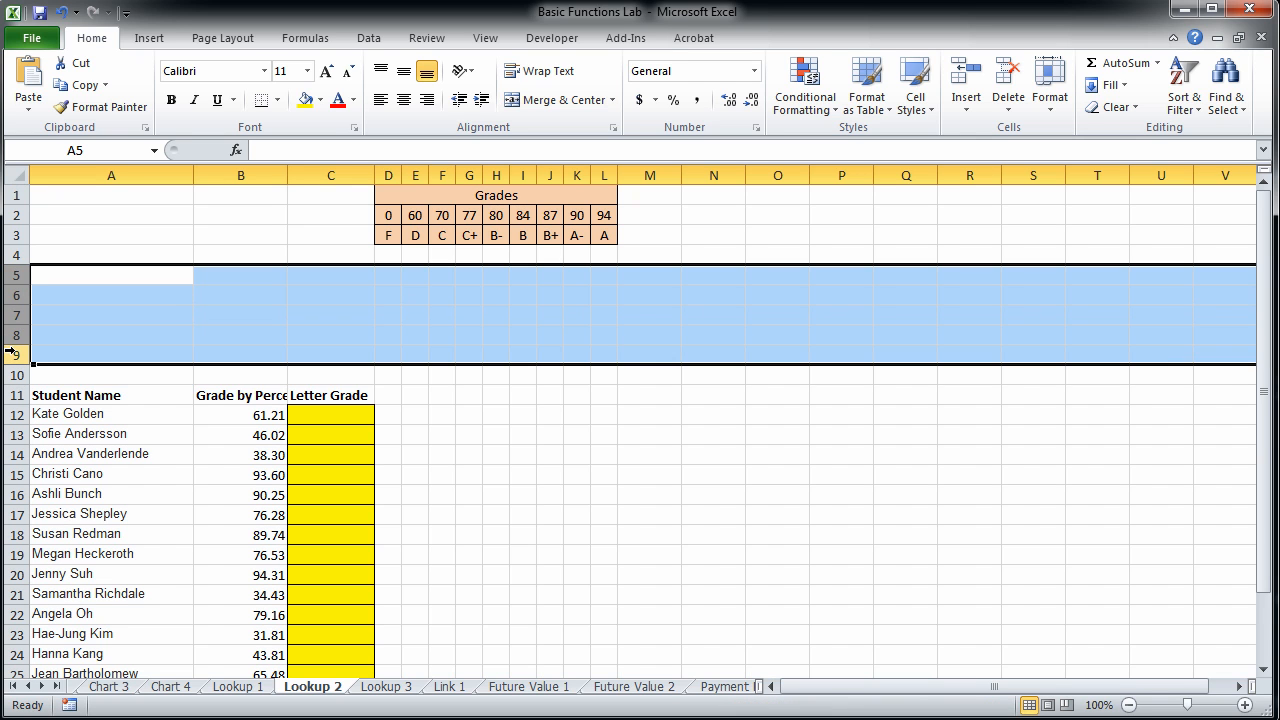
{"action": "right_click", "coordinate": [14, 355]}
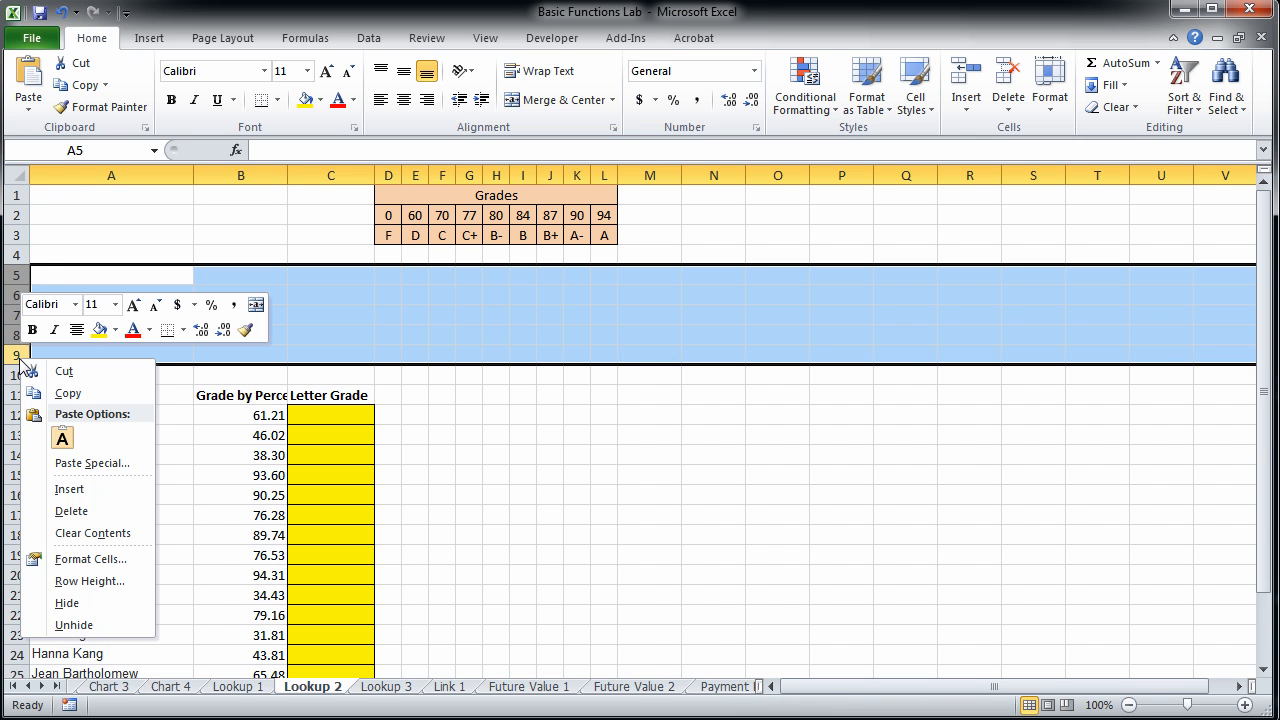
{"action": "left_click", "coordinate": [90, 512]}
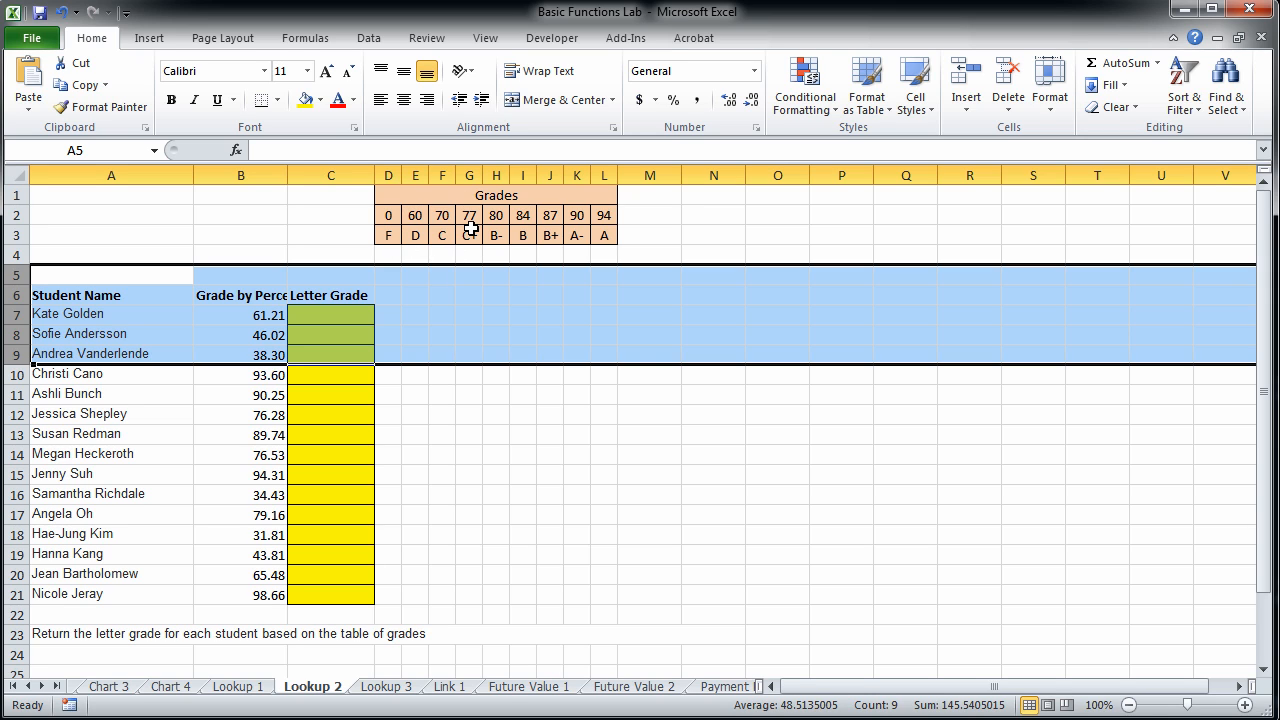
{"action": "left_click", "coordinate": [519, 416]}
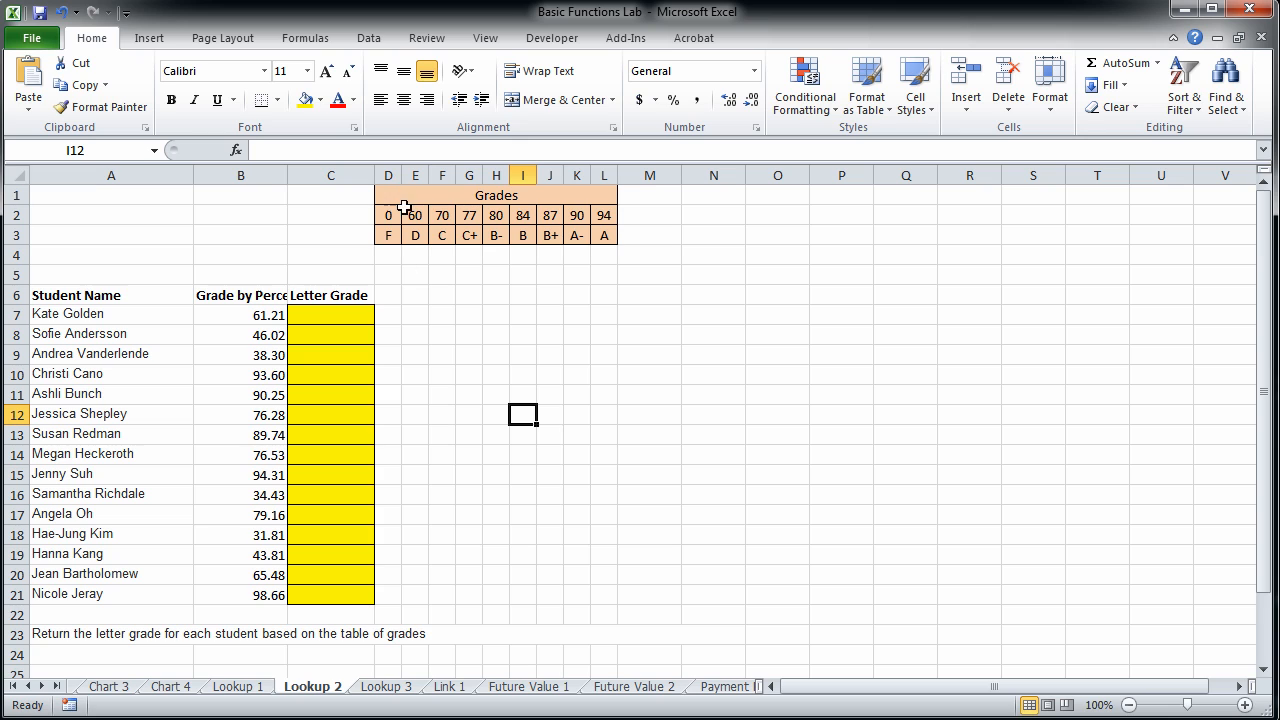
Search for hlookup and insert an HLOOKUP function in C7, the first cell of the yellow Letter Grade column.
{"action": "left_click", "coordinate": [334, 318]}
{"action": "left_click", "coordinate": [1157, 63]}
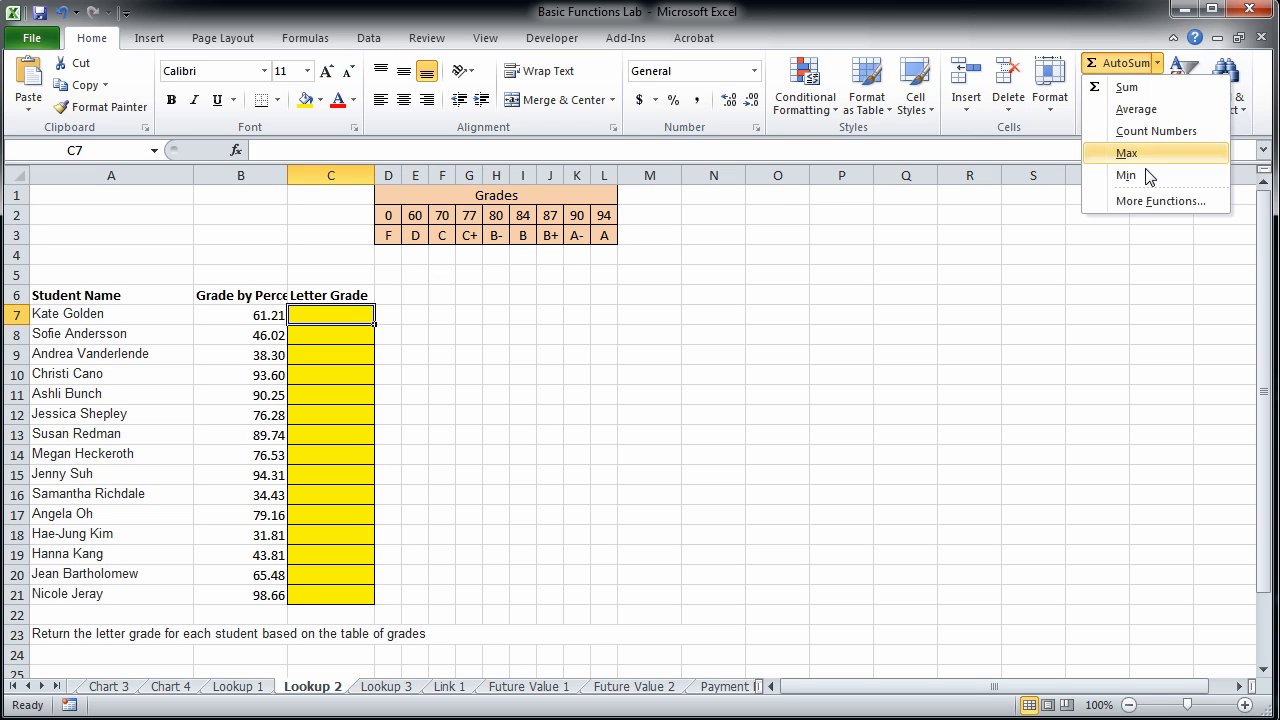
{"action": "left_click", "coordinate": [1148, 202]}
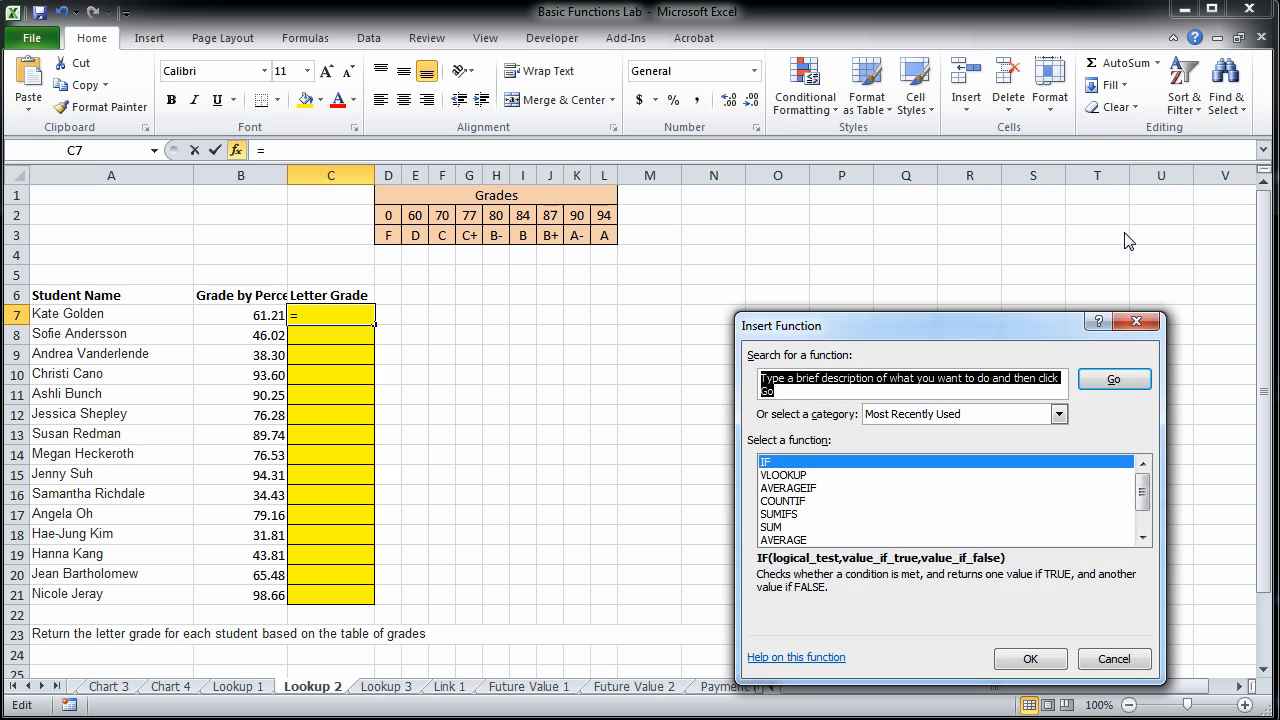
{"action": "type", "text": "hlookup"}
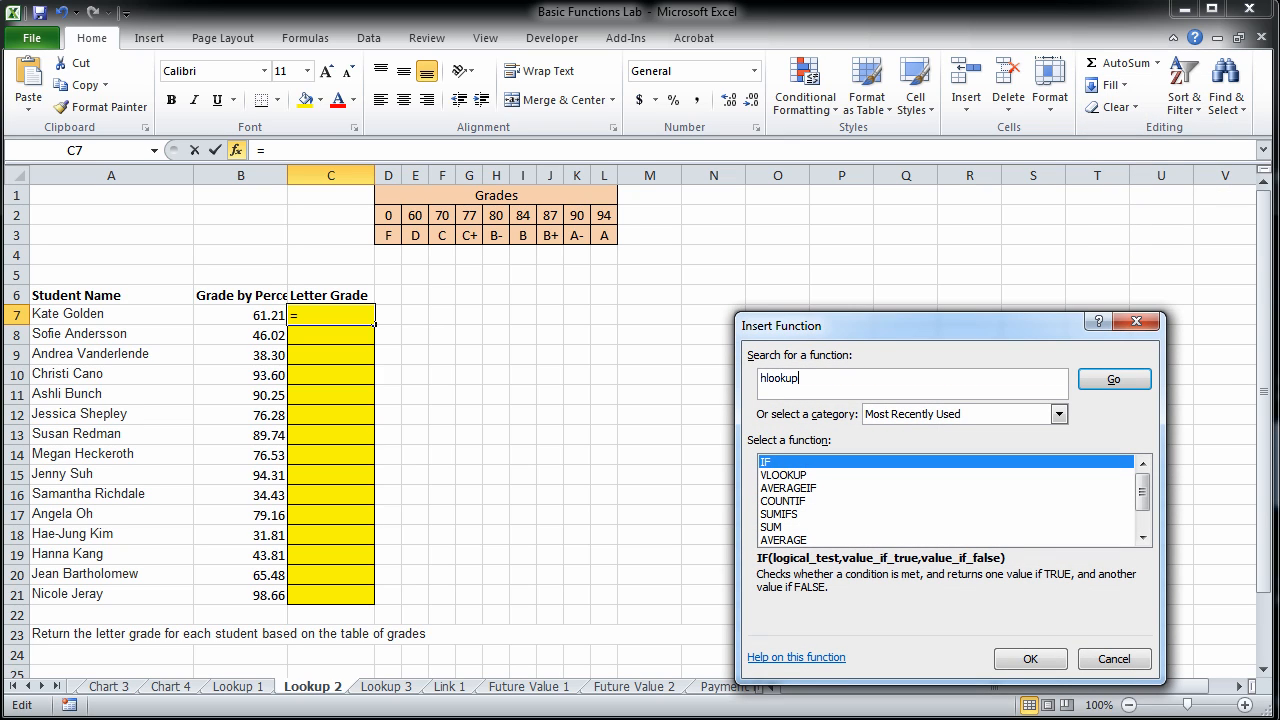
{"action": "left_click", "coordinate": [1124, 381]}
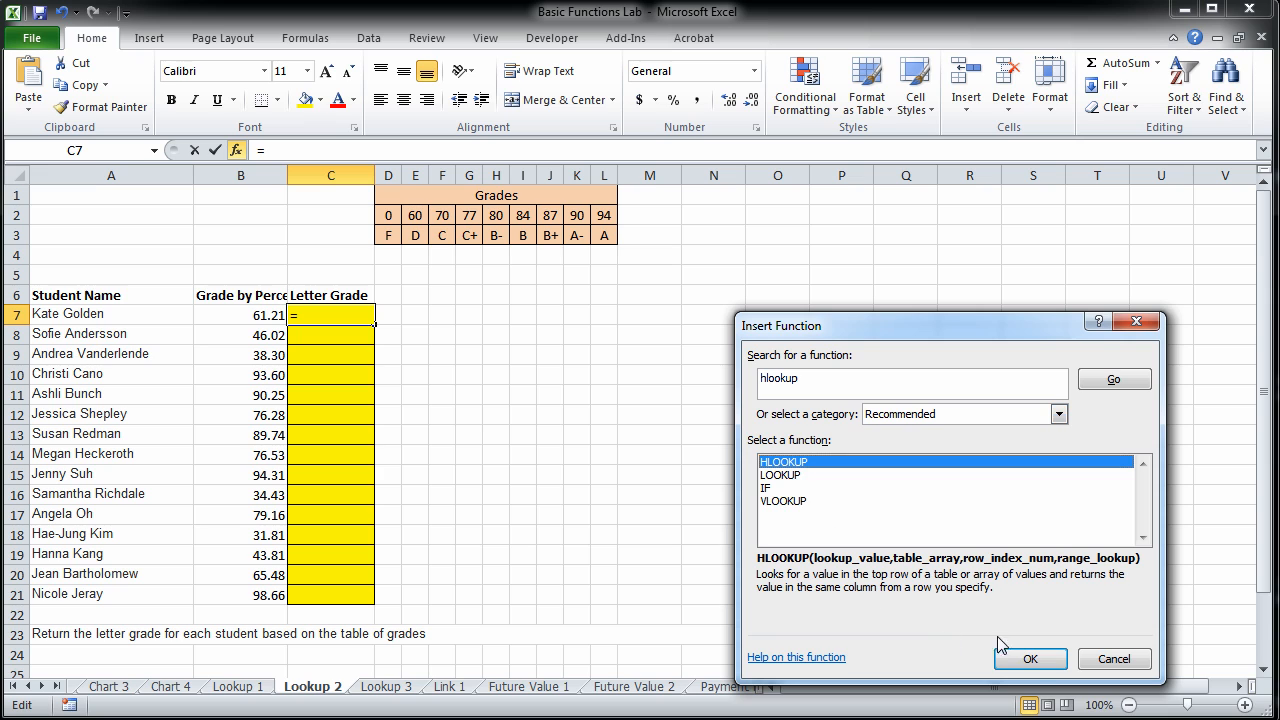
{"action": "left_click", "coordinate": [1034, 667]}
{"action": "left_click_drag", "start_coordinate": [816, 356], "coordinate": [794, 324]}
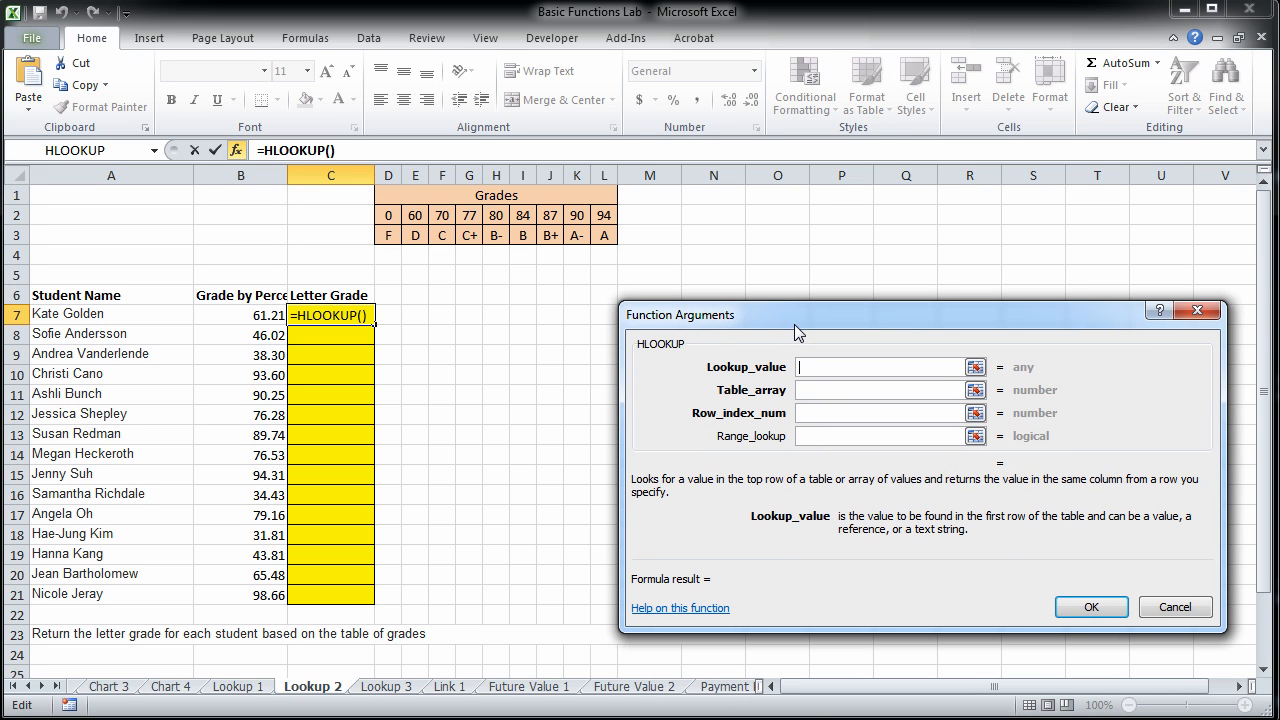
Set the HLOOKUP's lookup value to B7 and its table array to the absolute range $D$2:$L$3.
{"action": "left_click", "coordinate": [219, 318]}
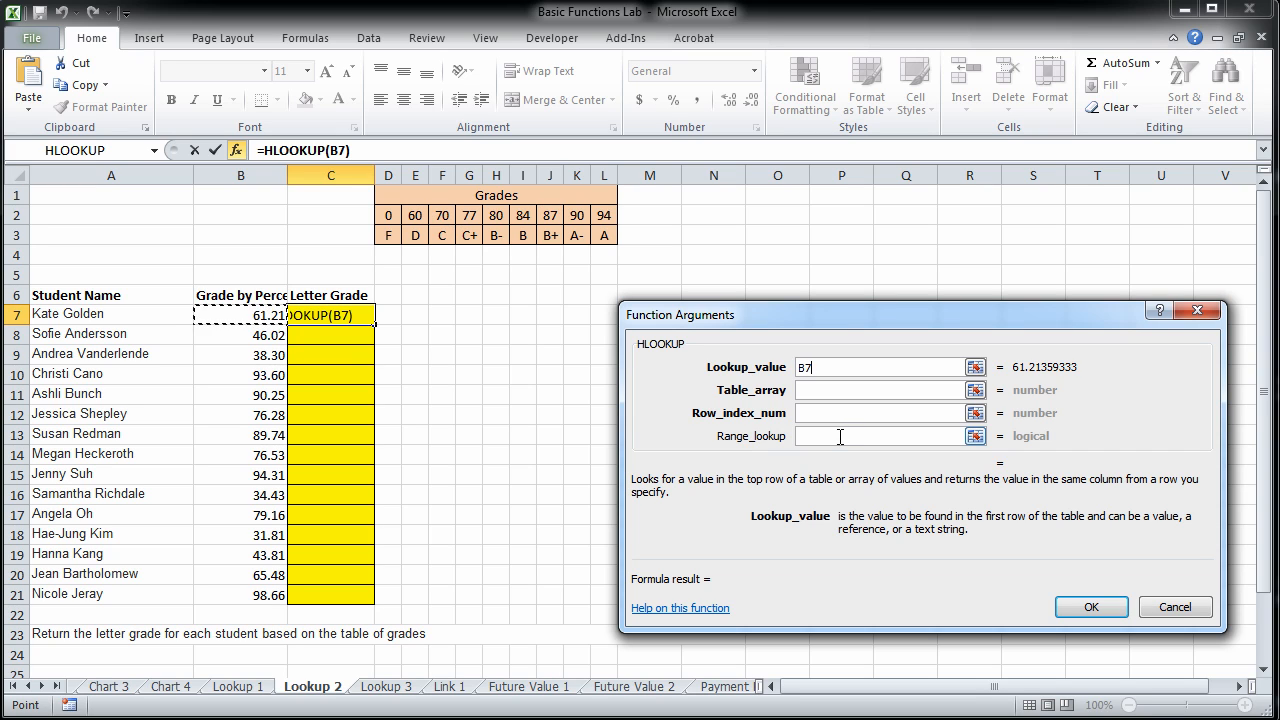
{"action": "left_click", "coordinate": [816, 391]}
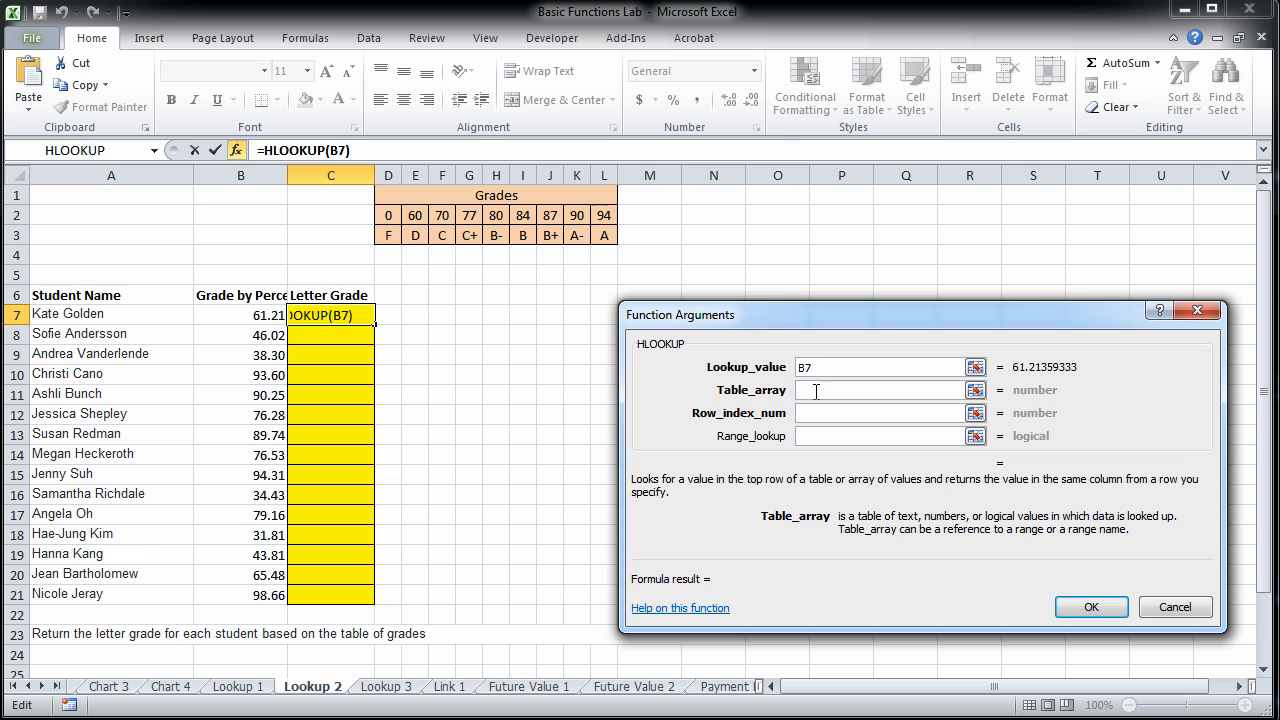
{"action": "left_click_drag", "start_coordinate": [388, 215], "coordinate": [608, 235]}
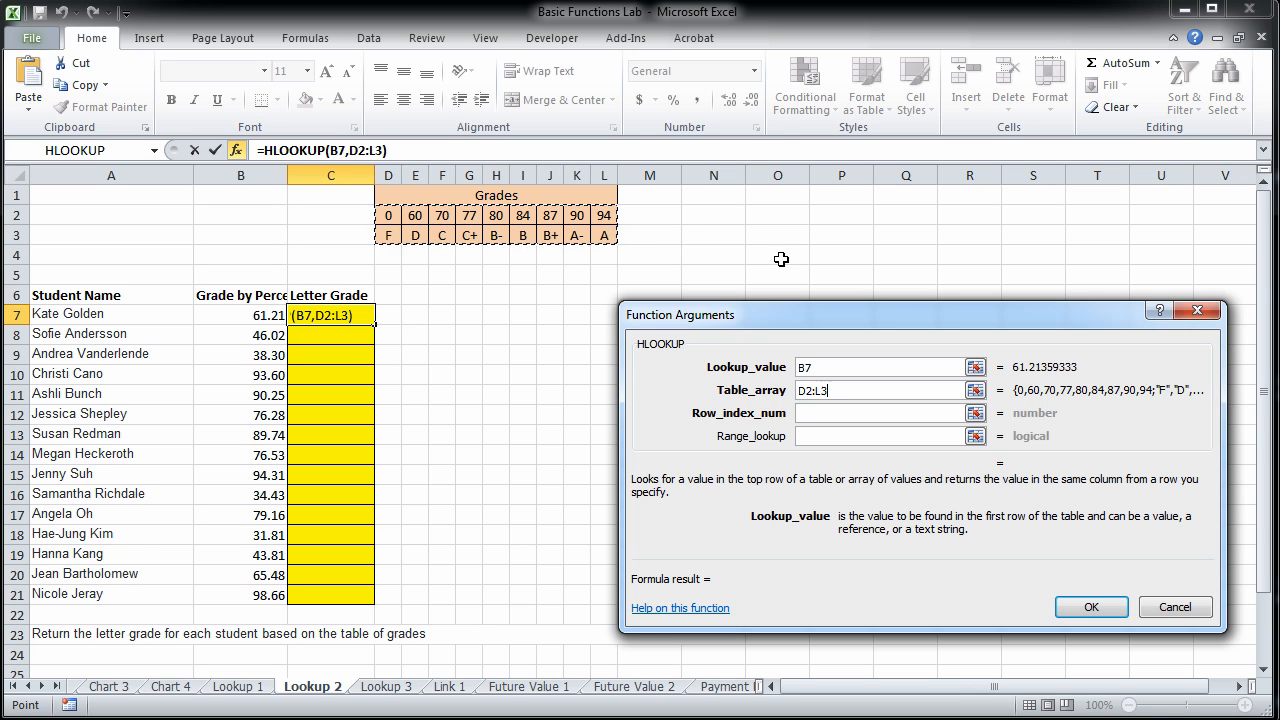
{"action": "key", "text": "F4"}
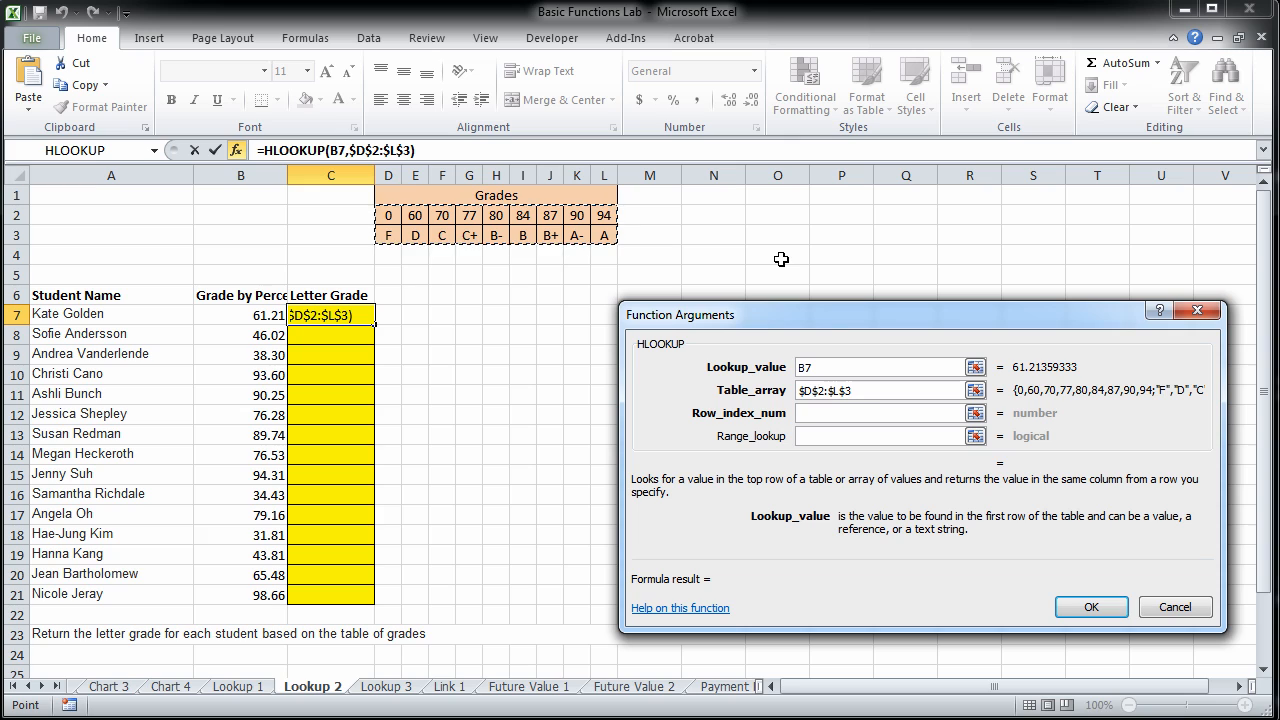
Finish the HLOOKUP with row index 2 and range lookup TRUE, and fill it down the Letter Grade column through C21.
{"action": "left_click", "coordinate": [843, 420]}
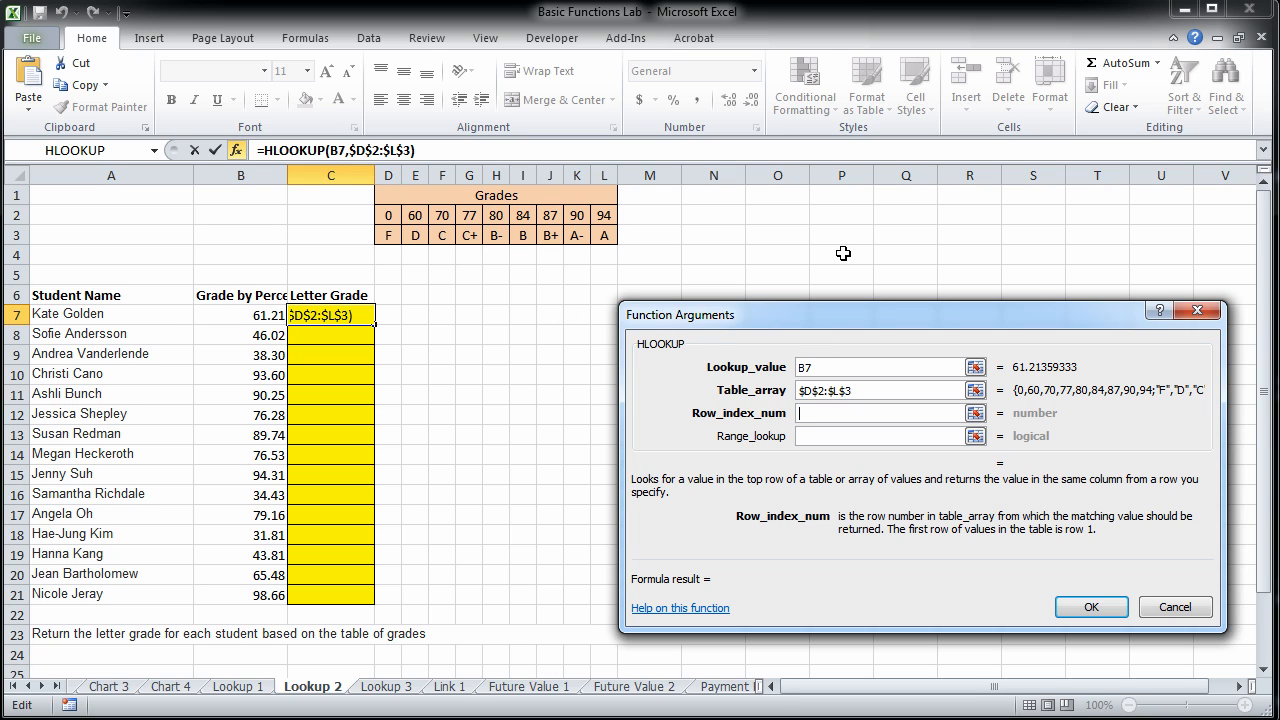
{"action": "type", "text": "2"}
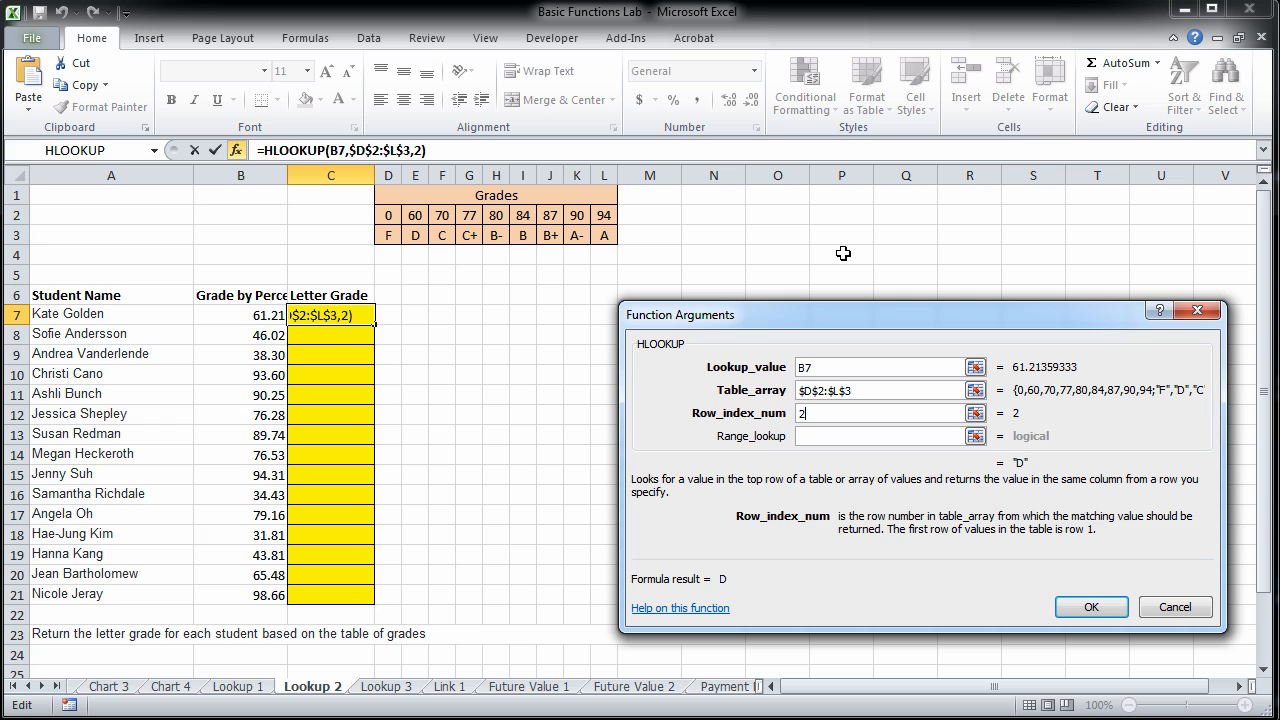
{"action": "left_click", "coordinate": [857, 437]}
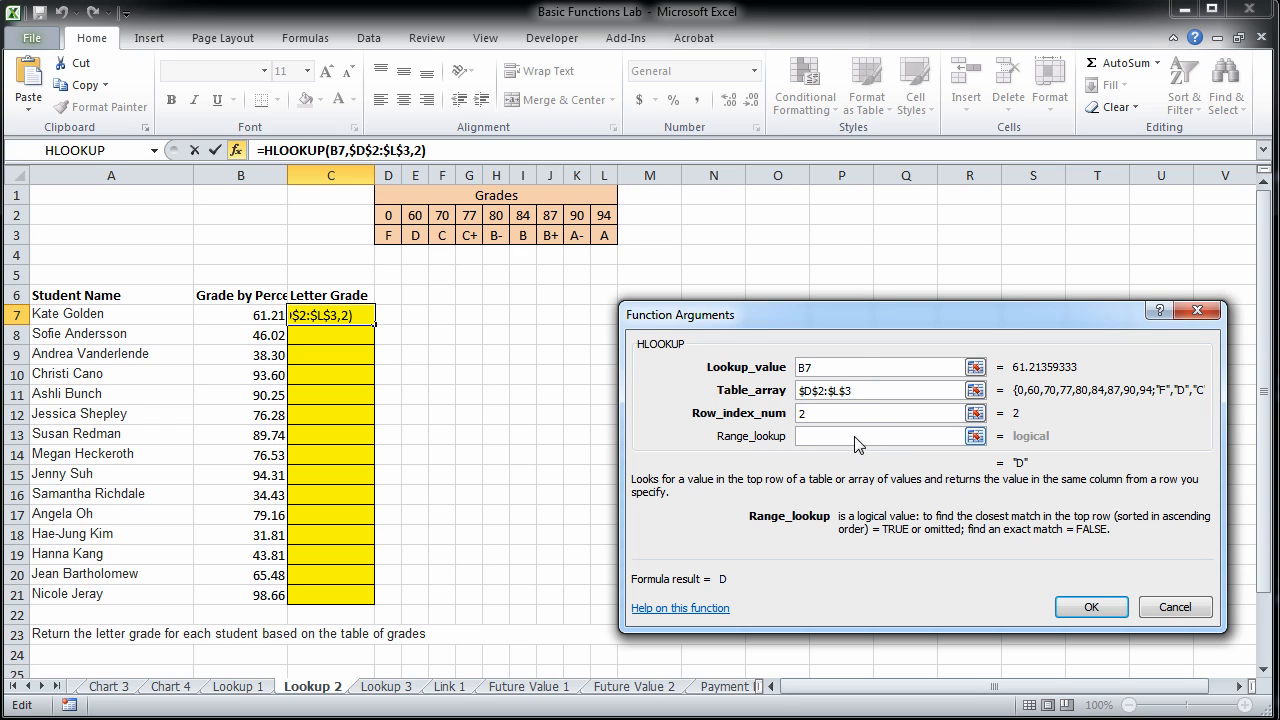
{"action": "type", "text": "TRUE"}
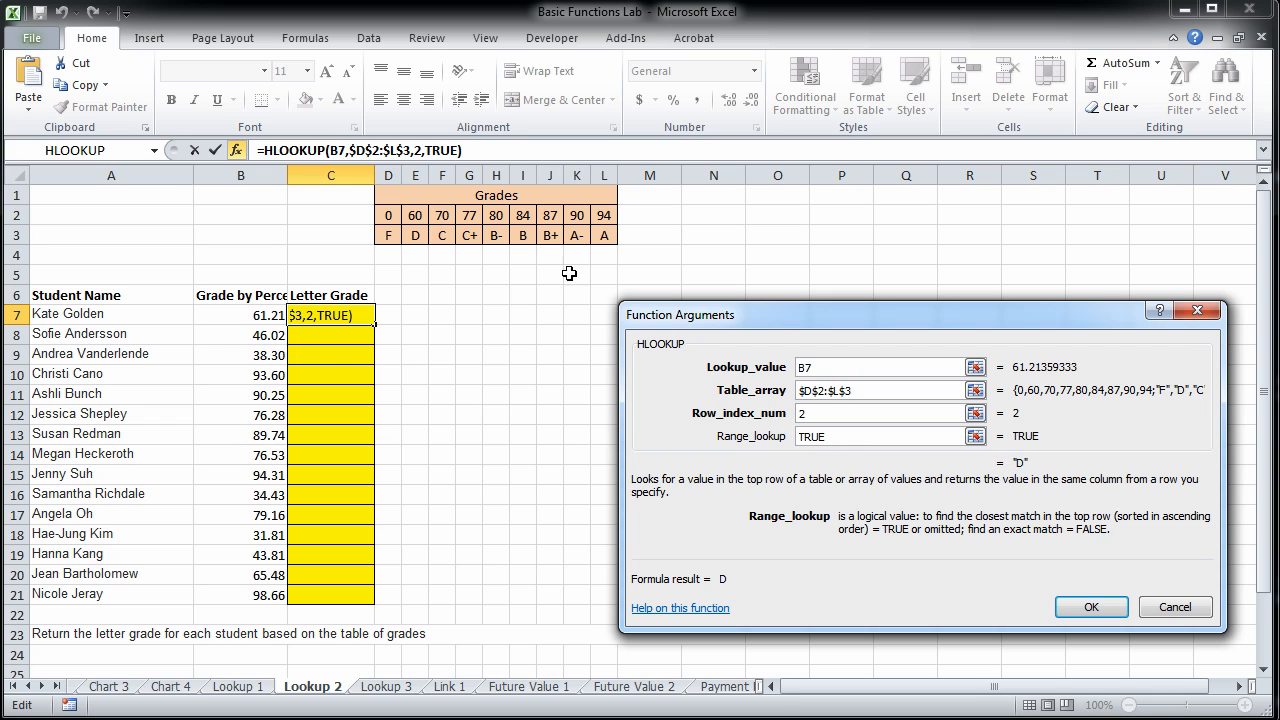
{"action": "left_click", "coordinate": [1088, 607]}
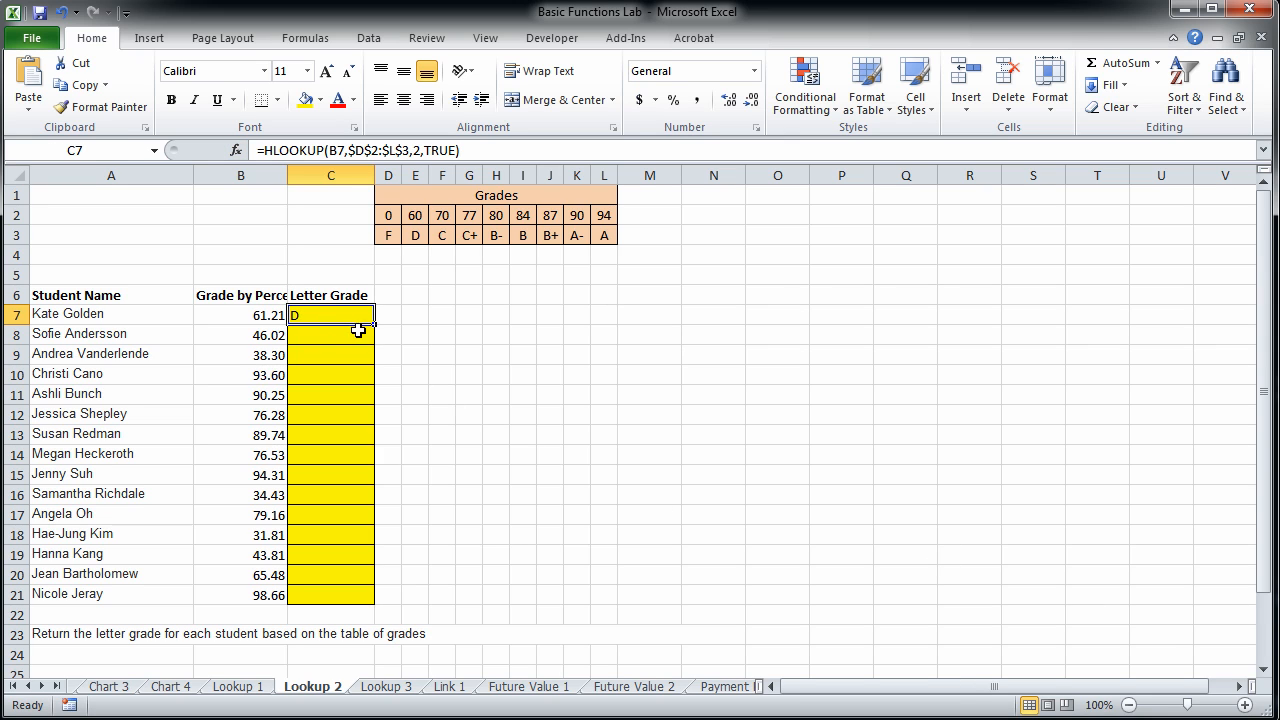
{"action": "left_click_drag", "start_coordinate": [376, 326], "coordinate": [351, 598]}
{"action": "left_click", "coordinate": [348, 598]}
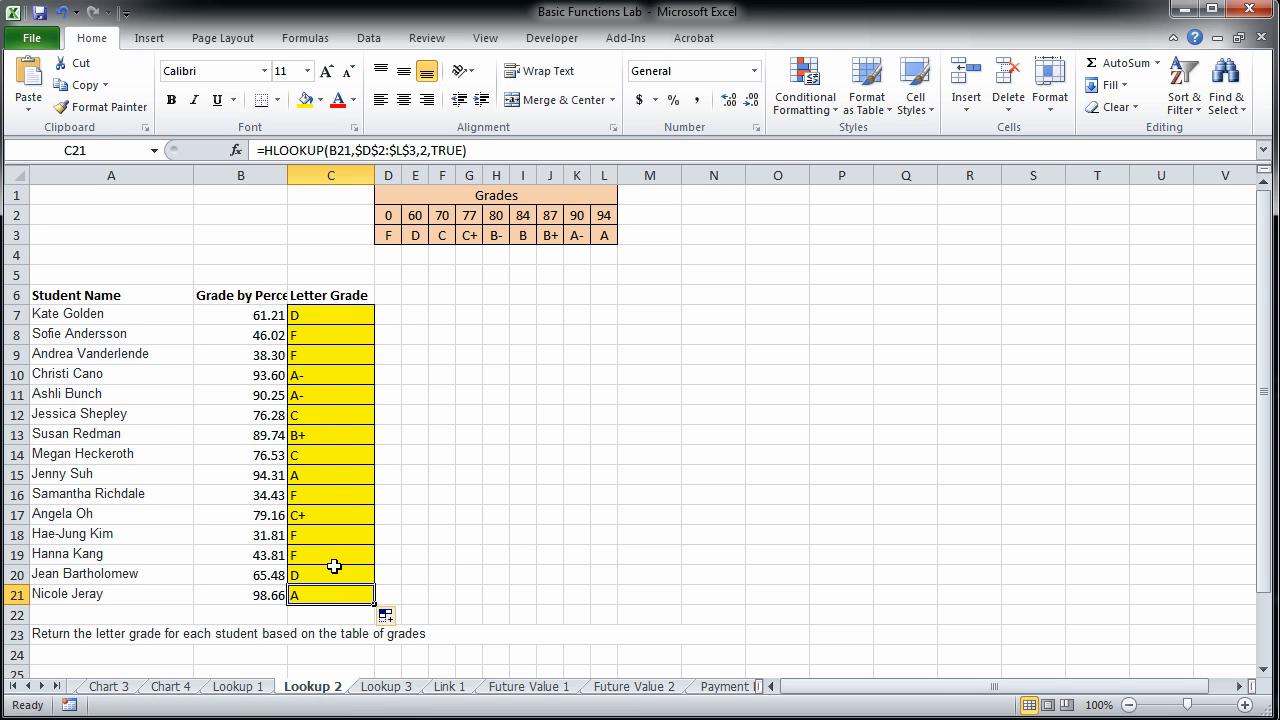
Delete the empty rows 6 through 9 on the Lookup 3 sheet.
{"action": "left_click", "coordinate": [386, 687]}
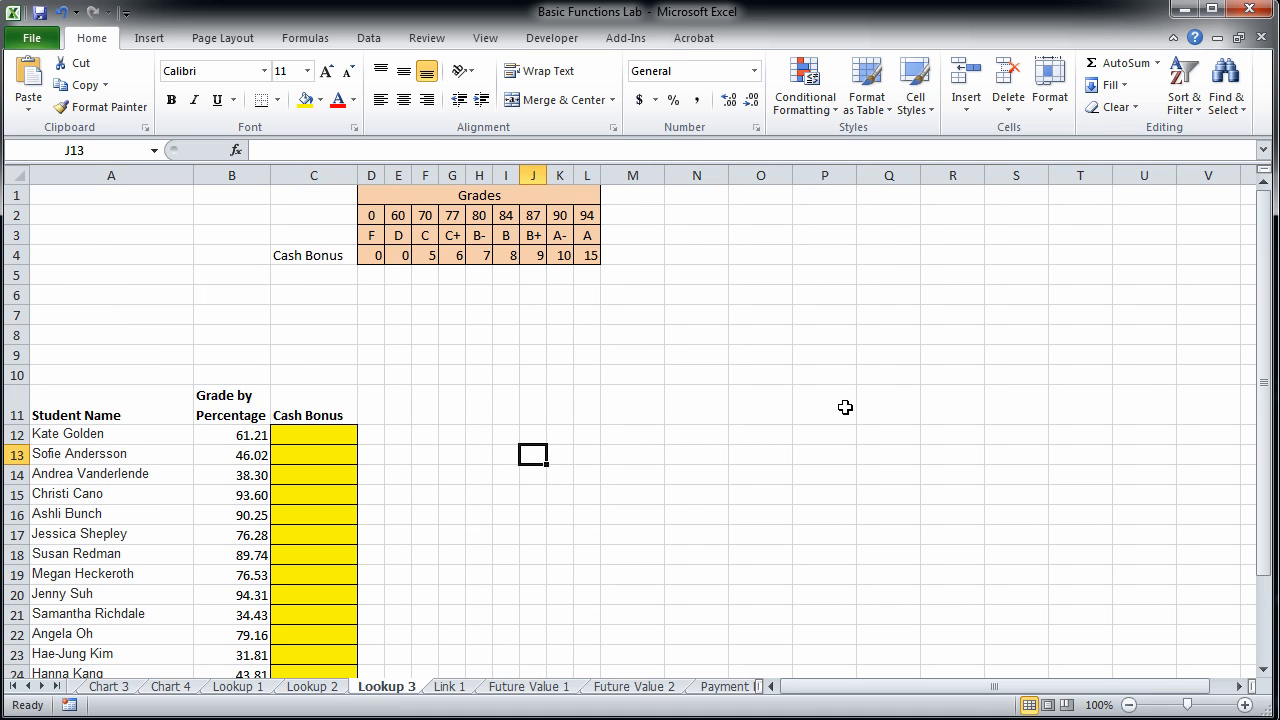
{"action": "scroll", "coordinate": [845, 407], "scroll_direction": "down", "scroll_amount": 1}
{"action": "scroll", "coordinate": [845, 407], "scroll_direction": "up", "scroll_amount": 1}
{"action": "left_click_drag", "start_coordinate": [14, 296], "coordinate": [16, 355]}
{"action": "right_click", "coordinate": [16, 355]}
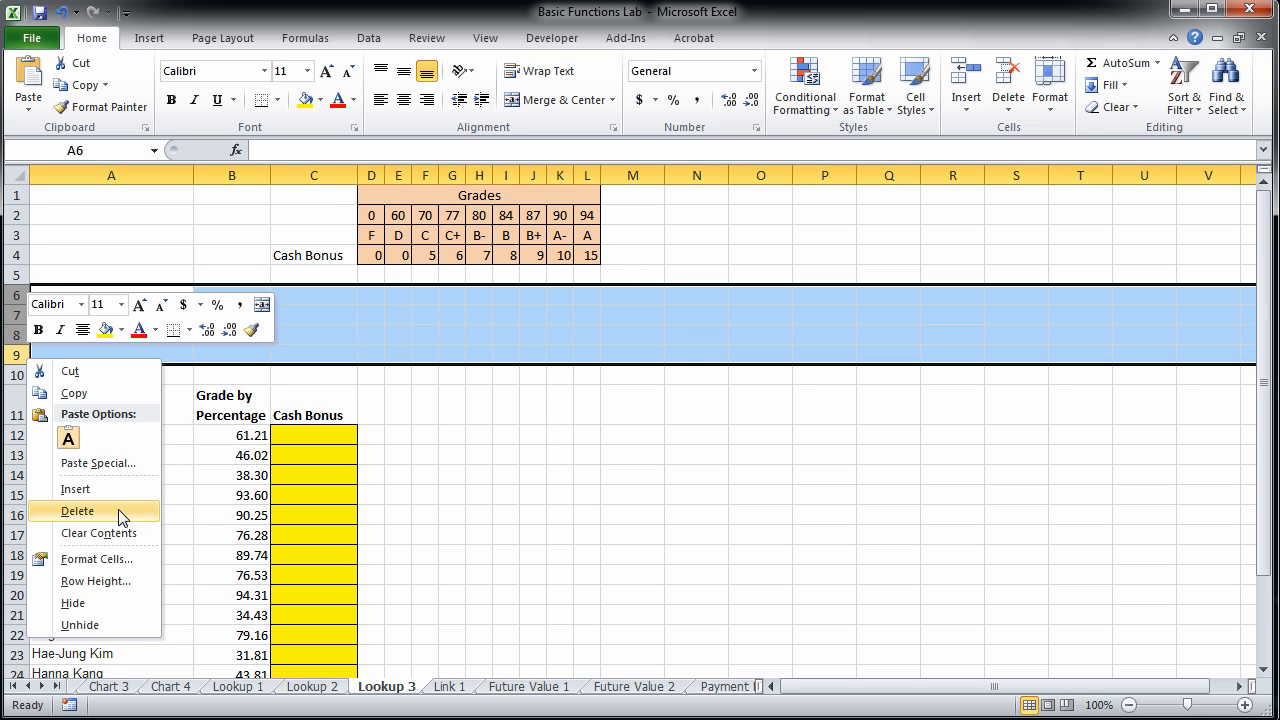
{"action": "left_click", "coordinate": [78, 511]}
{"action": "left_click", "coordinate": [558, 414]}
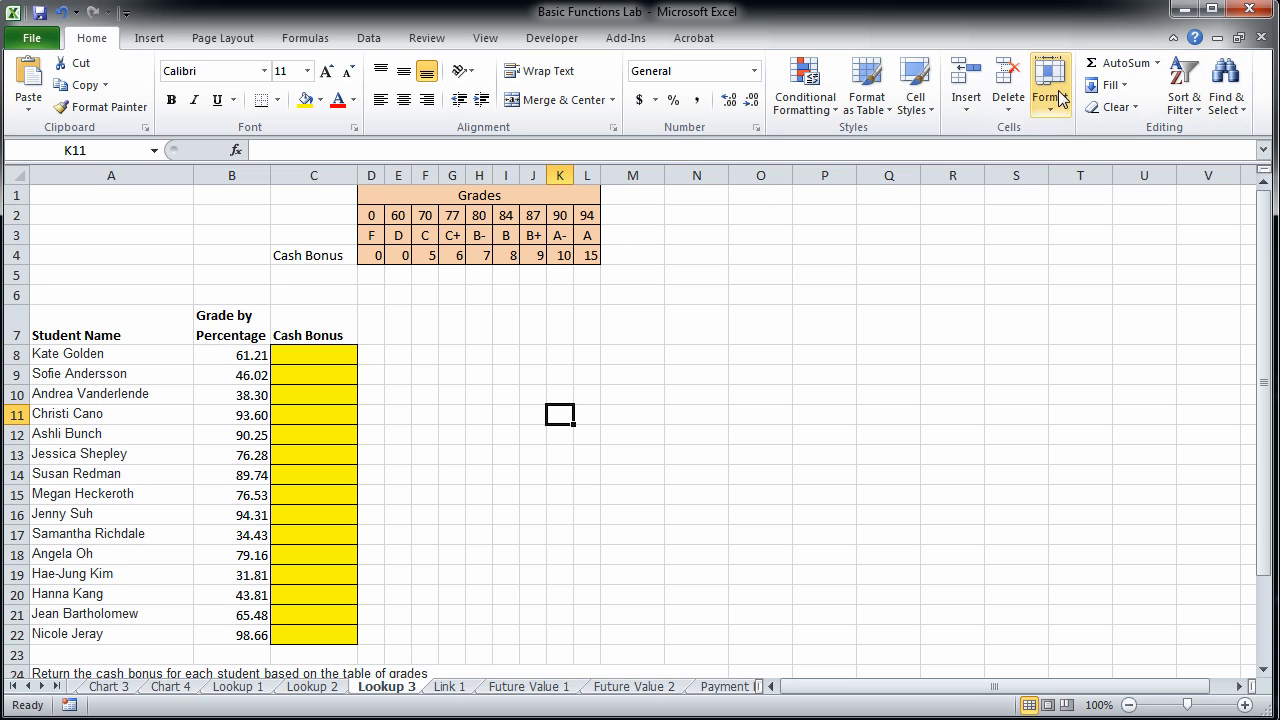
Insert an HLOOKUP function in C8 under Cash Bonus with lookup value B8 and absolute table array $D$2:$L$4.
{"action": "left_click", "coordinate": [341, 356]}
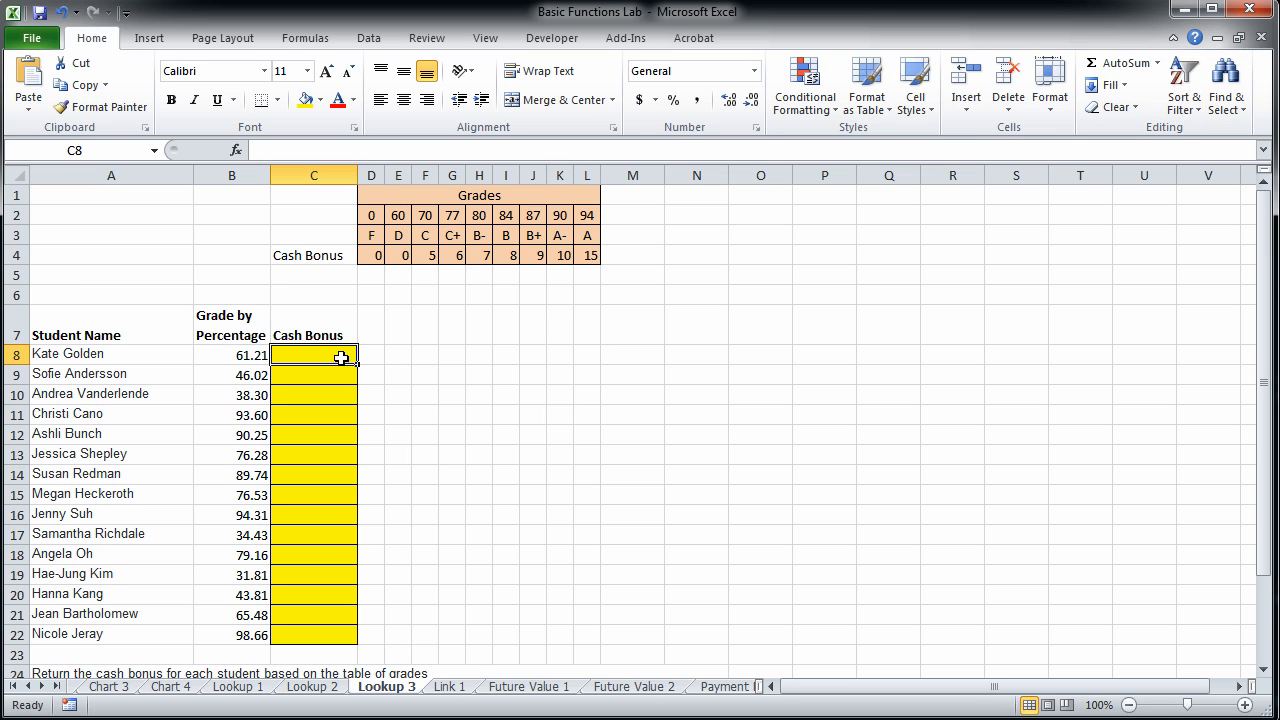
{"action": "left_click", "coordinate": [1159, 64]}
{"action": "left_click", "coordinate": [1158, 202]}
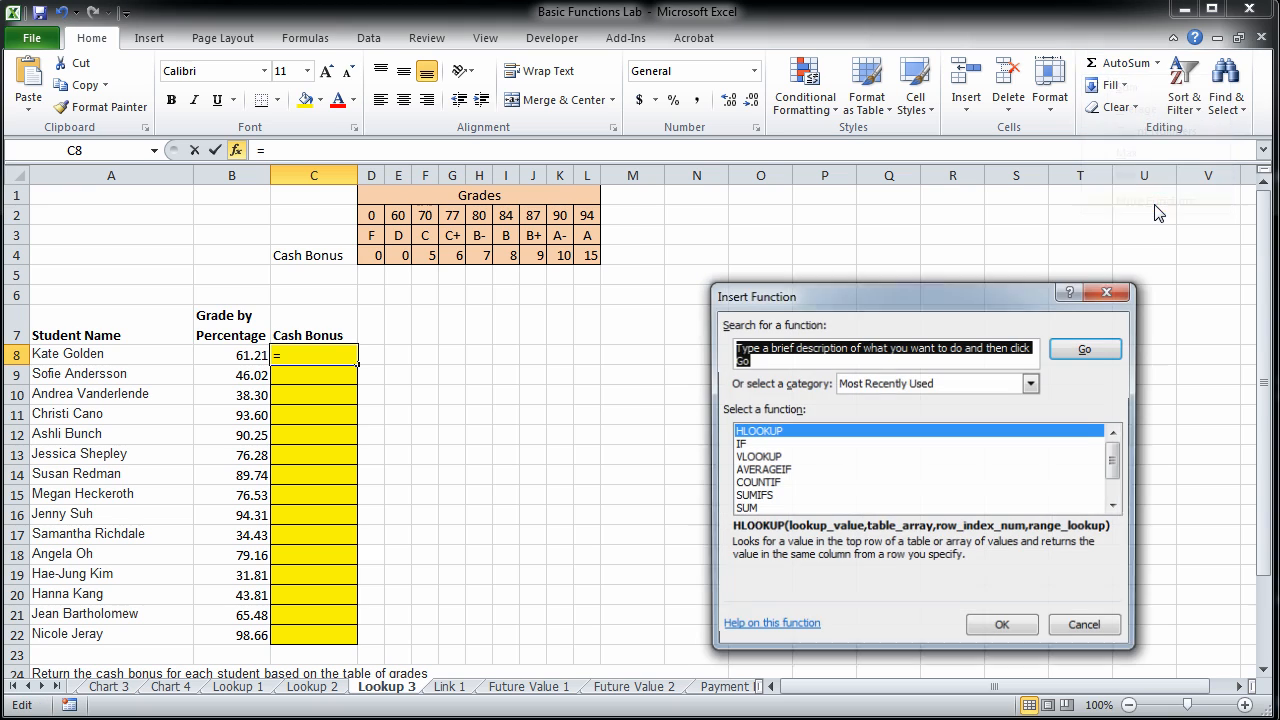
{"action": "double_click", "coordinate": [782, 433]}
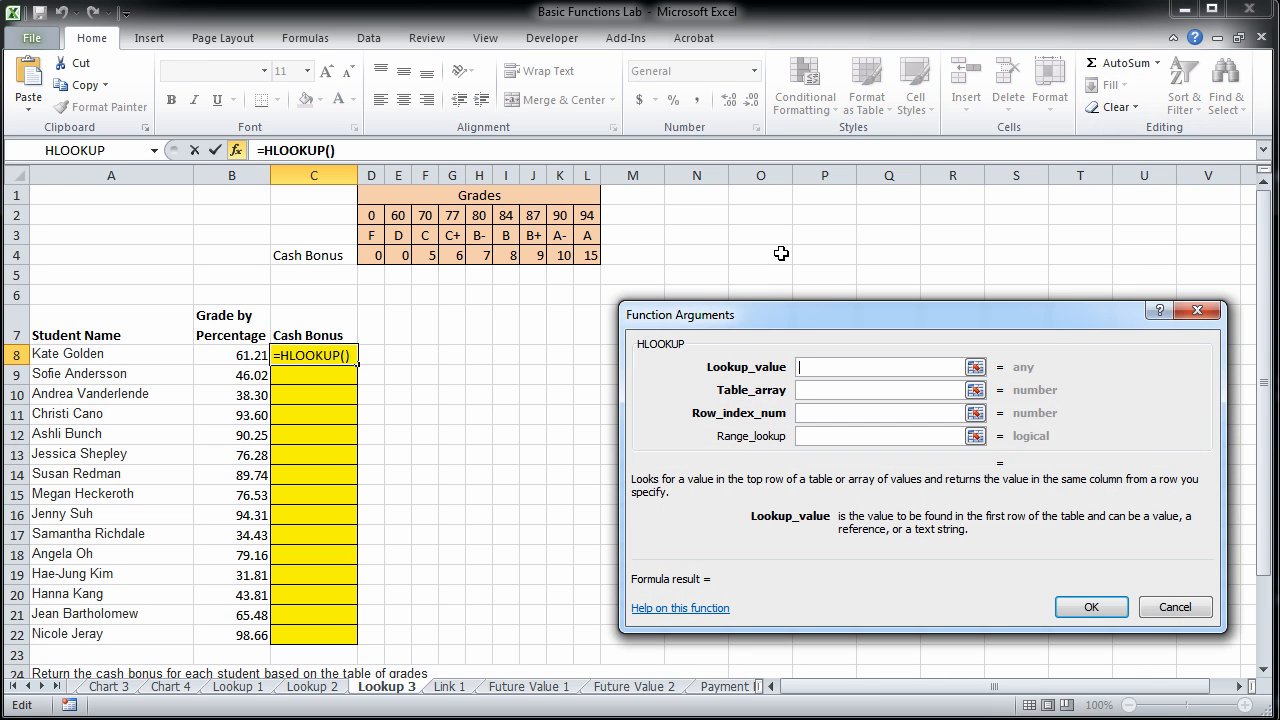
{"action": "left_click", "coordinate": [236, 353]}
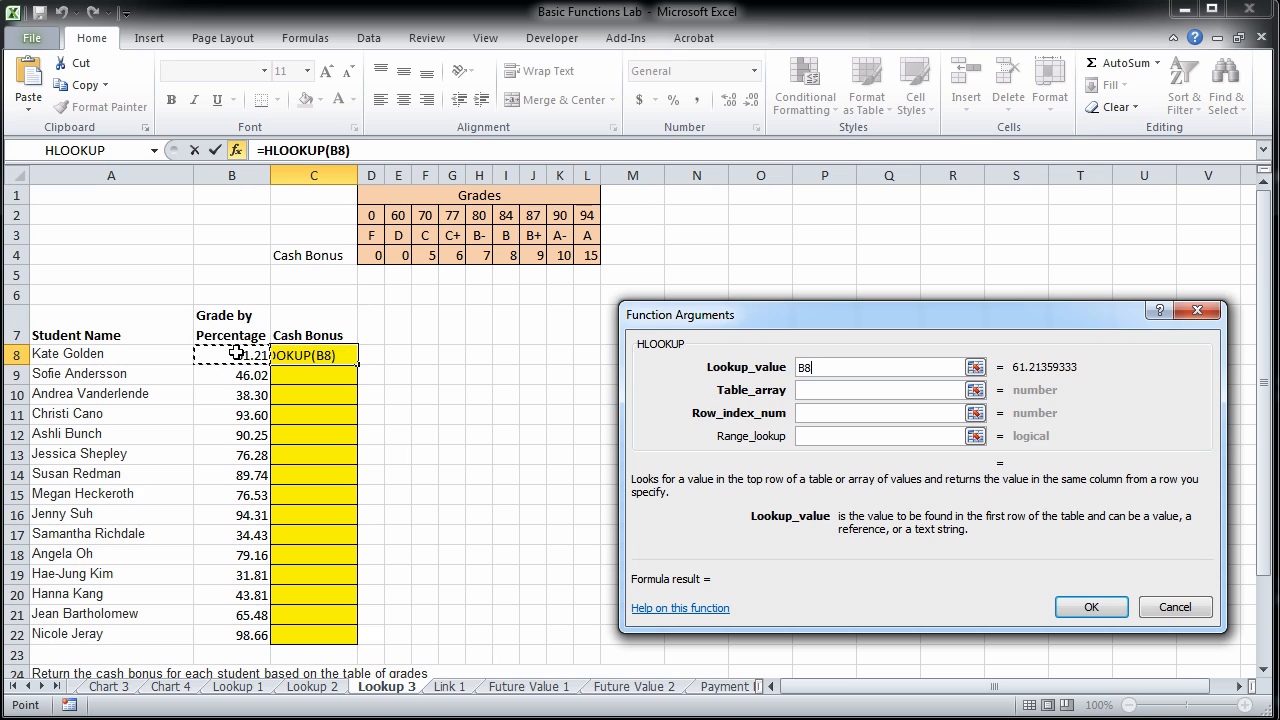
{"action": "left_click", "coordinate": [883, 390]}
{"action": "left_click_drag", "start_coordinate": [370, 216], "coordinate": [588, 255]}
{"action": "key", "text": "F4"}
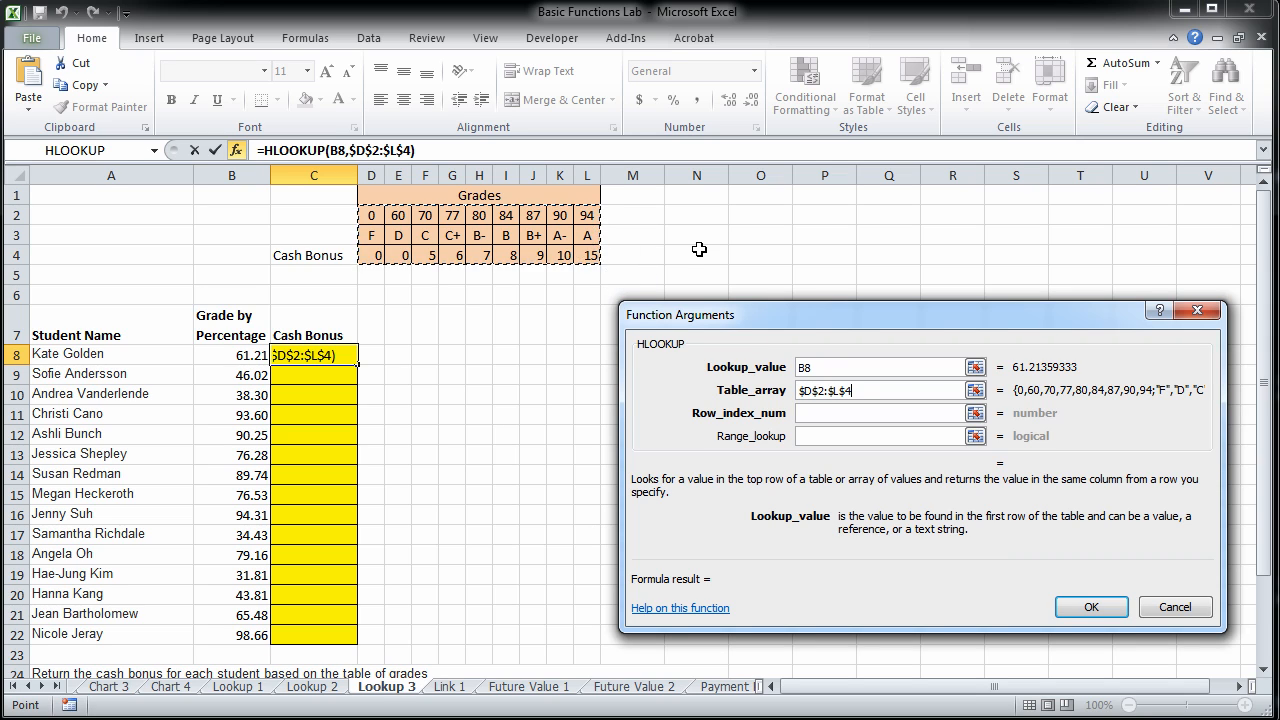
Finish the Cash Bonus HLOOKUP with row index 3 and range lookup TRUE, and fill it down through C22.
{"action": "left_click", "coordinate": [867, 418]}
{"action": "type", "text": "3"}
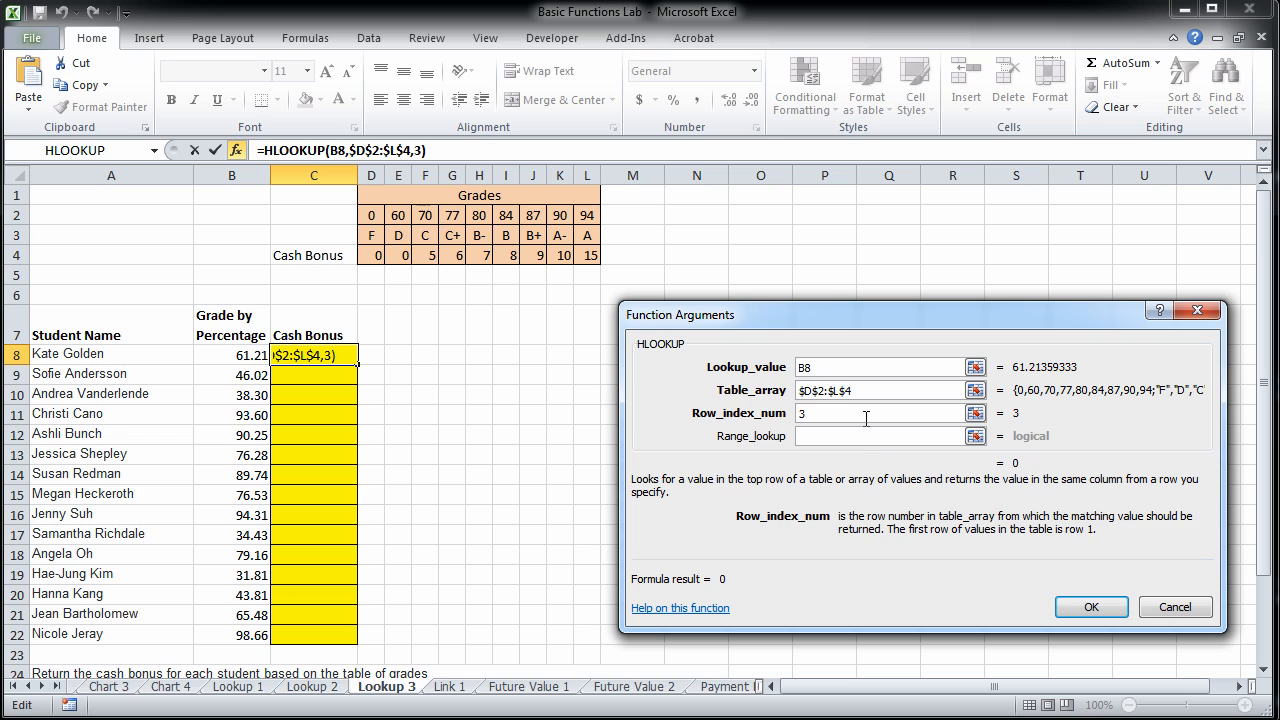
{"action": "left_click", "coordinate": [862, 440]}
{"action": "type", "text": "TRUE"}
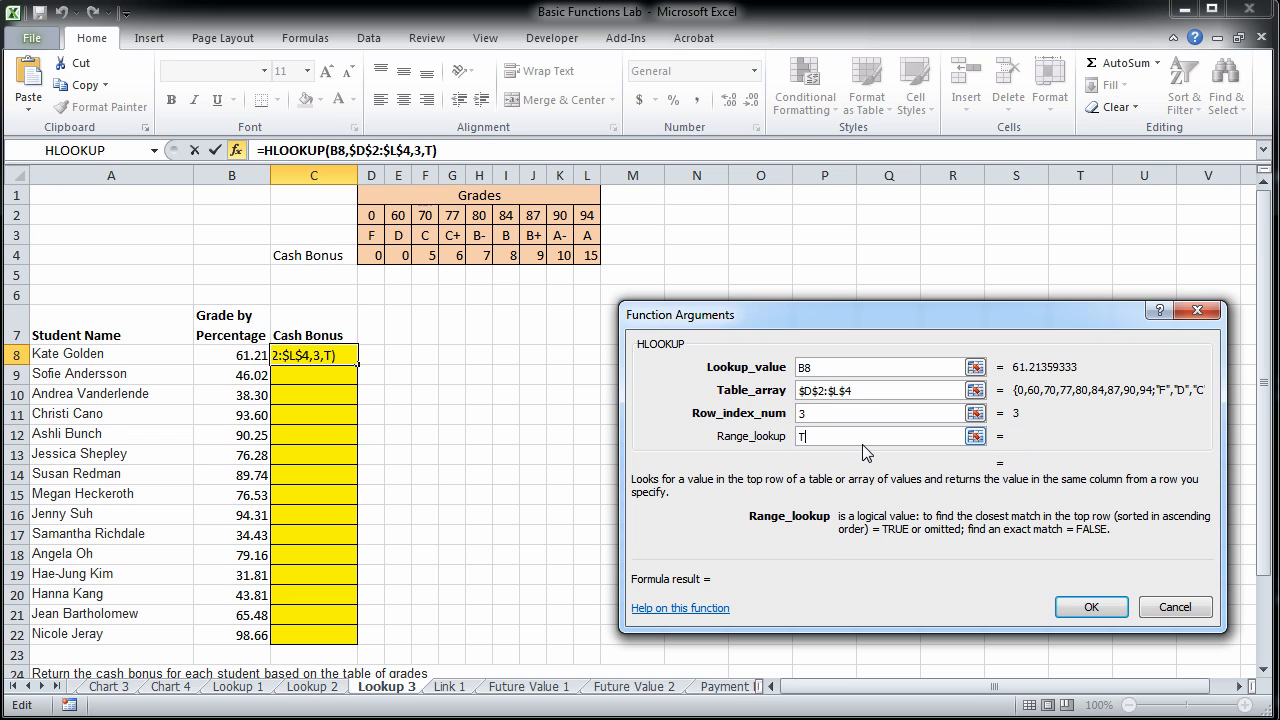
{"action": "left_click", "coordinate": [1090, 608]}
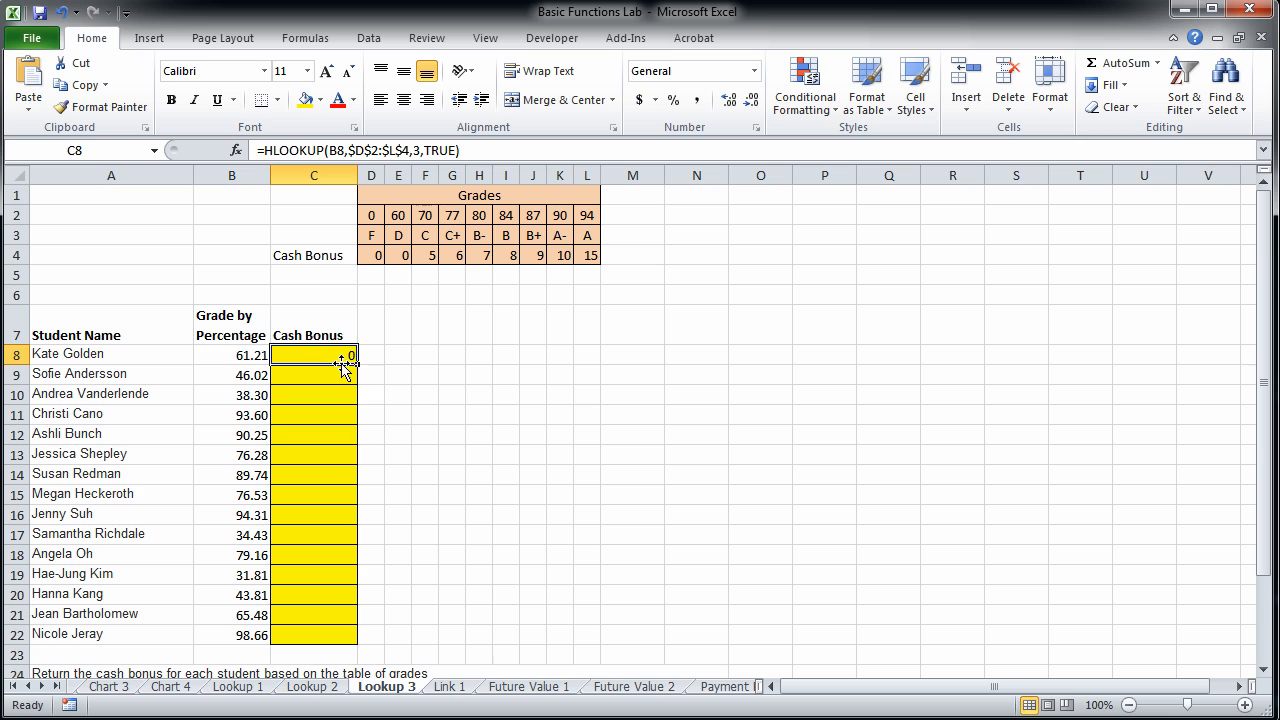
{"action": "left_click_drag", "start_coordinate": [357, 362], "coordinate": [352, 633]}
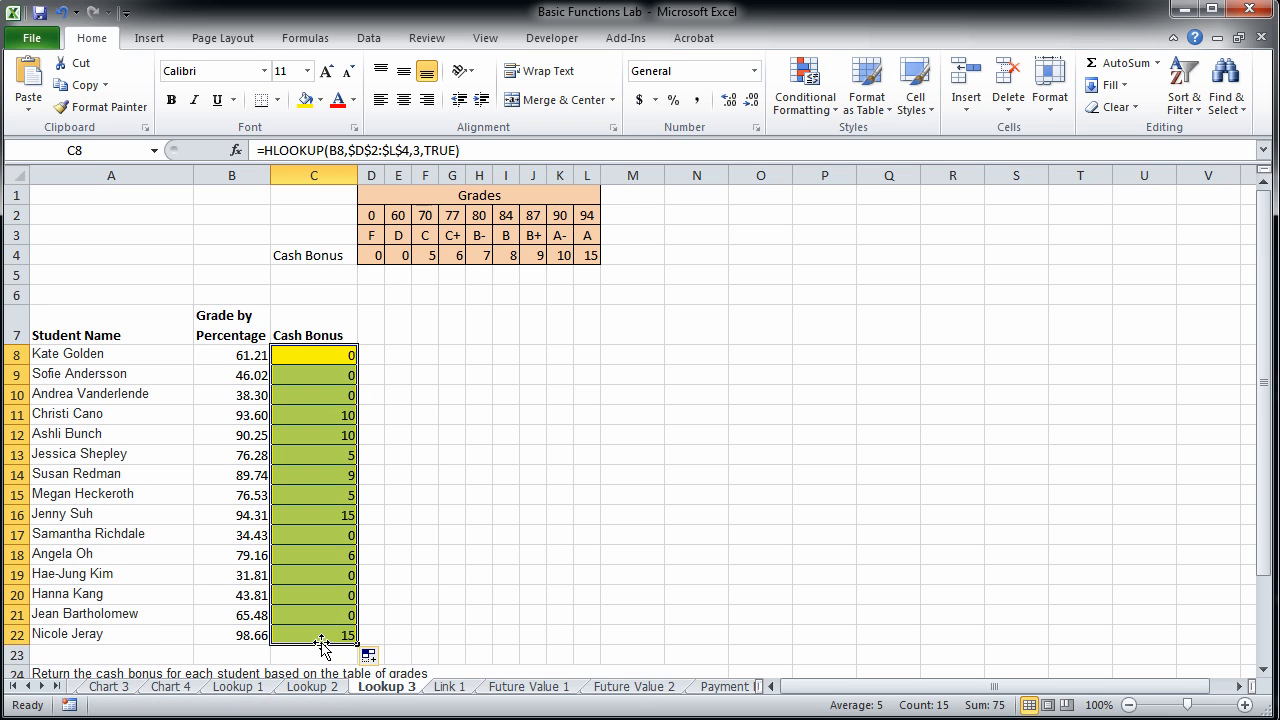
{"action": "left_click", "coordinate": [322, 638]}
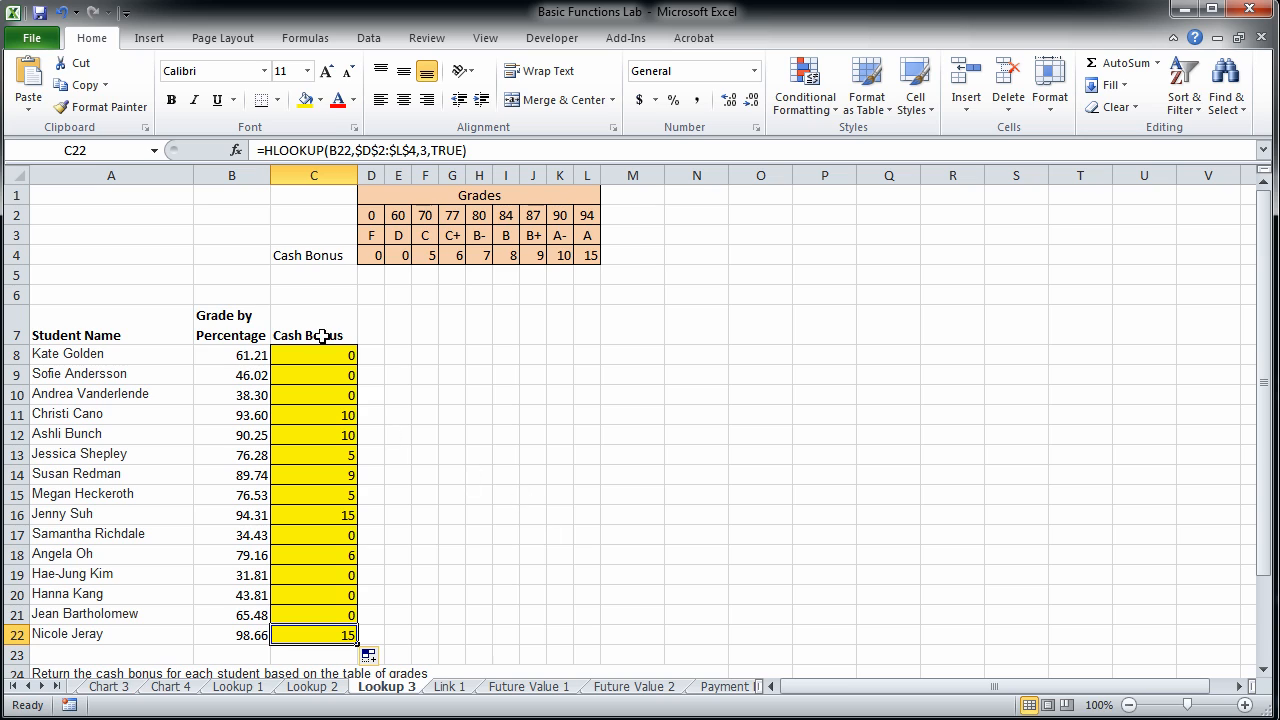
Start a hyperlink in the yellow cell A3 of the Link 1 sheet, targeting cell A82 of the LPGA 6 worksheet in this document.
{"action": "left_click", "coordinate": [450, 688]}
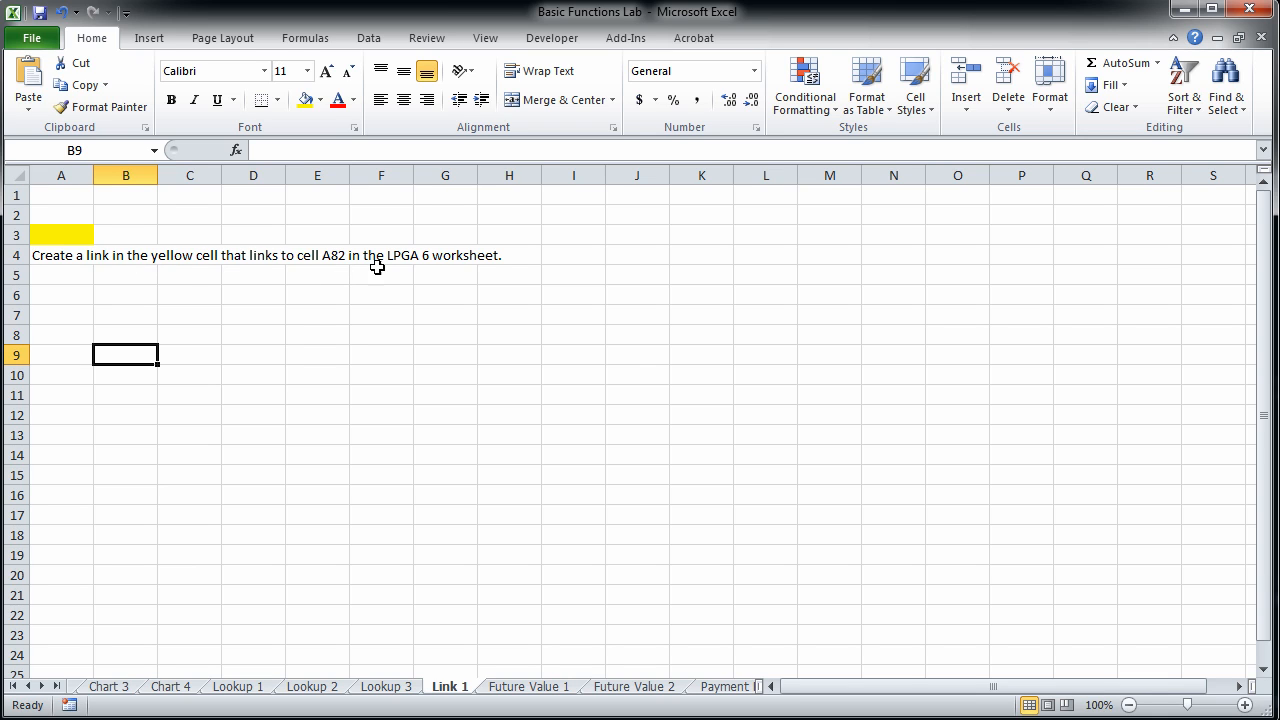
{"action": "left_click", "coordinate": [71, 236]}
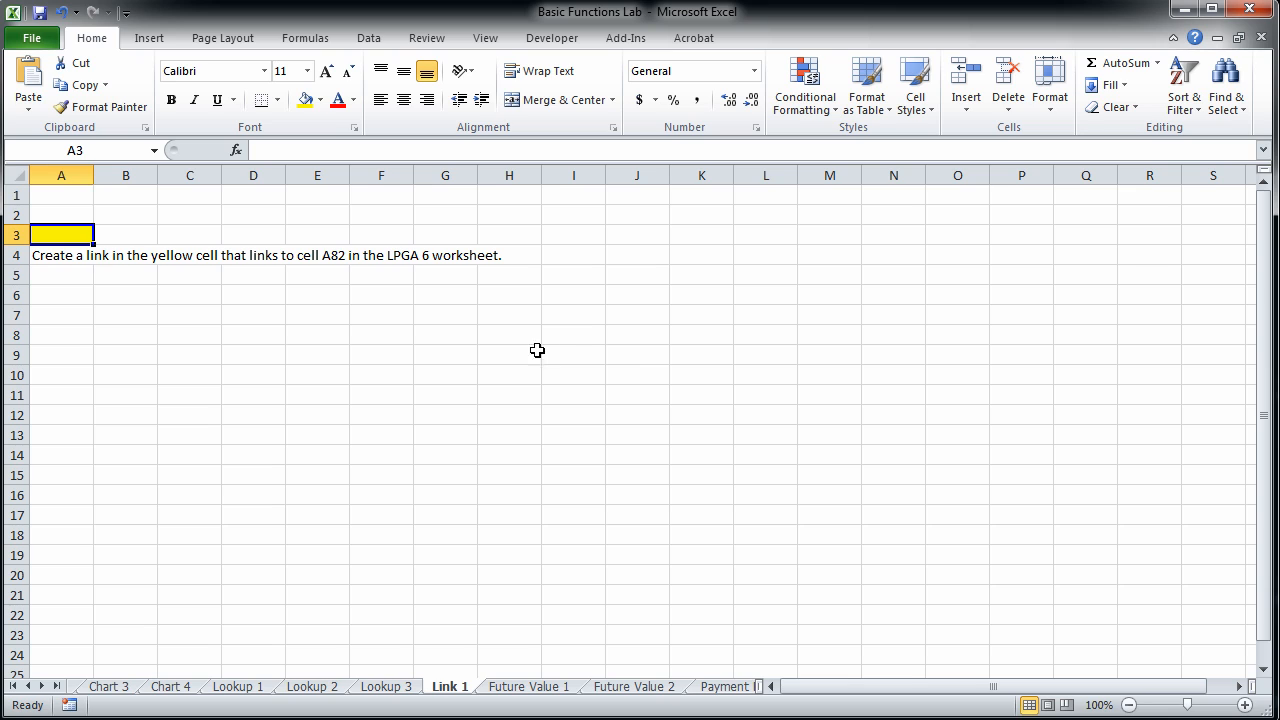
{"action": "left_click", "coordinate": [152, 39]}
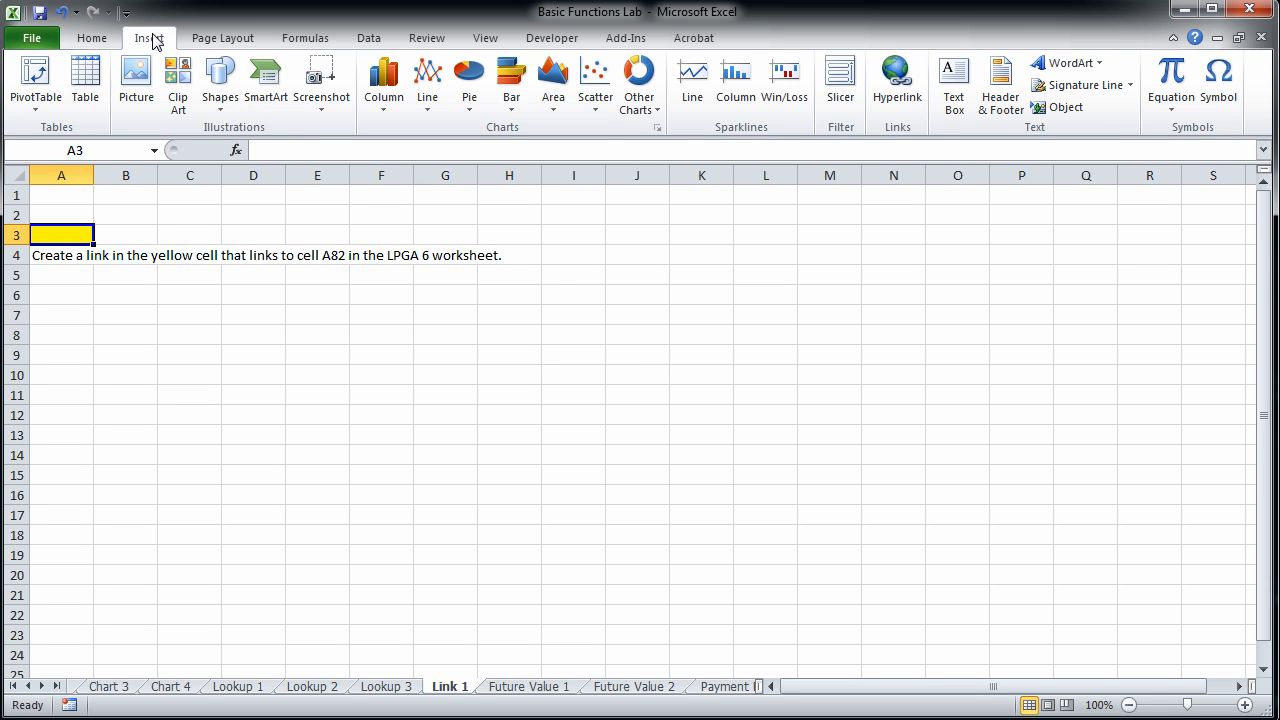
{"action": "left_click", "coordinate": [917, 97]}
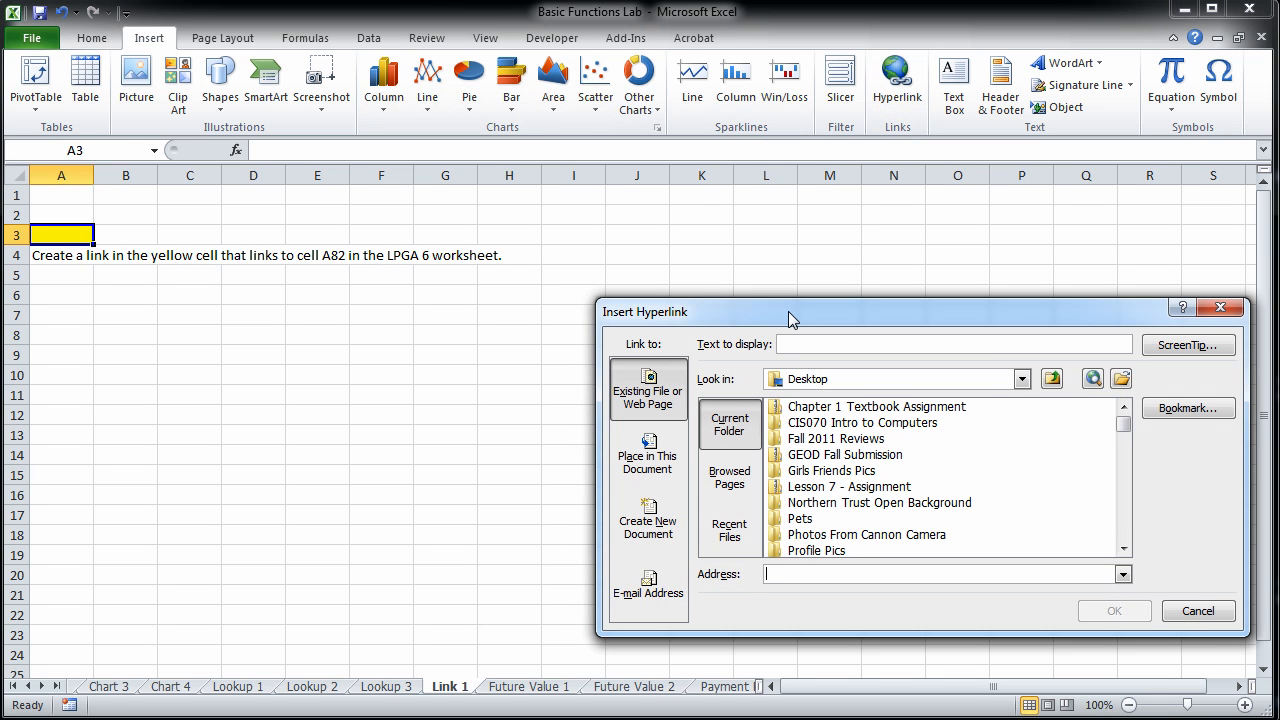
{"action": "left_click_drag", "start_coordinate": [788, 314], "coordinate": [744, 278]}
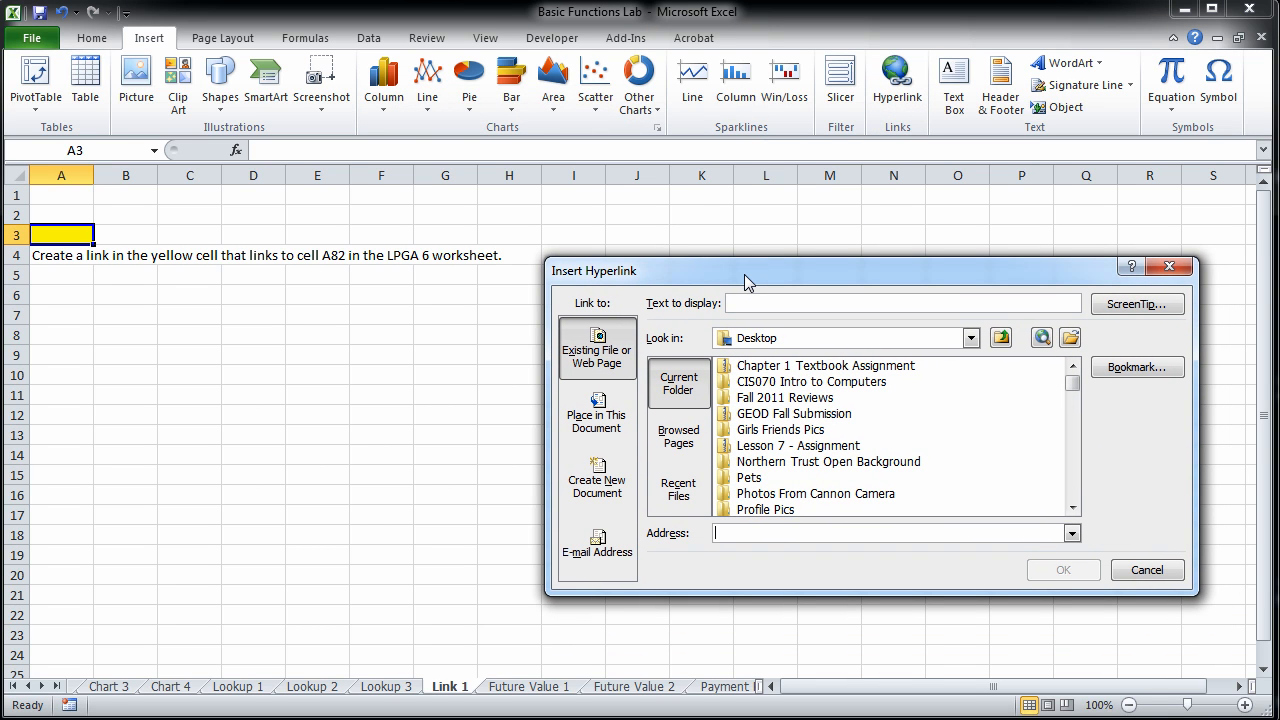
{"action": "left_click", "coordinate": [598, 420]}
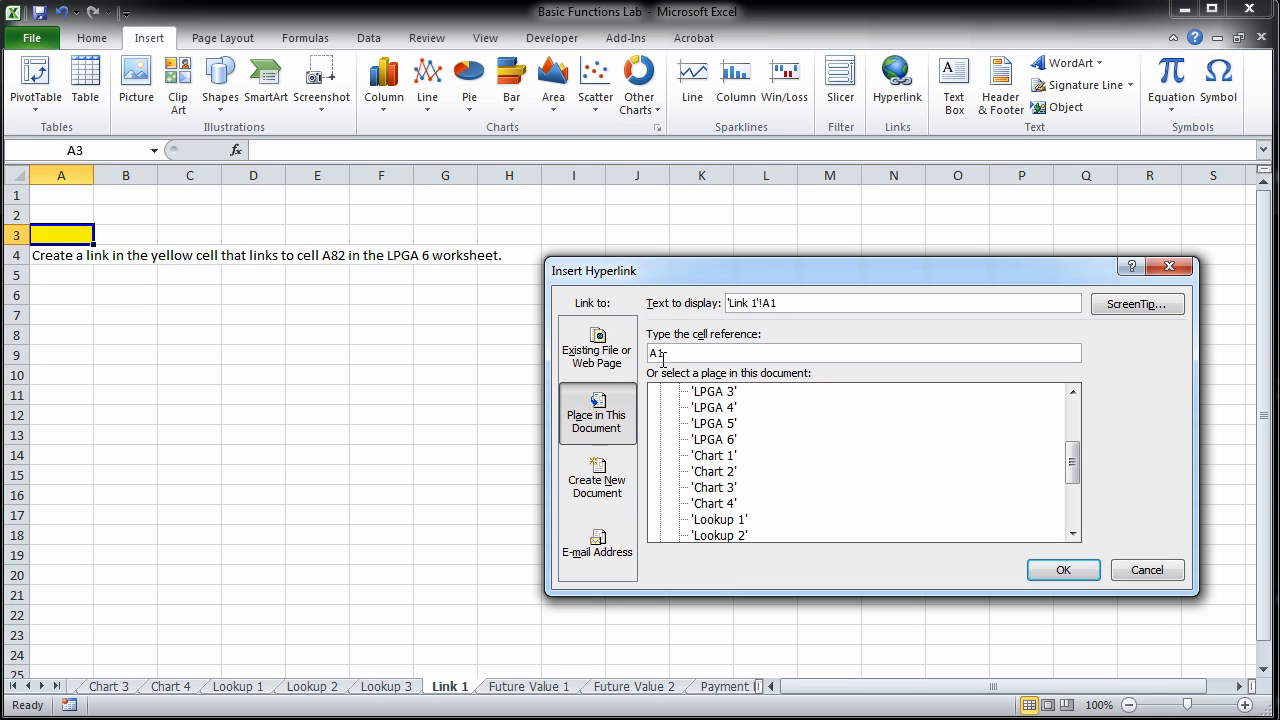
{"action": "left_click_drag", "start_coordinate": [673, 358], "coordinate": [643, 358]}
{"action": "type", "text": "A82"}
{"action": "left_click", "coordinate": [722, 443]}
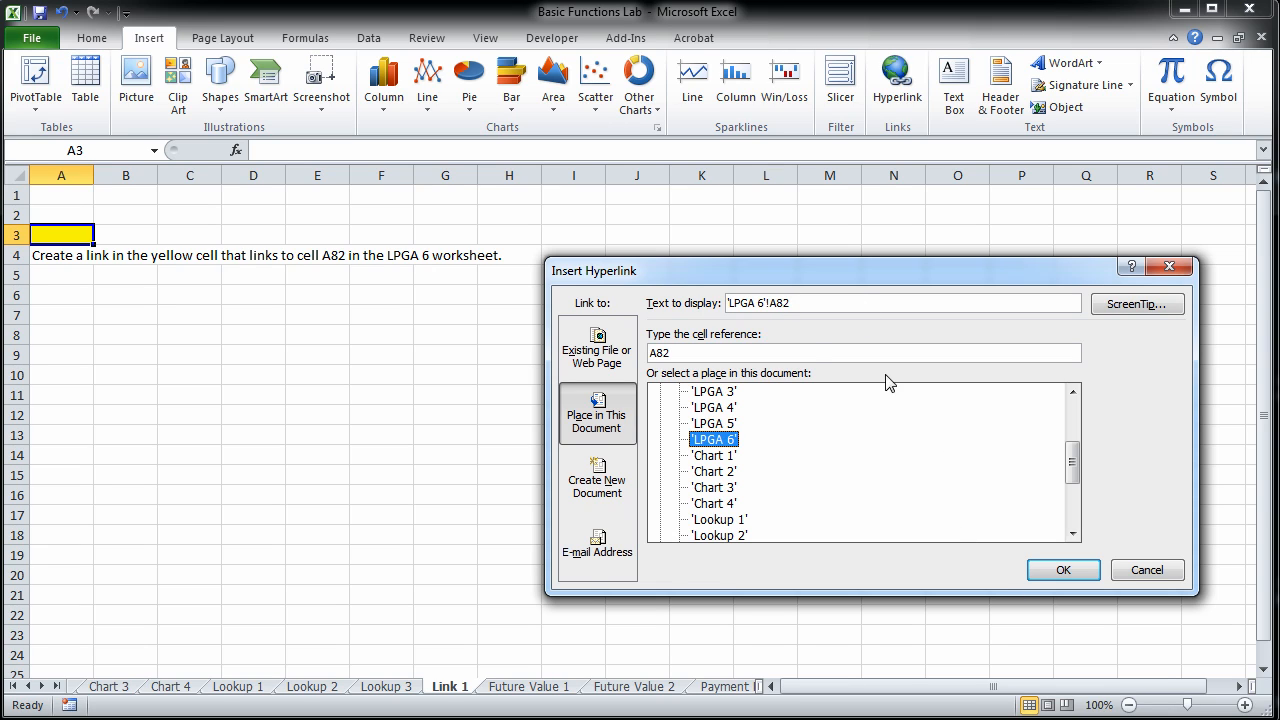
Set the hyperlink's display text to "Link to LPGA 6" and insert the link.
{"action": "left_click_drag", "start_coordinate": [809, 302], "coordinate": [711, 302]}
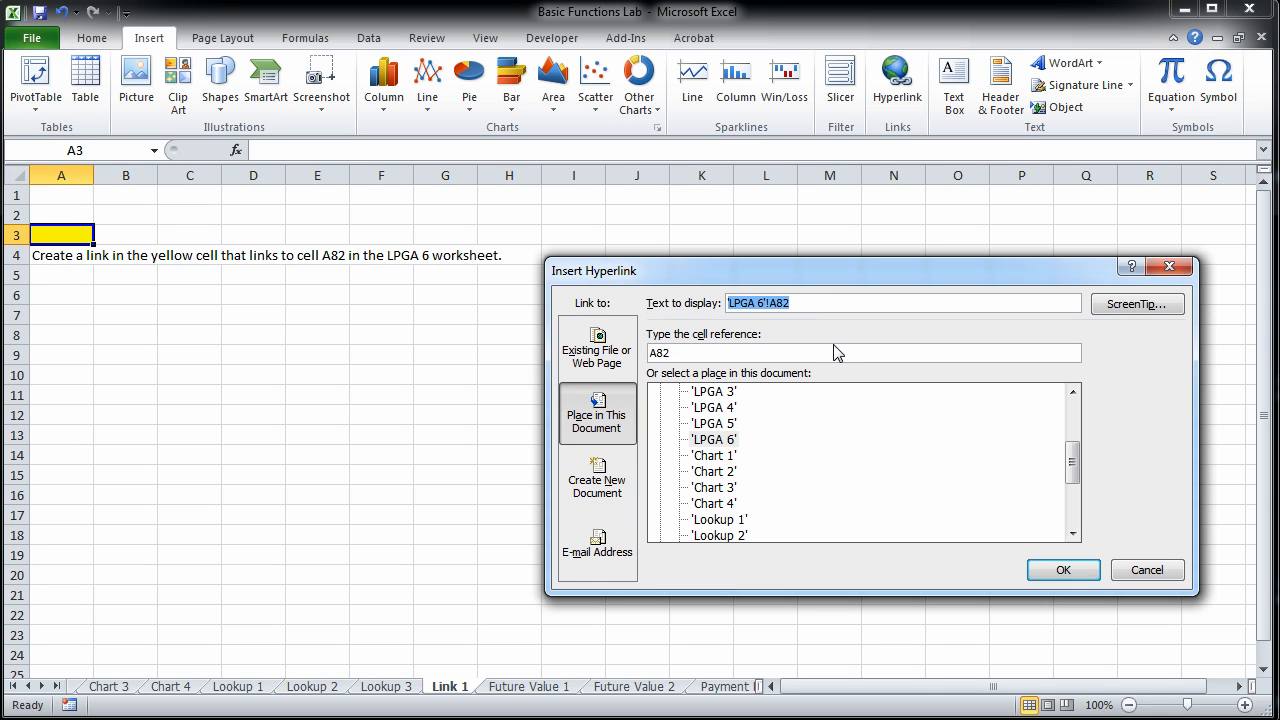
{"action": "type", "text": "Lik"}
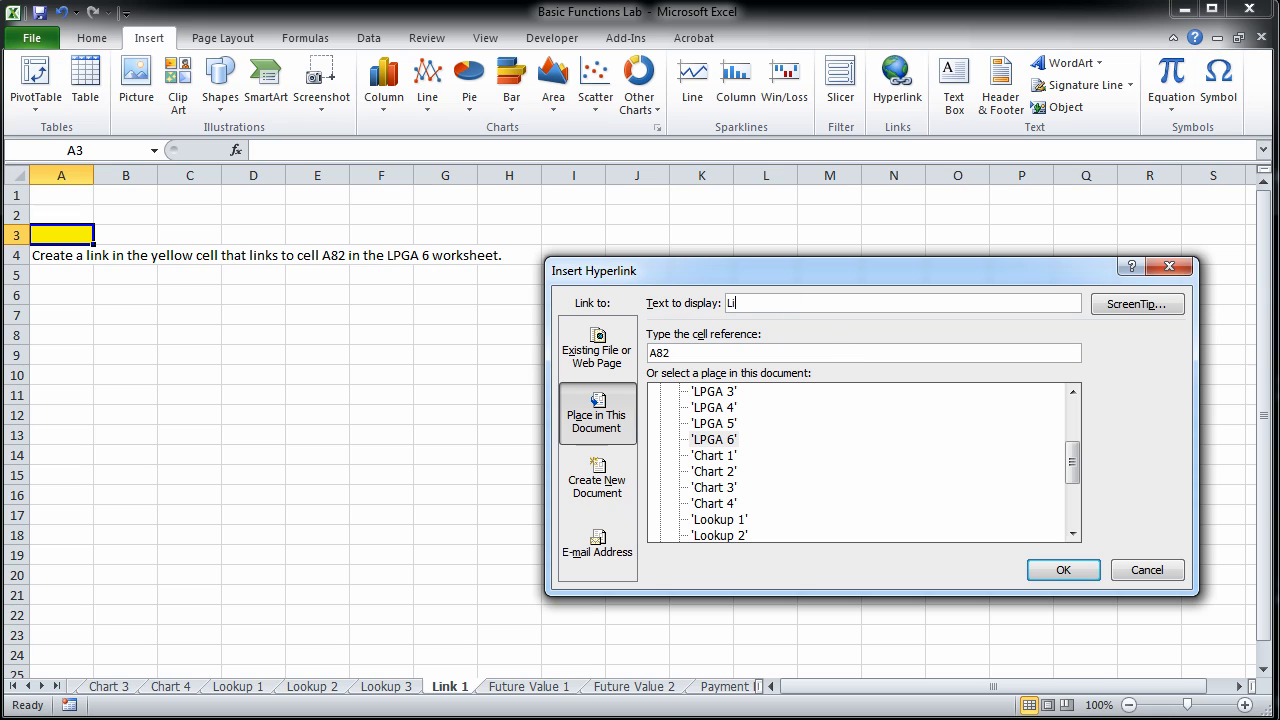
{"action": "key", "text": "BackSpace"}
{"action": "type", "text": "nk to LPGA 6"}
{"action": "left_click", "coordinate": [1066, 572]}
Widen column A to fit the link text and follow the link to test it.
{"action": "left_click_drag", "start_coordinate": [95, 176], "coordinate": [139, 177]}
{"action": "left_click", "coordinate": [109, 333]}
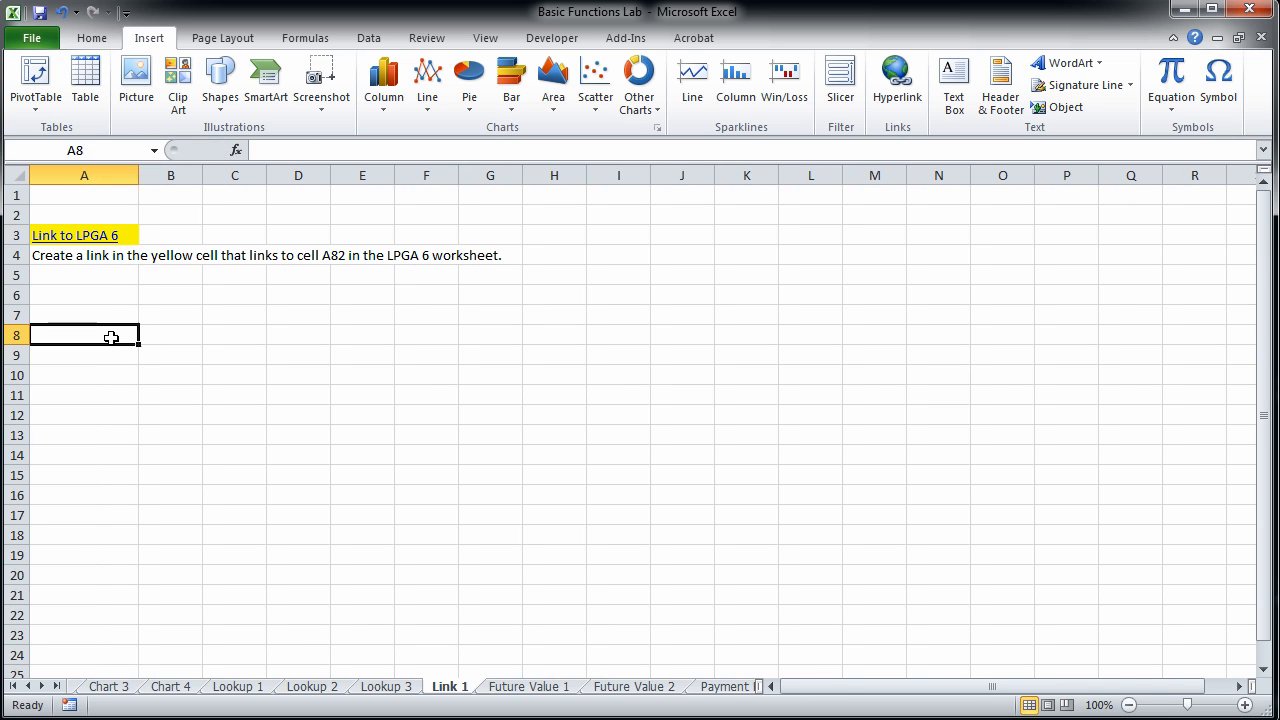
{"action": "left_click", "coordinate": [102, 244]}
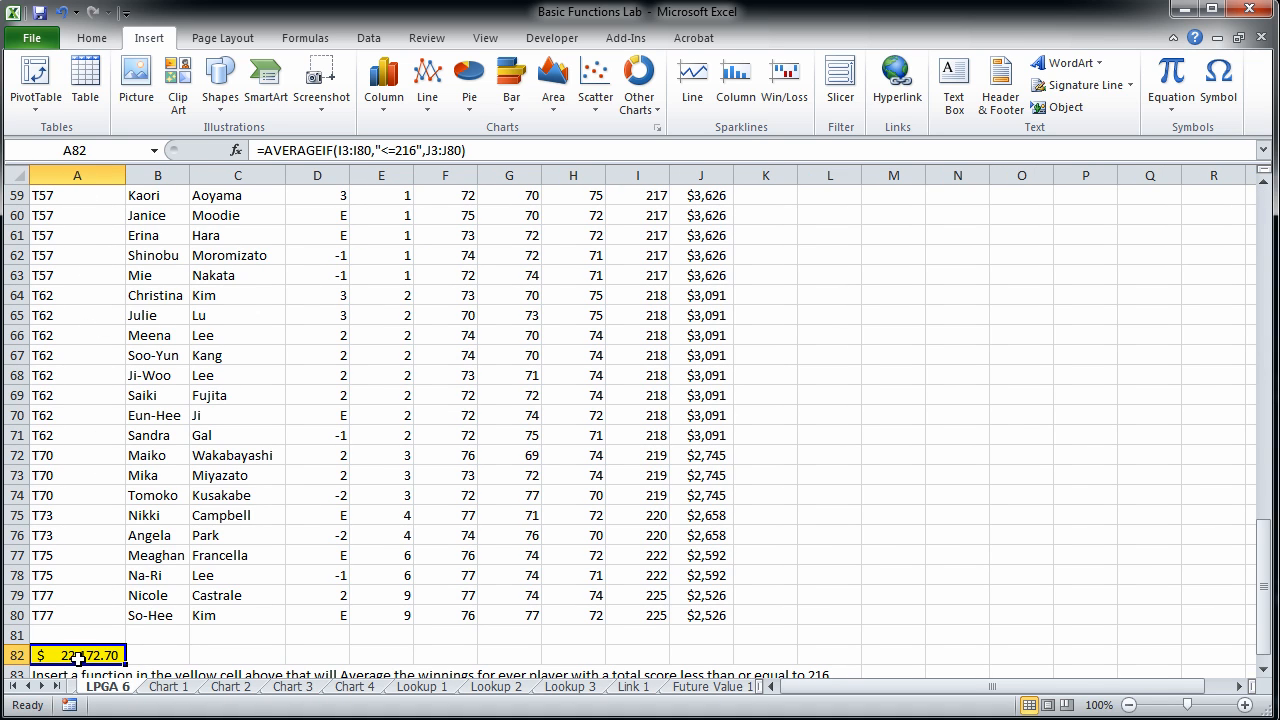
Open the Future Value 1 worksheet and review the rate, time in years and monthly payment in B3:B5.
{"action": "left_click", "coordinate": [631, 690]}
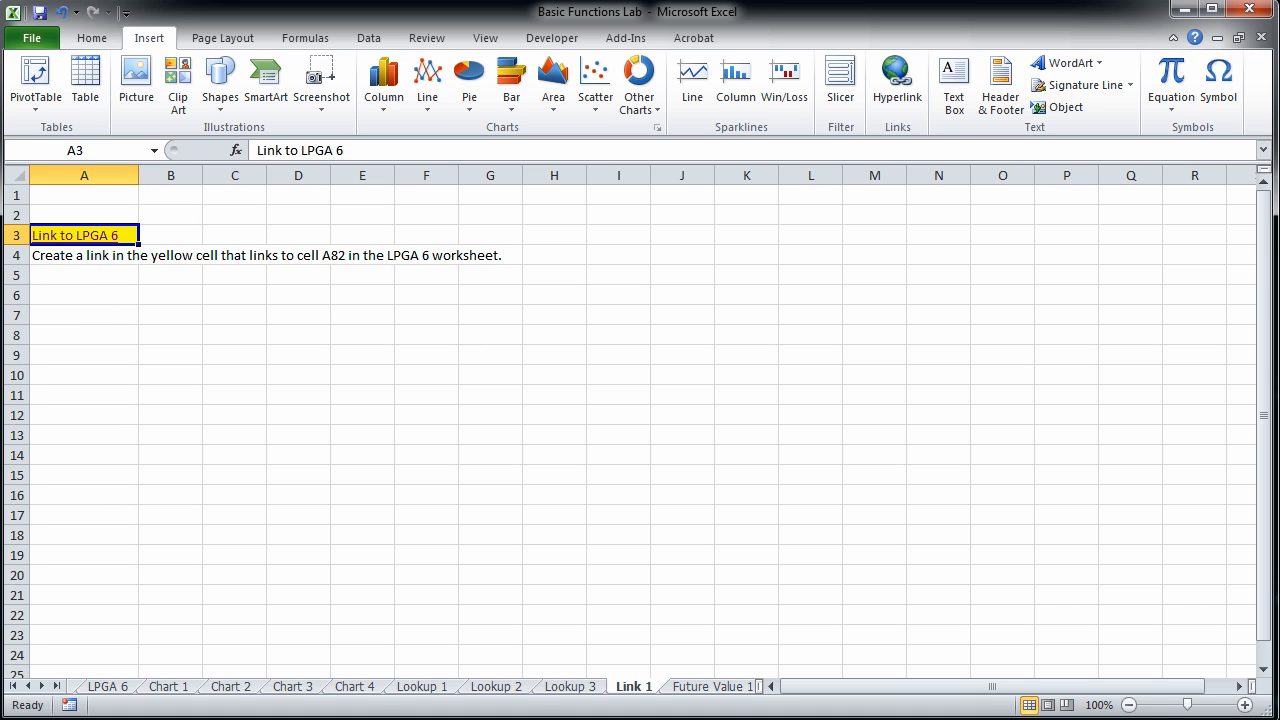
{"action": "left_click", "coordinate": [691, 689]}
{"action": "left_click", "coordinate": [694, 484]}
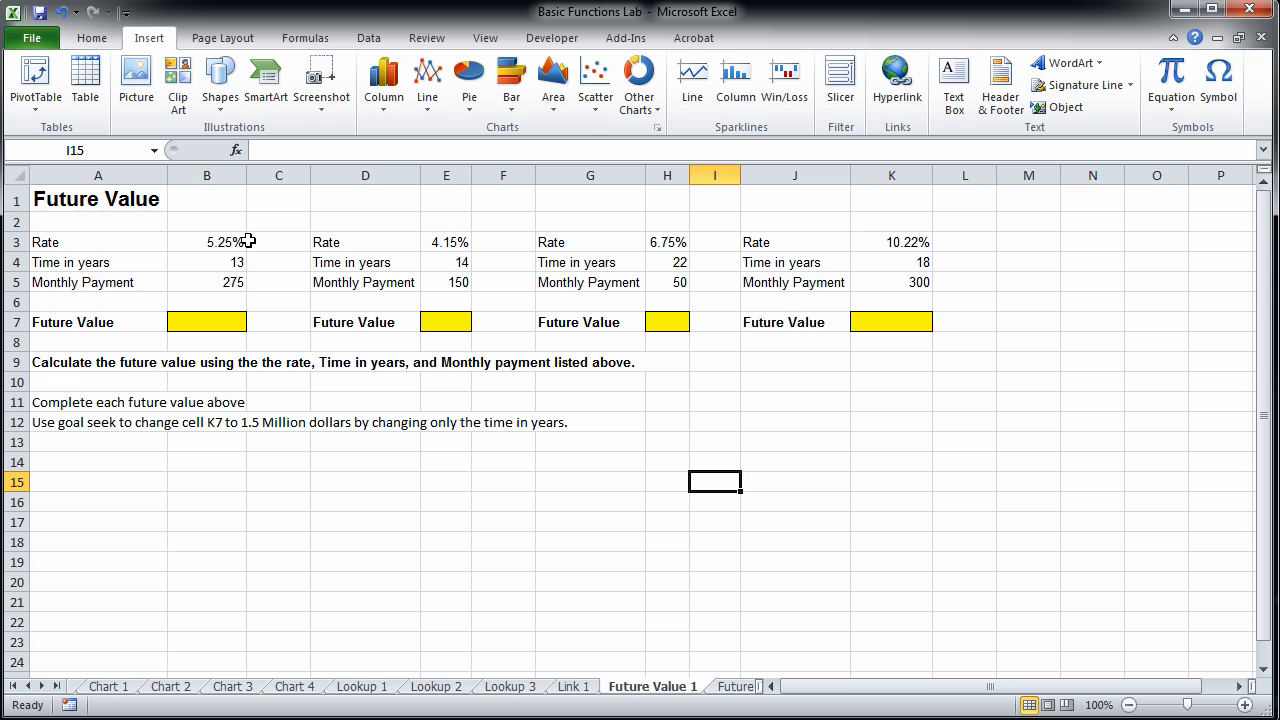
{"action": "left_click", "coordinate": [211, 280]}
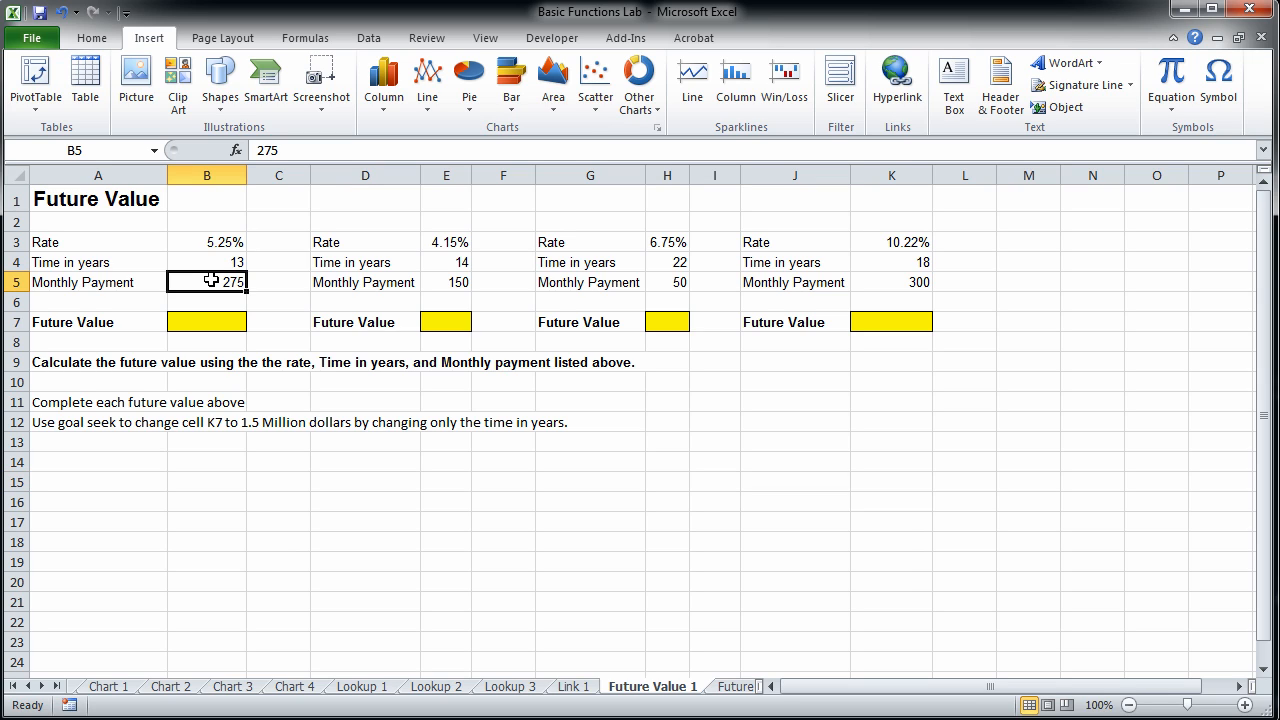
{"action": "left_click", "coordinate": [203, 261]}
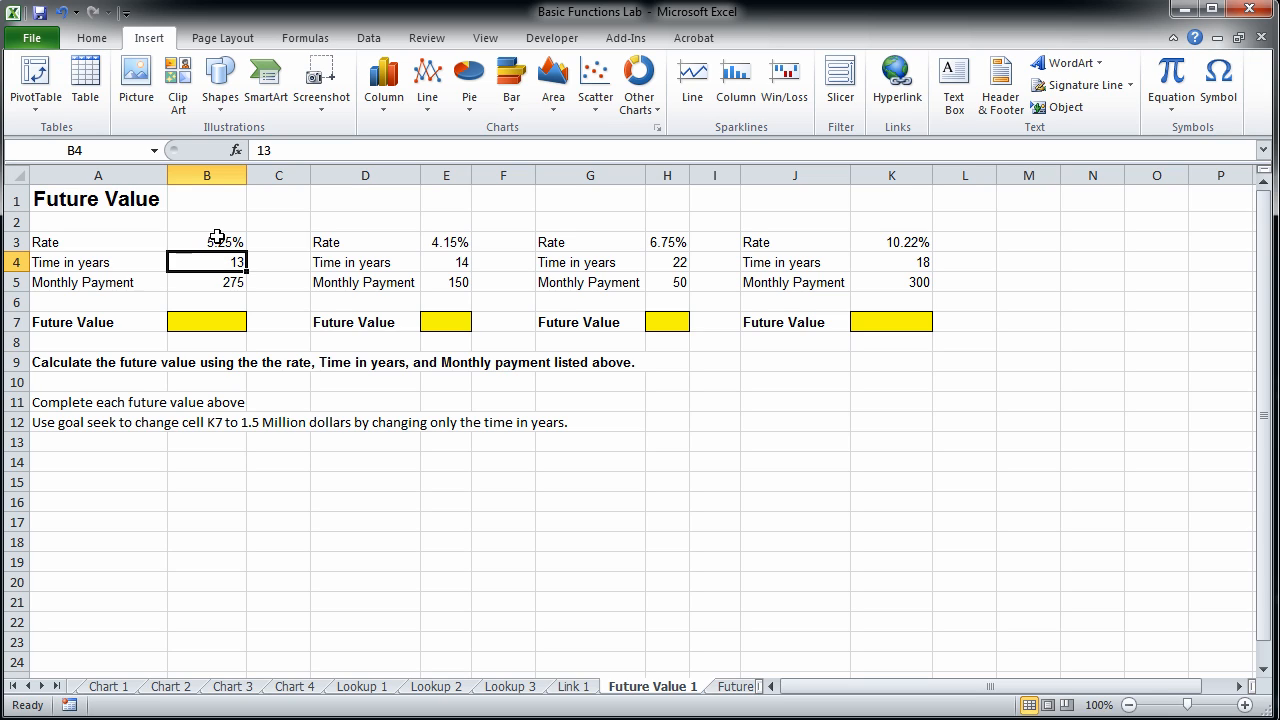
{"action": "left_click", "coordinate": [218, 241]}
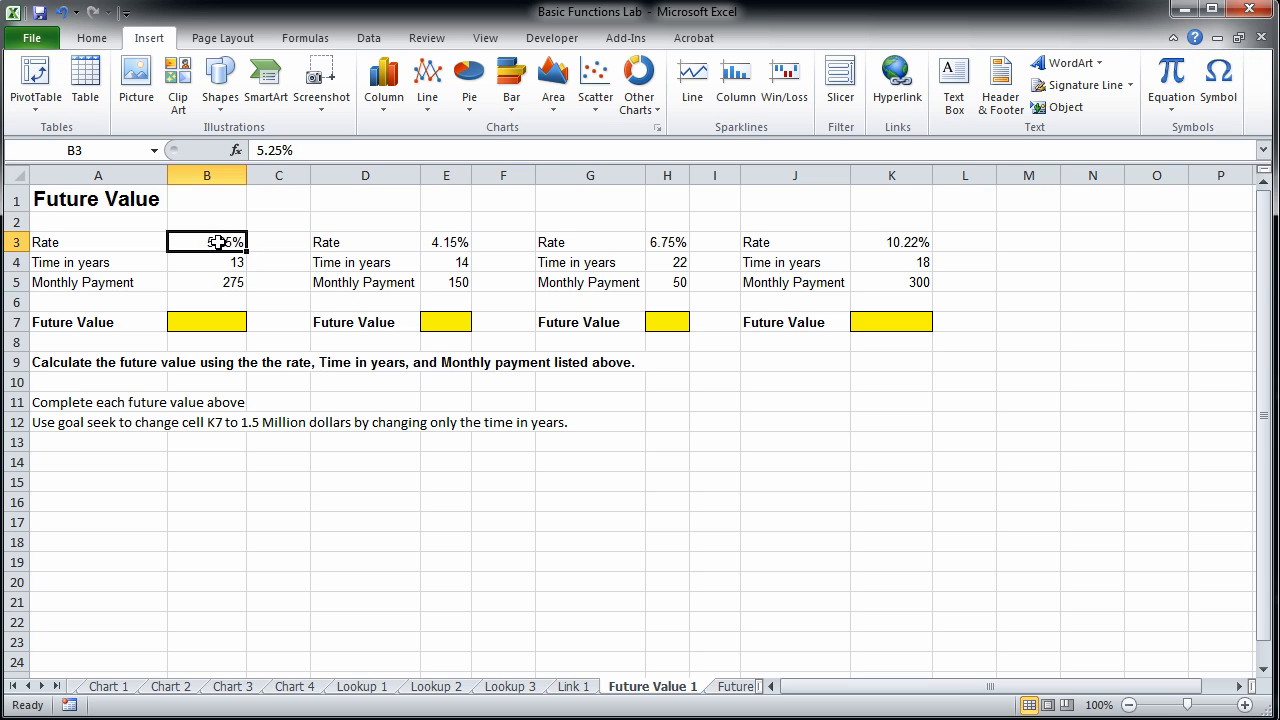
Start an FV function in the yellow cell B7 by searching the function library for FV.
{"action": "left_click", "coordinate": [183, 326]}
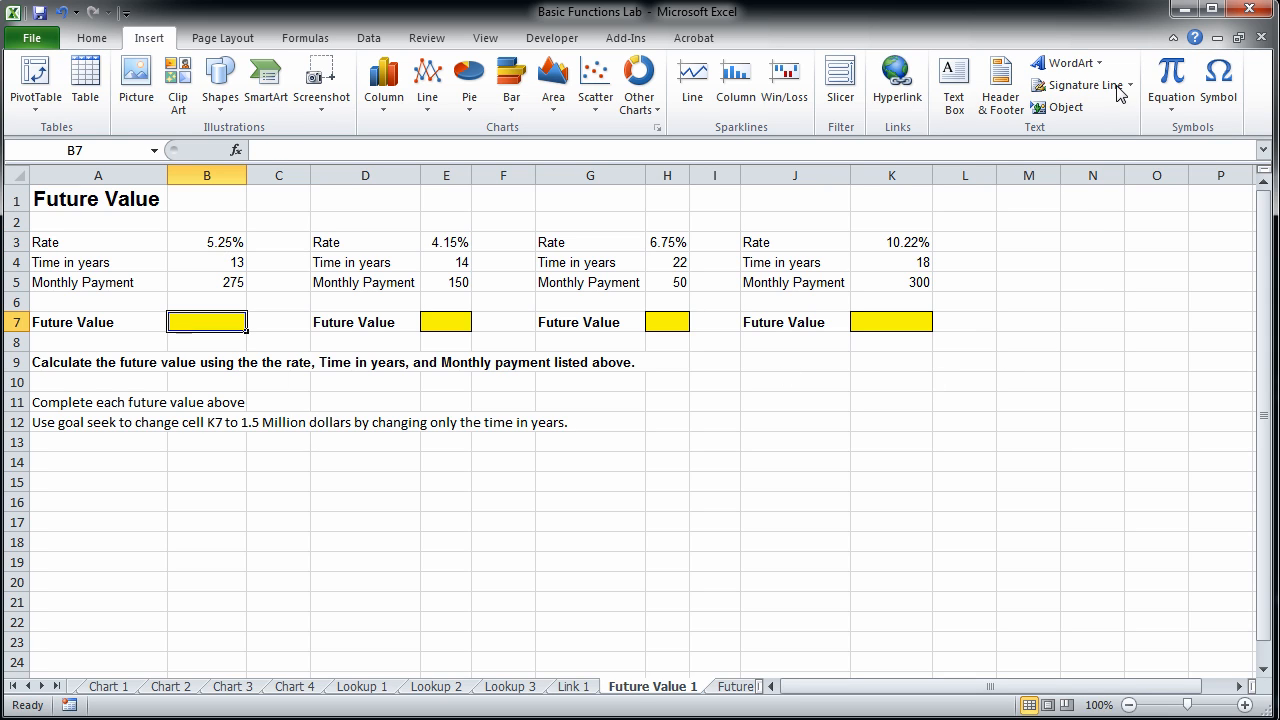
{"action": "left_click", "coordinate": [91, 38]}
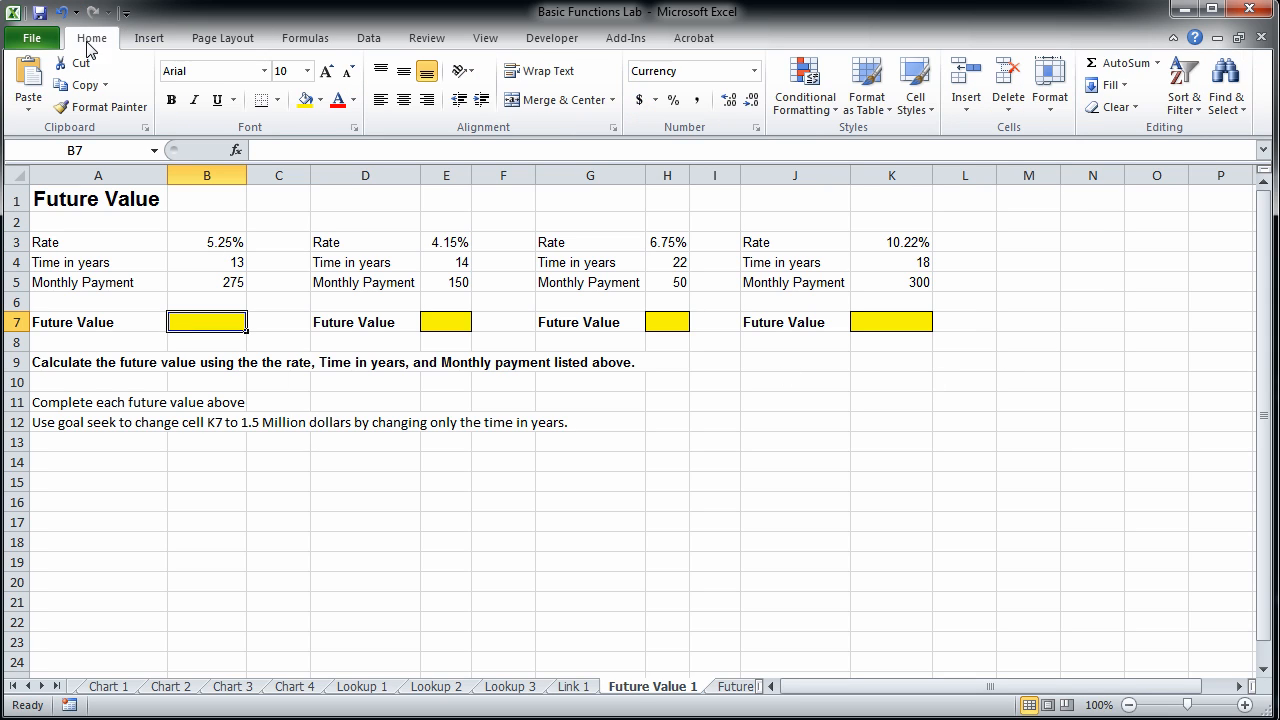
{"action": "left_click", "coordinate": [1157, 62]}
{"action": "left_click", "coordinate": [1143, 198]}
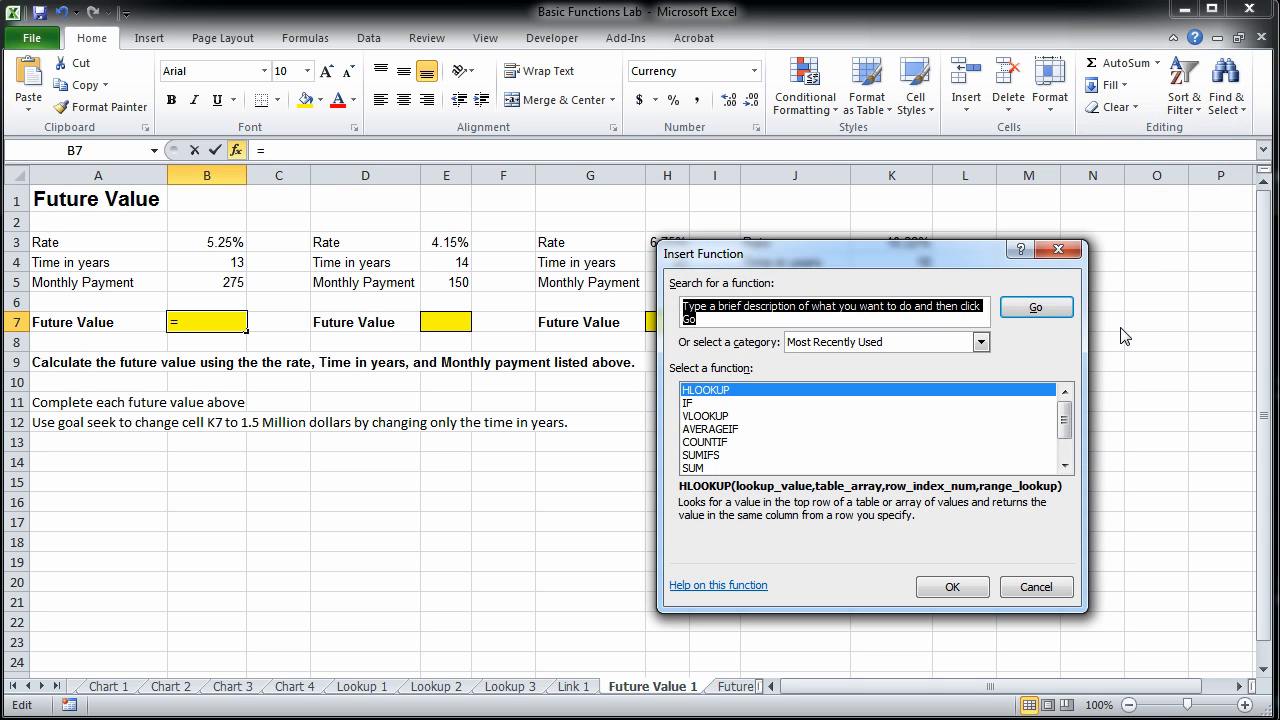
{"action": "type", "text": "FV"}
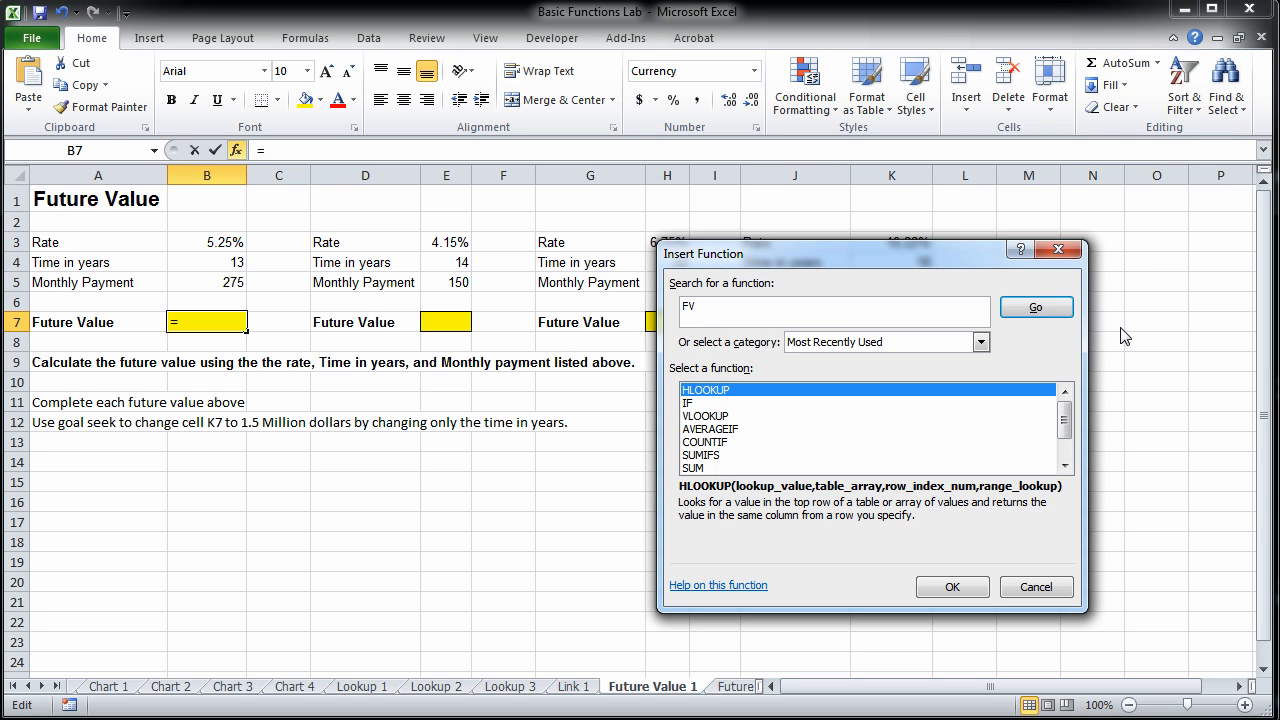
{"action": "left_click", "coordinate": [1052, 309]}
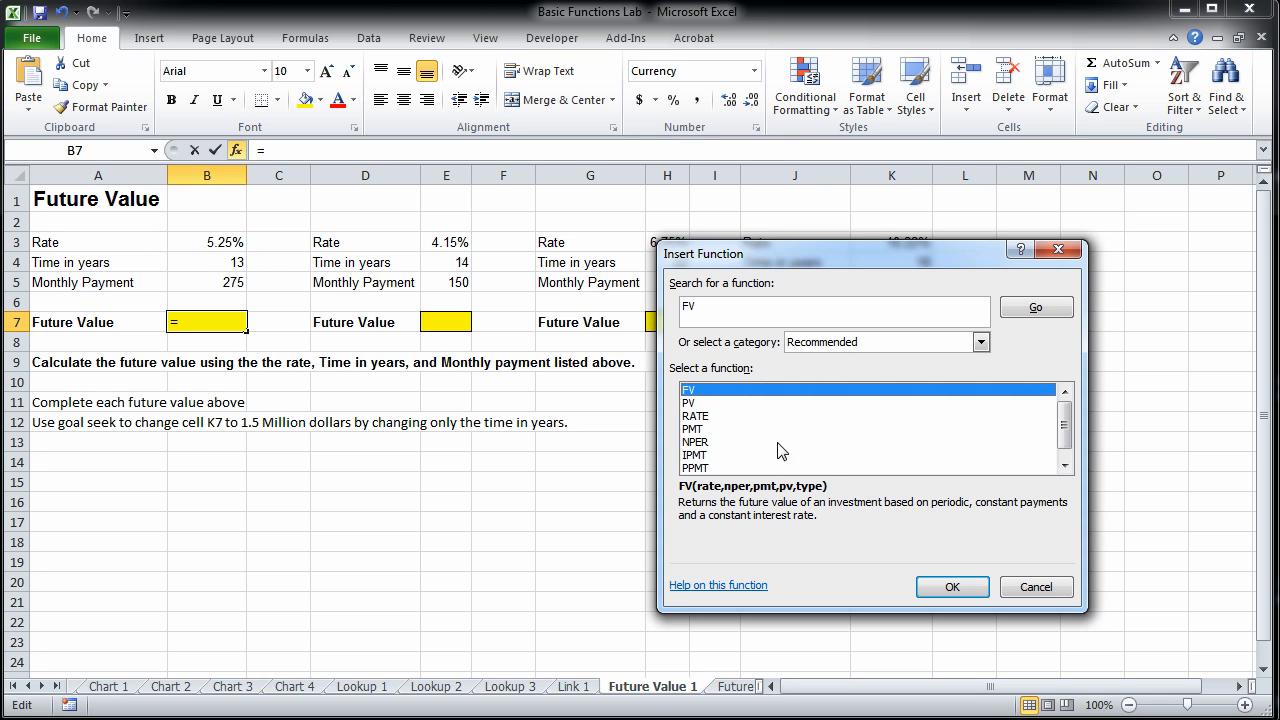
{"action": "left_click", "coordinate": [955, 589]}
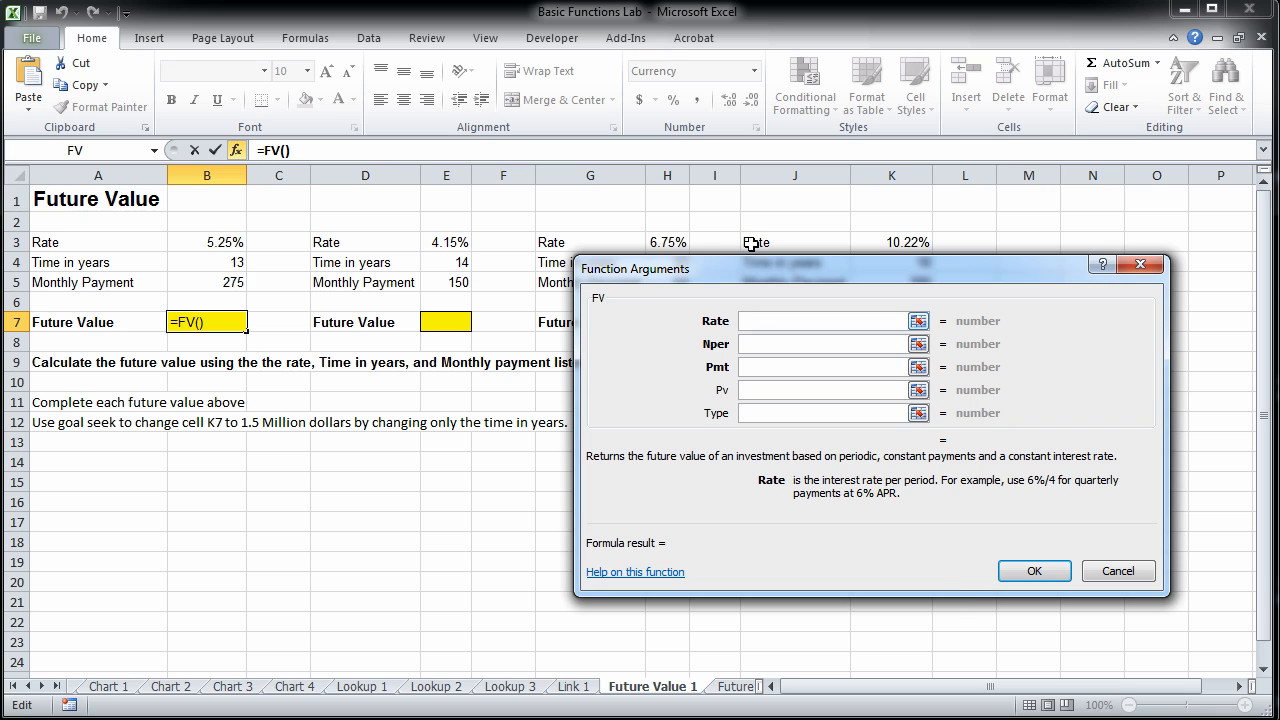
Set the FV function's Rate to B3/12 and its Nper to B4*12.
{"action": "left_click_drag", "start_coordinate": [751, 270], "coordinate": [751, 346]}
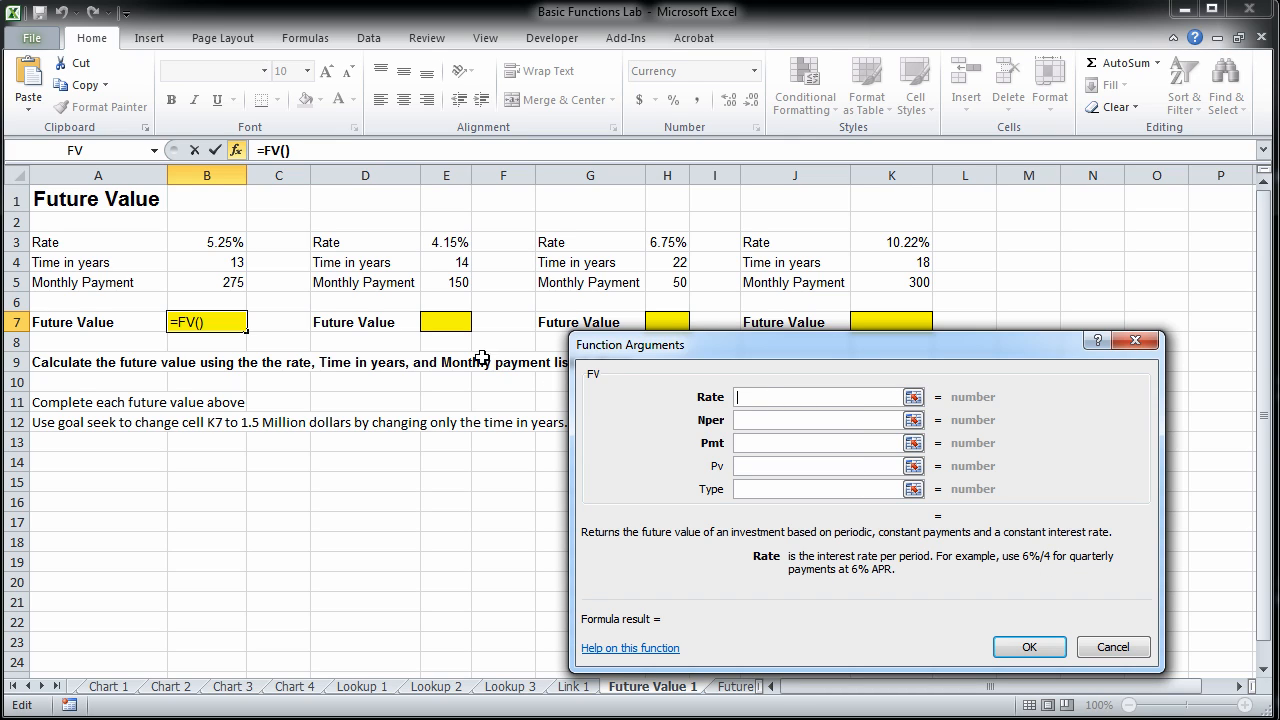
{"action": "left_click", "coordinate": [199, 244]}
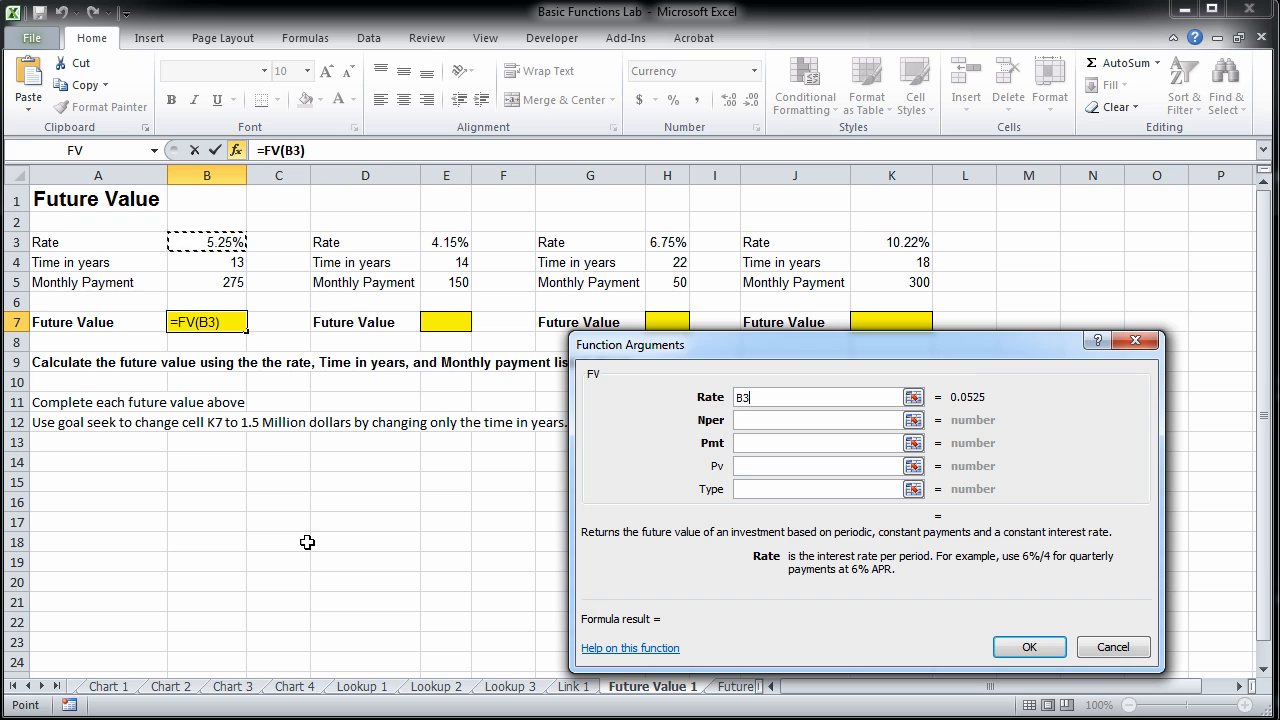
{"action": "type", "text": "/12"}
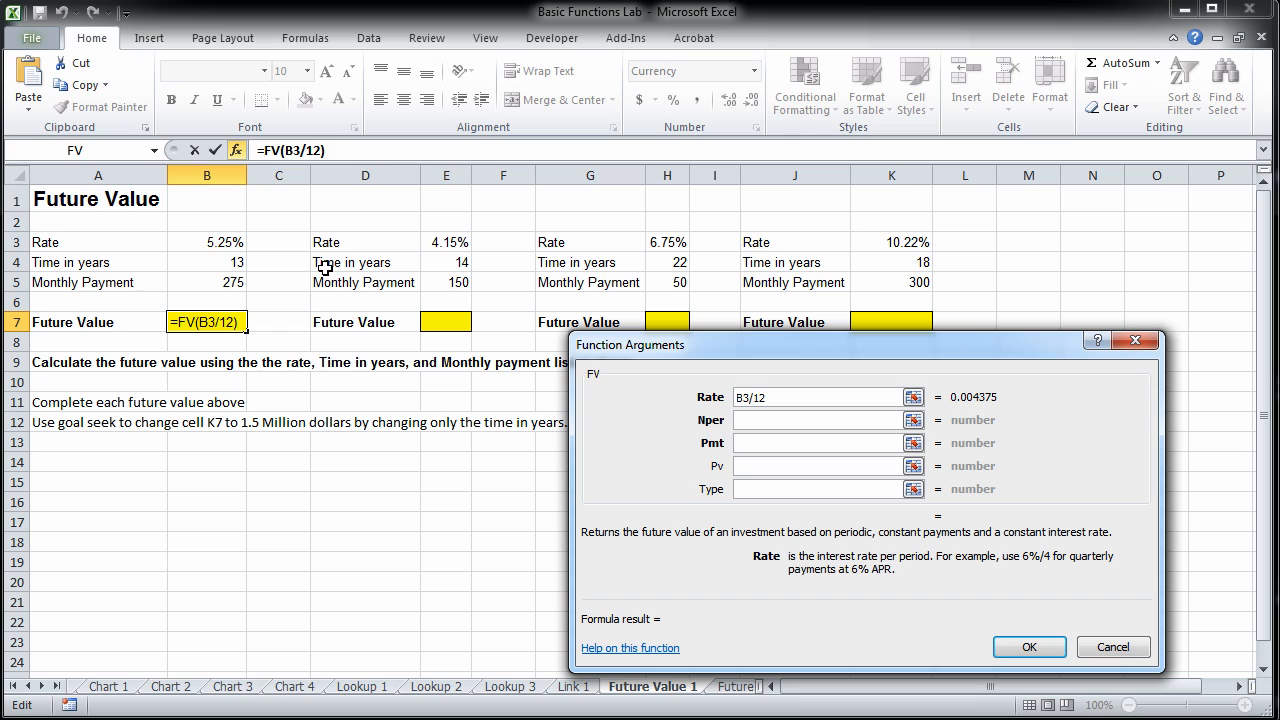
{"action": "left_click", "coordinate": [768, 417]}
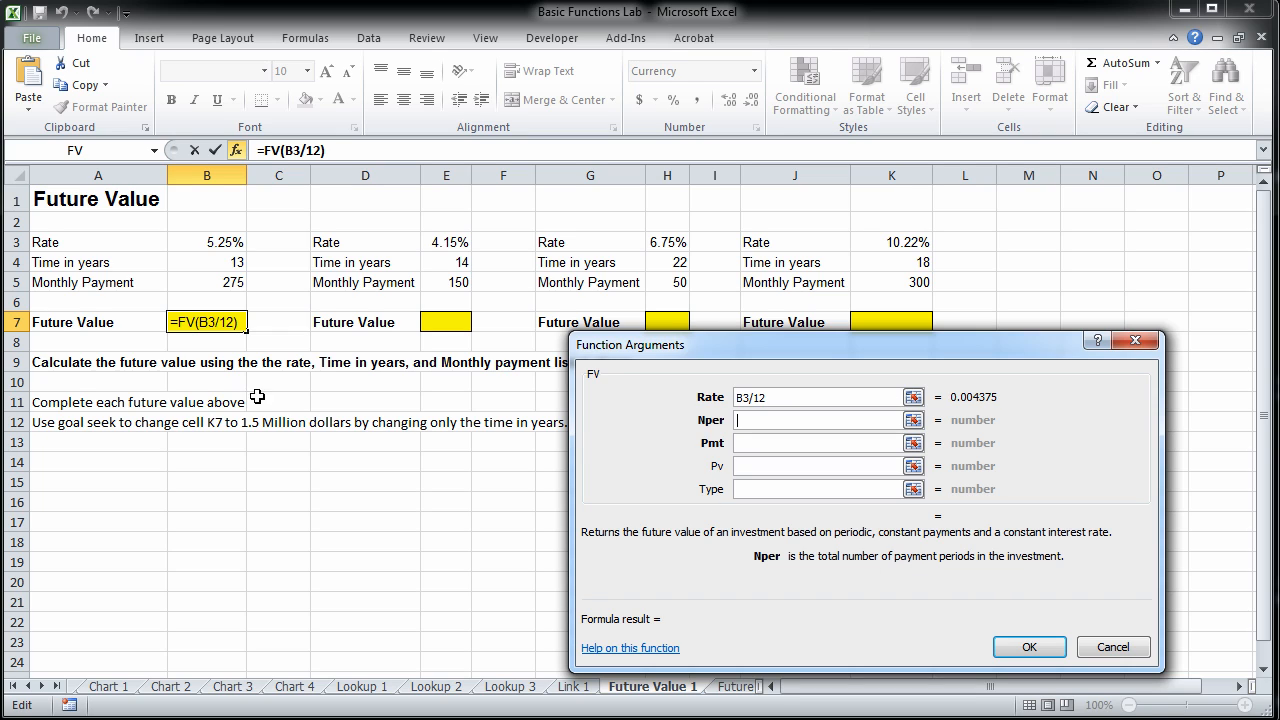
{"action": "left_click", "coordinate": [177, 267]}
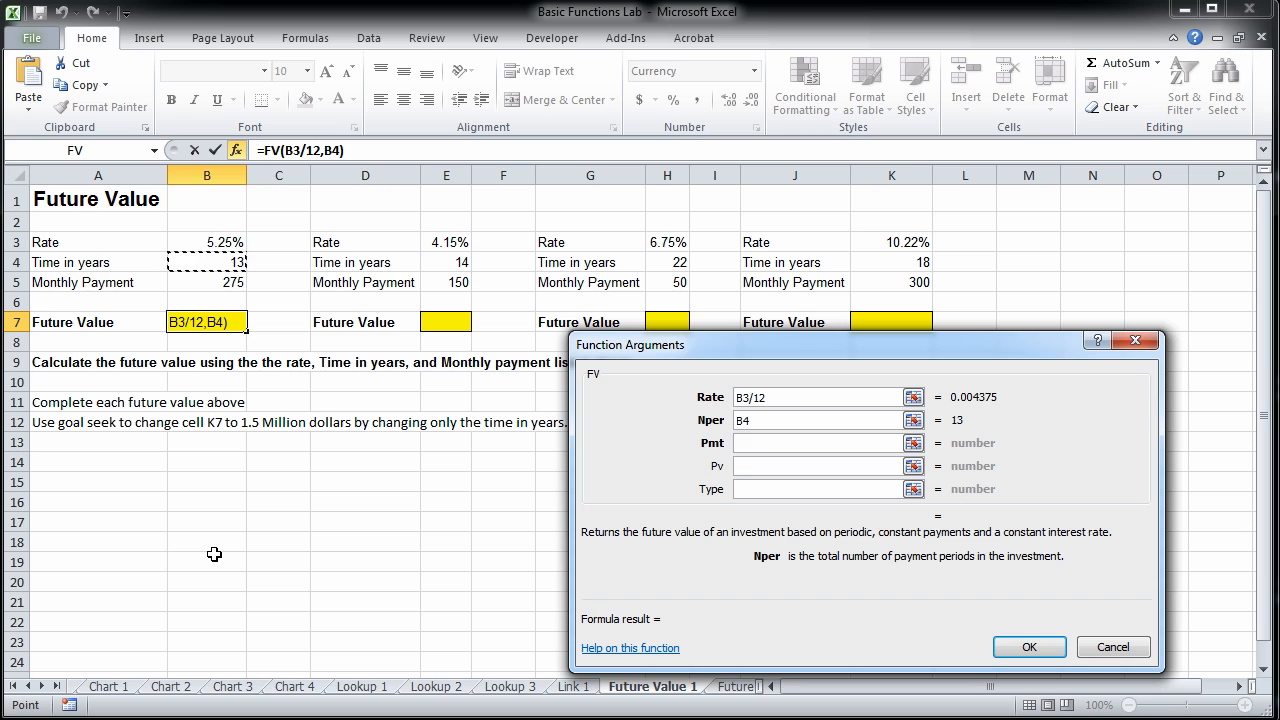
{"action": "type", "text": "*12"}
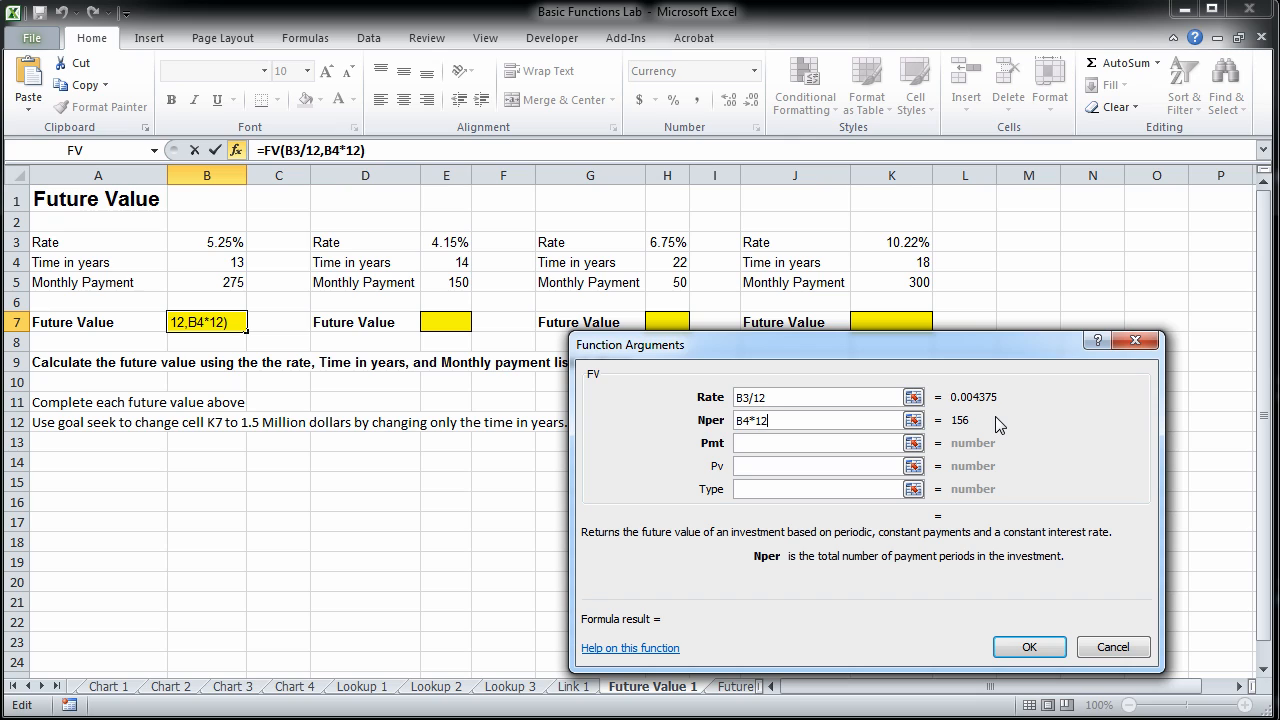
Set the FV function's Pmt to -B5, leave Pv and Type empty, and insert the formula in B7.
{"action": "left_click", "coordinate": [825, 445]}
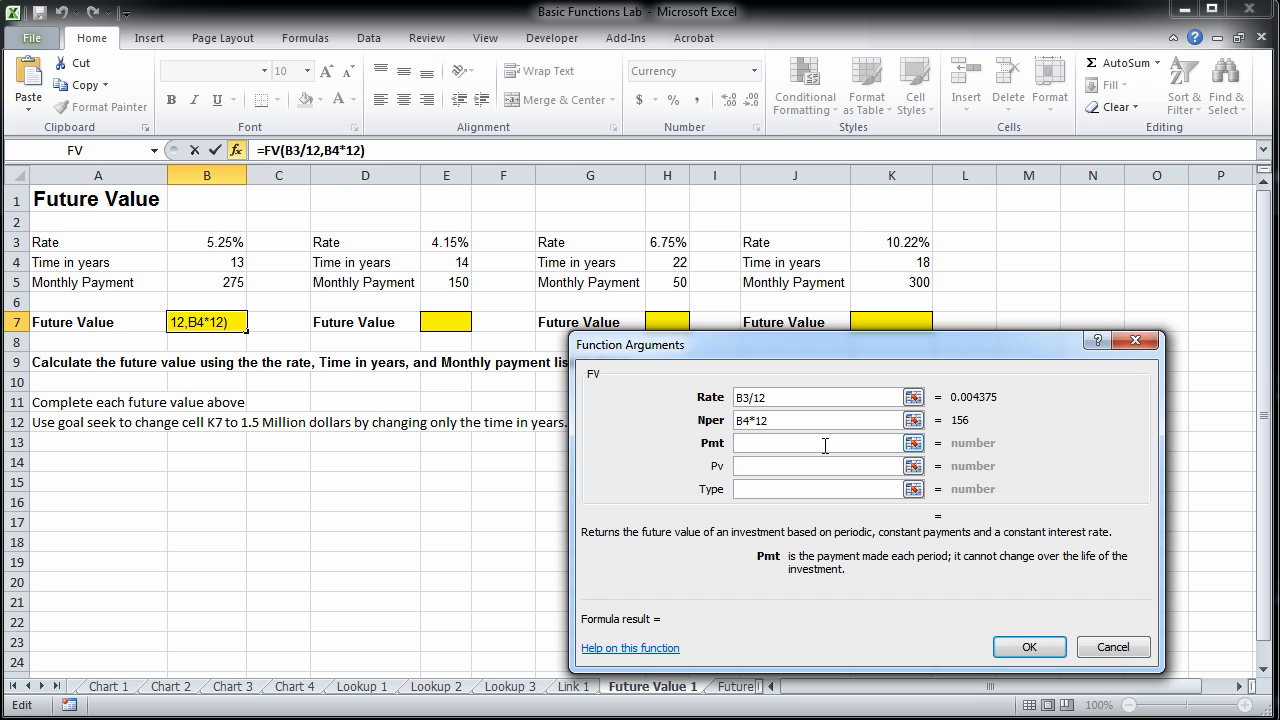
{"action": "type", "text": "-"}
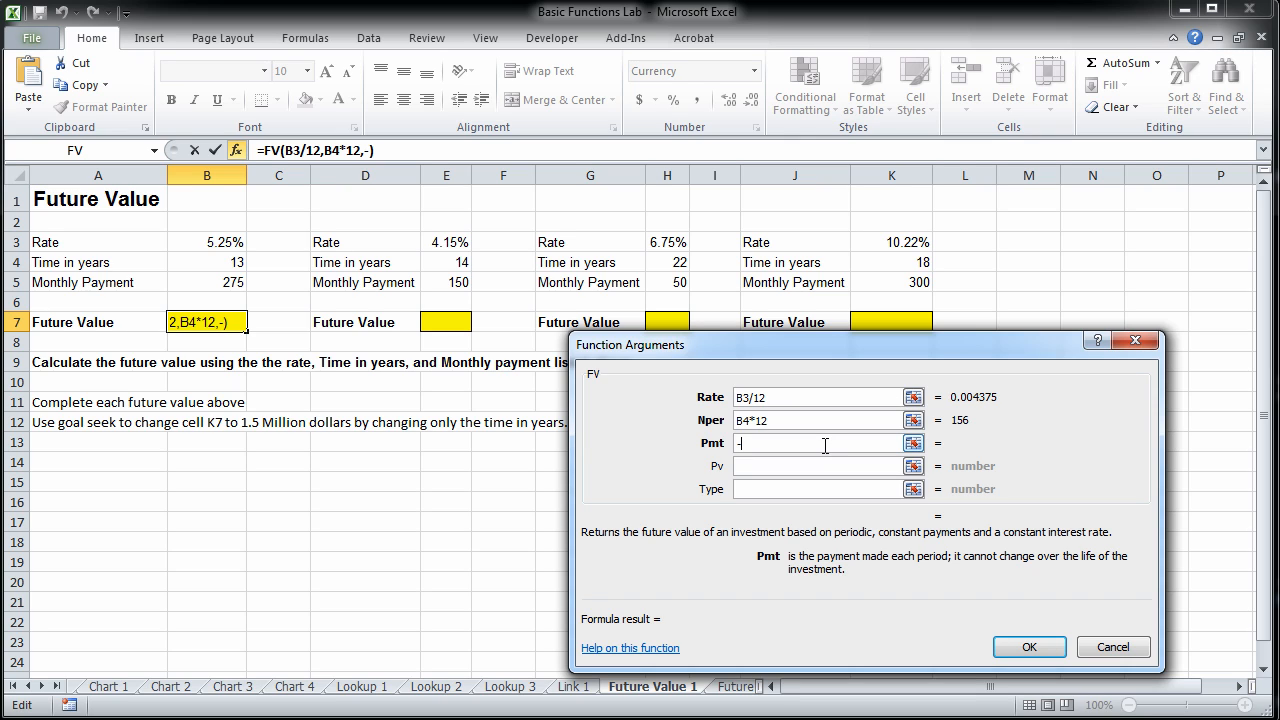
{"action": "left_click", "coordinate": [230, 284]}
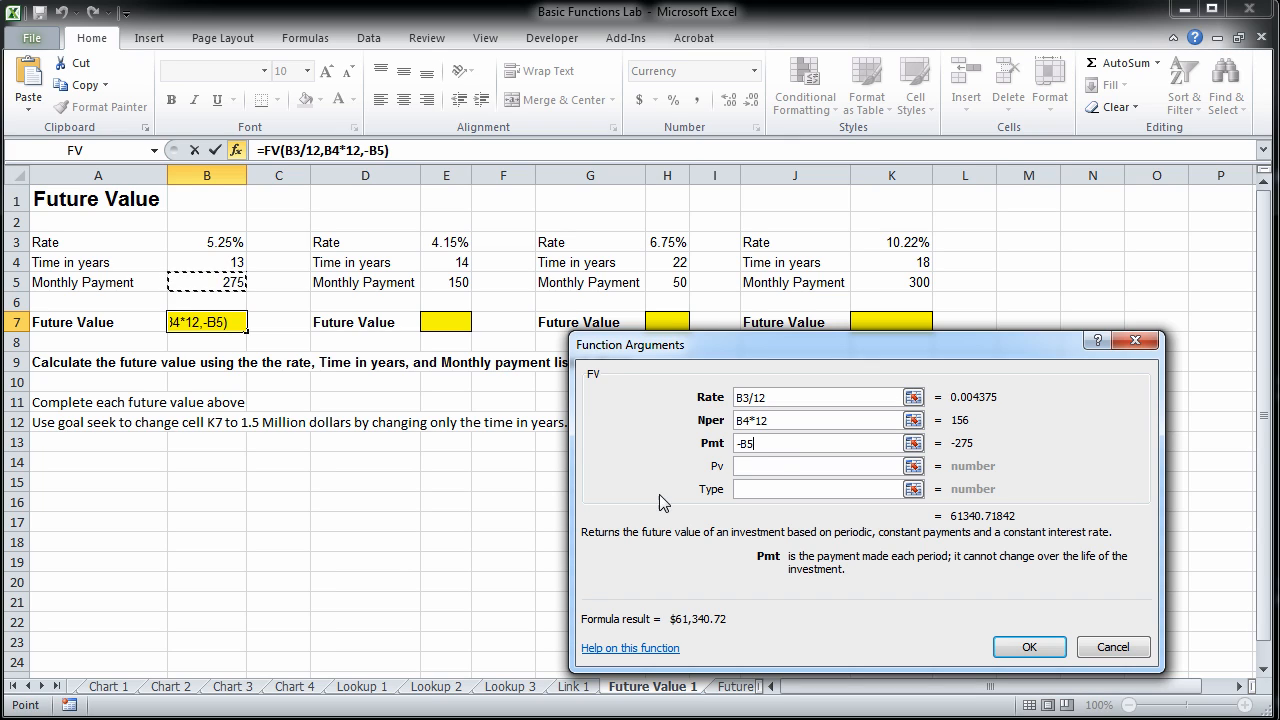
{"action": "left_click", "coordinate": [789, 466]}
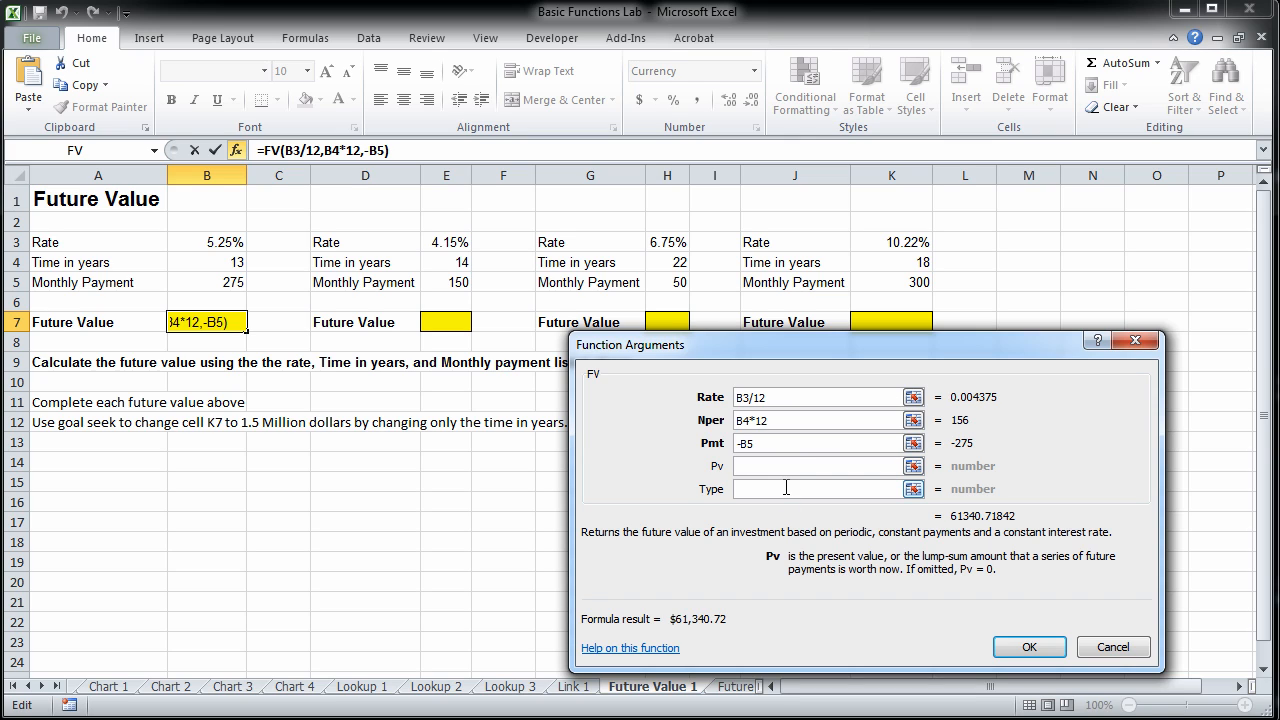
{"action": "left_click", "coordinate": [786, 488]}
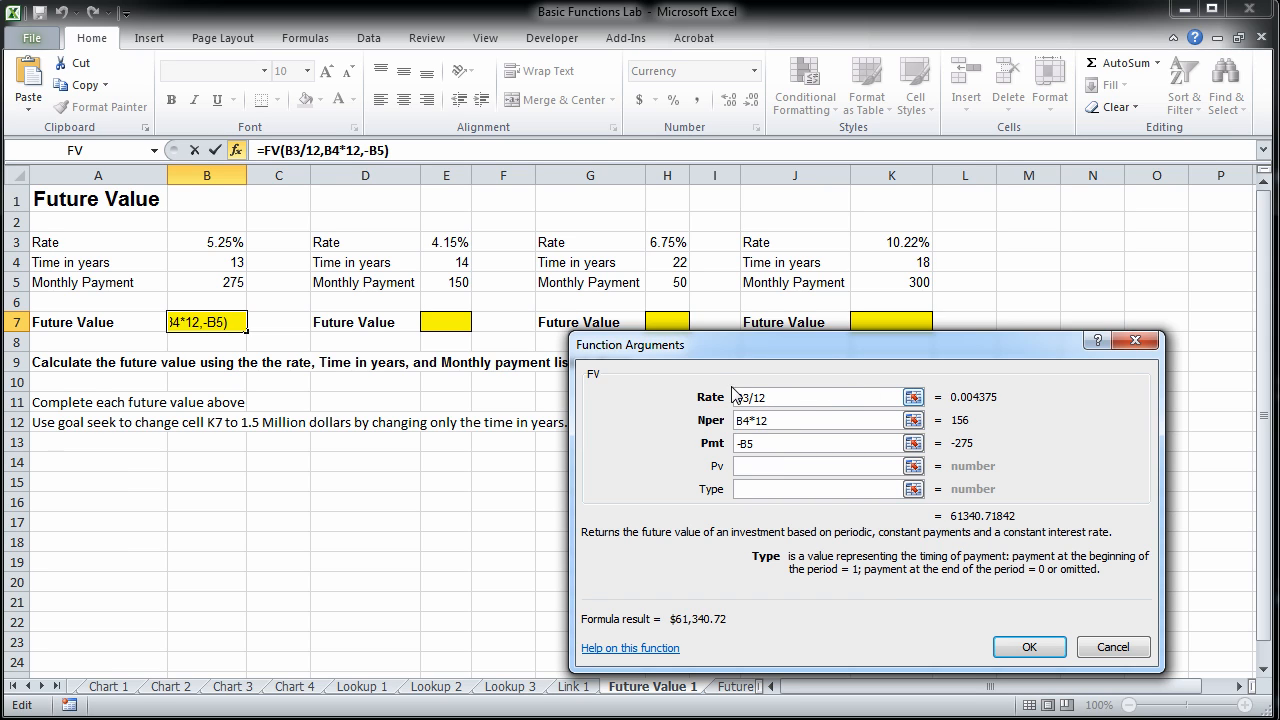
{"action": "left_click", "coordinate": [1043, 647]}
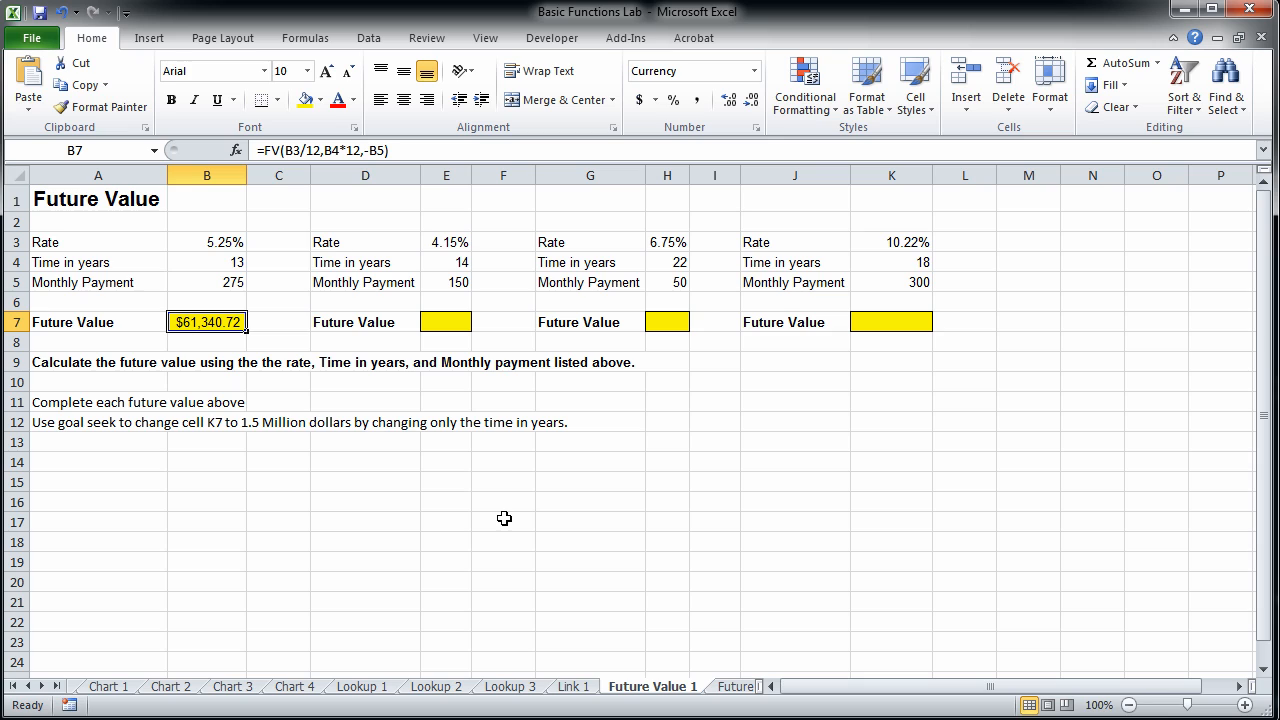
Copy the future value formula from B7 to the yellow cells E7, H7 and K7.
{"action": "left_click", "coordinate": [456, 322]}
{"action": "left_click", "coordinate": [230, 326]}
{"action": "key", "text": "ctrl+c"}
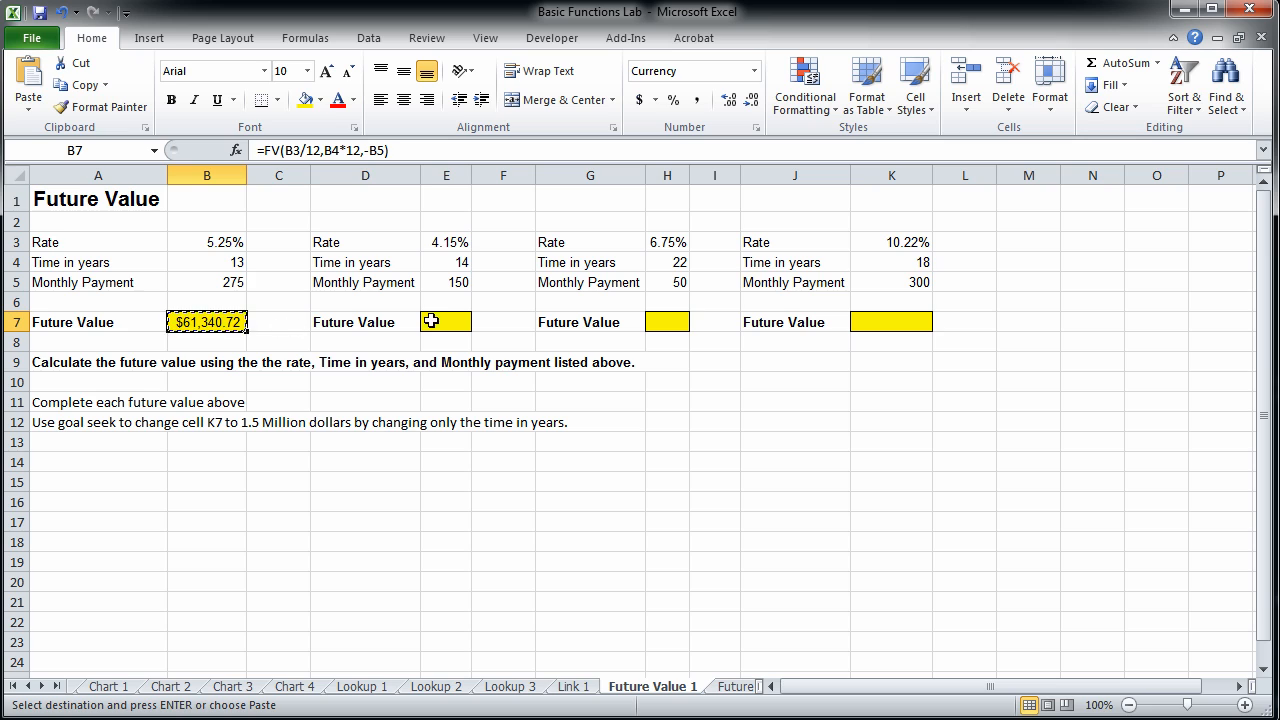
{"action": "left_click", "coordinate": [450, 324]}
{"action": "key", "text": "ctrl+v"}
{"action": "left_click", "coordinate": [666, 322]}
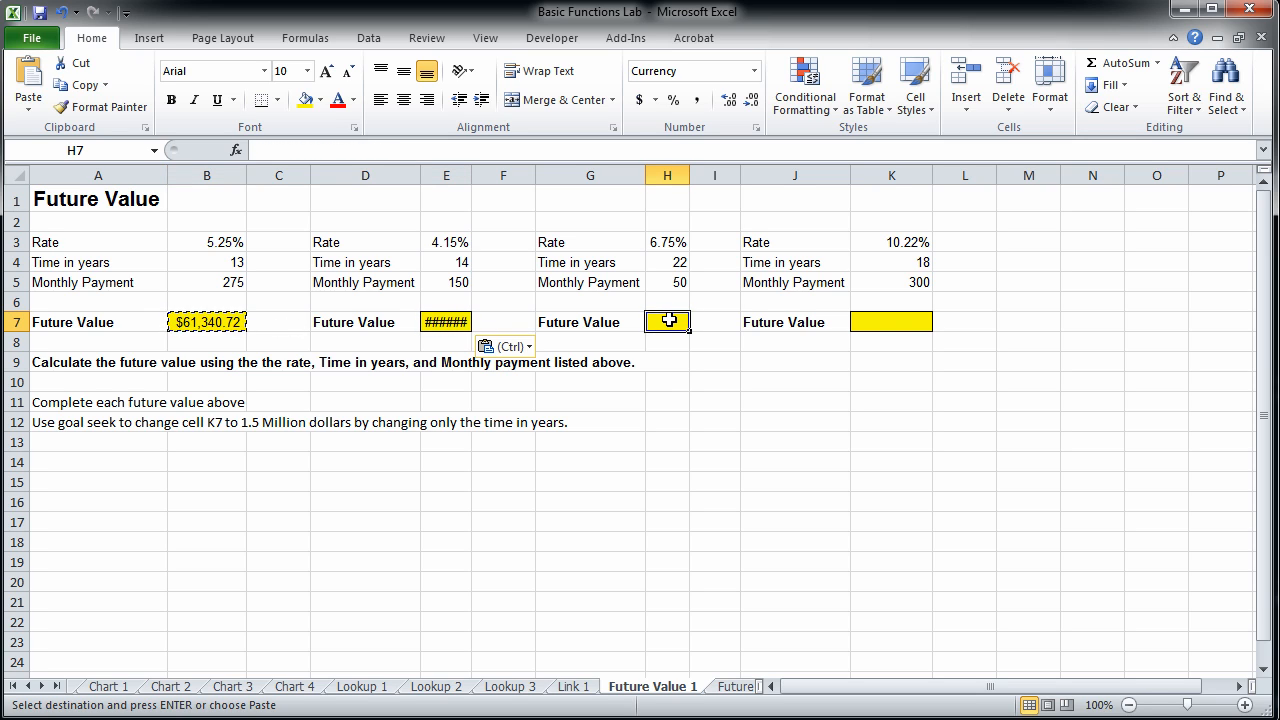
{"action": "key", "text": "ctrl+v"}
{"action": "left_click", "coordinate": [923, 331]}
{"action": "key", "text": "ctrl+v"}
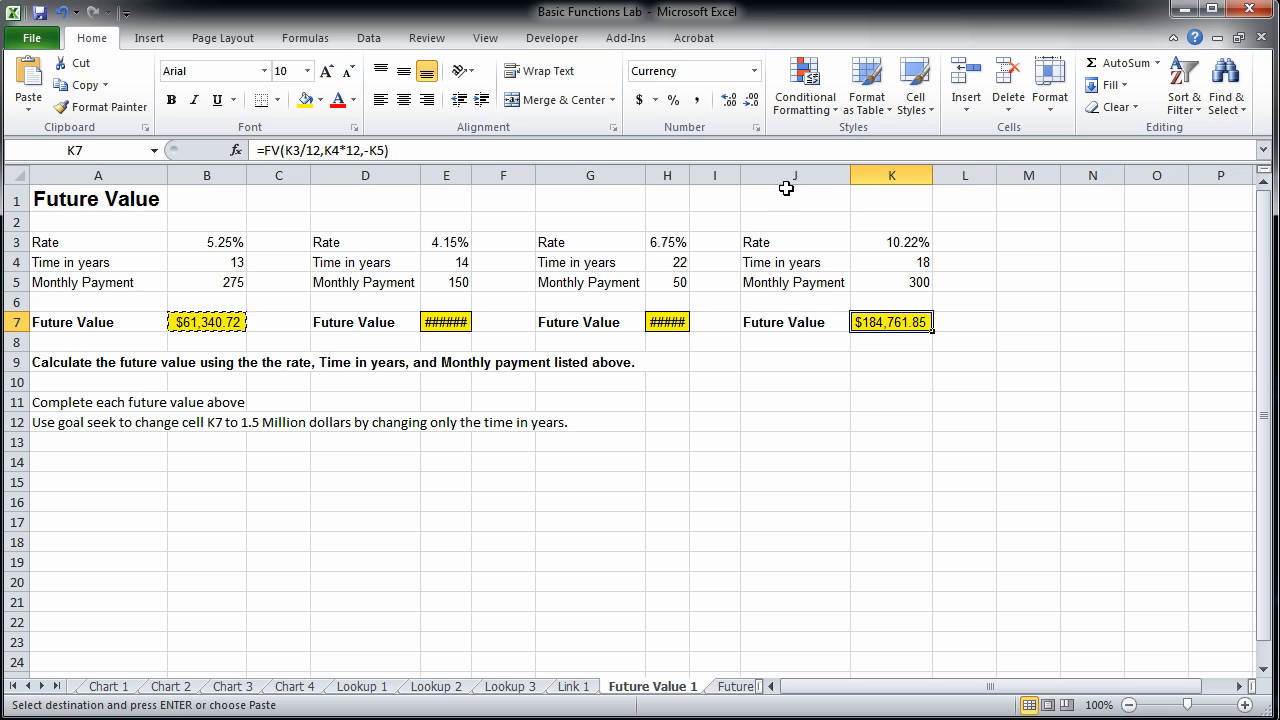
Autofit the widths of columns H and E to their future value results.
{"action": "double_click", "coordinate": [689, 175]}
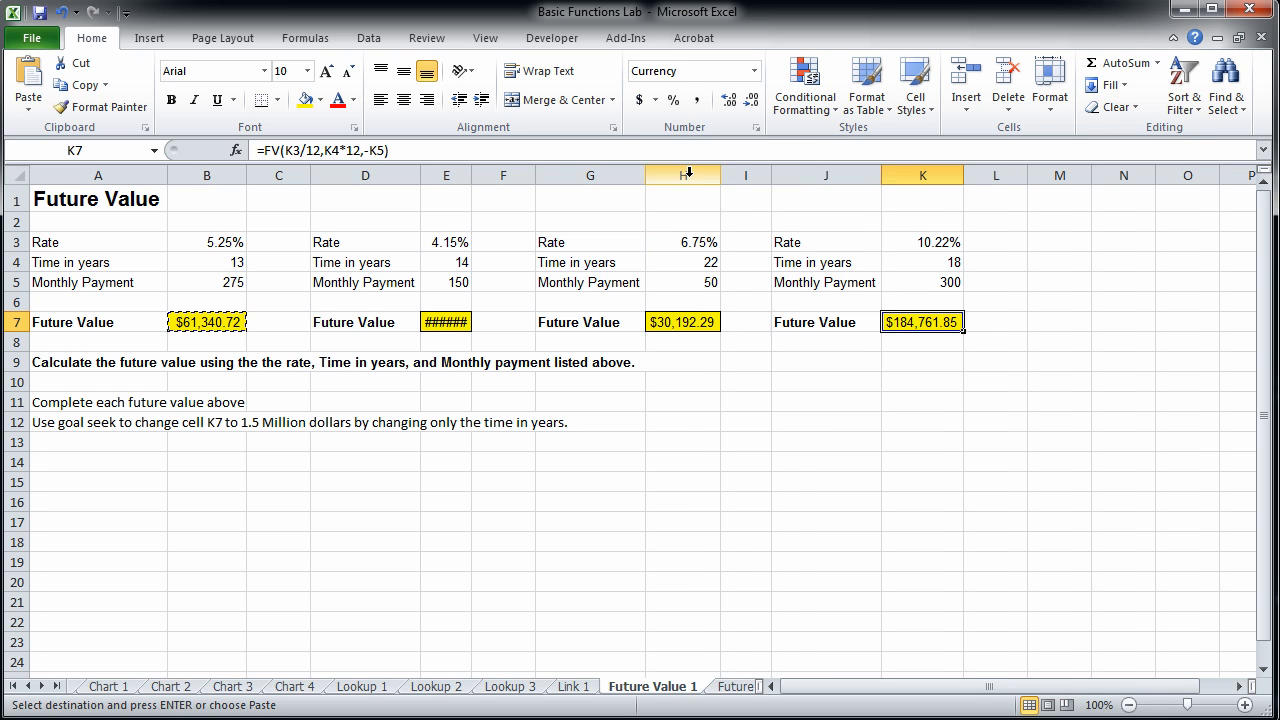
{"action": "double_click", "coordinate": [471, 175]}
{"action": "left_click", "coordinate": [953, 422]}
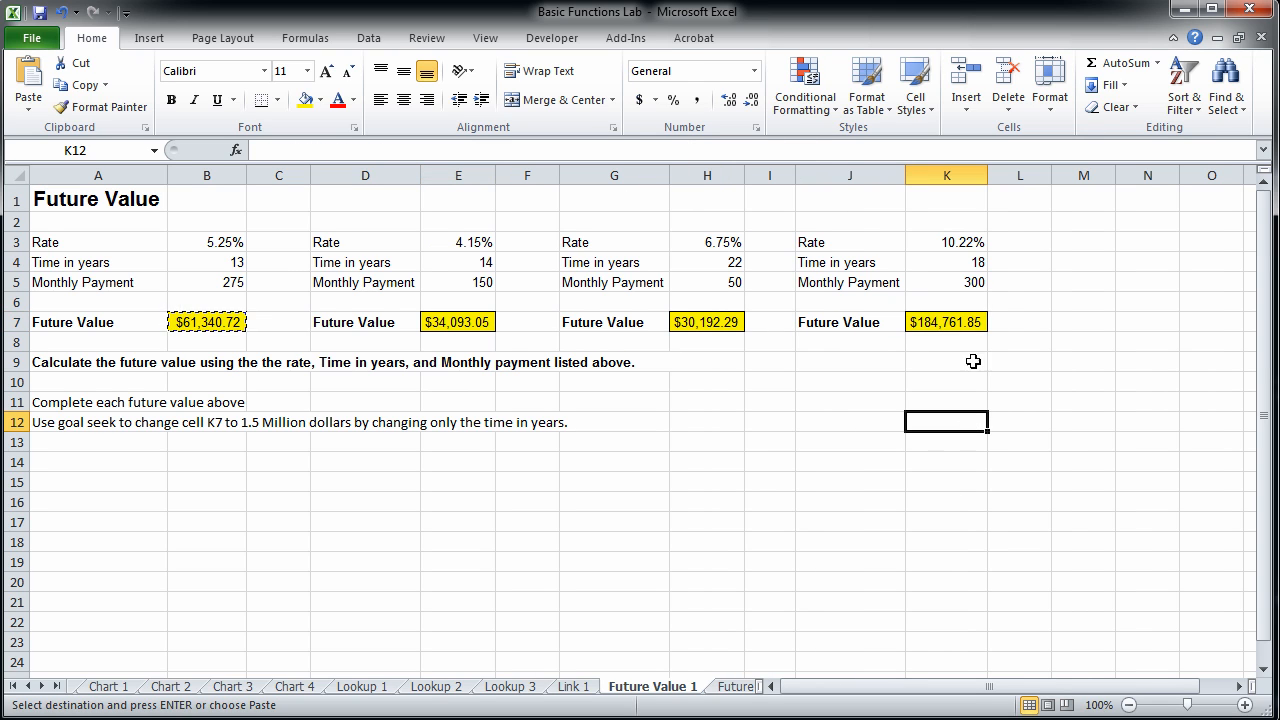
Reopen the FV function arguments of K7, re-enter the Rate as K3/12 and accept the formula.
{"action": "left_click", "coordinate": [971, 322]}
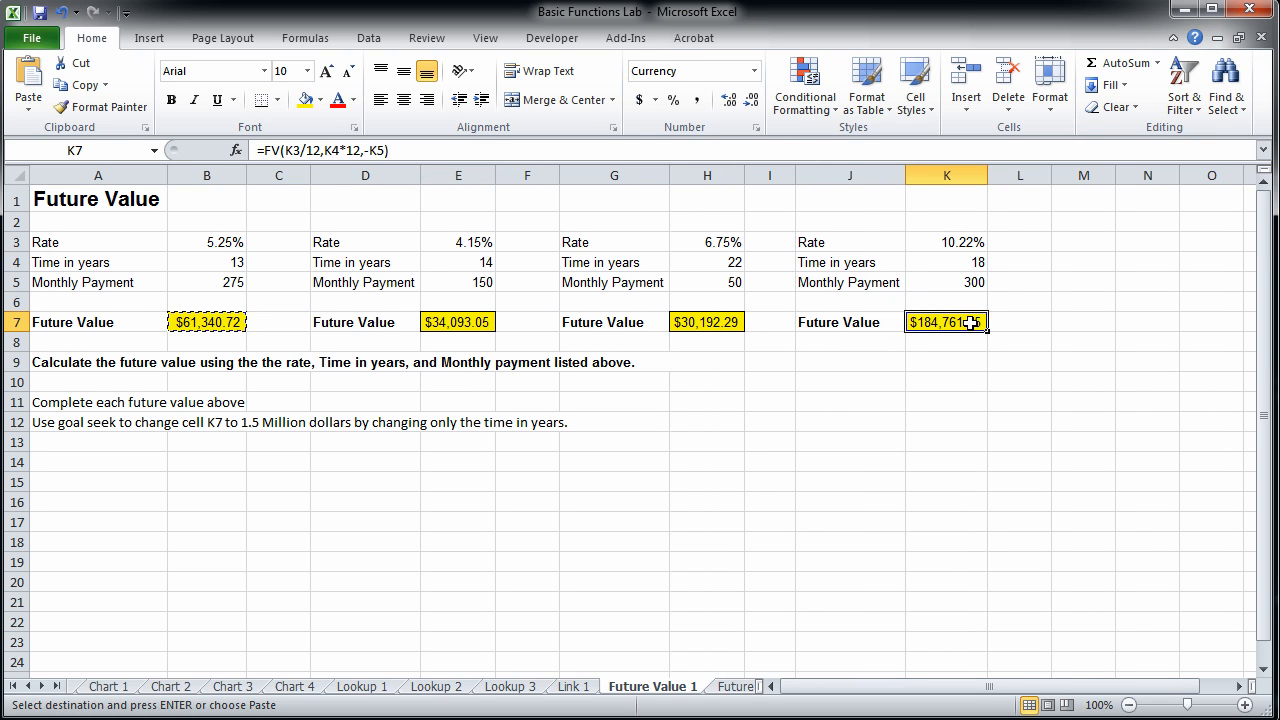
{"action": "left_click", "coordinate": [1158, 63]}
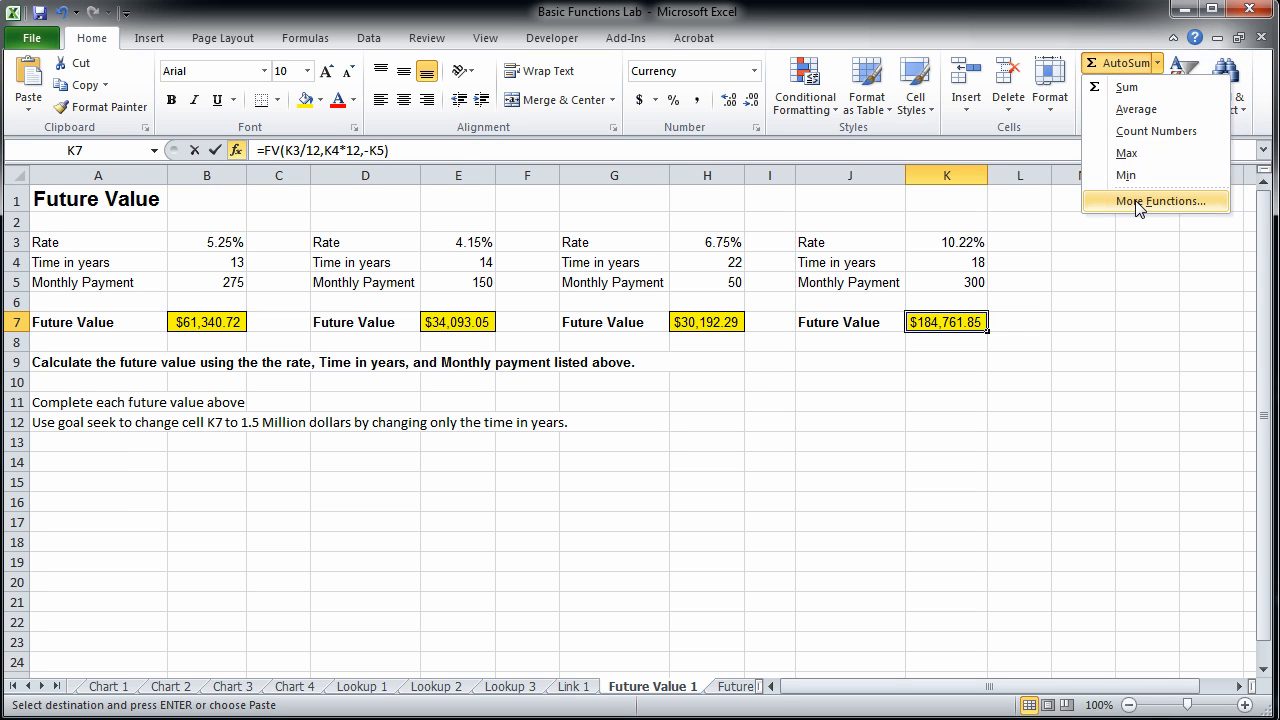
{"action": "left_click", "coordinate": [1141, 201]}
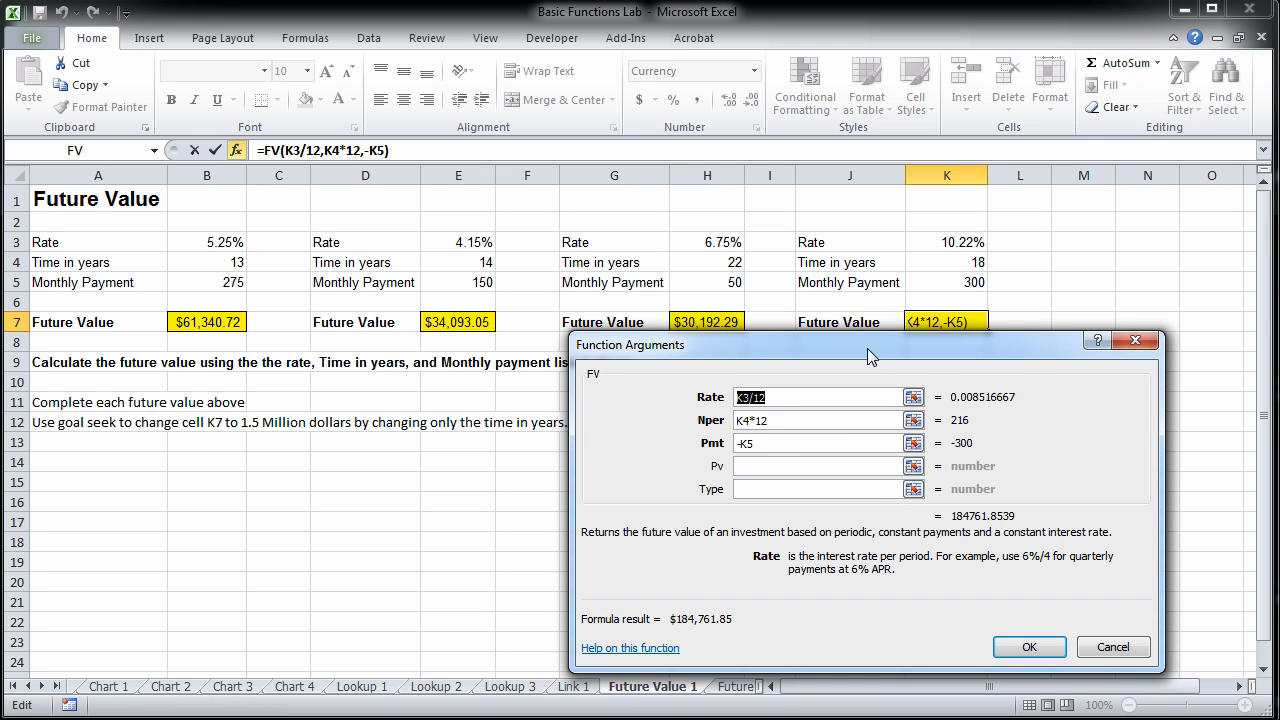
{"action": "left_click_drag", "start_coordinate": [867, 348], "coordinate": [859, 389]}
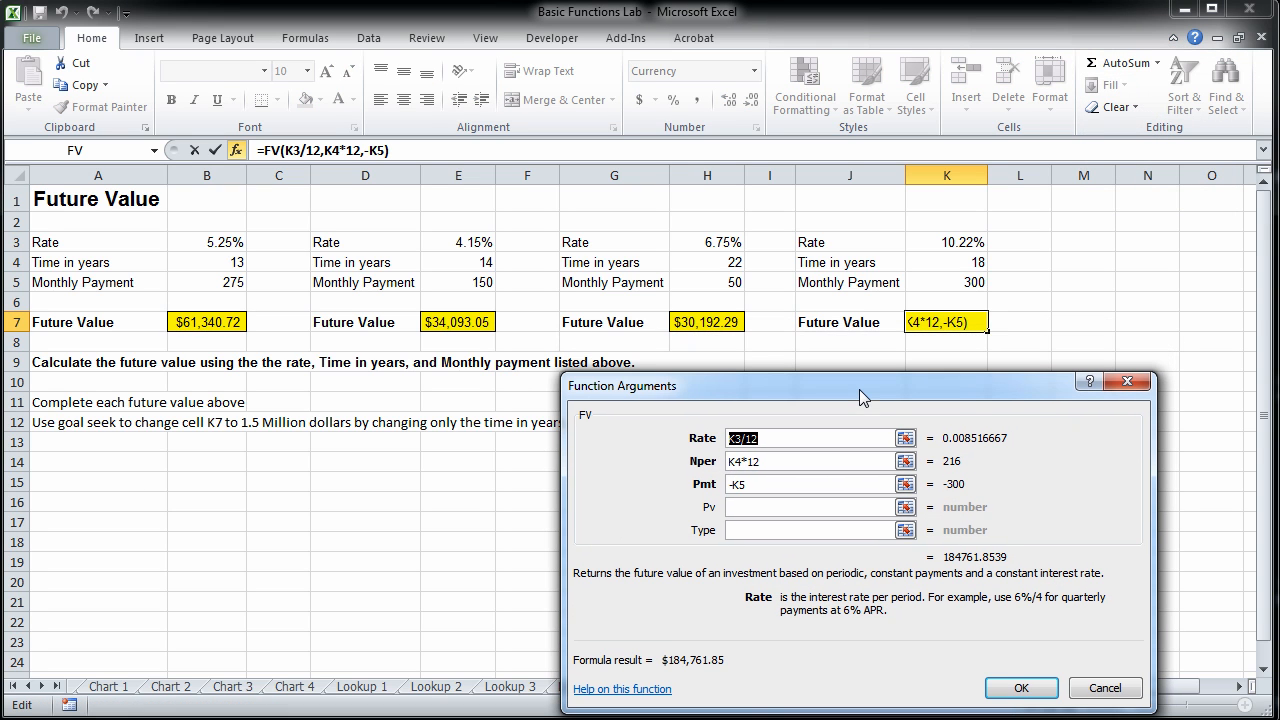
{"action": "left_click", "coordinate": [957, 242]}
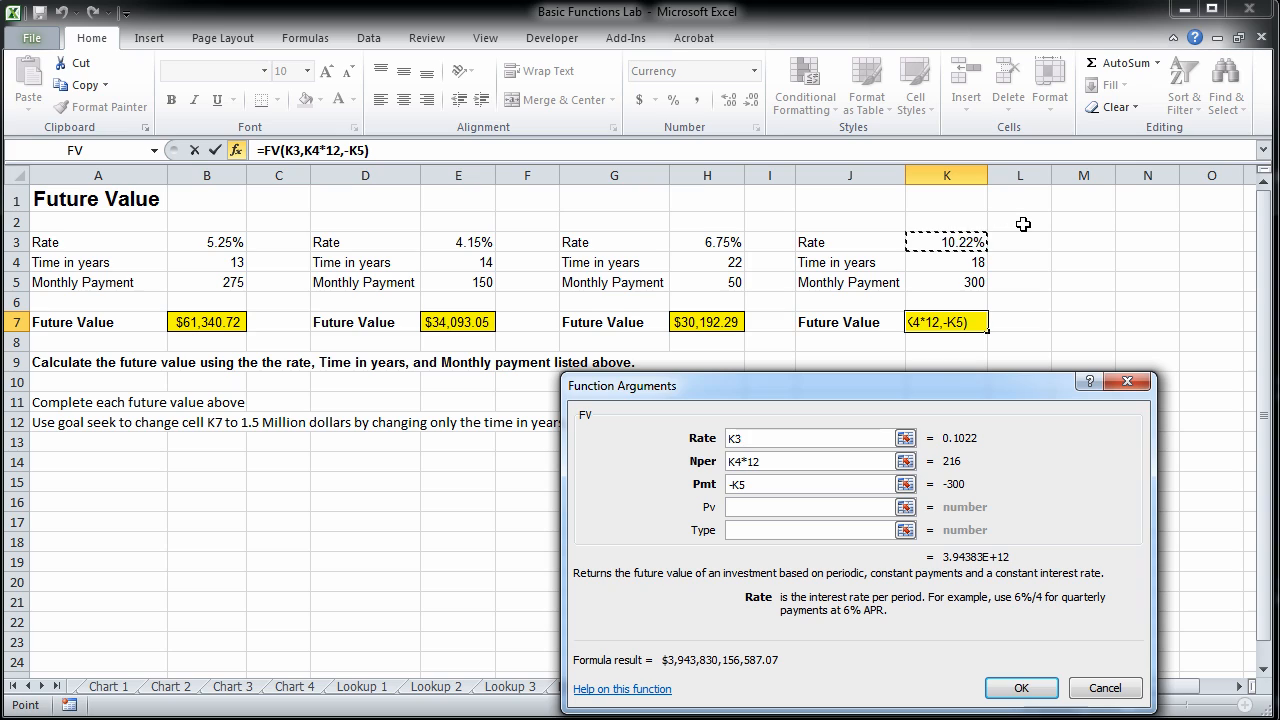
{"action": "type", "text": "/12"}
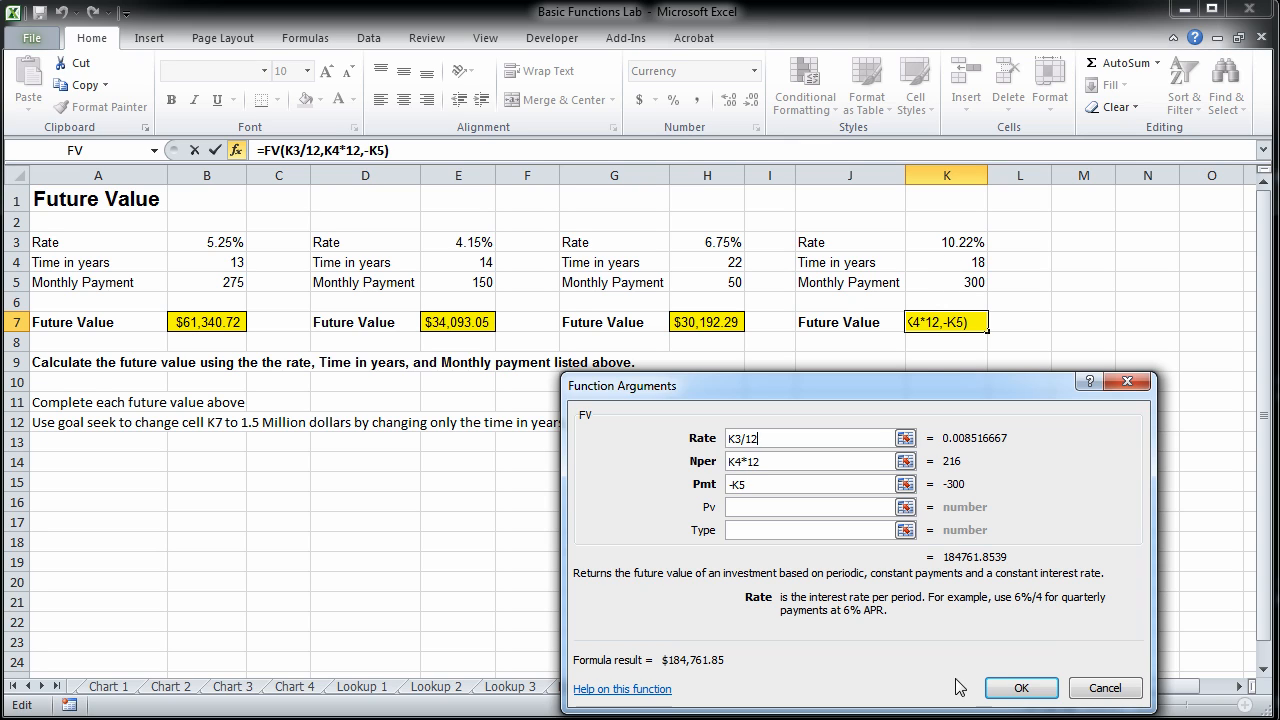
{"action": "left_click", "coordinate": [1020, 690]}
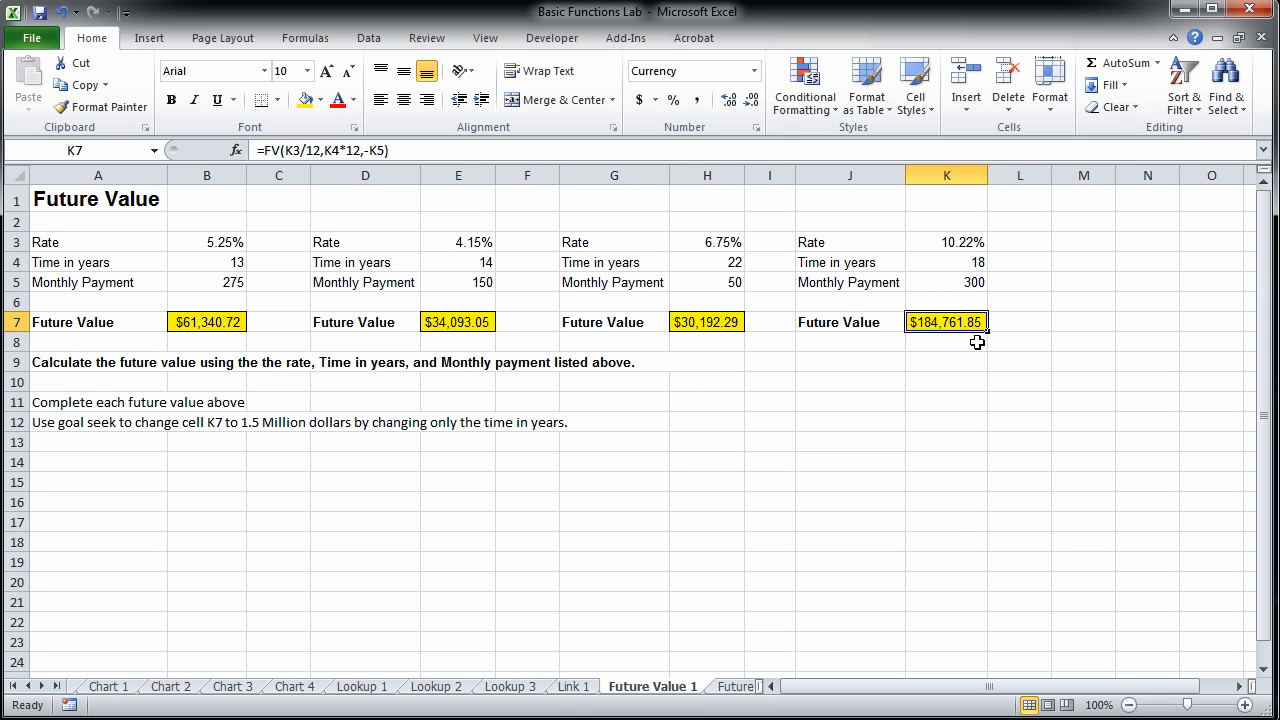
Open the Future Value 2 sheet and examine the changed payment periods in row 5 and the first block's rate and time.
{"action": "left_click", "coordinate": [734, 687]}
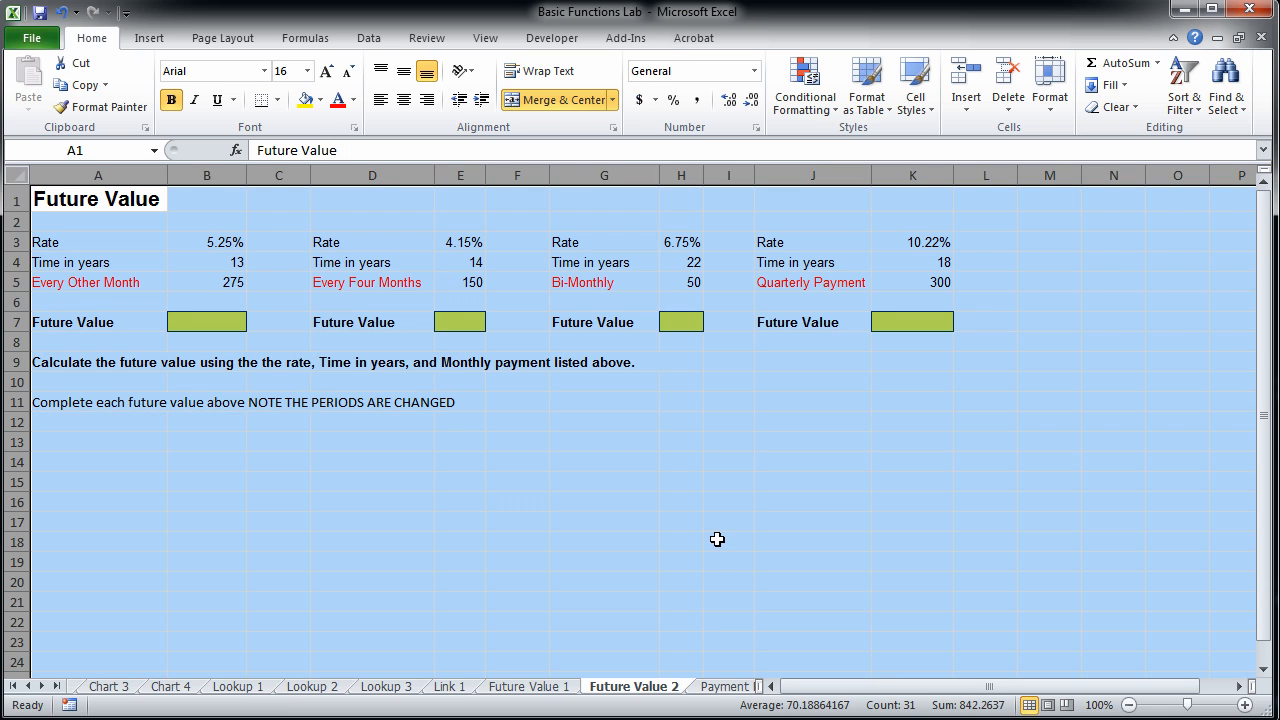
{"action": "left_click", "coordinate": [355, 364]}
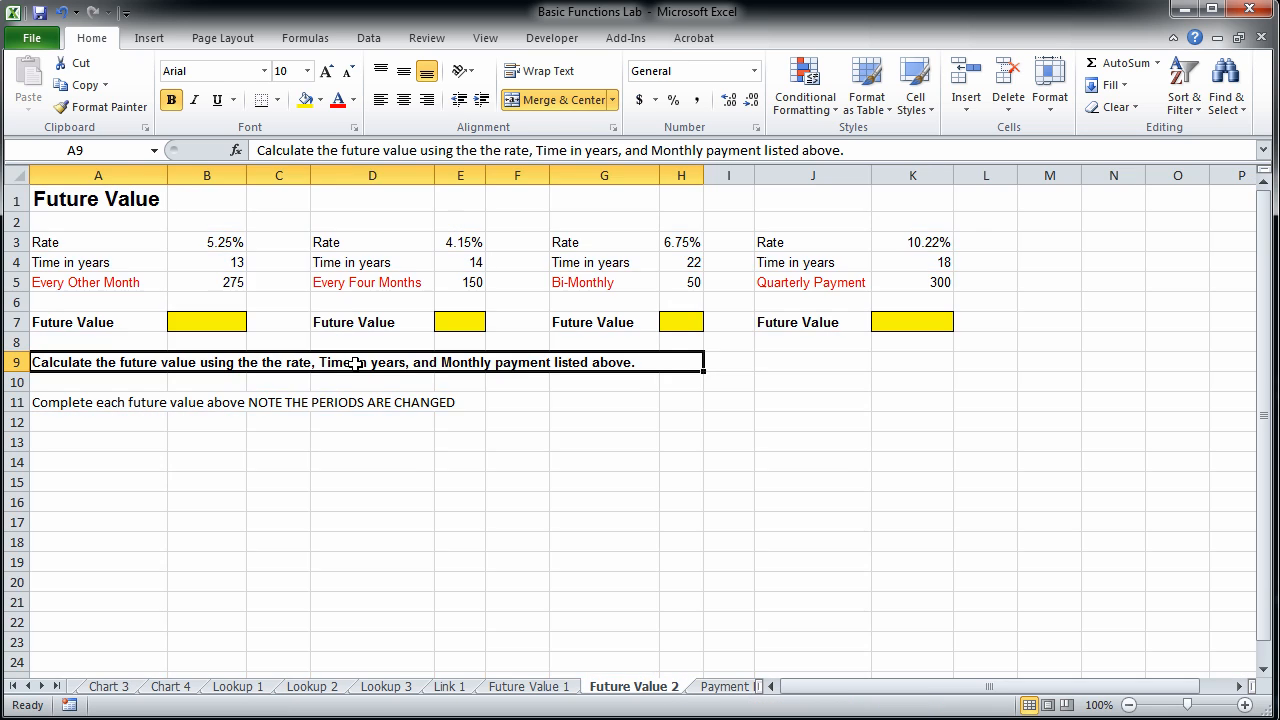
{"action": "left_click", "coordinate": [116, 281]}
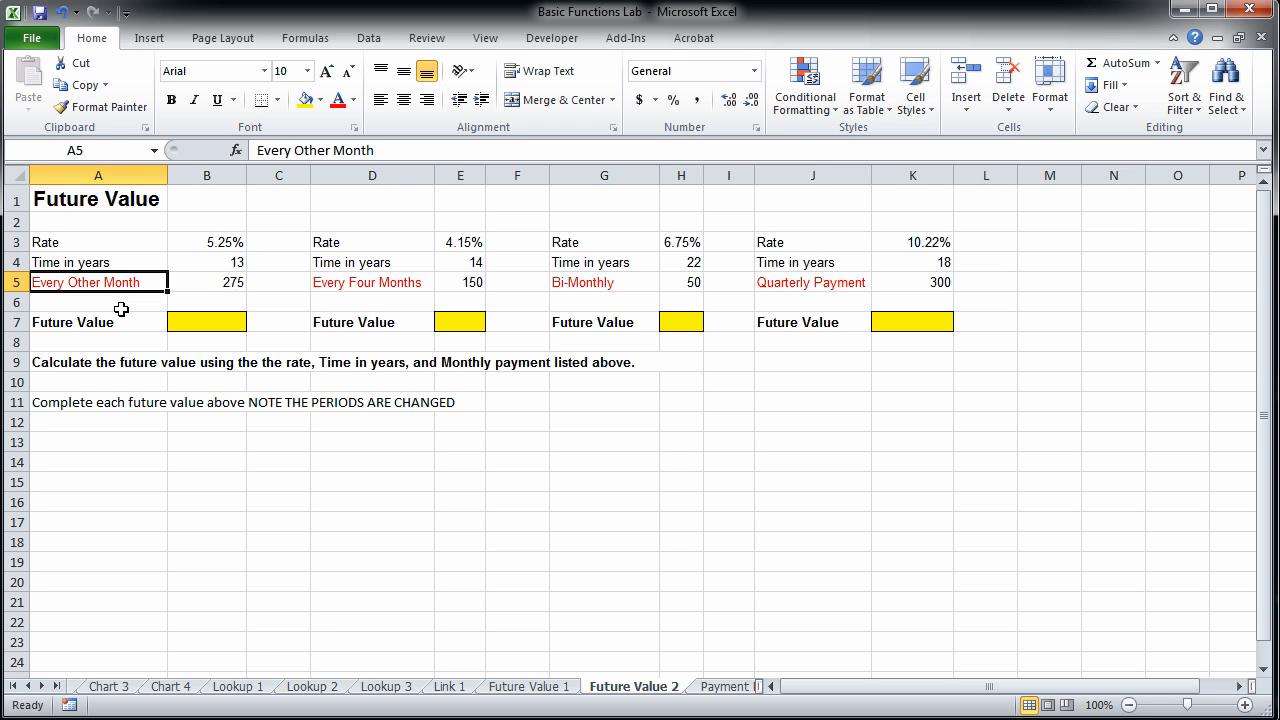
{"action": "left_click", "coordinate": [197, 242]}
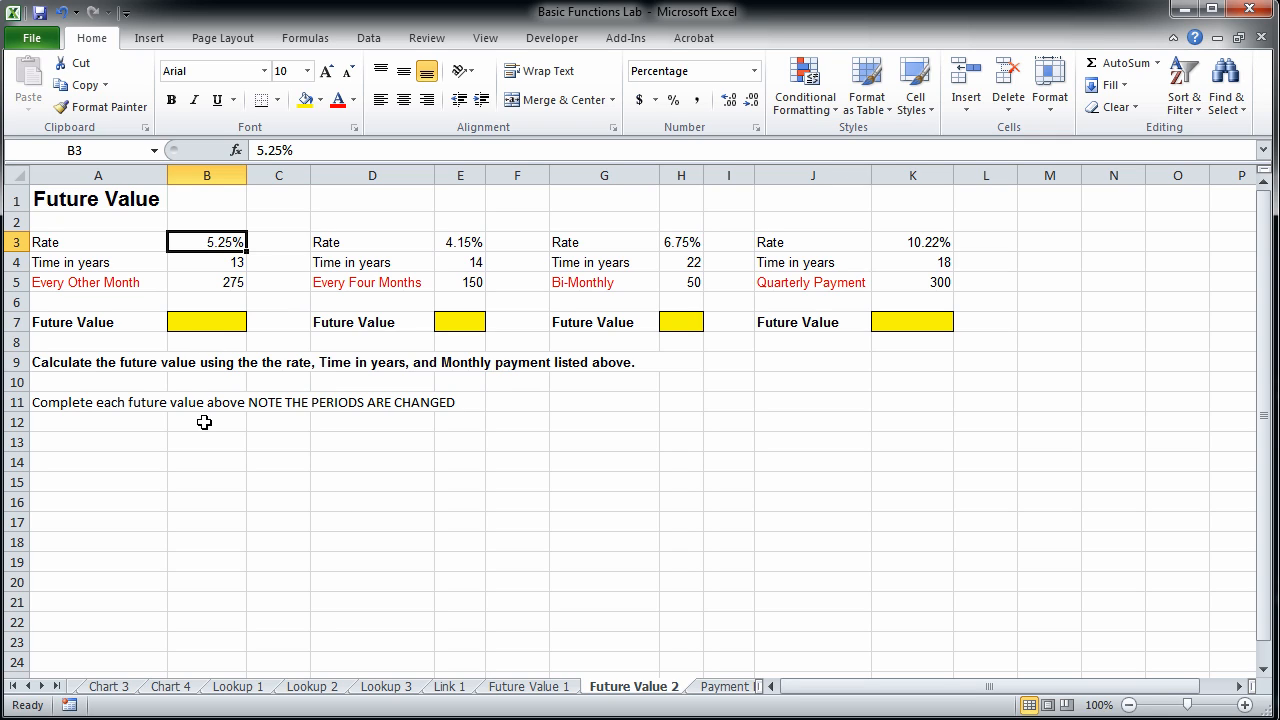
{"action": "left_click", "coordinate": [206, 262]}
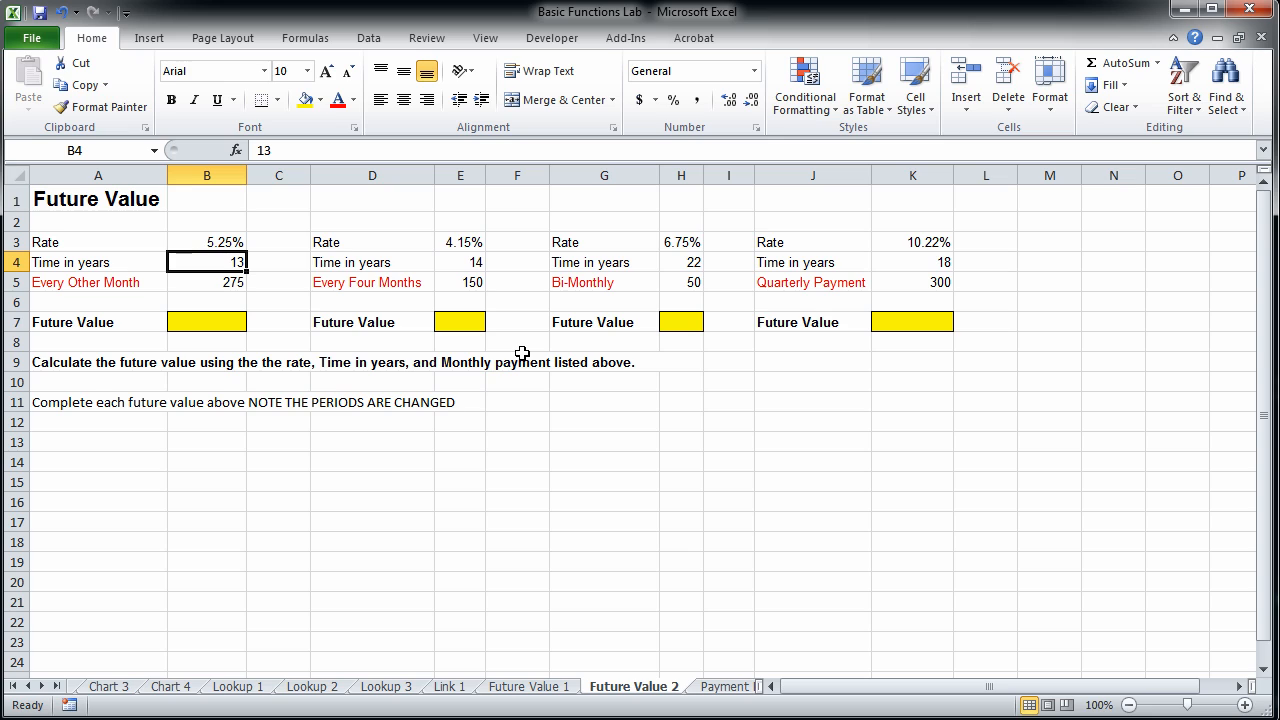
{"action": "left_click", "coordinate": [424, 282]}
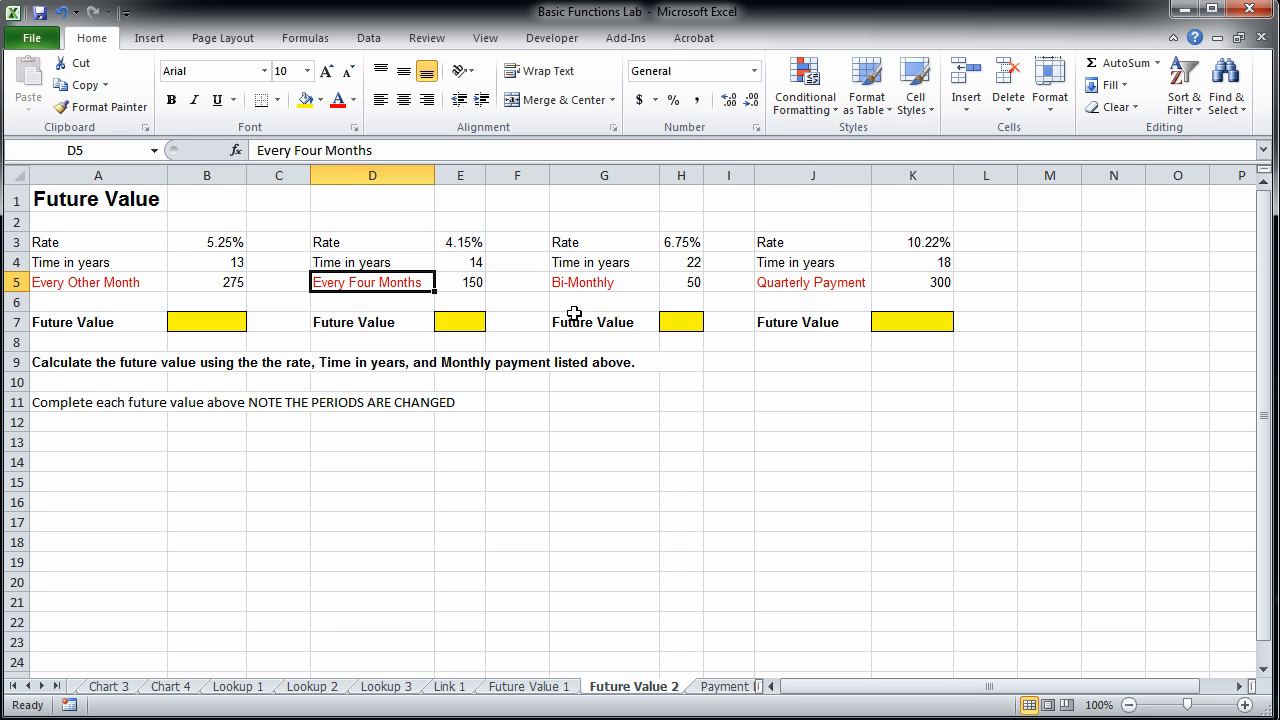
{"action": "left_click", "coordinate": [610, 286]}
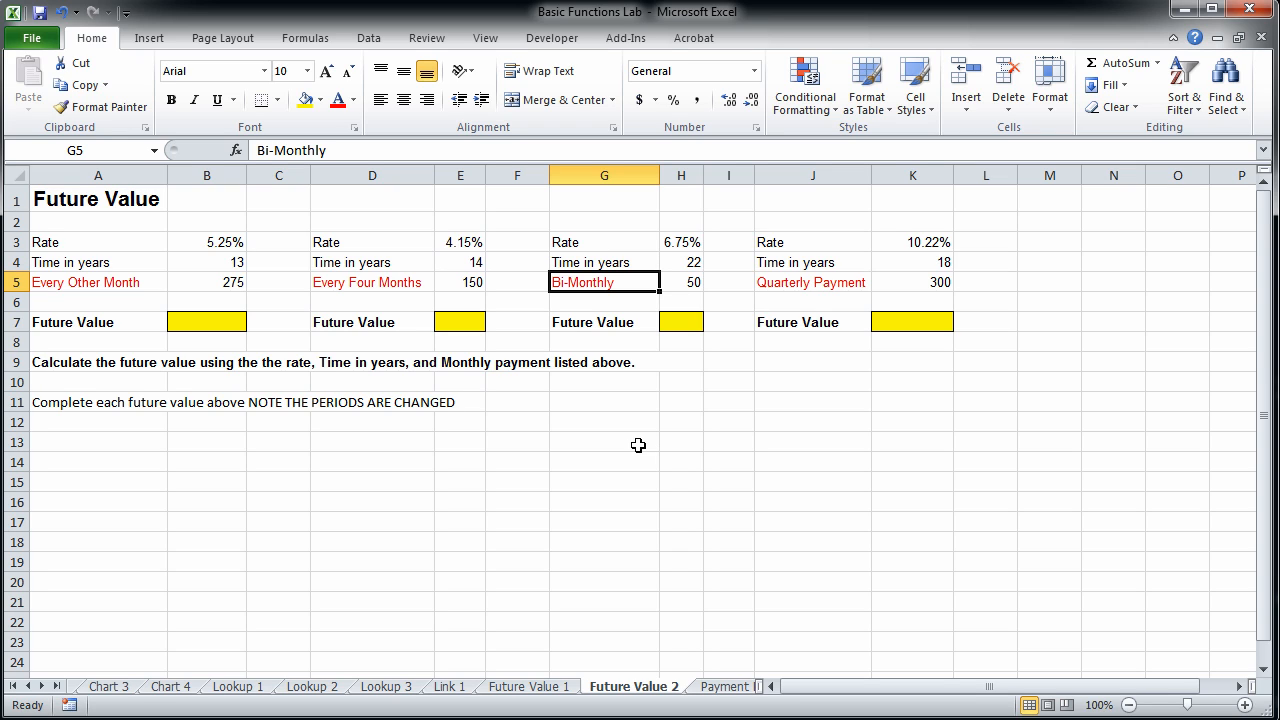
{"action": "left_click", "coordinate": [852, 286]}
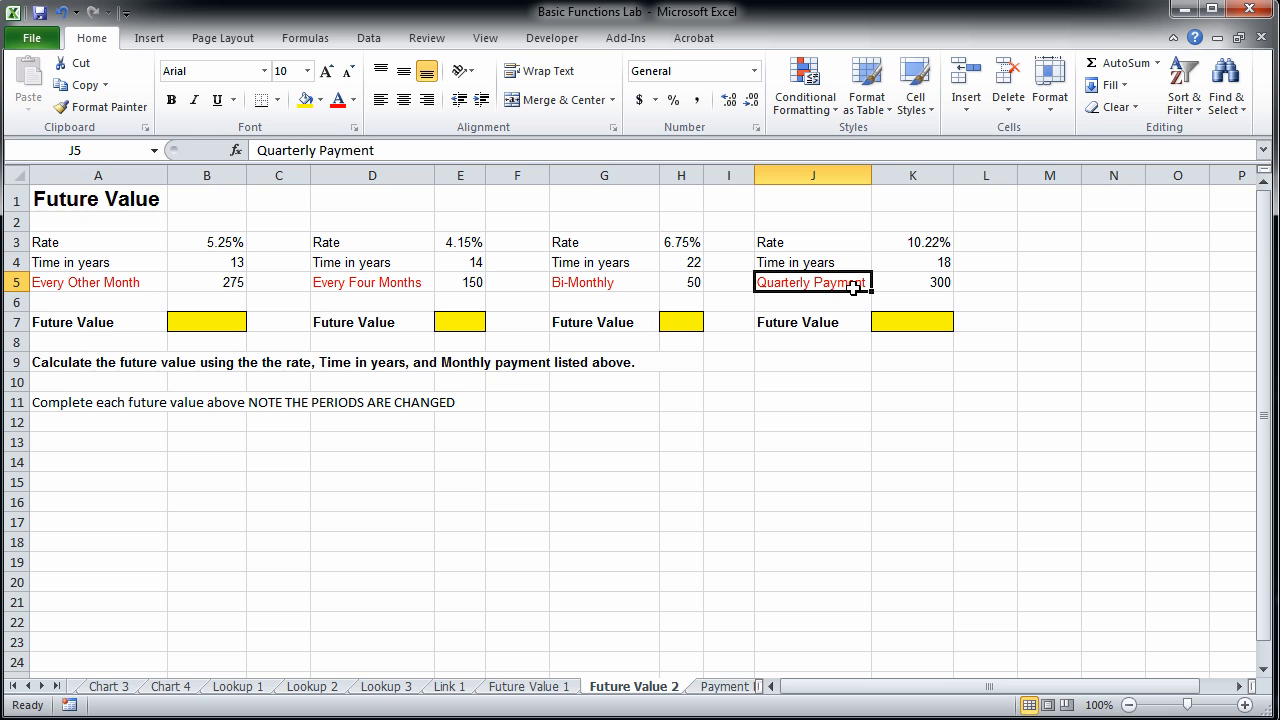
Look over the Payment Function 1 and 2 sheets and review the first loan's amount, rate and time on Payment Function 1.
{"action": "left_click", "coordinate": [728, 690]}
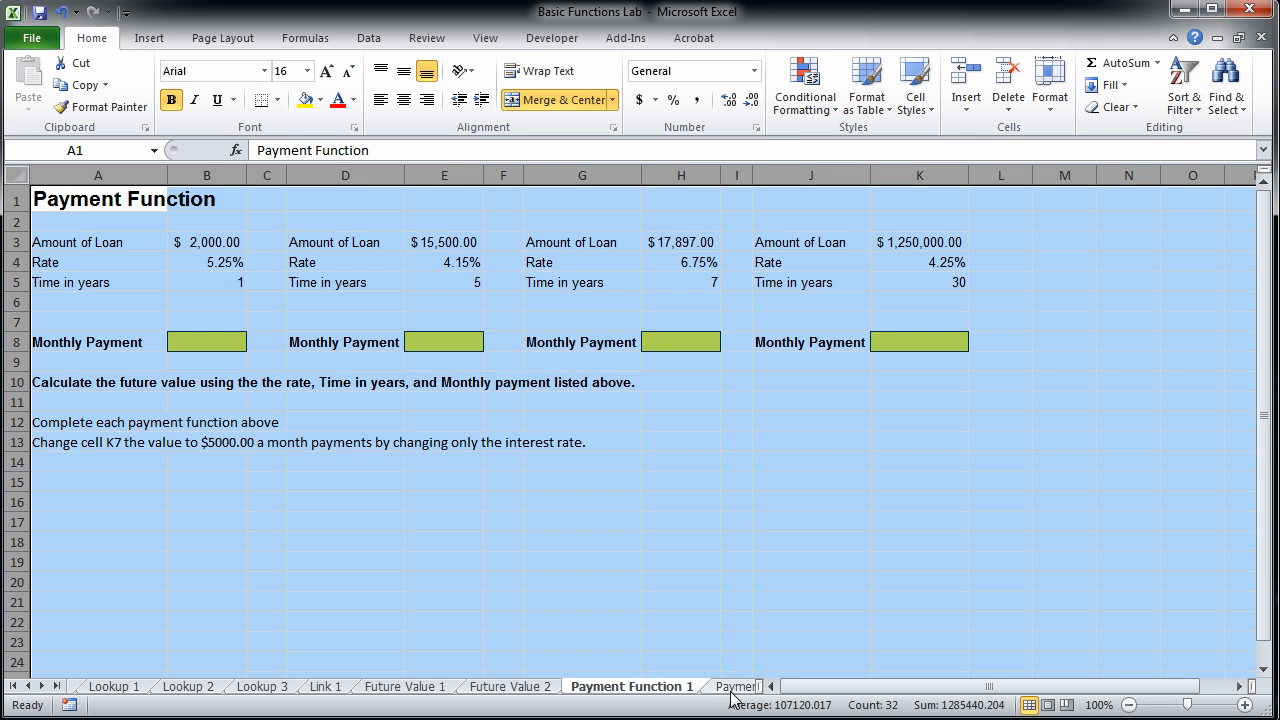
{"action": "left_click", "coordinate": [732, 690]}
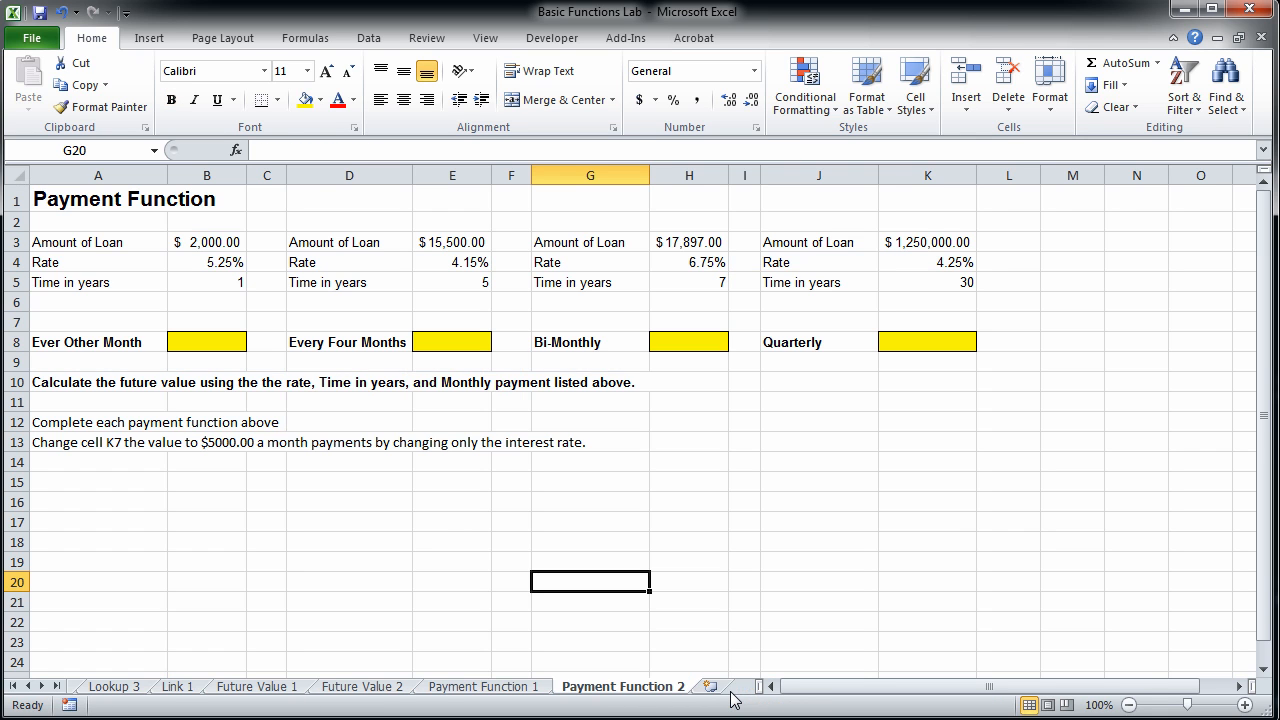
{"action": "left_click", "coordinate": [512, 688]}
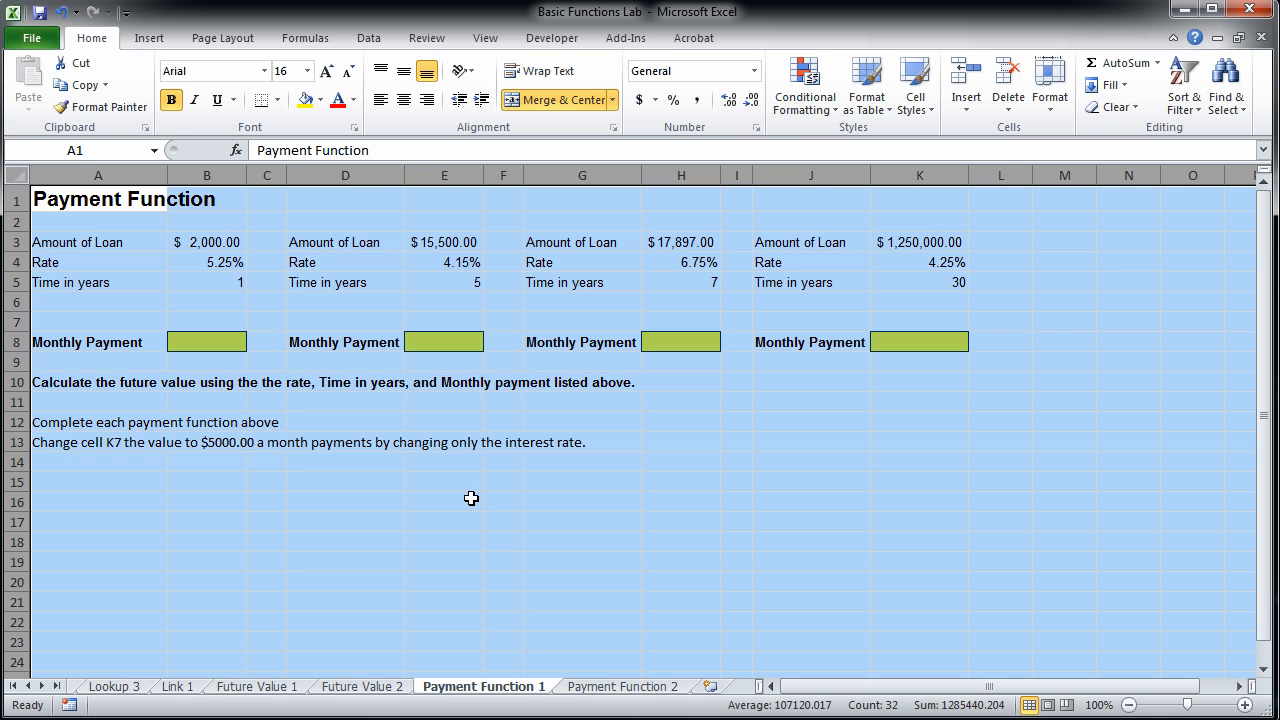
{"action": "left_click", "coordinate": [206, 340]}
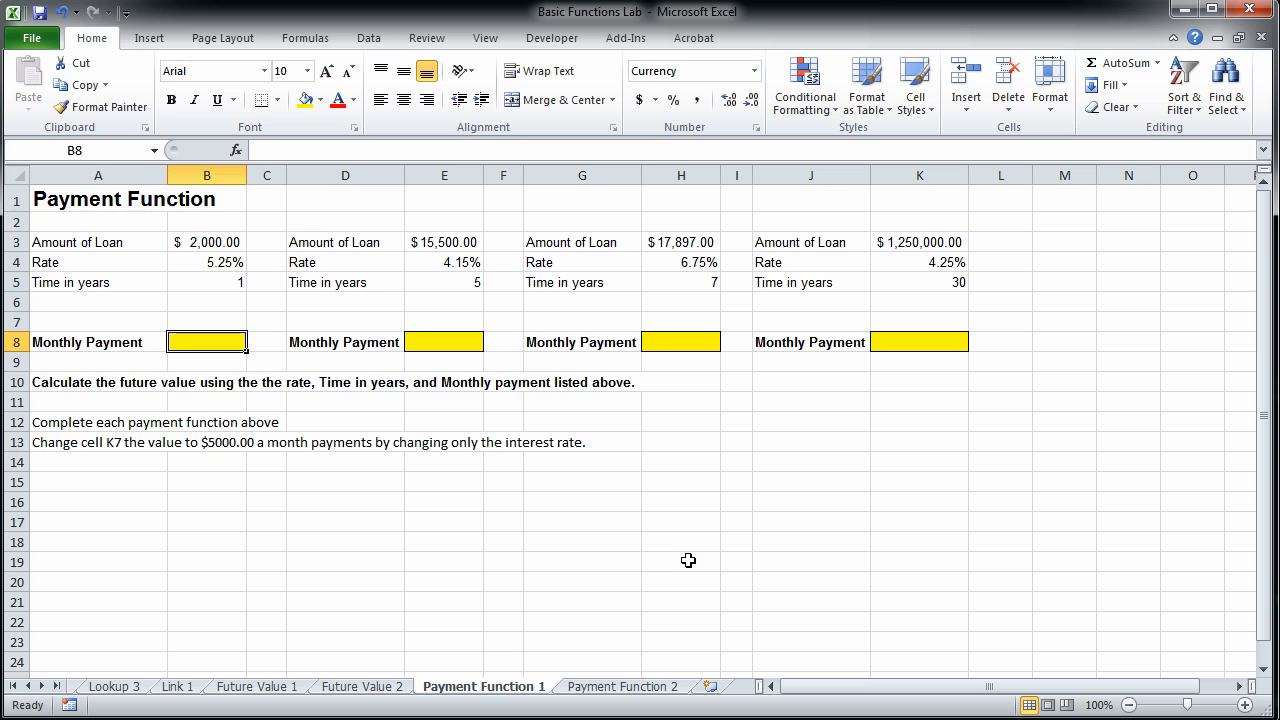
{"action": "left_click", "coordinate": [190, 243]}
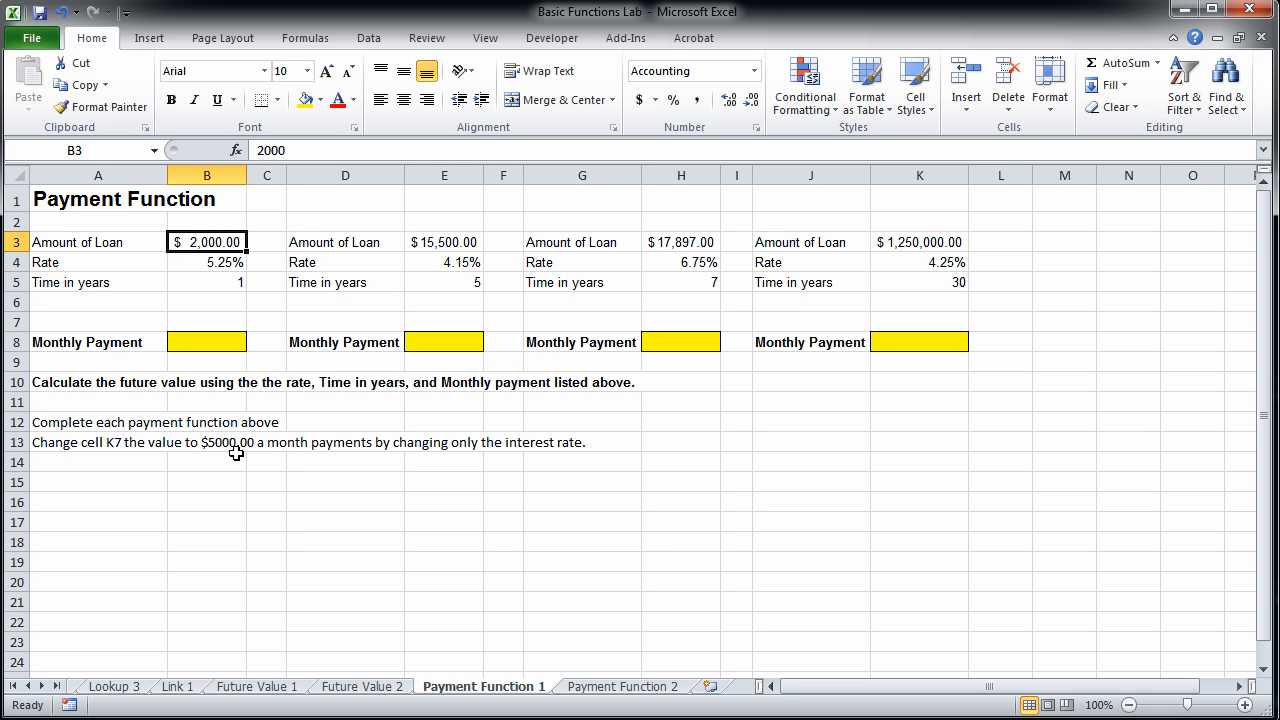
{"action": "left_click", "coordinate": [238, 263]}
{"action": "left_click", "coordinate": [236, 281]}
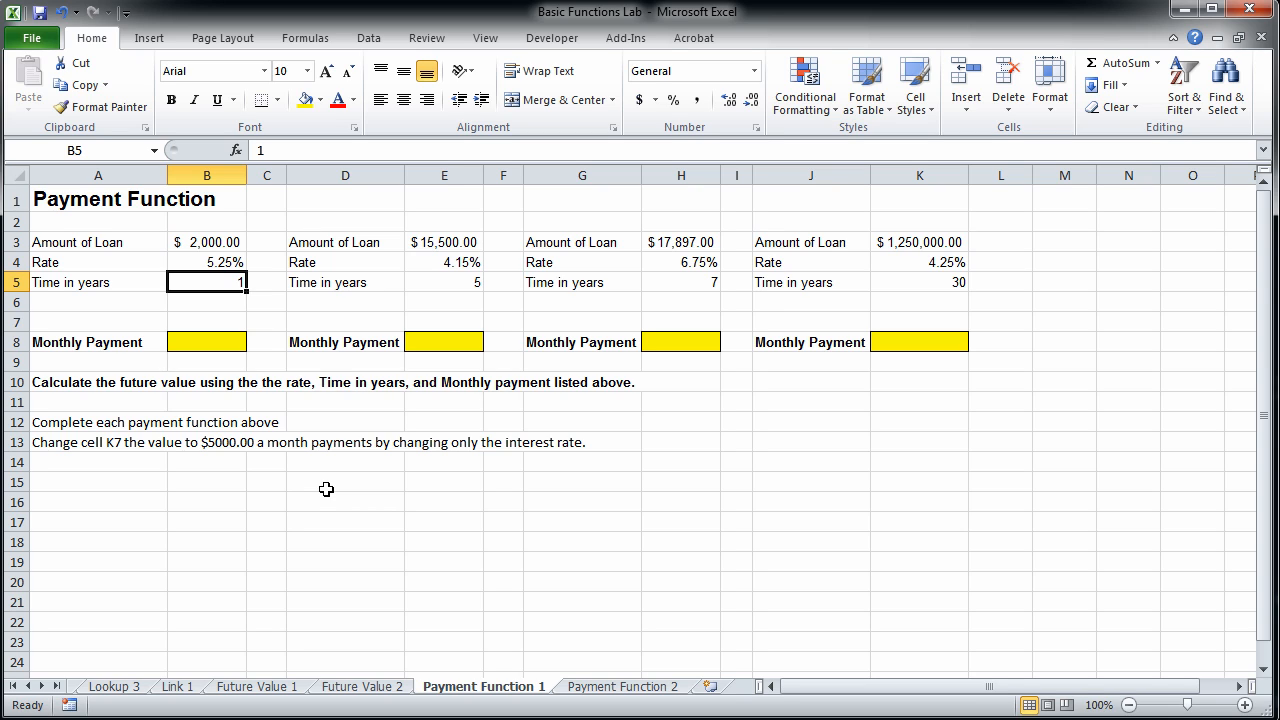
Search for the PMT function for cell B8 and open its arguments.
{"action": "left_click", "coordinate": [238, 341]}
{"action": "left_click", "coordinate": [1157, 63]}
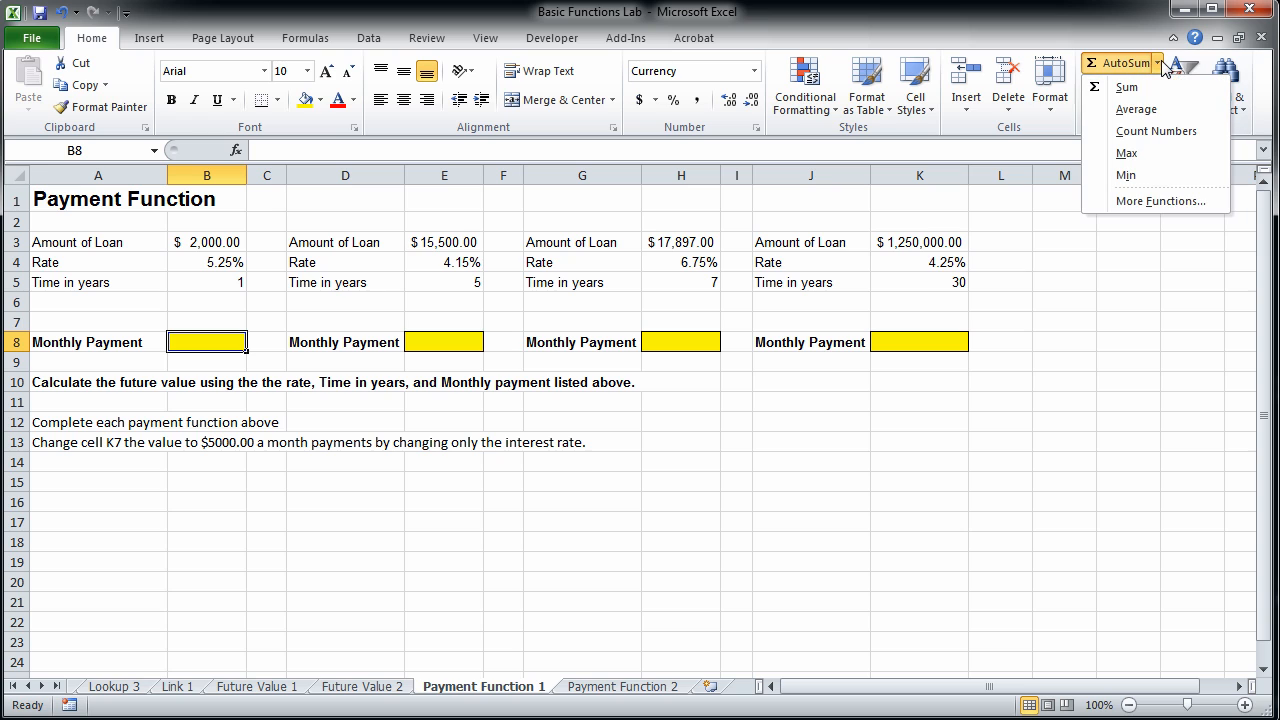
{"action": "left_click", "coordinate": [1153, 202]}
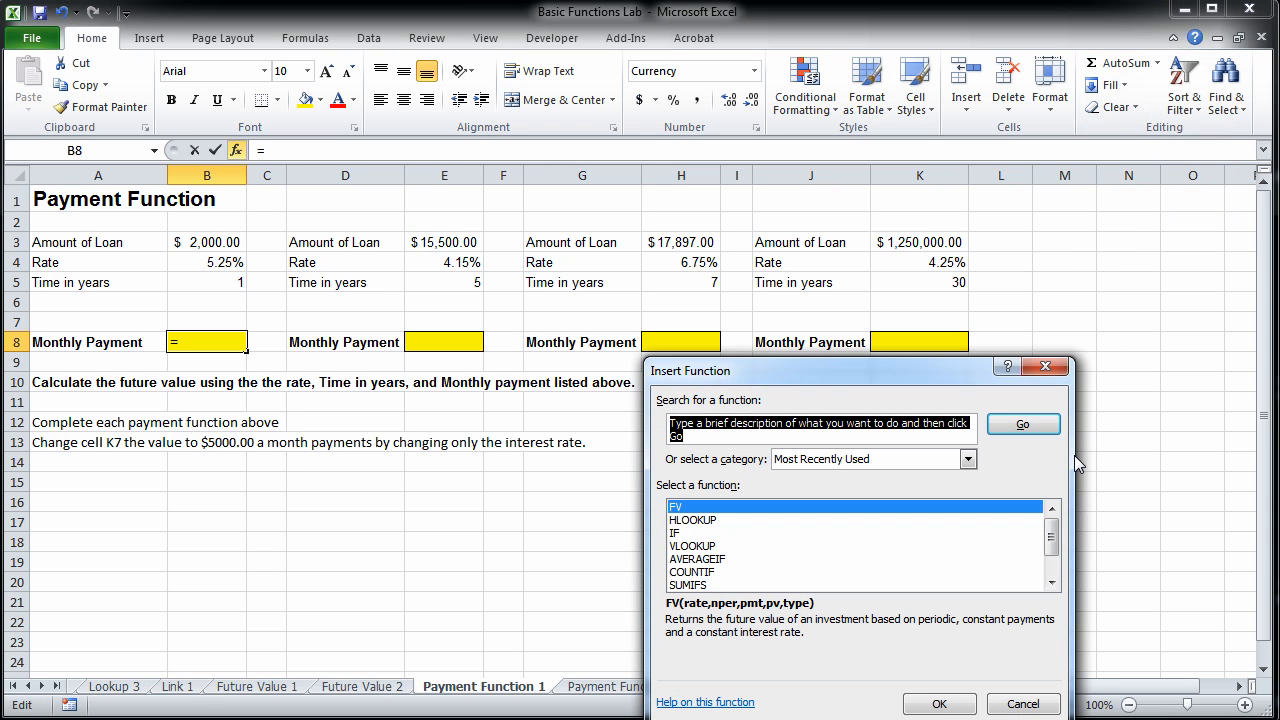
{"action": "type", "text": "PMY"}
{"action": "key", "text": "BackSpace"}
{"action": "type", "text": "T"}
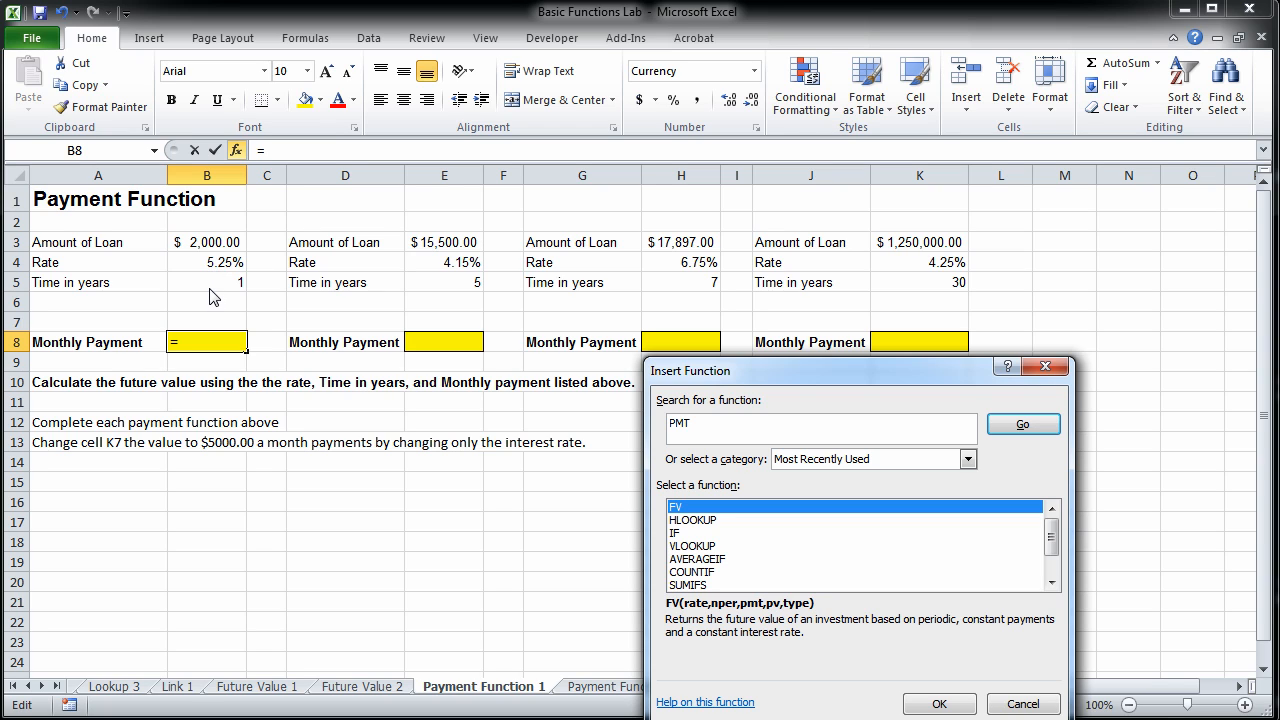
{"action": "left_click", "coordinate": [1053, 430]}
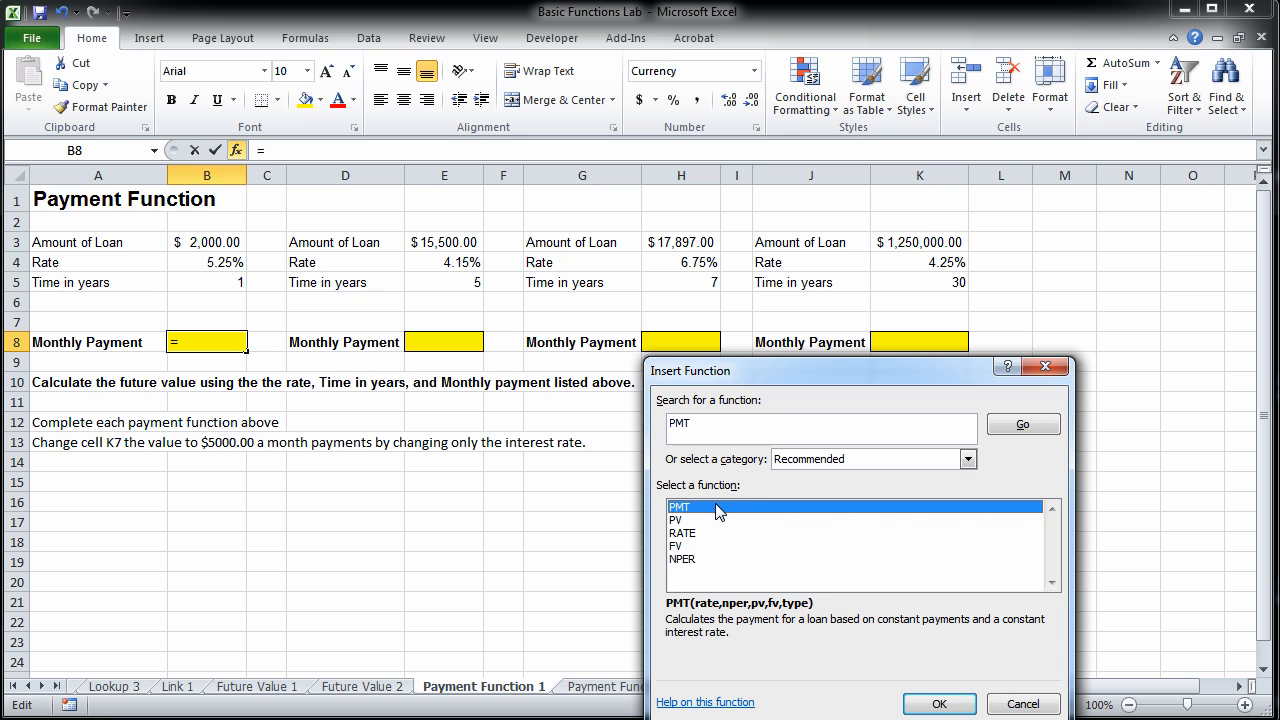
{"action": "double_click", "coordinate": [719, 508]}
{"action": "mouse_move", "coordinate": [733, 385]}
{"action": "left_mouse_down"}
{"action": "mouse_move", "coordinate": [733, 353]}
{"action": "mouse_move", "coordinate": [731, 365]}
{"action": "left_mouse_up"}
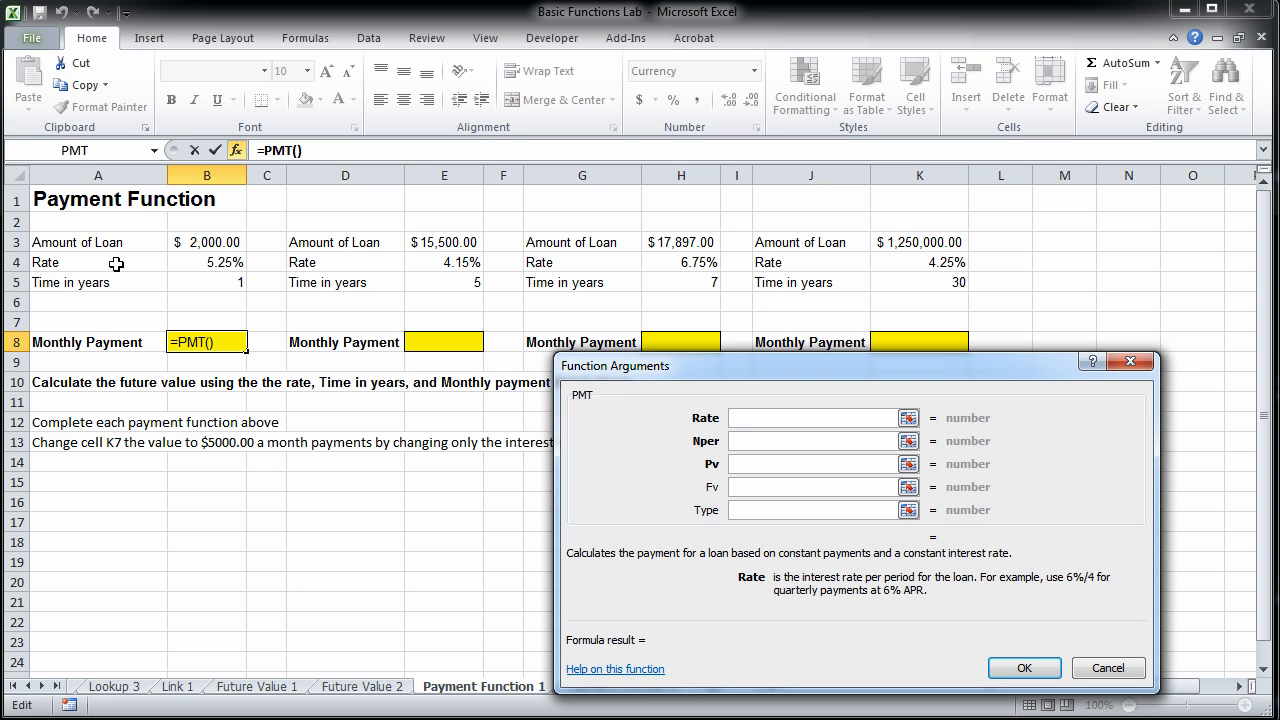
Set the PMT function's Rate to B4/12 and its Nper to B5*12.
{"action": "left_click", "coordinate": [206, 263]}
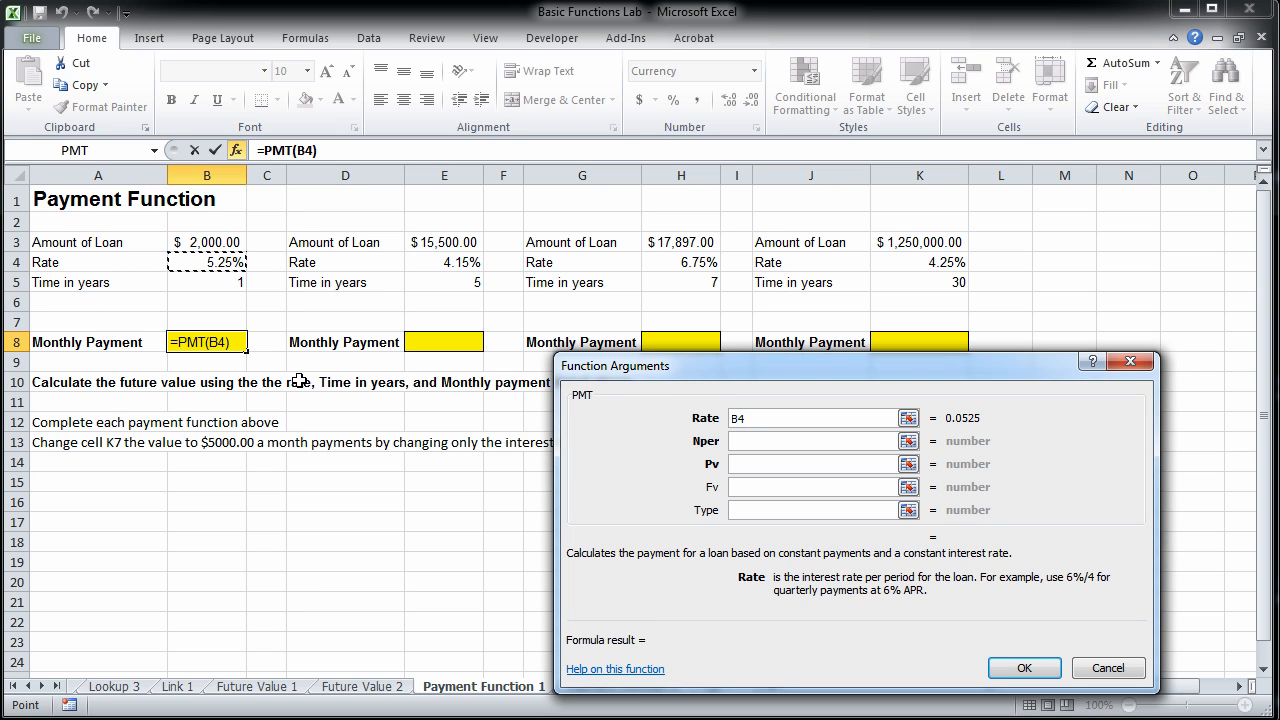
{"action": "type", "text": "/12"}
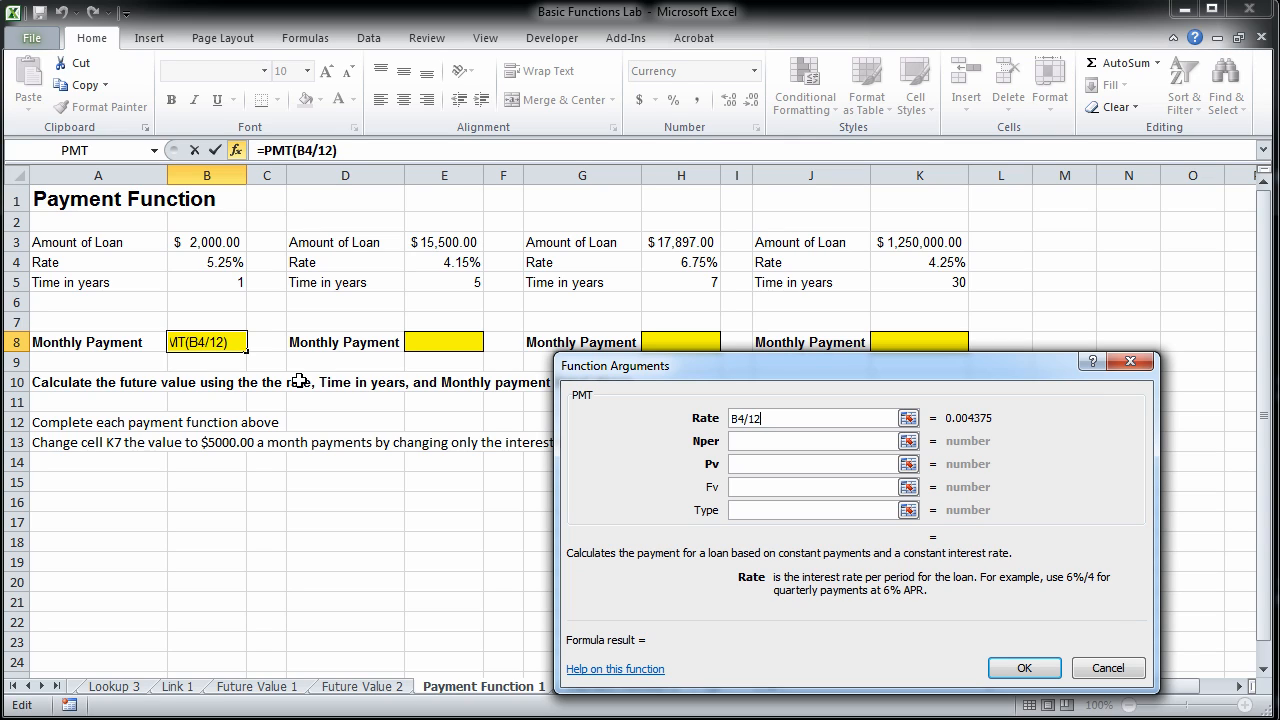
{"action": "left_click", "coordinate": [829, 444]}
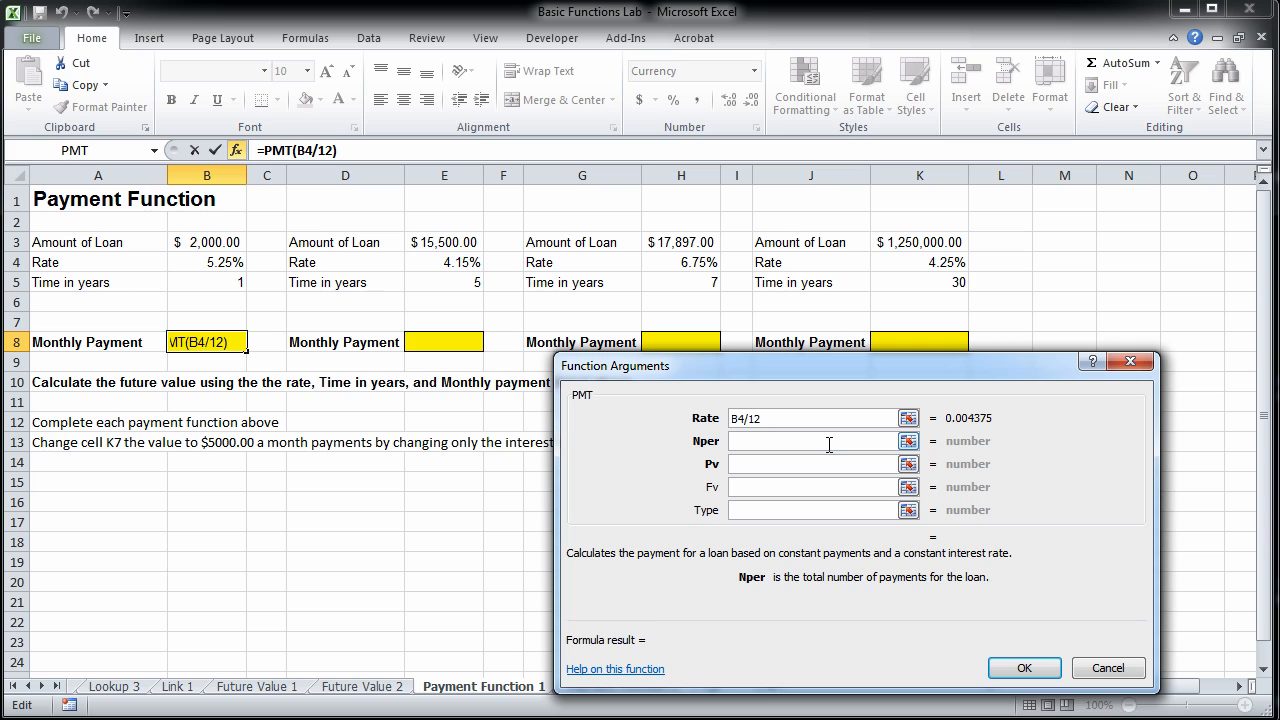
{"action": "left_click", "coordinate": [189, 280]}
{"action": "type", "text": "*12"}
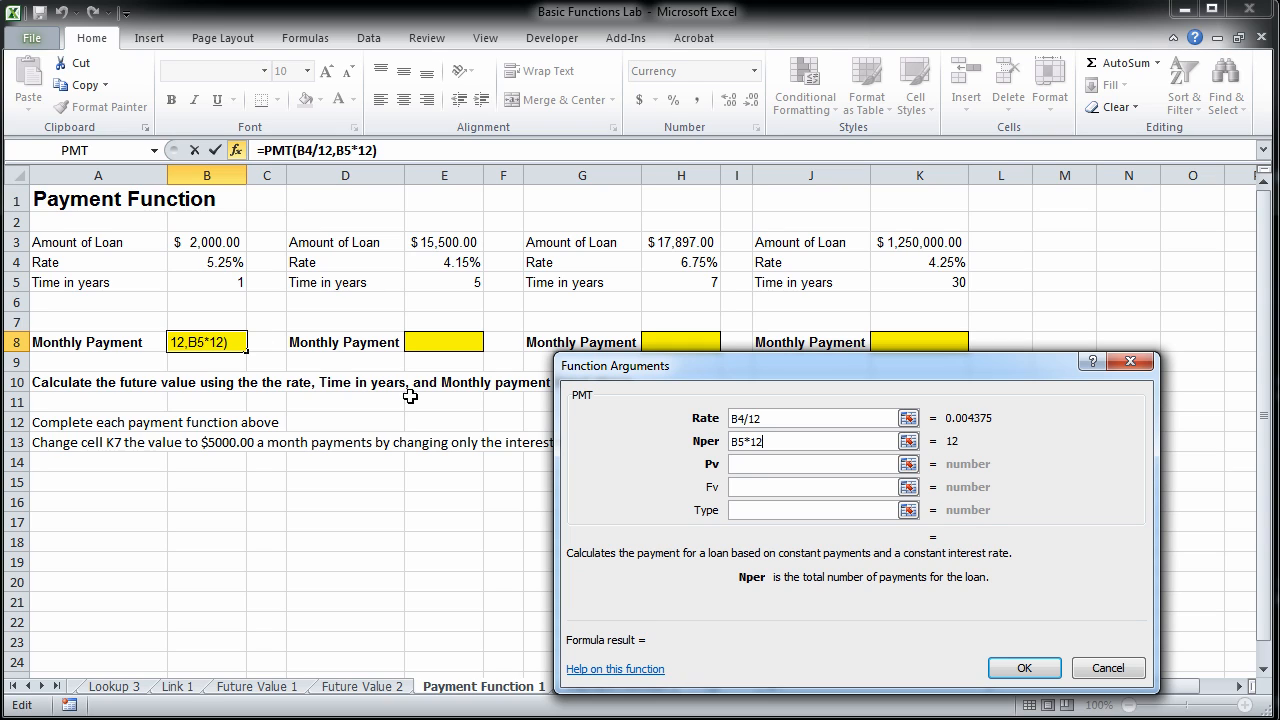
Set the PMT function's Pv to -B3, leave Fv and Type empty, and insert the formula in B8.
{"action": "left_click", "coordinate": [751, 468]}
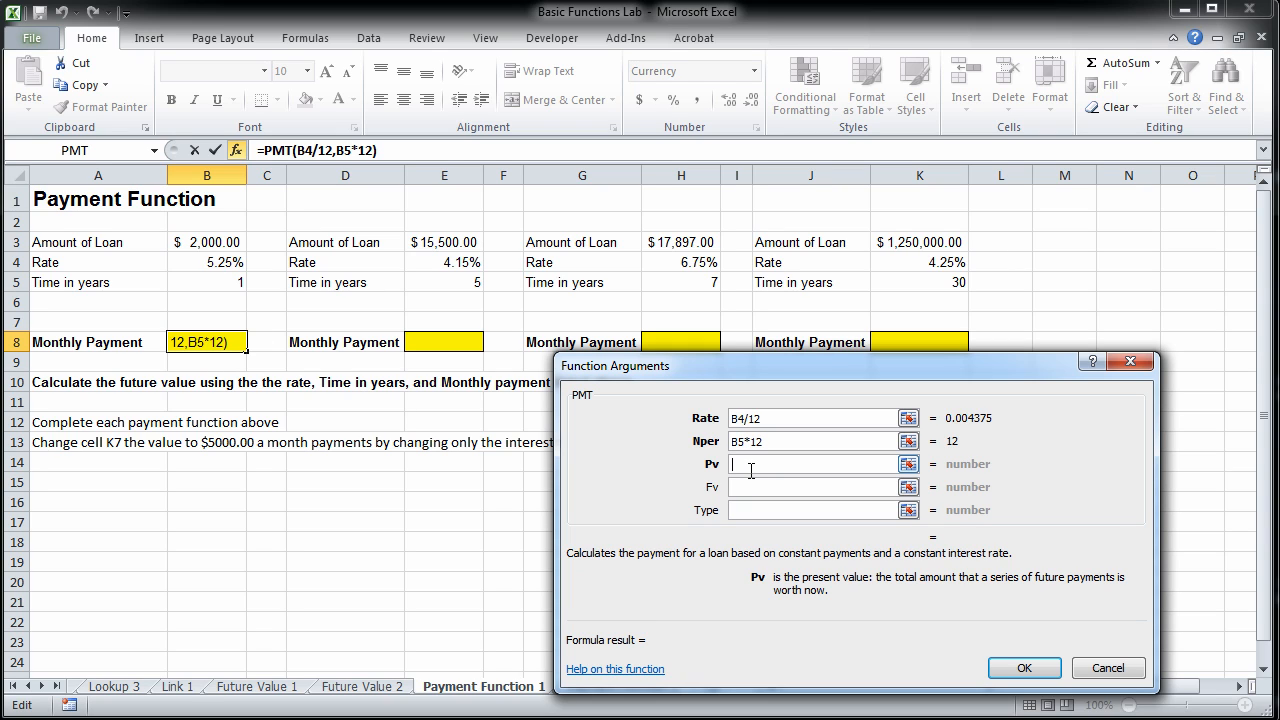
{"action": "type", "text": "-"}
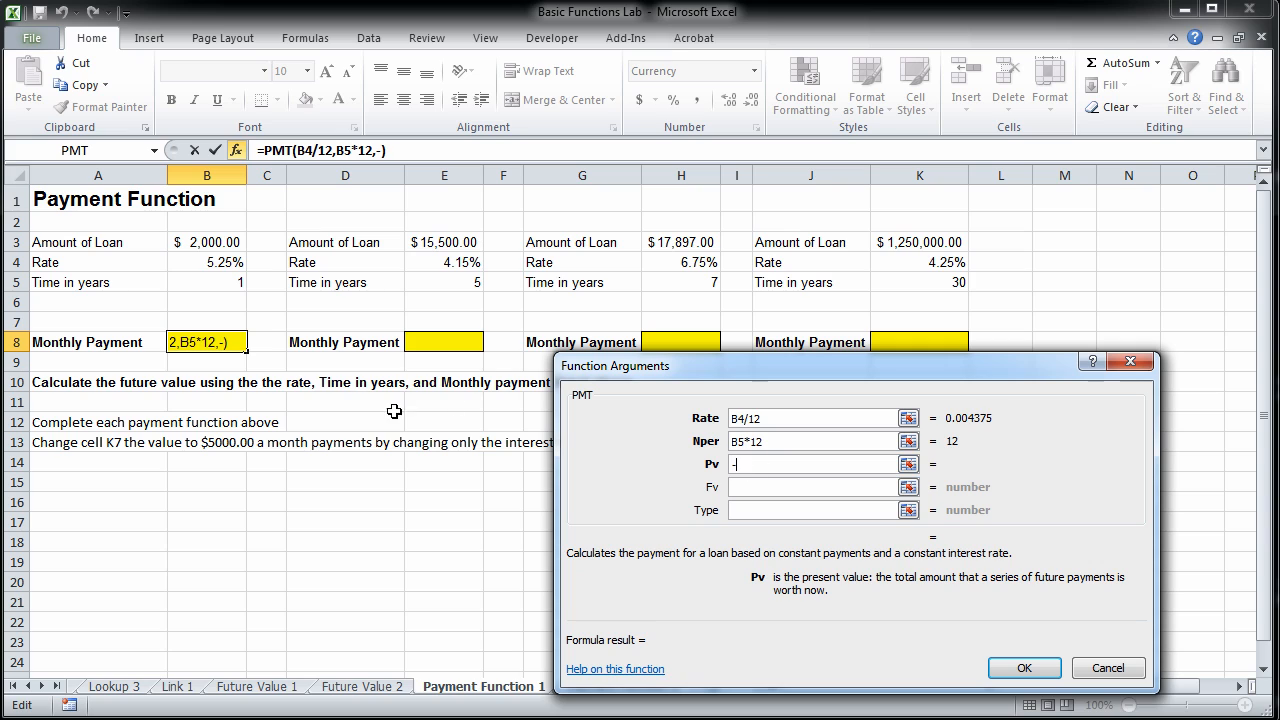
{"action": "left_click", "coordinate": [205, 245]}
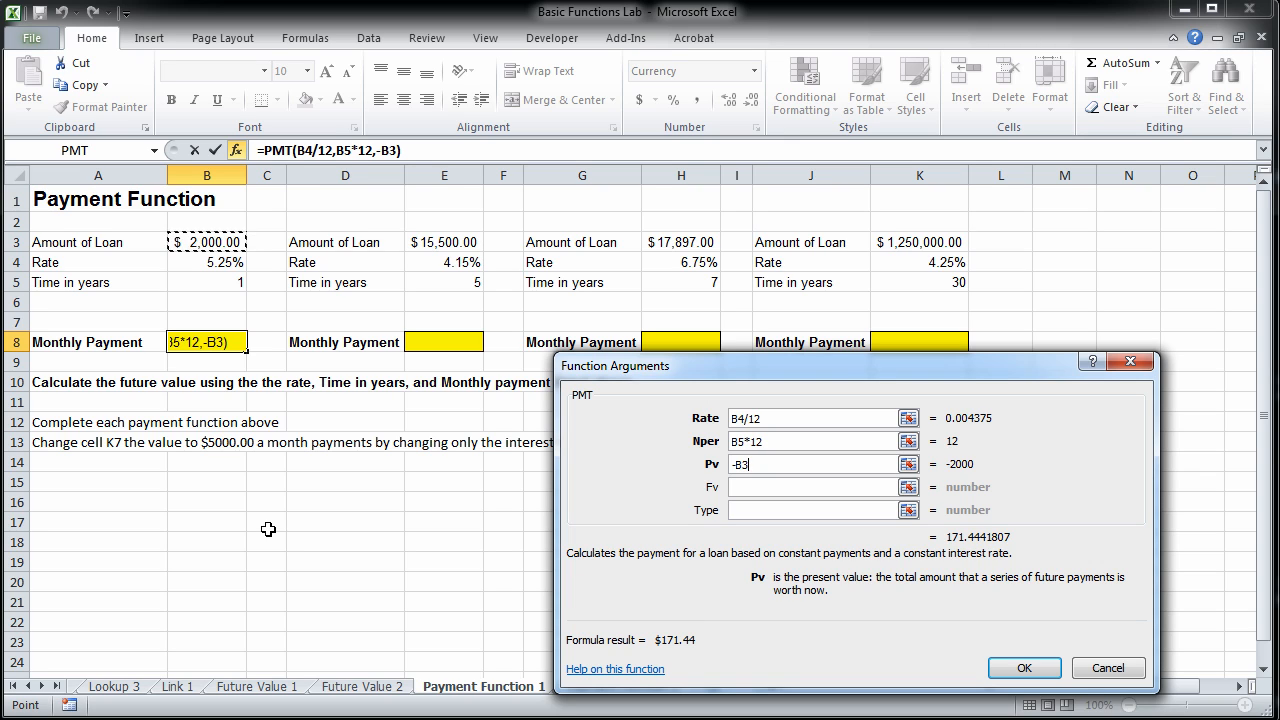
{"action": "key", "text": "Return"}
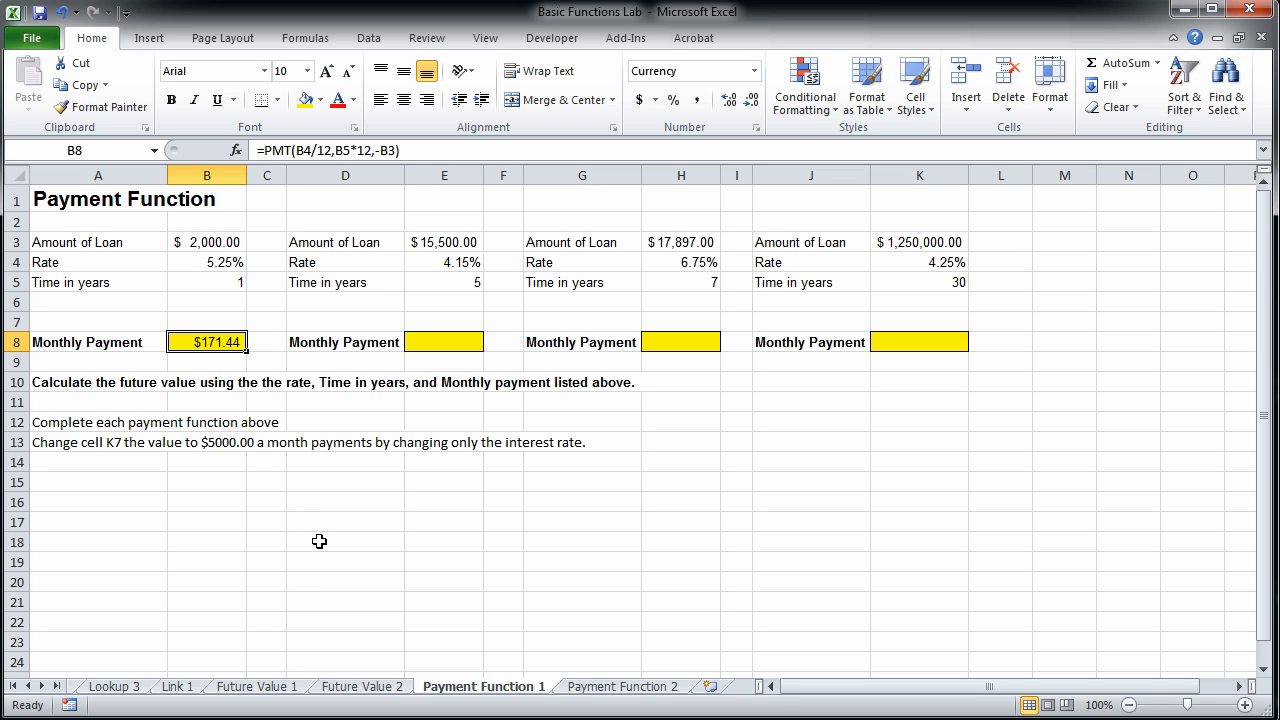
Enter the monthly payment 171.44 in B15 and the number of payments 12 in B16.
{"action": "left_click", "coordinate": [212, 482]}
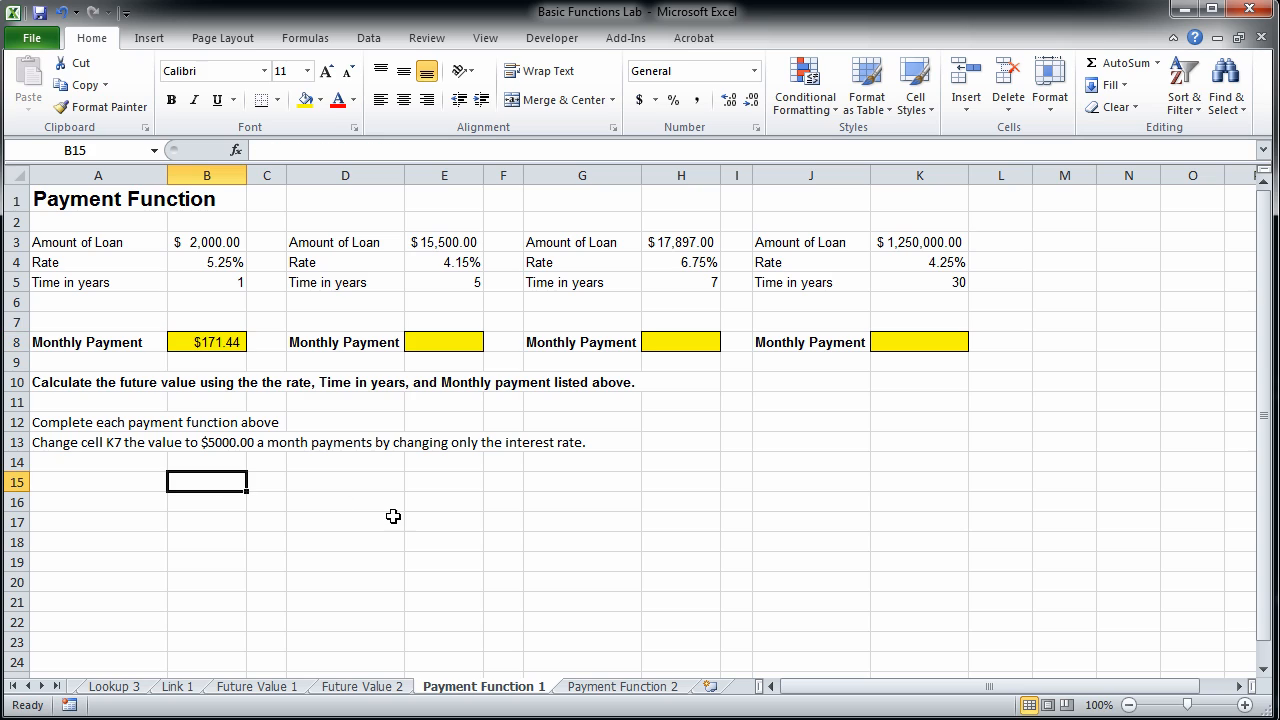
{"action": "type", "text": "171"}
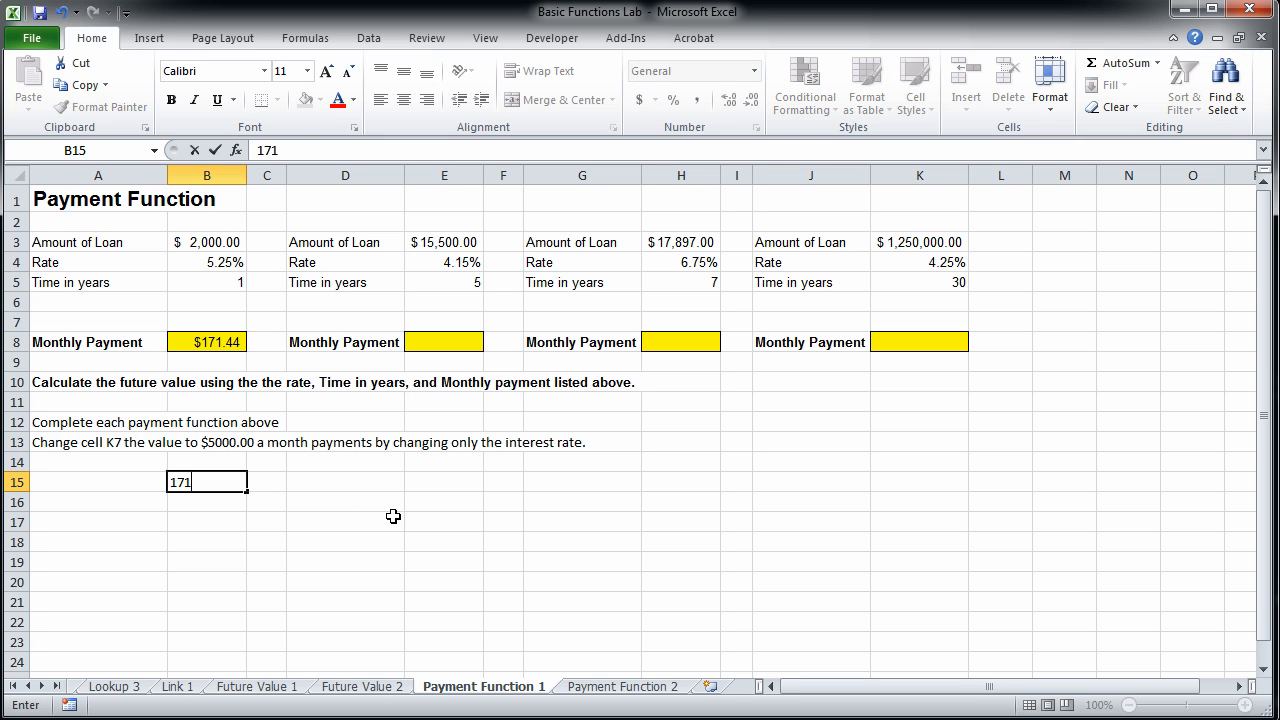
{"action": "type", "text": ".44"}
{"action": "key", "text": "Return"}
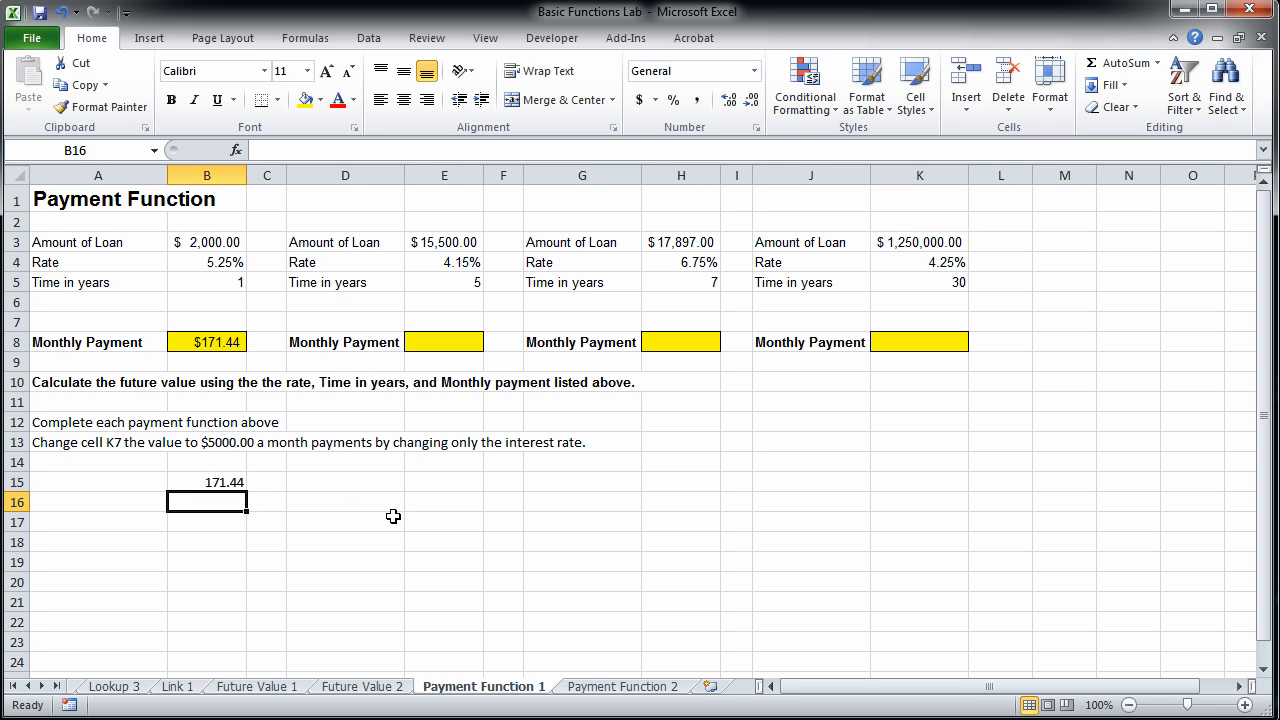
{"action": "type", "text": "12"}
{"action": "key", "text": "Return"}
Calculate the total repaid in B17 with =B15*B16 and compare it with the loan amount in B3.
{"action": "type", "text": "="}
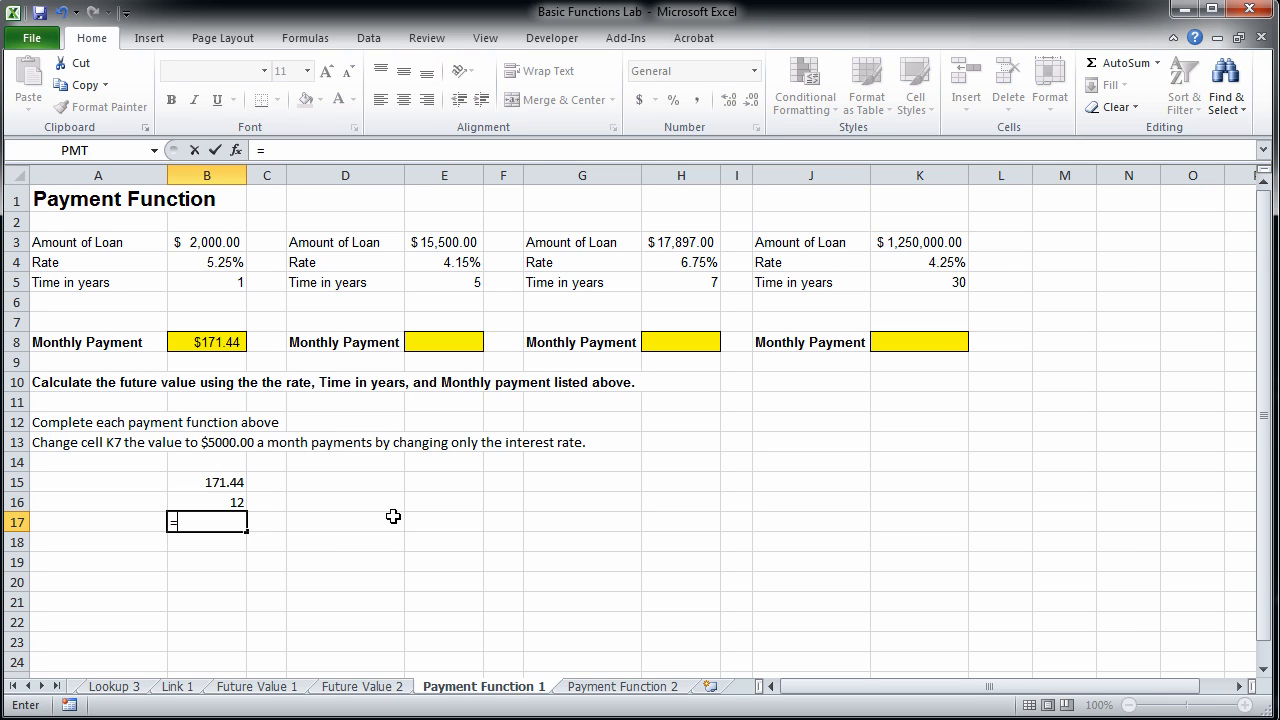
{"action": "left_click", "coordinate": [185, 482]}
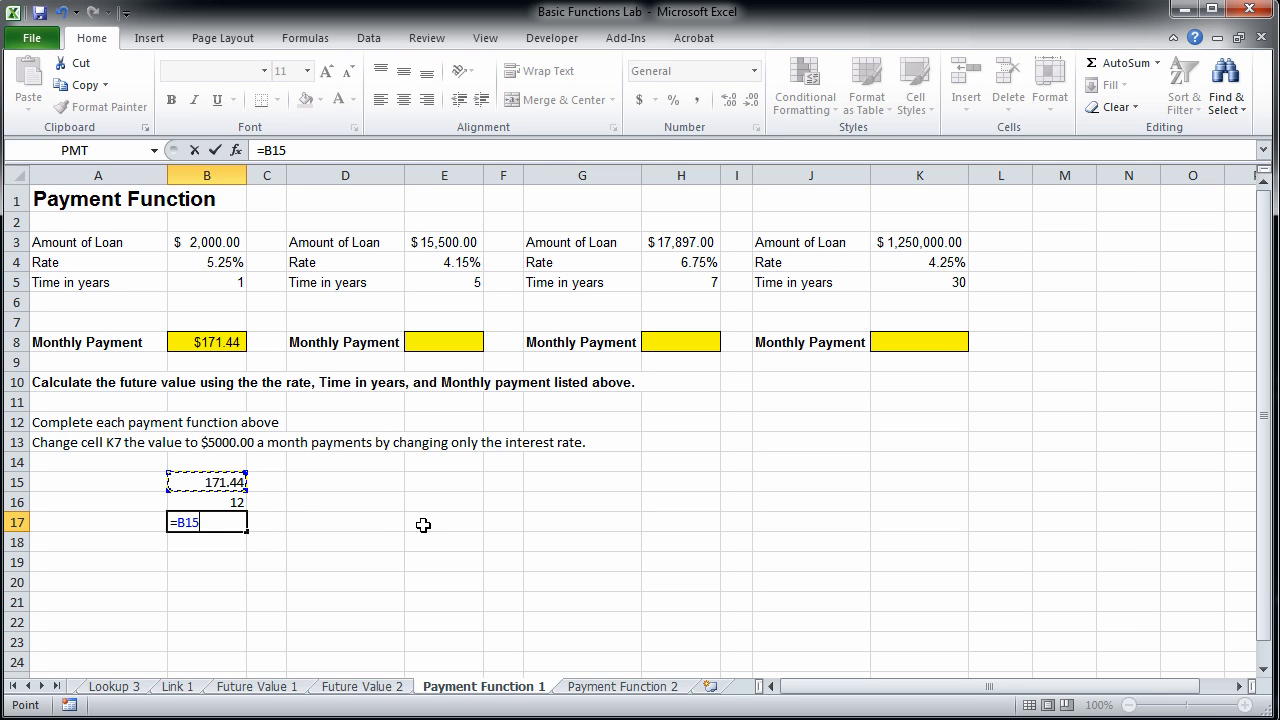
{"action": "type", "text": "*"}
{"action": "left_click", "coordinate": [229, 505]}
{"action": "key", "text": "Return"}
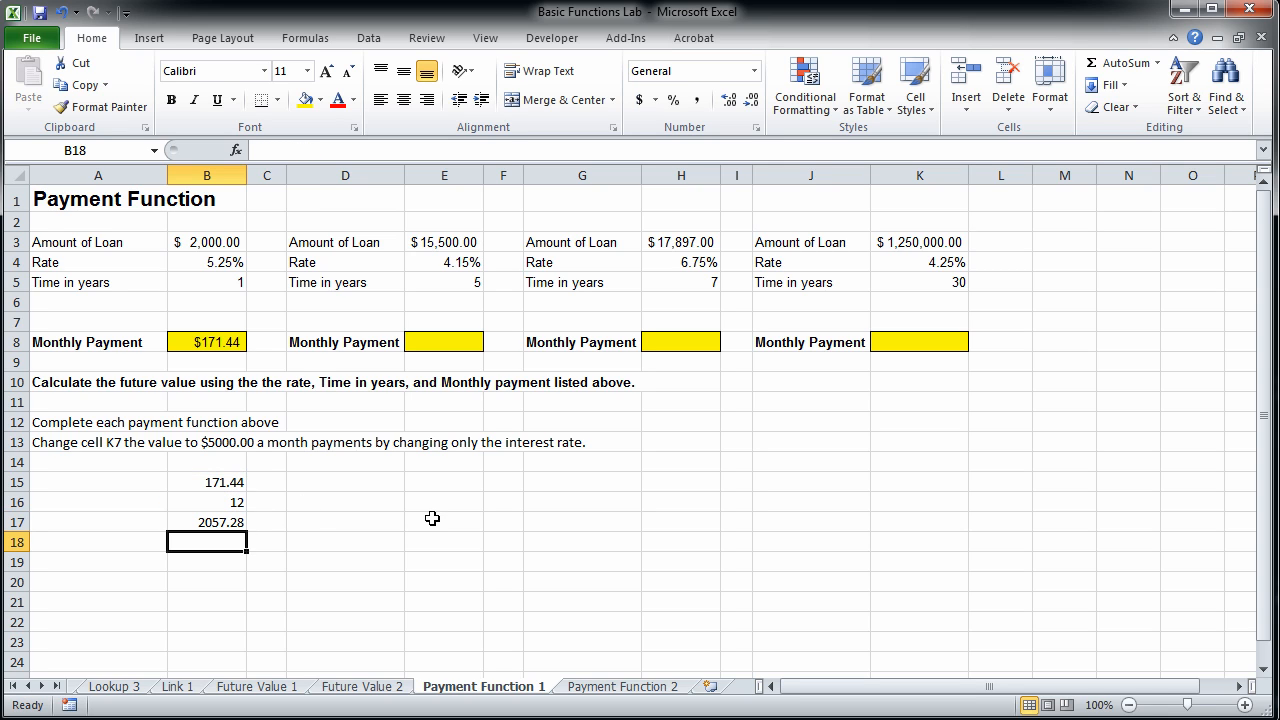
{"action": "left_click", "coordinate": [194, 522]}
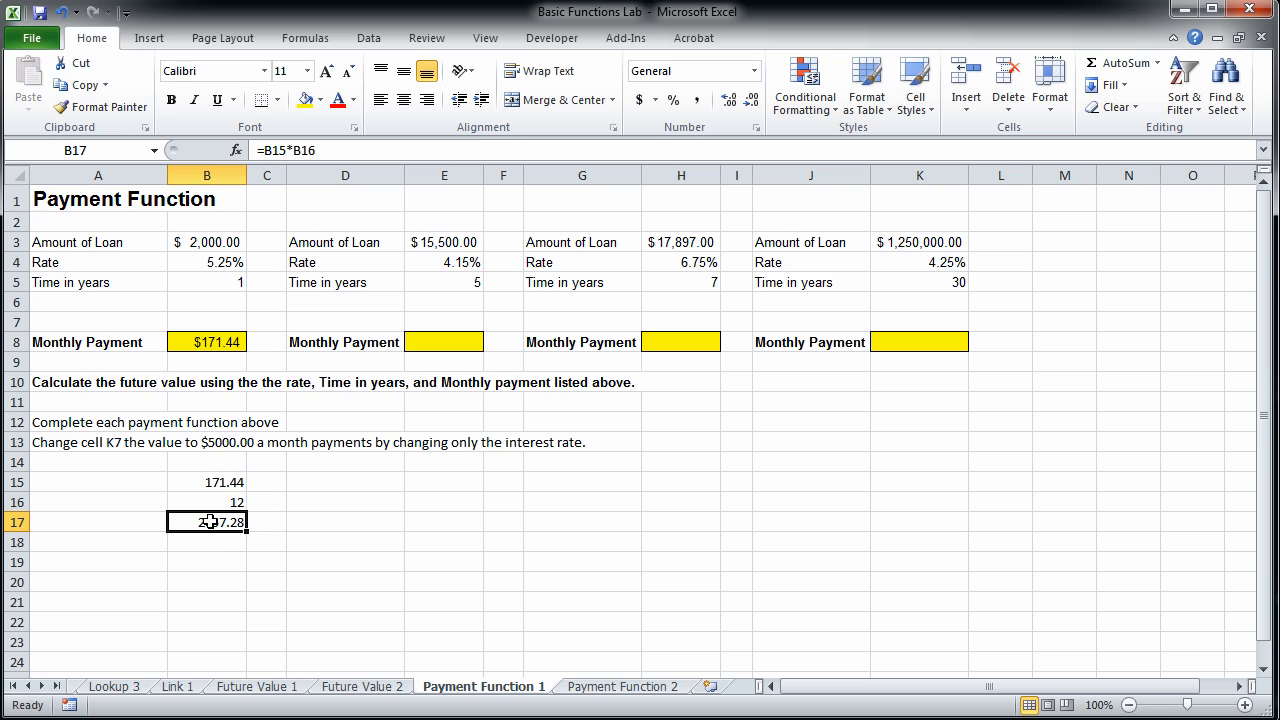
{"action": "left_click", "coordinate": [222, 236]}
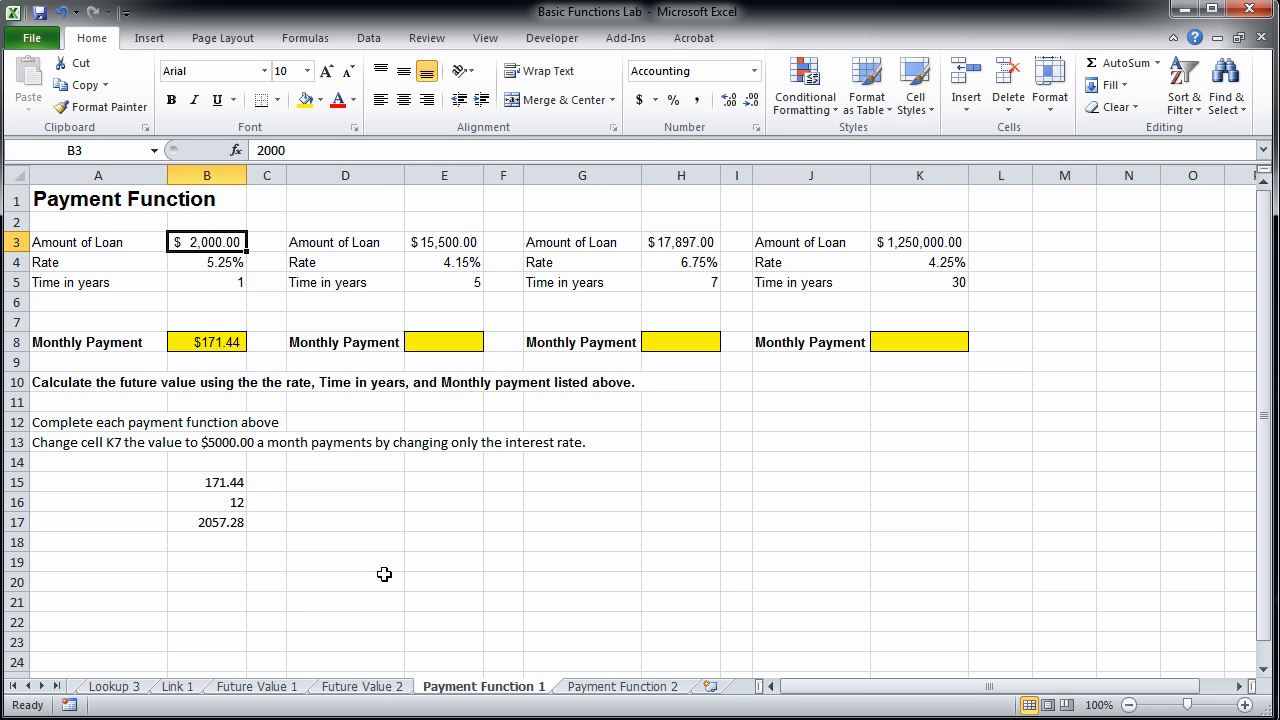
Copy the monthly payment formula from B8 into the yellow payment cells E8, H8 and K8.
{"action": "left_click", "coordinate": [219, 260]}
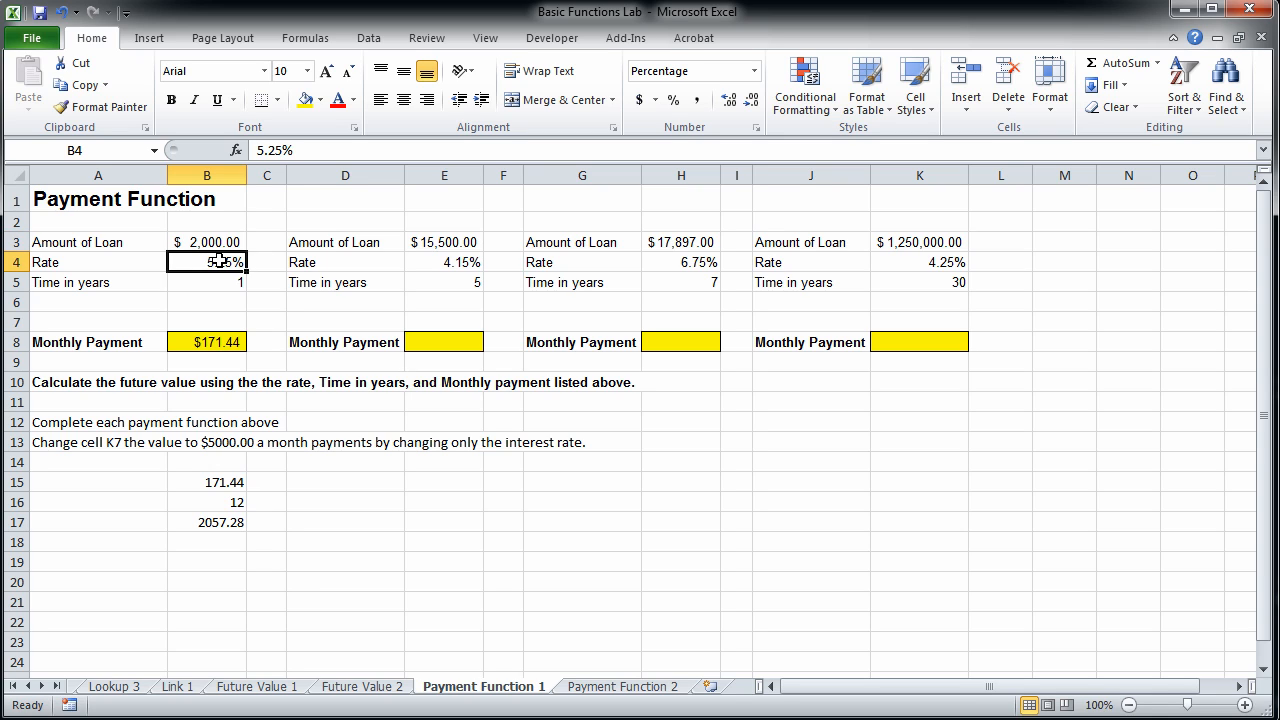
{"action": "left_click", "coordinate": [217, 342]}
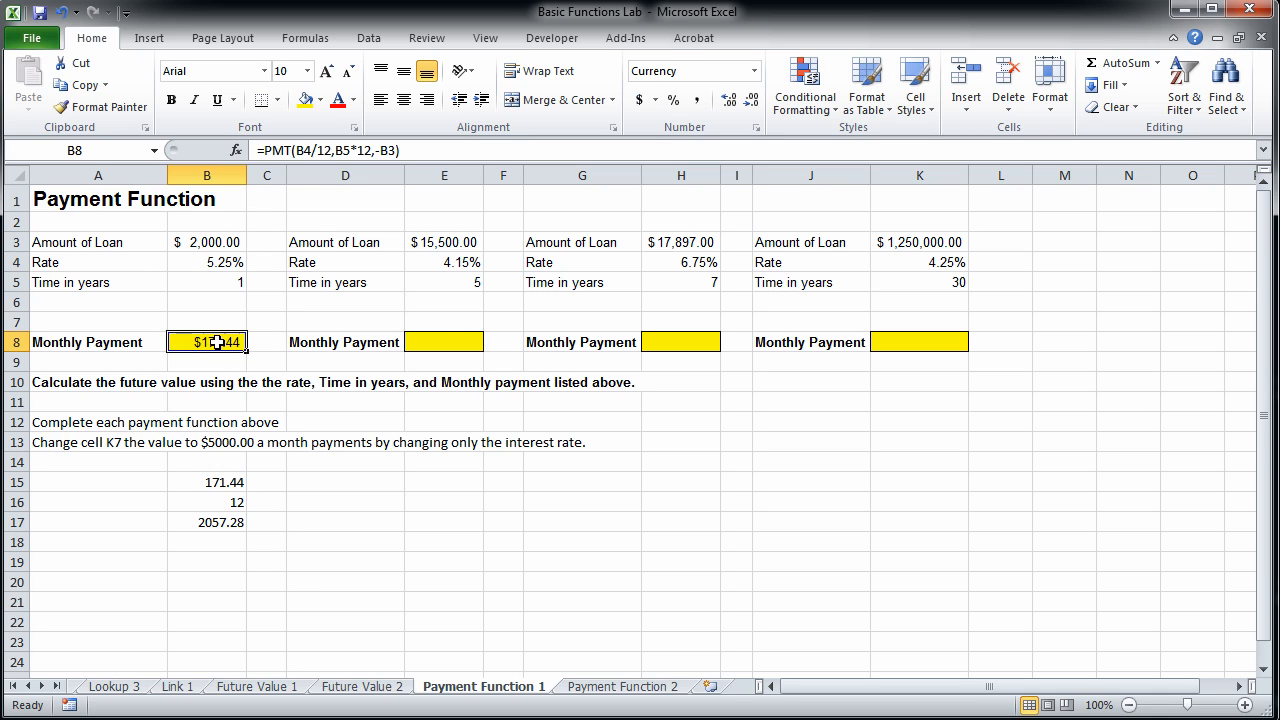
{"action": "key", "text": "ctrl+c"}
{"action": "left_click", "coordinate": [470, 341]}
{"action": "key", "text": "ctrl+v"}
{"action": "left_click", "coordinate": [684, 335]}
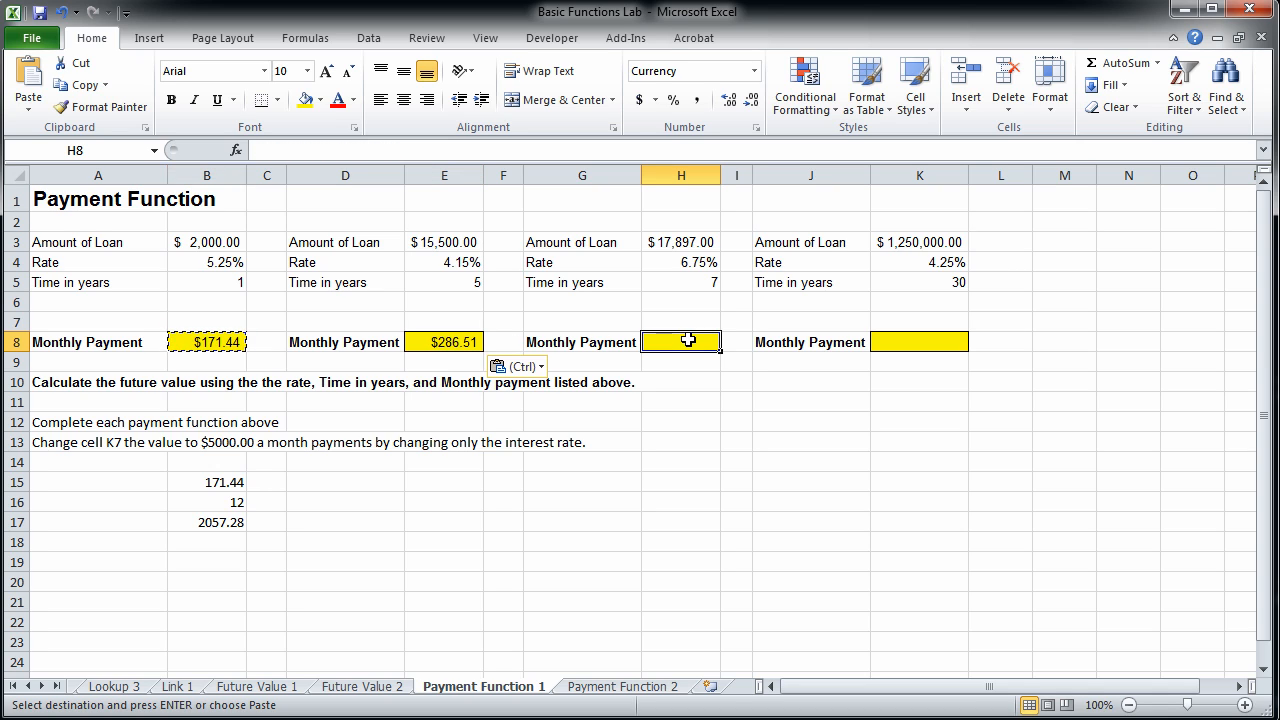
{"action": "key", "text": "ctrl+v"}
{"action": "left_click", "coordinate": [953, 347]}
{"action": "key", "text": "ctrl+v"}
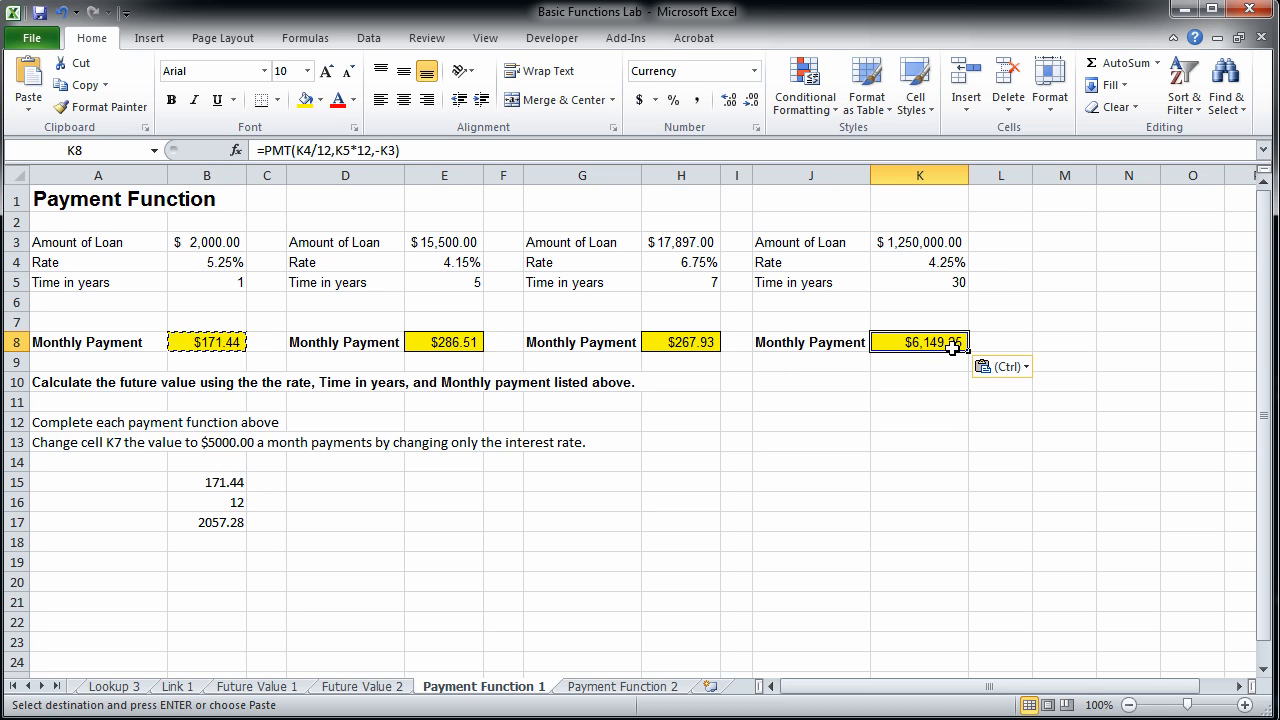
{"action": "left_click", "coordinate": [953, 421]}
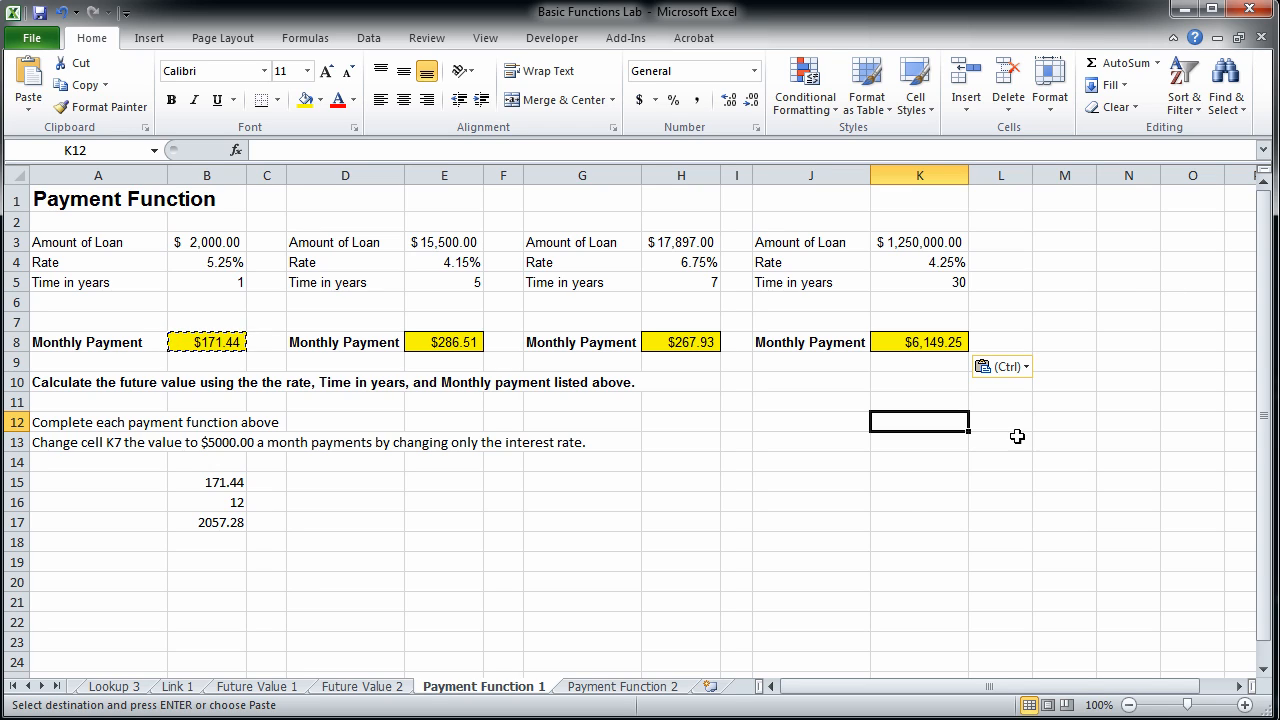
{"action": "left_click", "coordinate": [914, 496]}
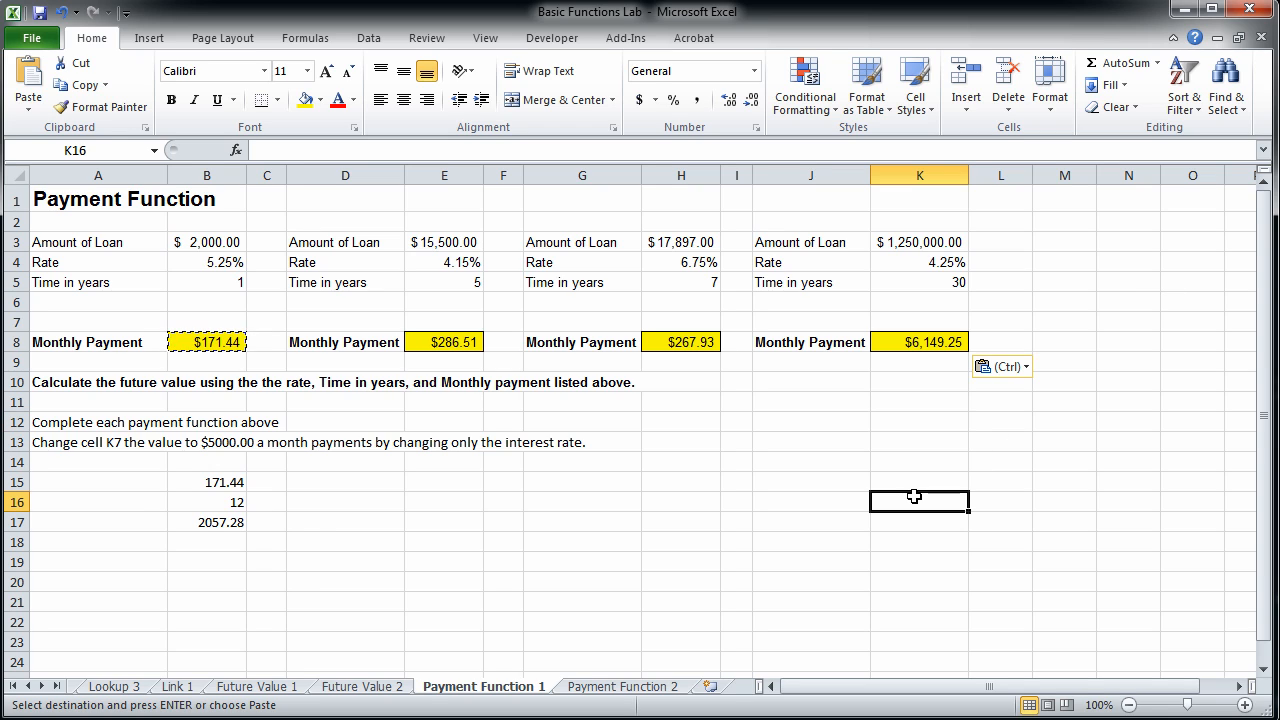
Clear the repayment check values from cells B15 to B17.
{"action": "left_click", "coordinate": [200, 481]}
{"action": "key", "text": "Delete"}
{"action": "key", "text": "Down"}
{"action": "key", "text": "Delete"}
{"action": "key", "text": "Down"}
{"action": "key", "text": "Delete"}
{"action": "key", "text": "Down"}
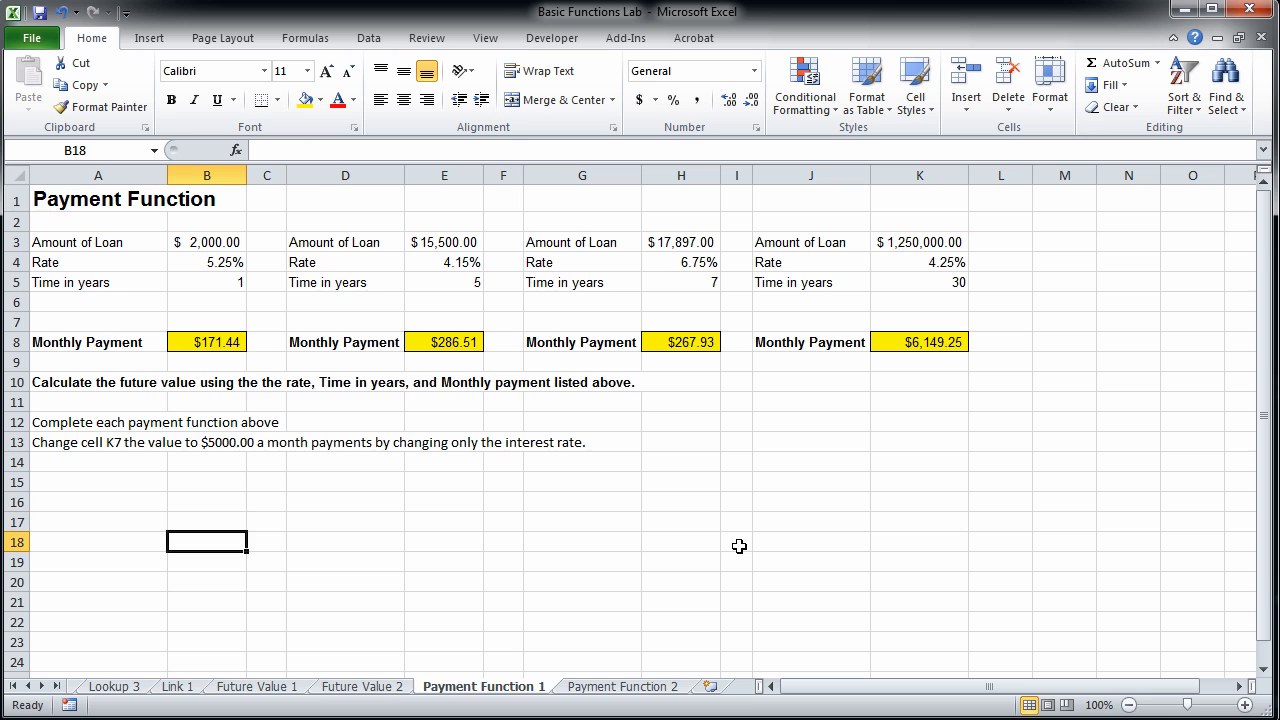
{"action": "left_click", "coordinate": [443, 506]}
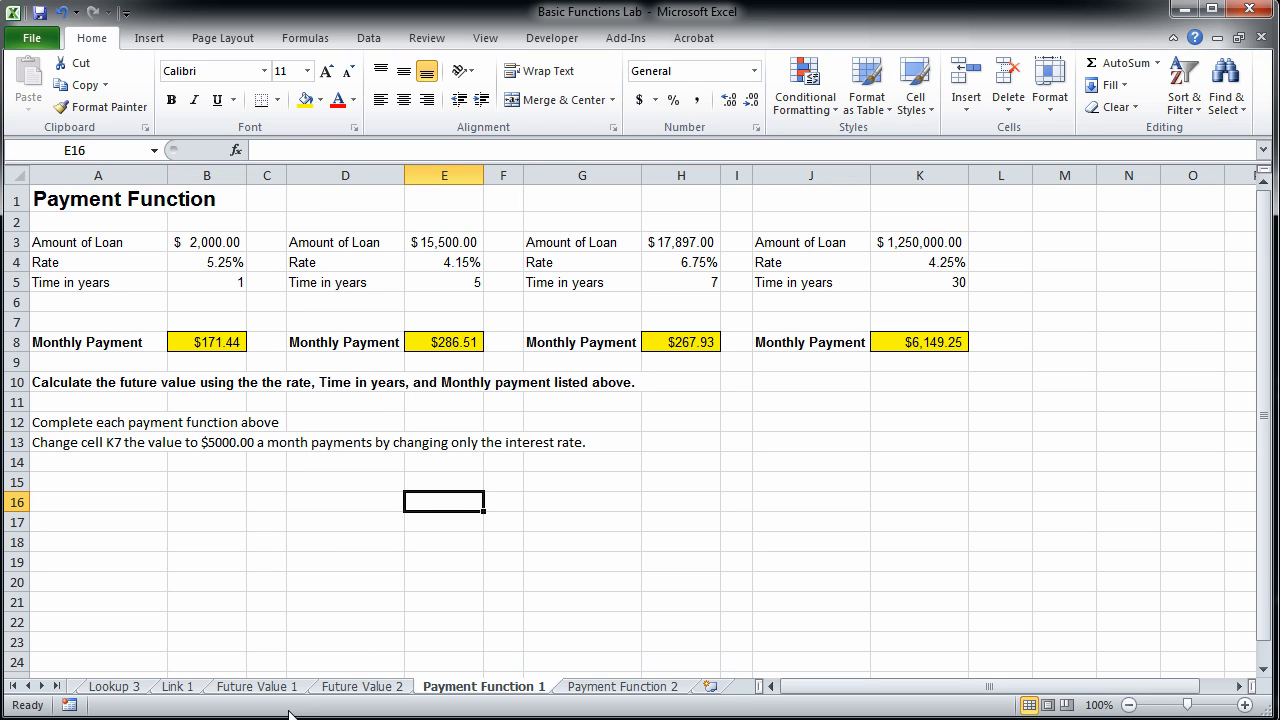
On the Future Value 1 sheet, set the time in years in H4 to 20 and review the future value in H7.
{"action": "left_click", "coordinate": [265, 685]}
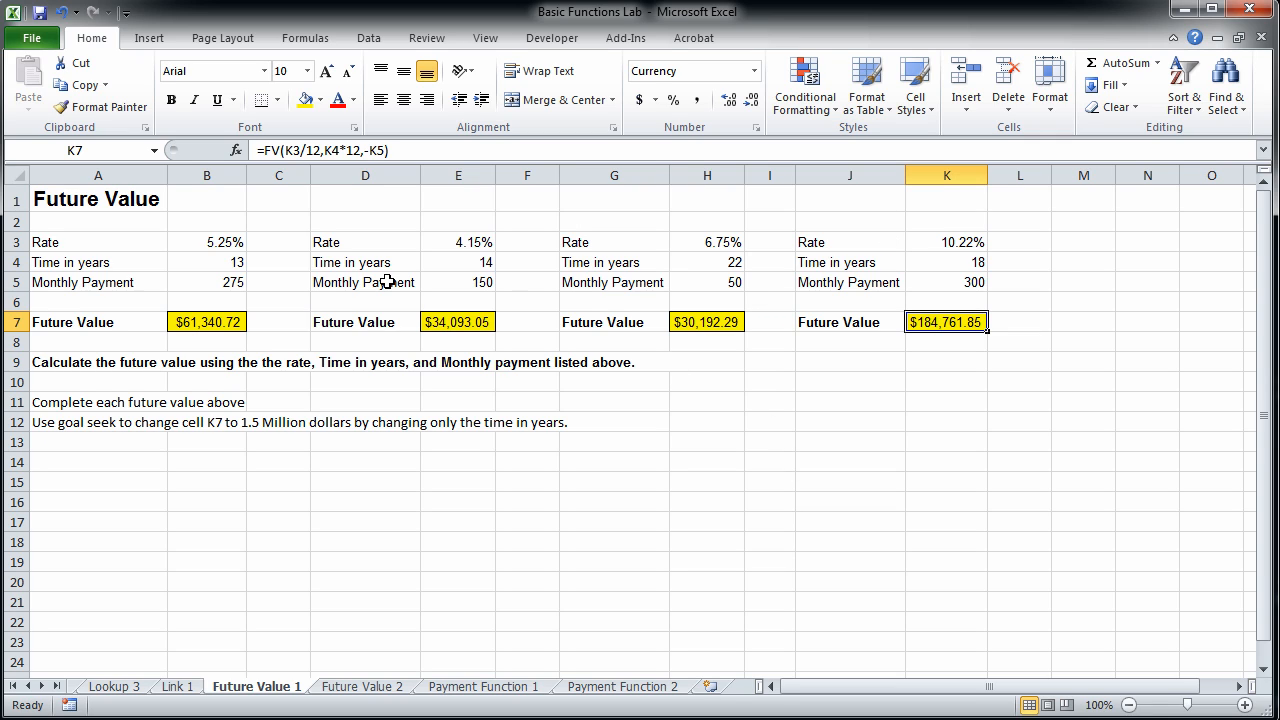
{"action": "left_click", "coordinate": [697, 263]}
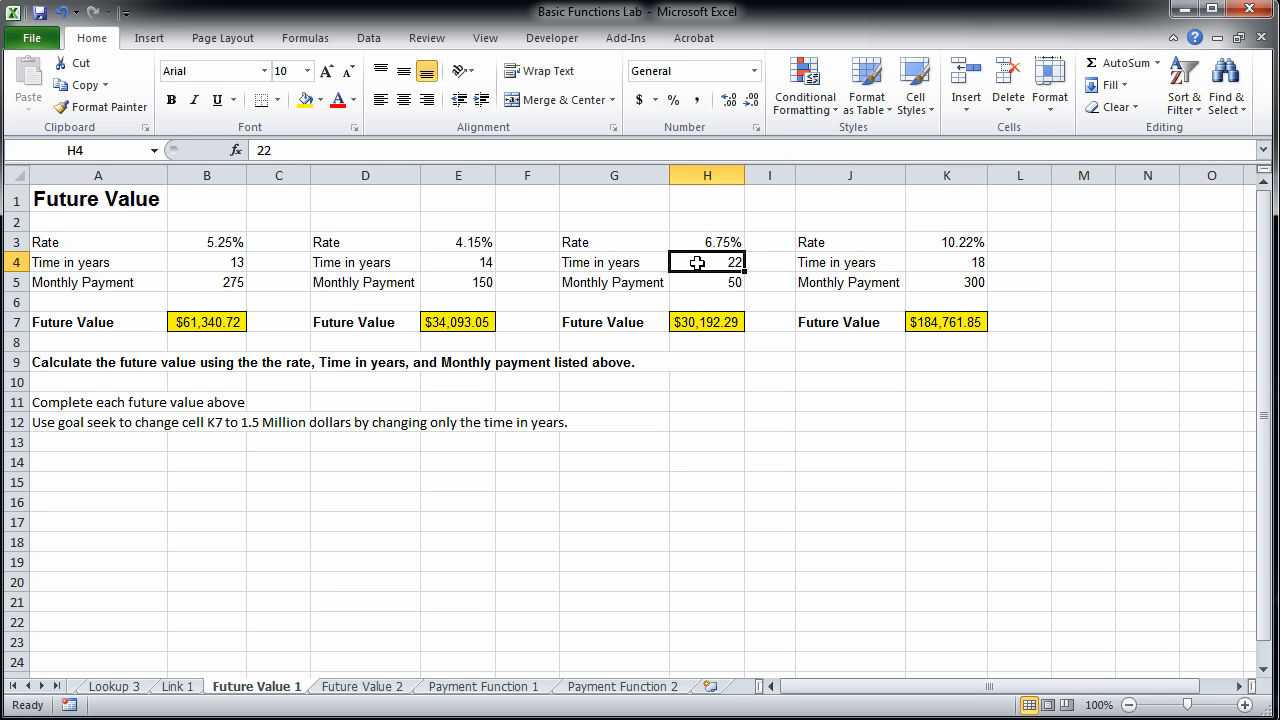
{"action": "type", "text": "20"}
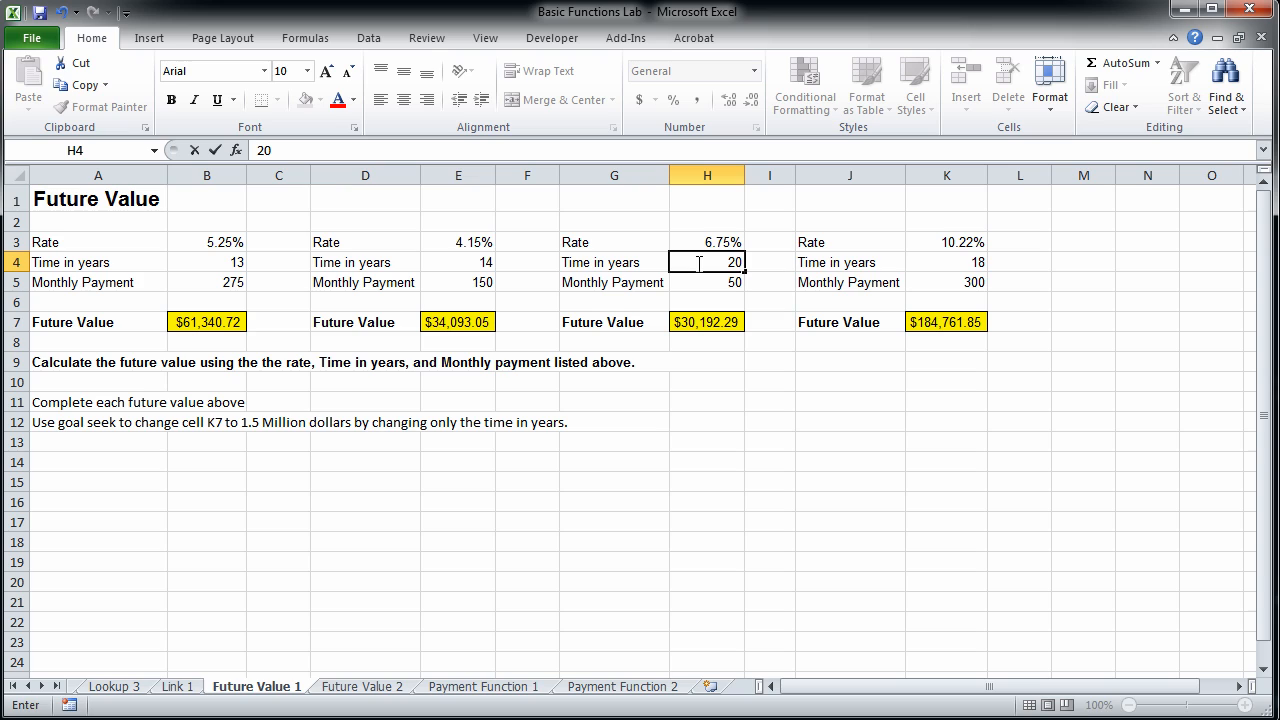
{"action": "key", "text": "Return"}
{"action": "left_click", "coordinate": [697, 263]}
{"action": "left_click", "coordinate": [697, 245]}
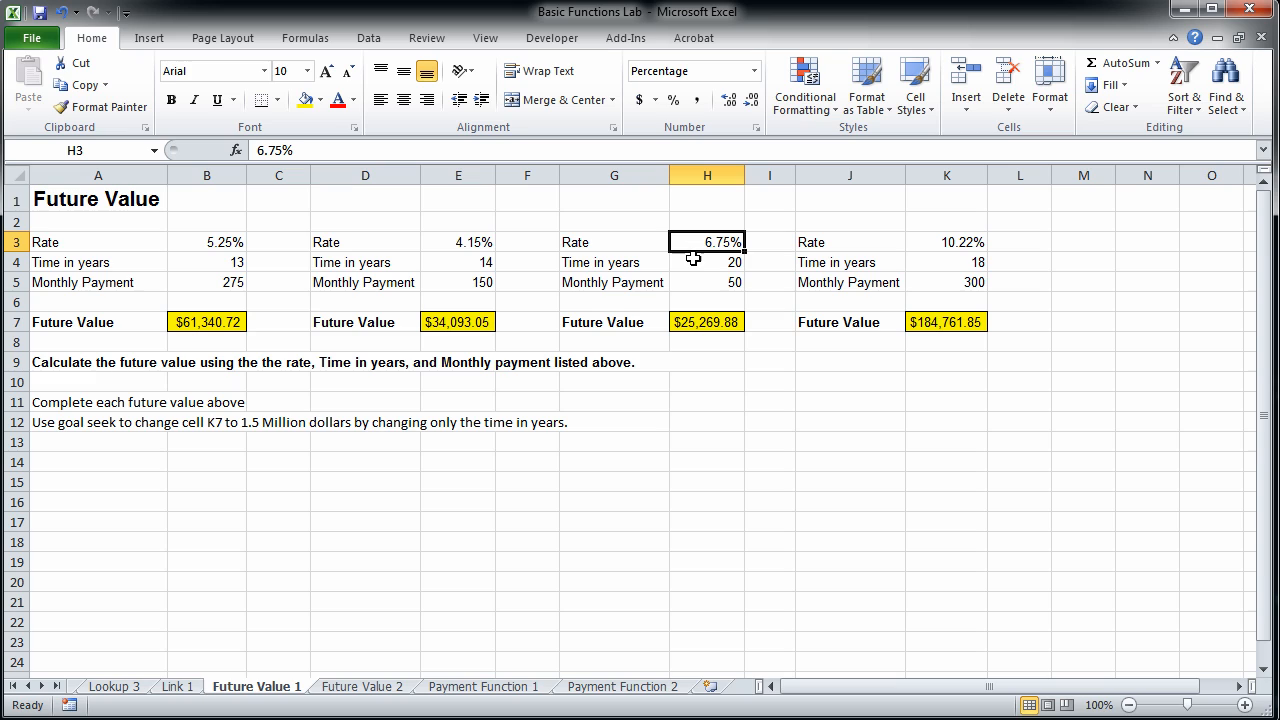
{"action": "left_click", "coordinate": [701, 283]}
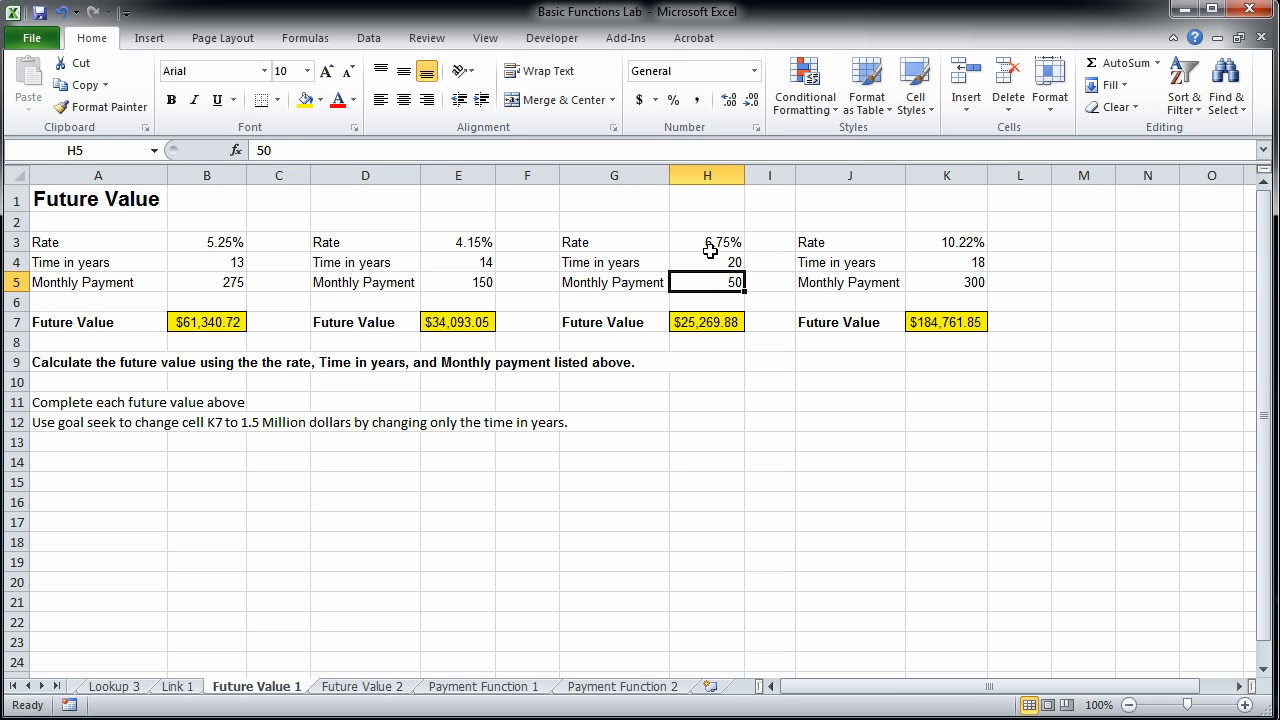
{"action": "left_click", "coordinate": [705, 323]}
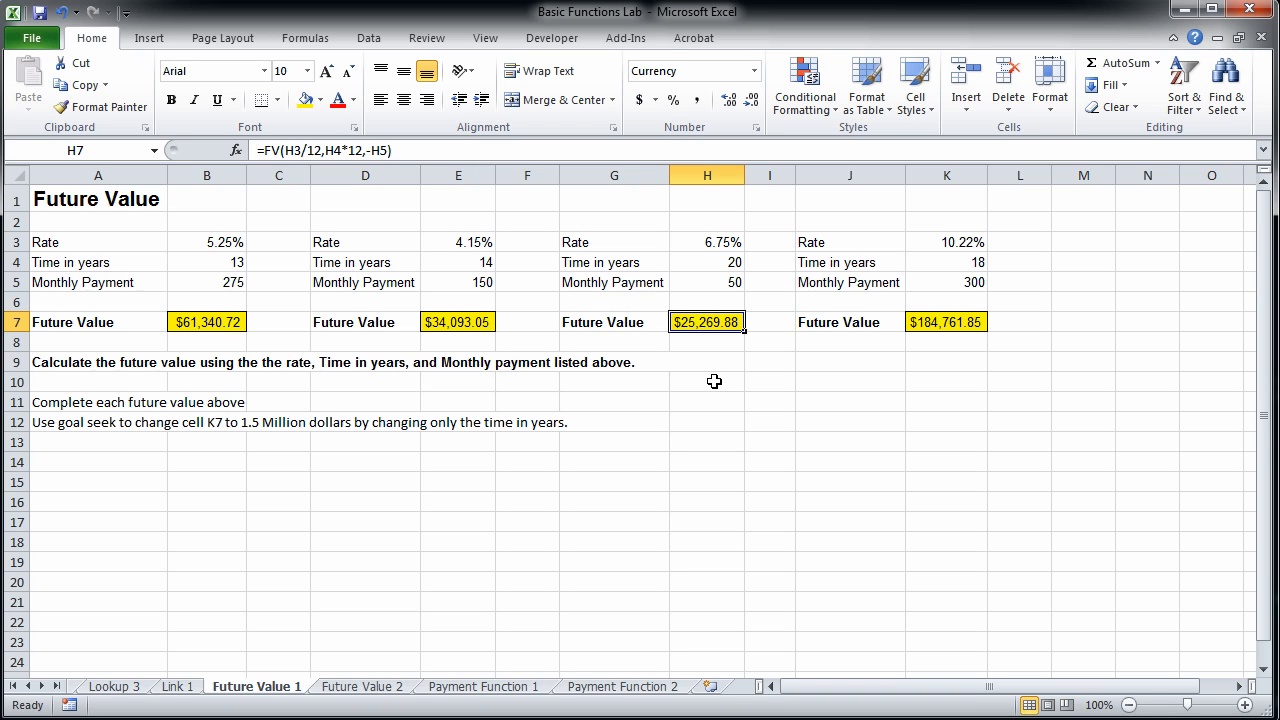
Try 30 years in H4 to compare the future value, and set the time back to 20.
{"action": "left_click", "coordinate": [707, 262]}
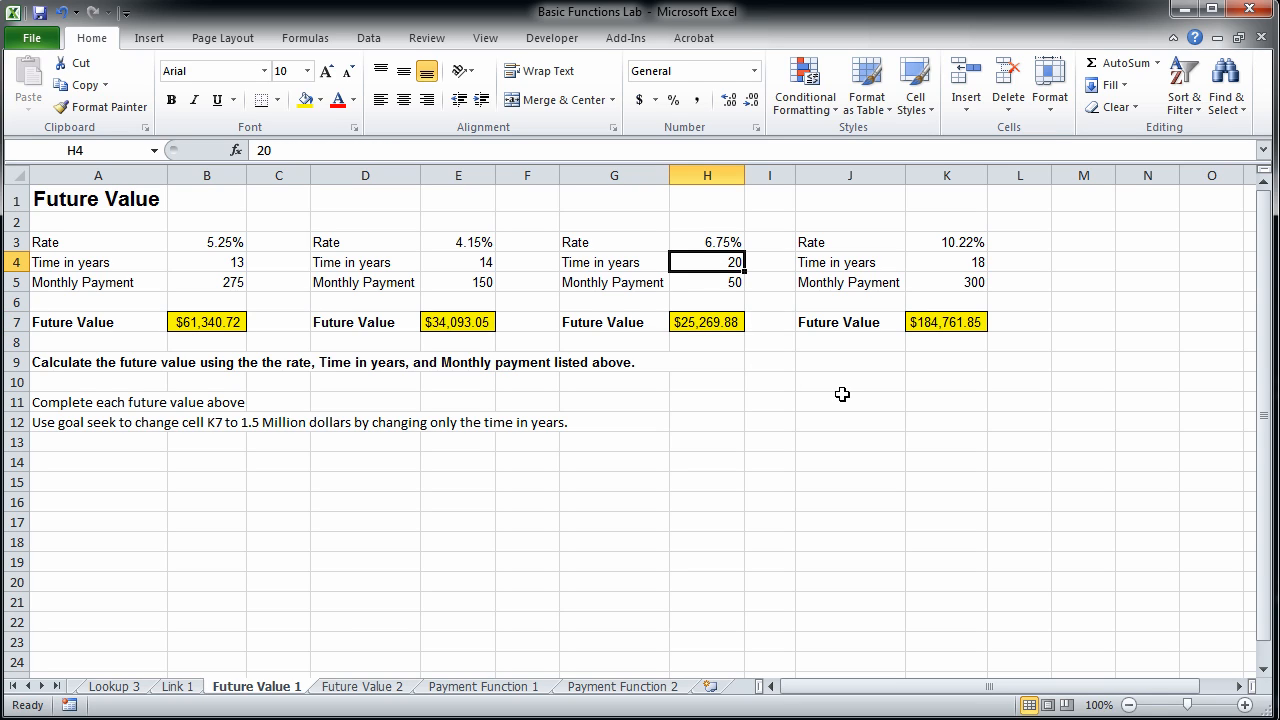
{"action": "type", "text": "30"}
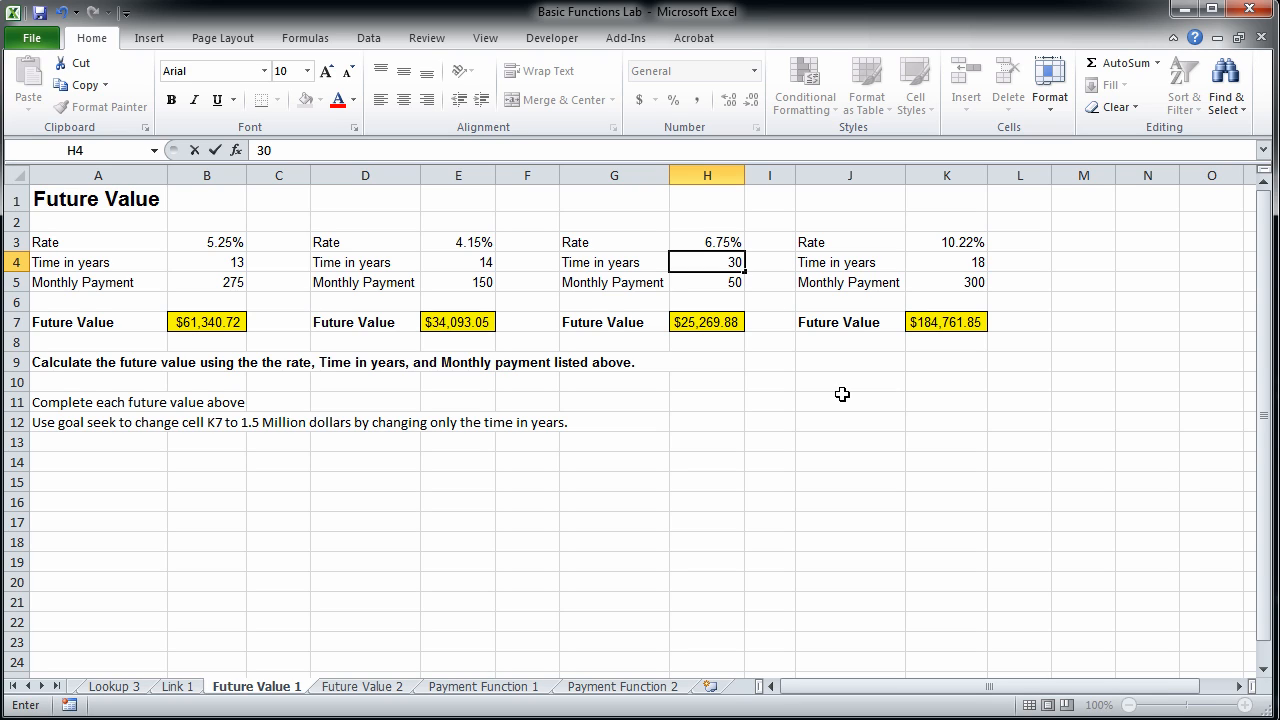
{"action": "key", "text": "Return"}
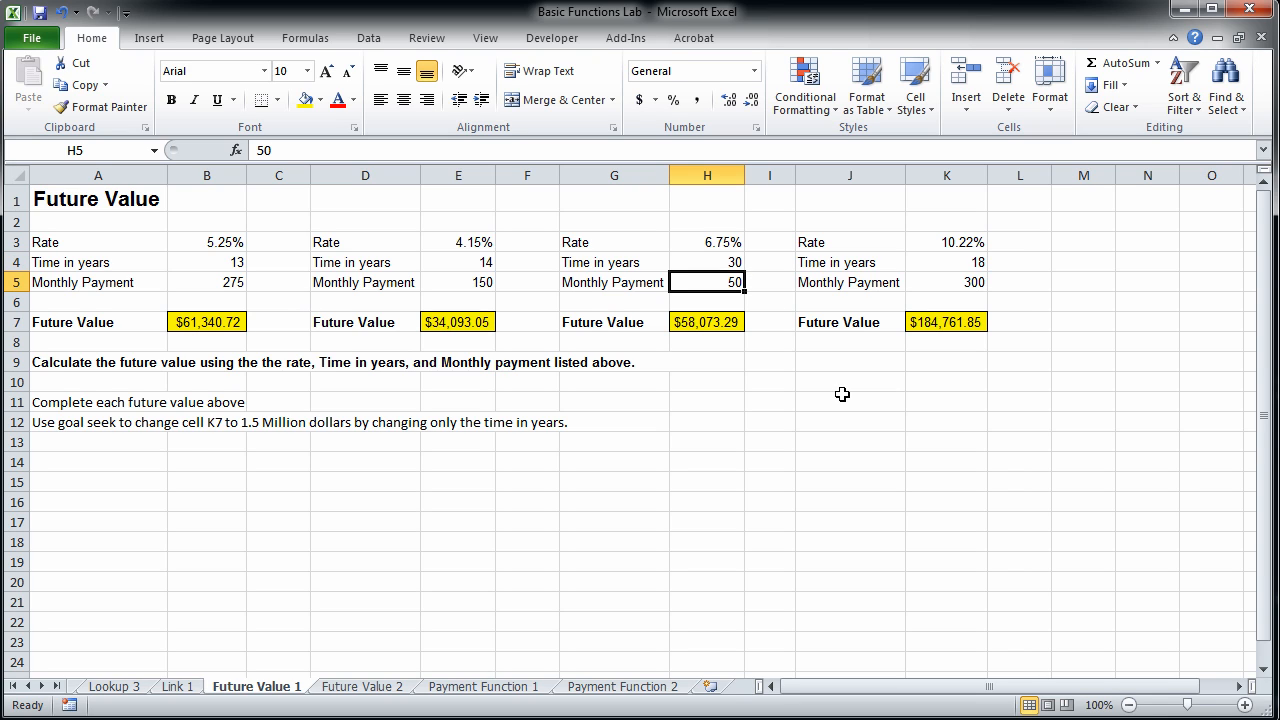
{"action": "key", "text": "Up"}
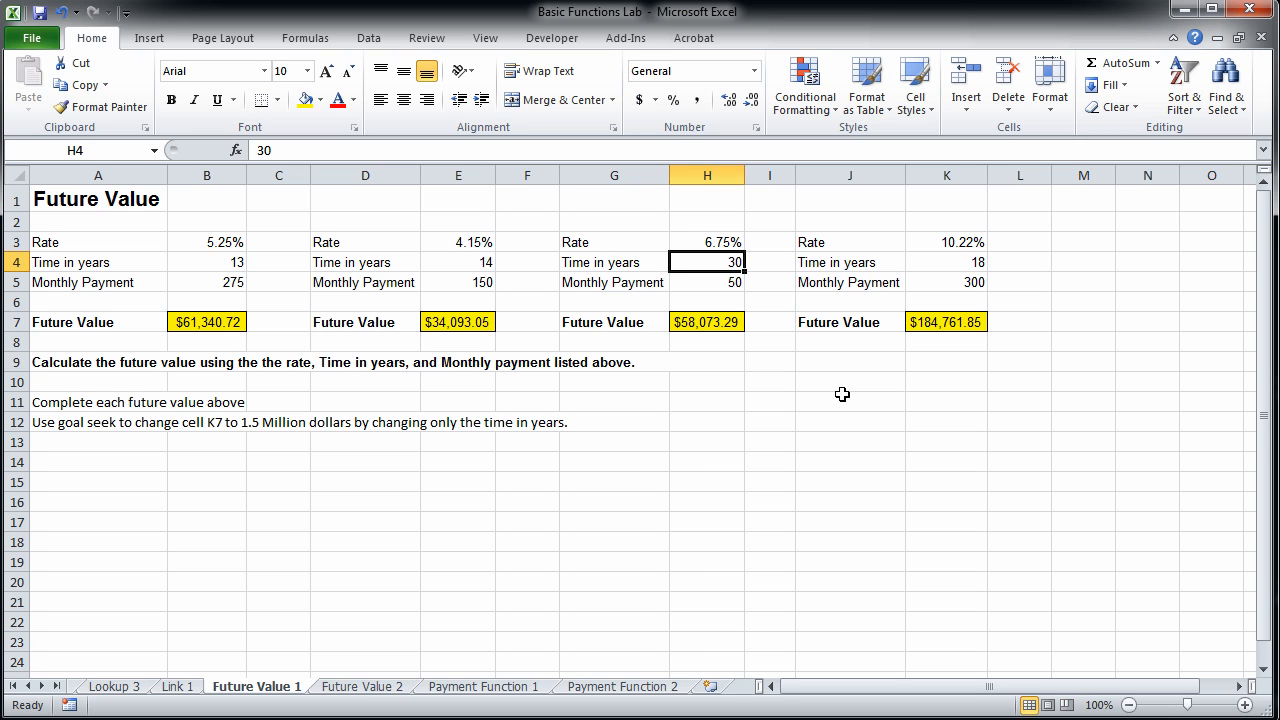
{"action": "type", "text": "20"}
{"action": "key", "text": "Return"}
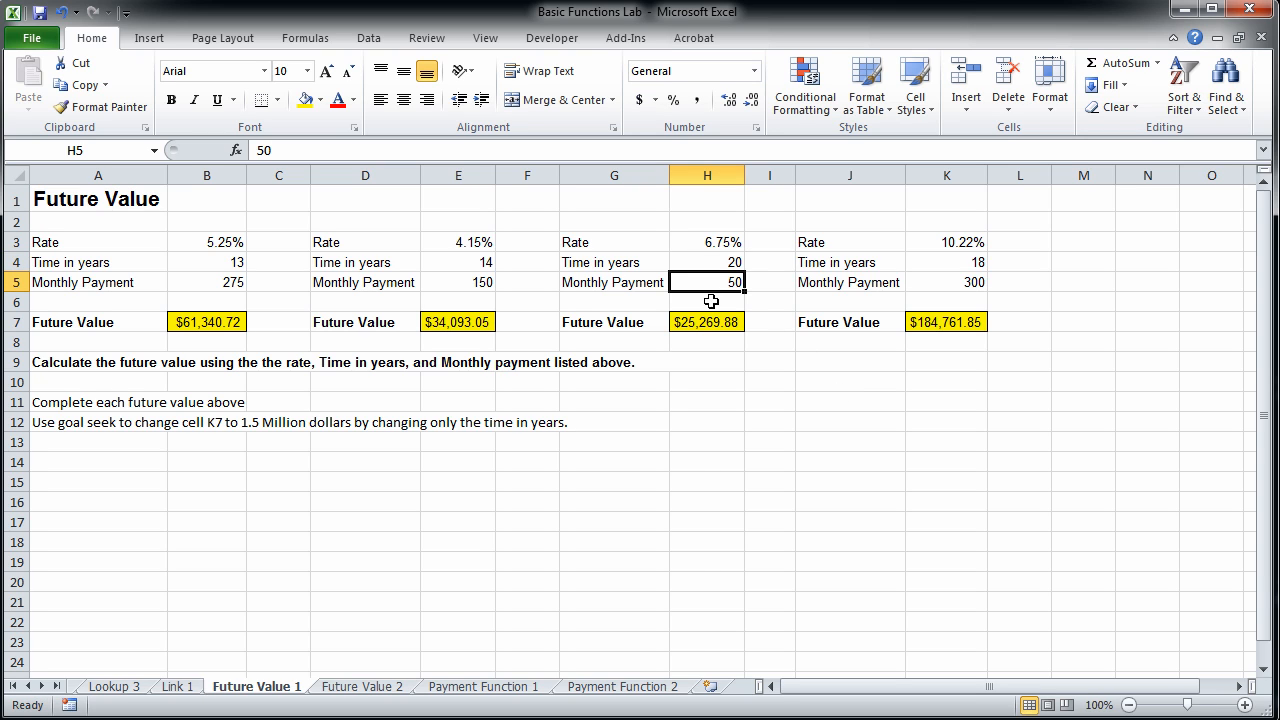
Paste the future value from H7 into H12 as a value only and format it as Accounting.
{"action": "left_click", "coordinate": [722, 321]}
{"action": "right_click", "coordinate": [723, 321]}
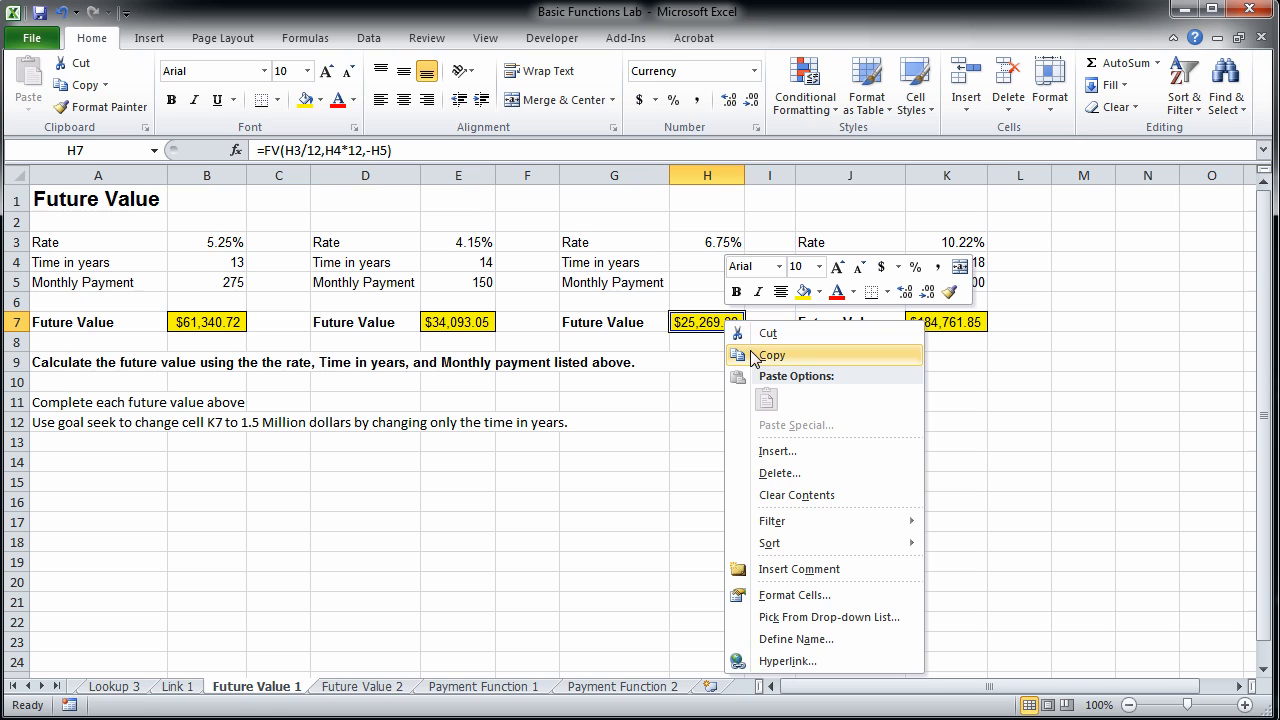
{"action": "left_click", "coordinate": [753, 357]}
{"action": "right_click", "coordinate": [726, 426]}
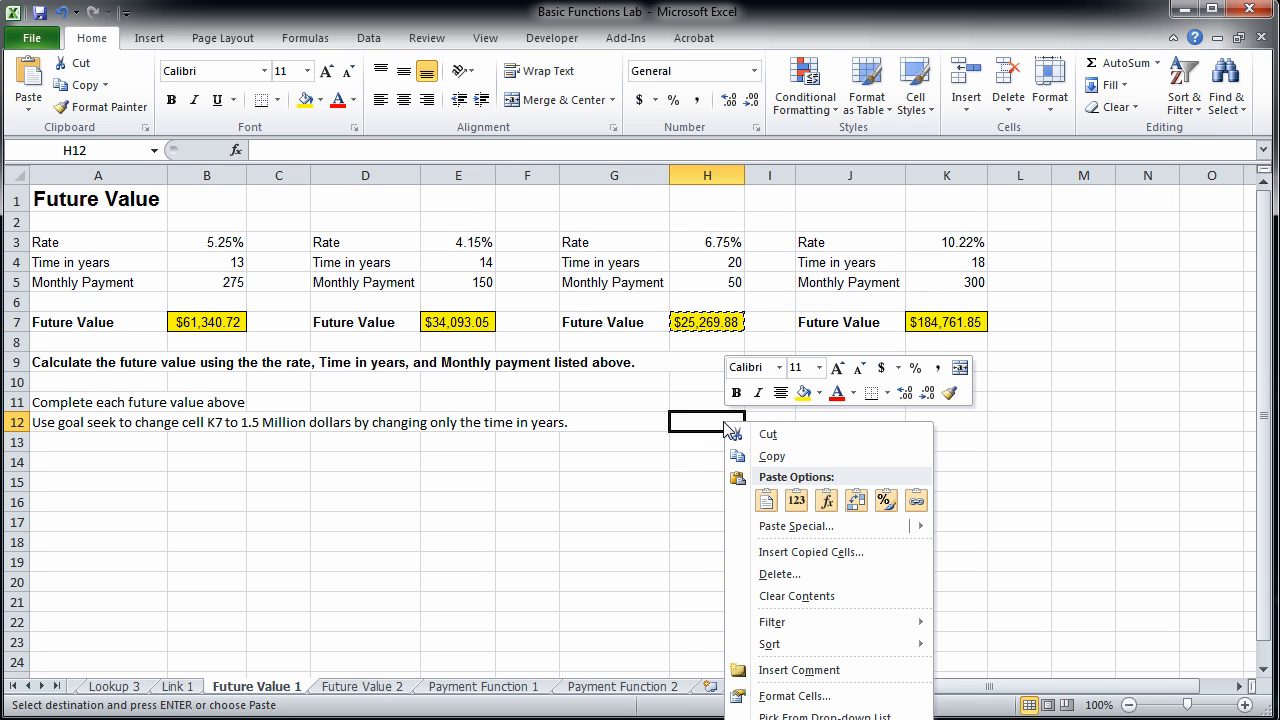
{"action": "left_click", "coordinate": [796, 500]}
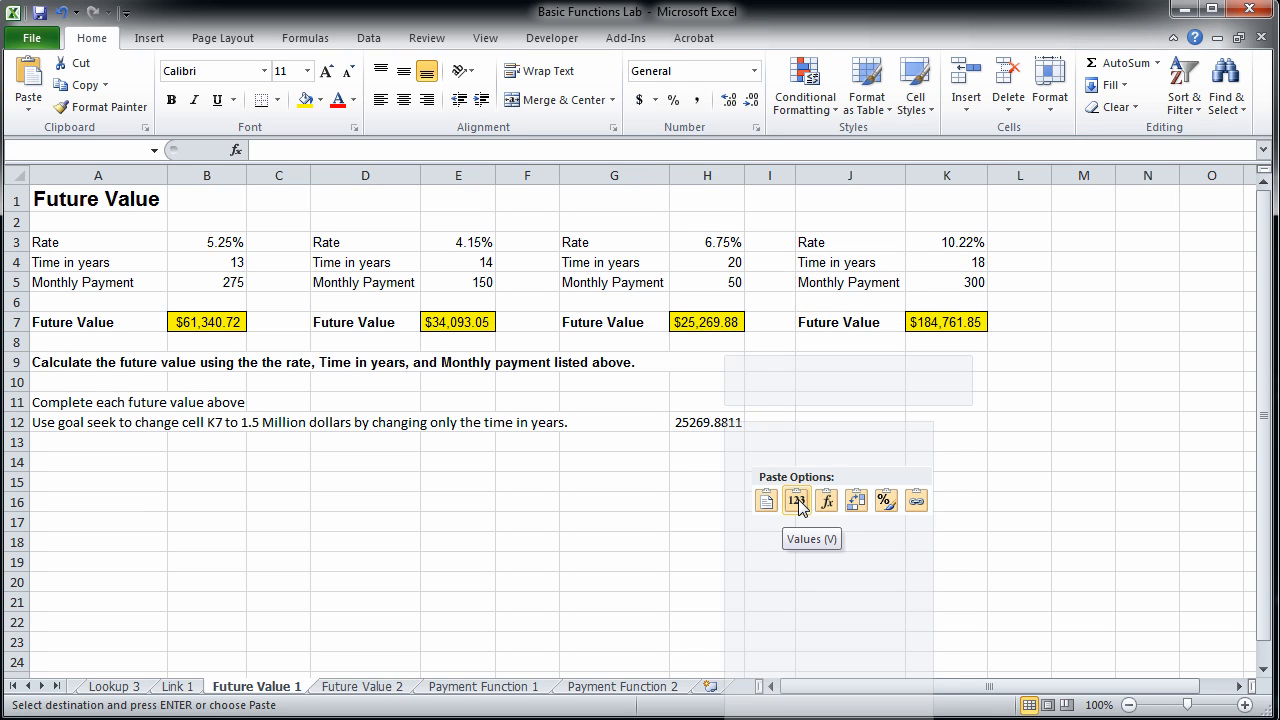
{"action": "left_click", "coordinate": [641, 100]}
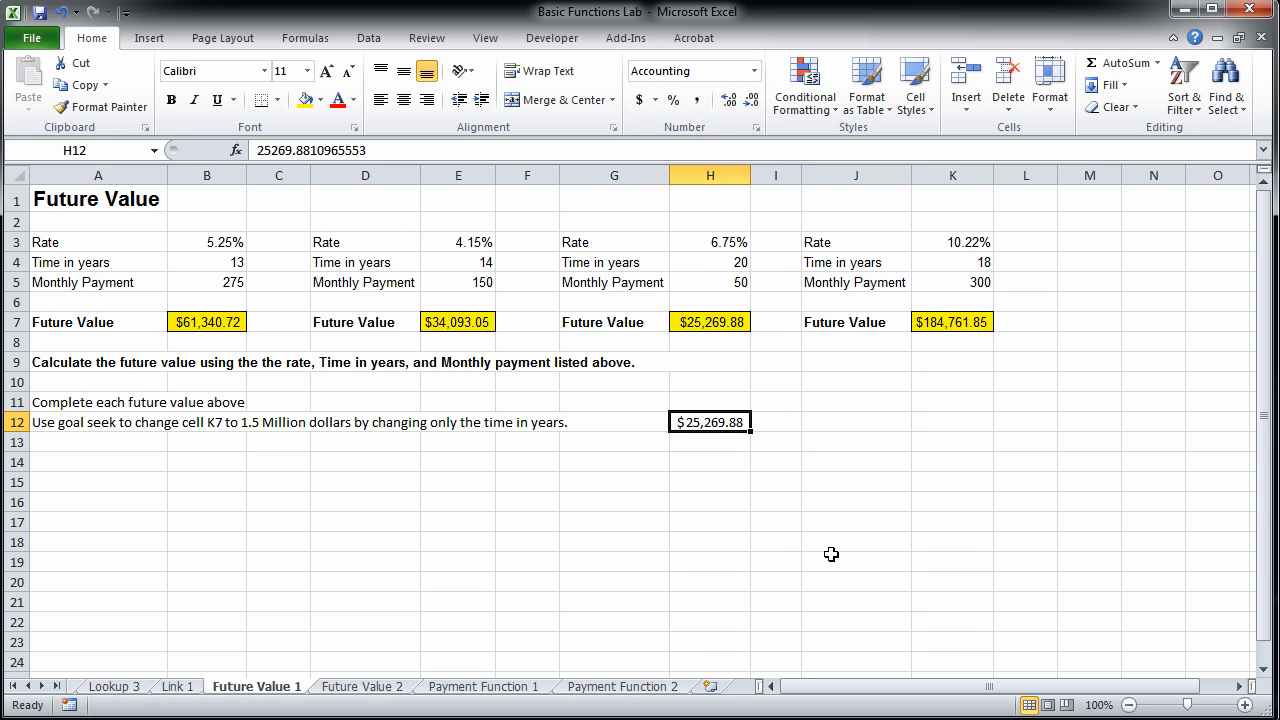
Set the time in years in H4 to 30.
{"action": "left_click", "coordinate": [700, 260]}
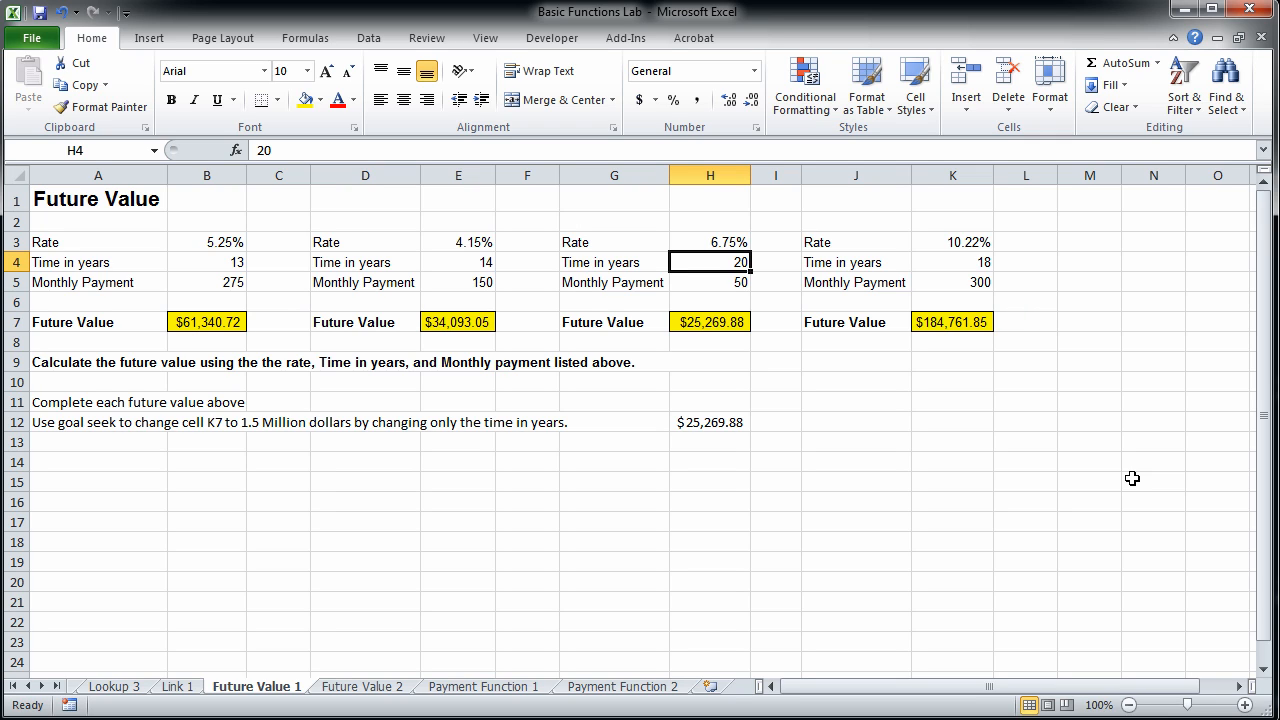
{"action": "type", "text": "30"}
{"action": "key", "text": "Return"}
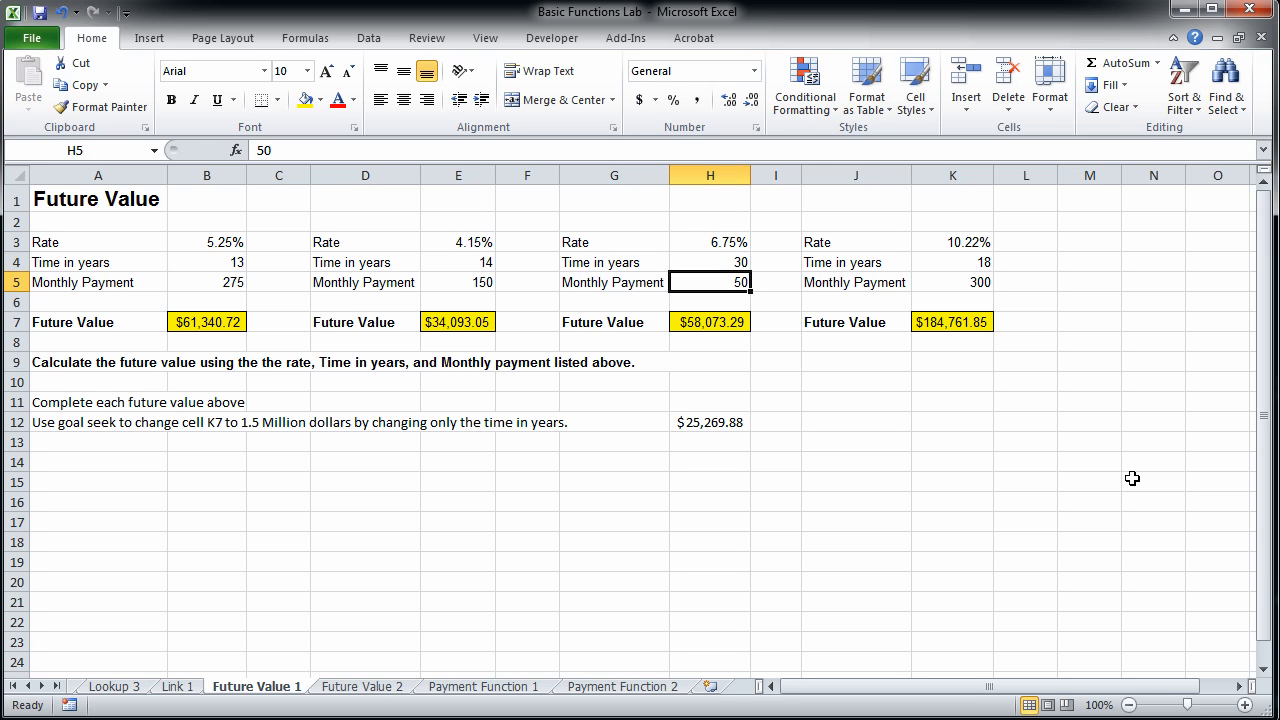
Paste the 30-year future value from H7 into H13 as a value only and format it as Accounting.
{"action": "left_click", "coordinate": [705, 326]}
{"action": "right_click", "coordinate": [716, 326]}
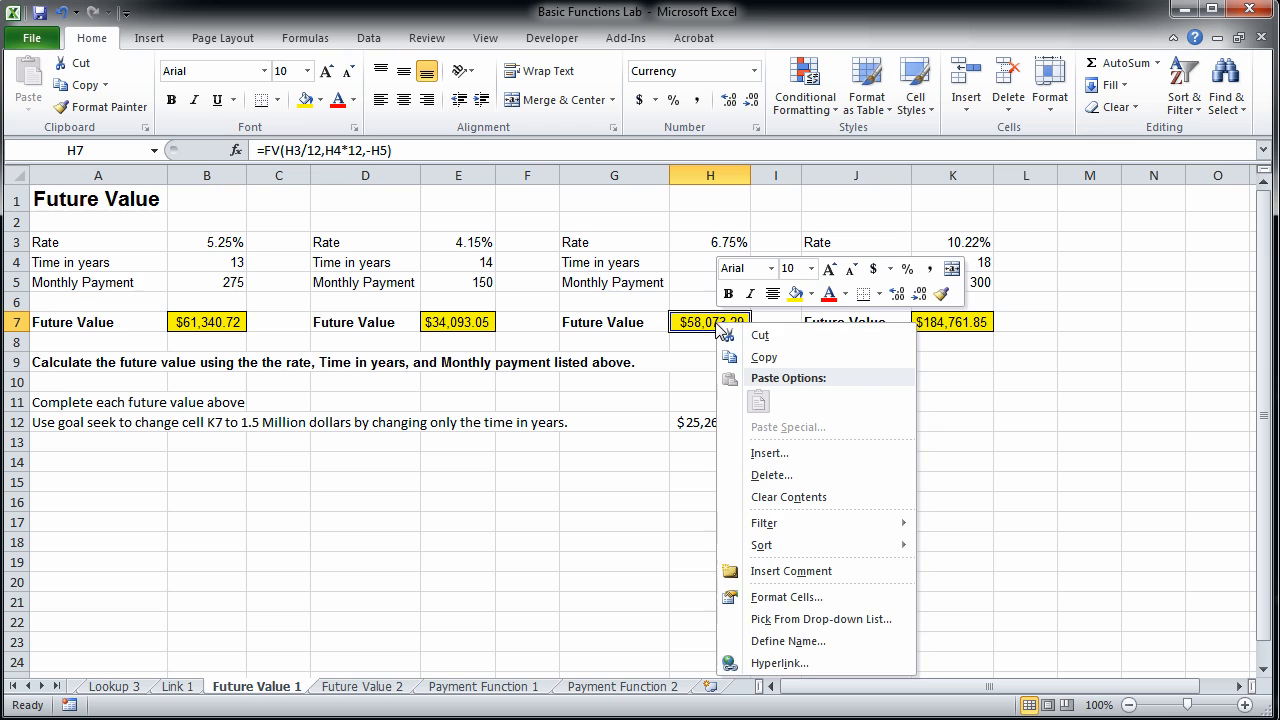
{"action": "left_click", "coordinate": [764, 357]}
{"action": "left_click", "coordinate": [738, 443]}
{"action": "right_click", "coordinate": [738, 443]}
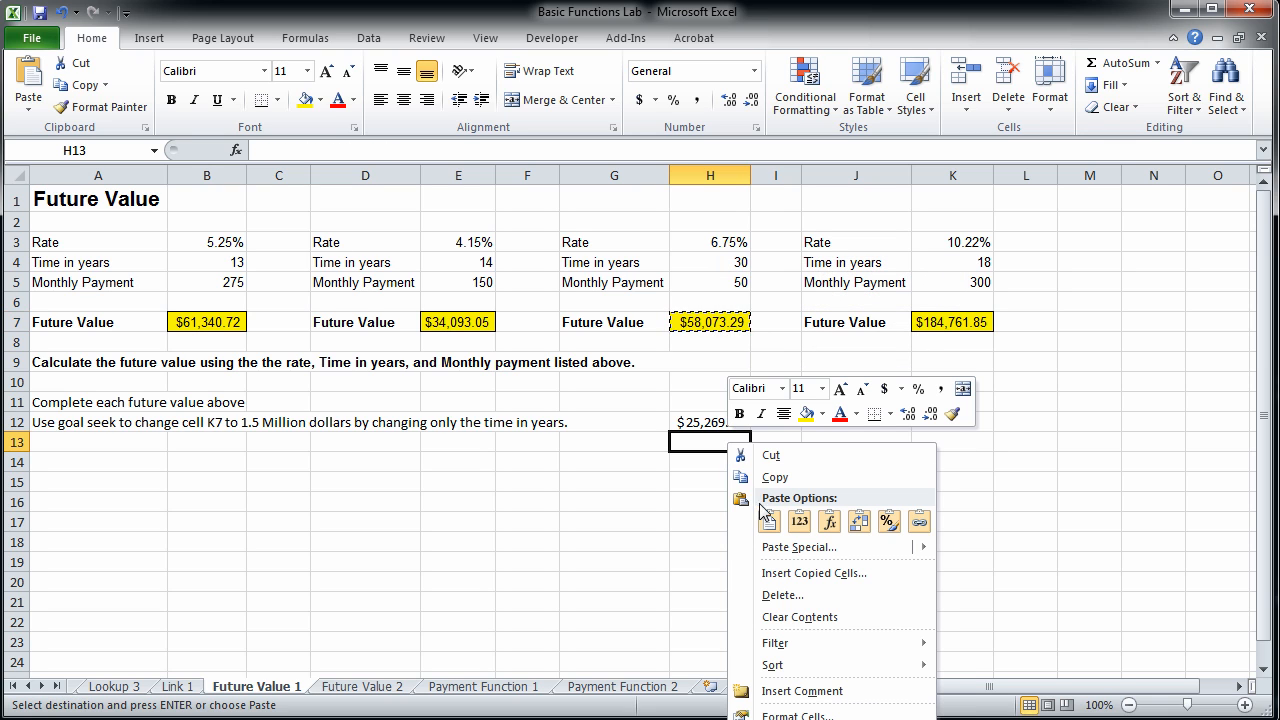
{"action": "left_click", "coordinate": [800, 524]}
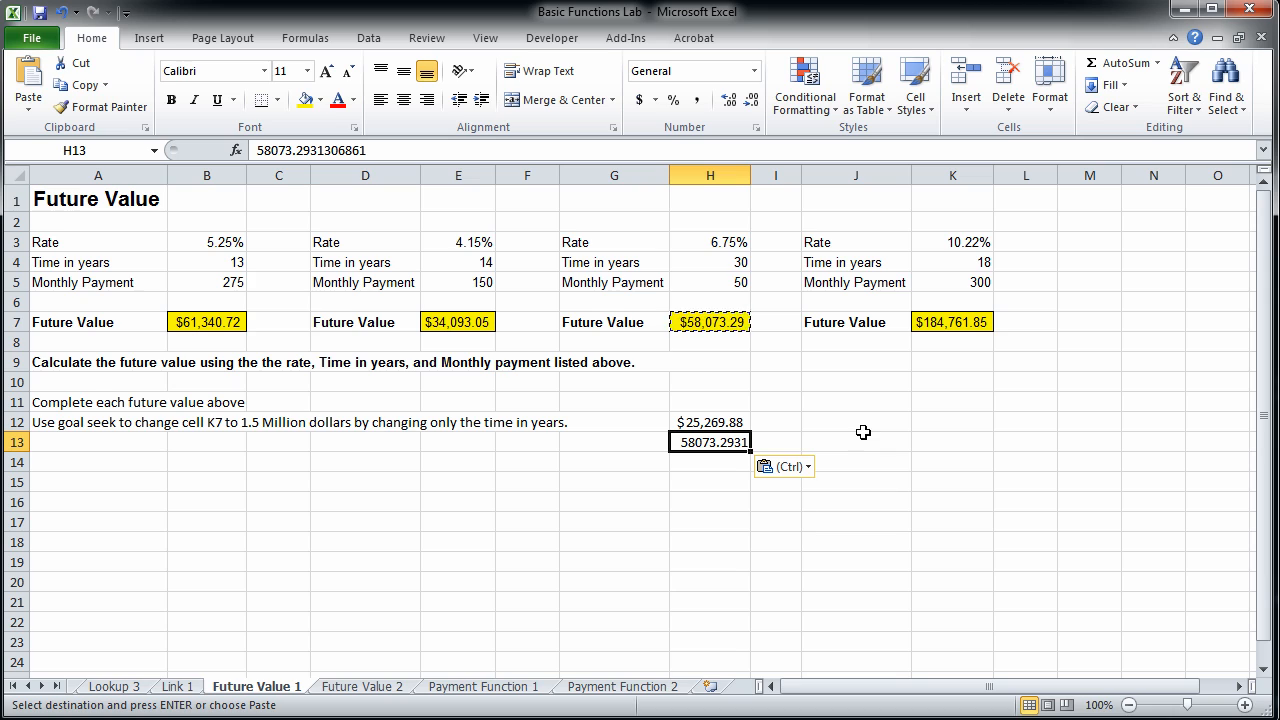
{"action": "left_click", "coordinate": [640, 99]}
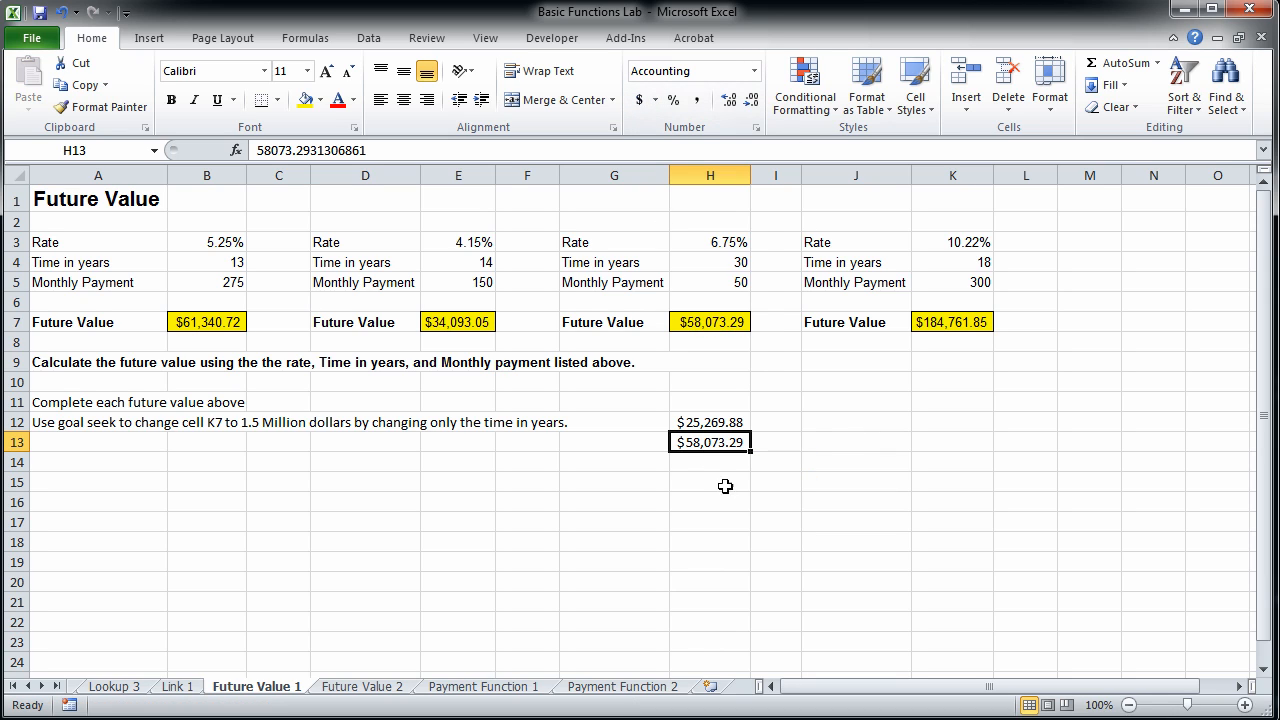
Calculate ten years of 50-dollar monthly payments in H17 with =50*(10*12), accepting the proposed formula correction.
{"action": "left_click", "coordinate": [716, 518]}
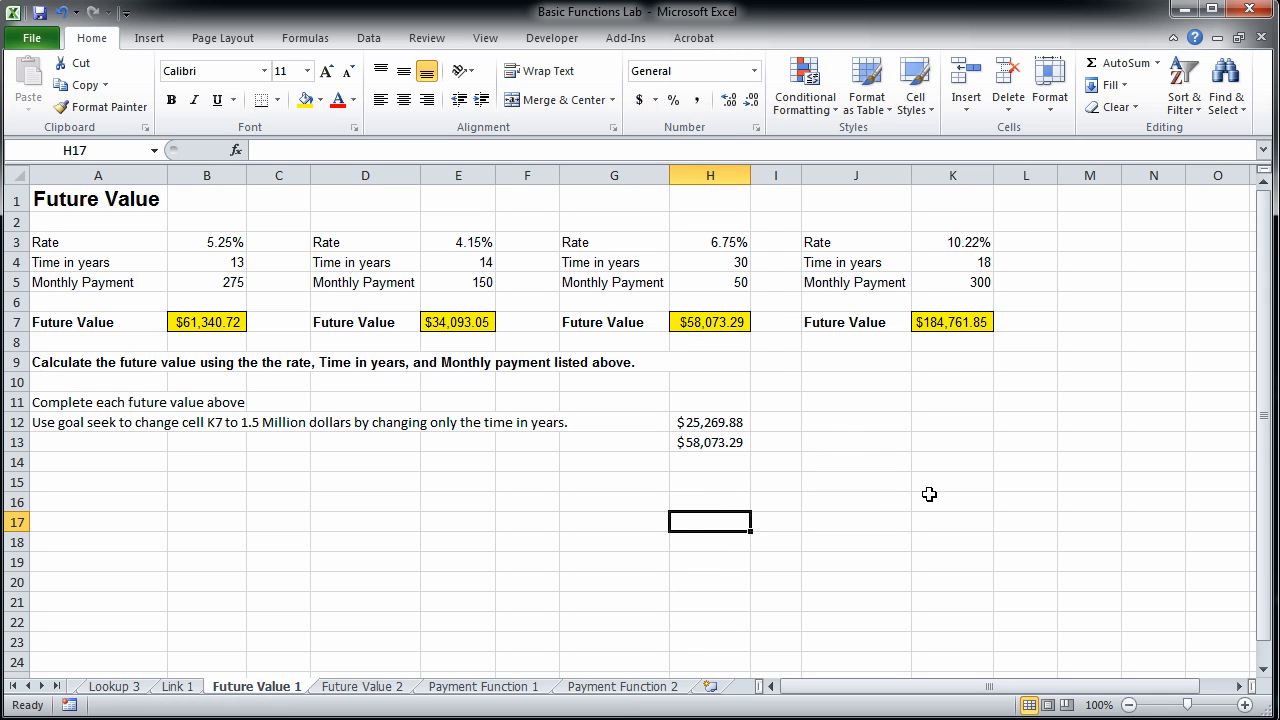
{"action": "type", "text": "50"}
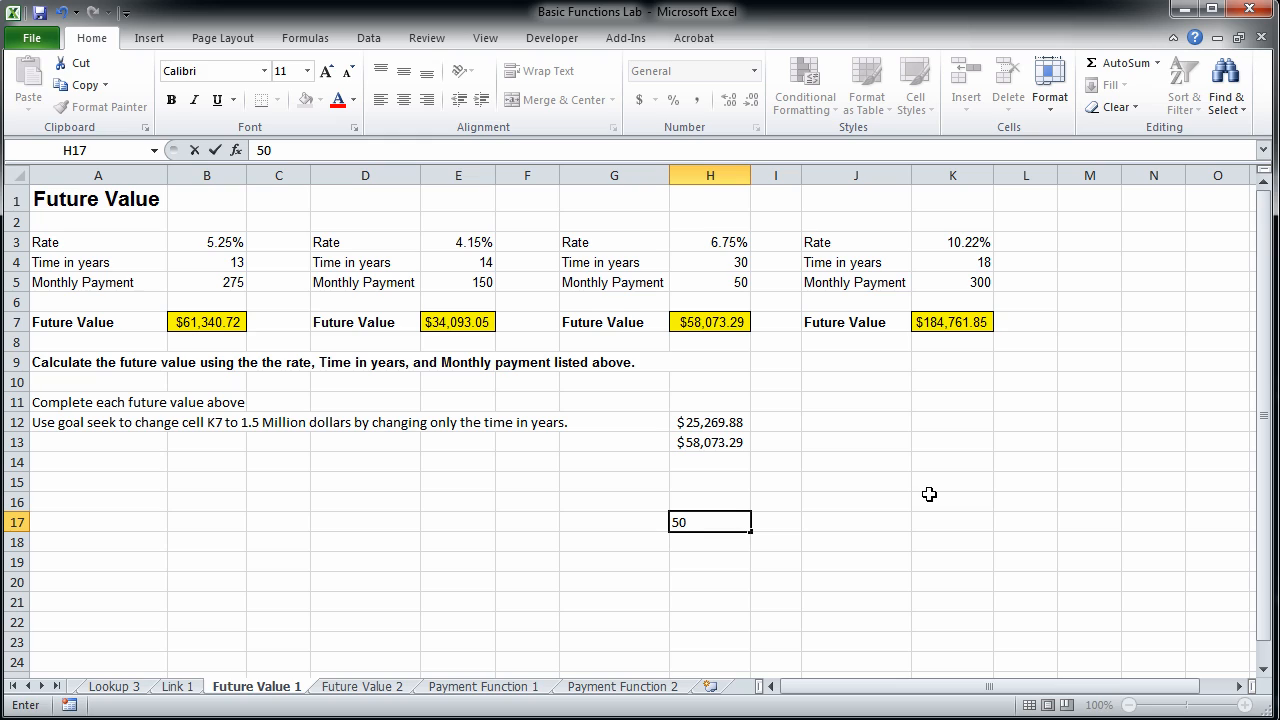
{"action": "key", "text": "BackSpace"}
{"action": "key", "text": "BackSpace"}
{"action": "type", "text": "=50"}
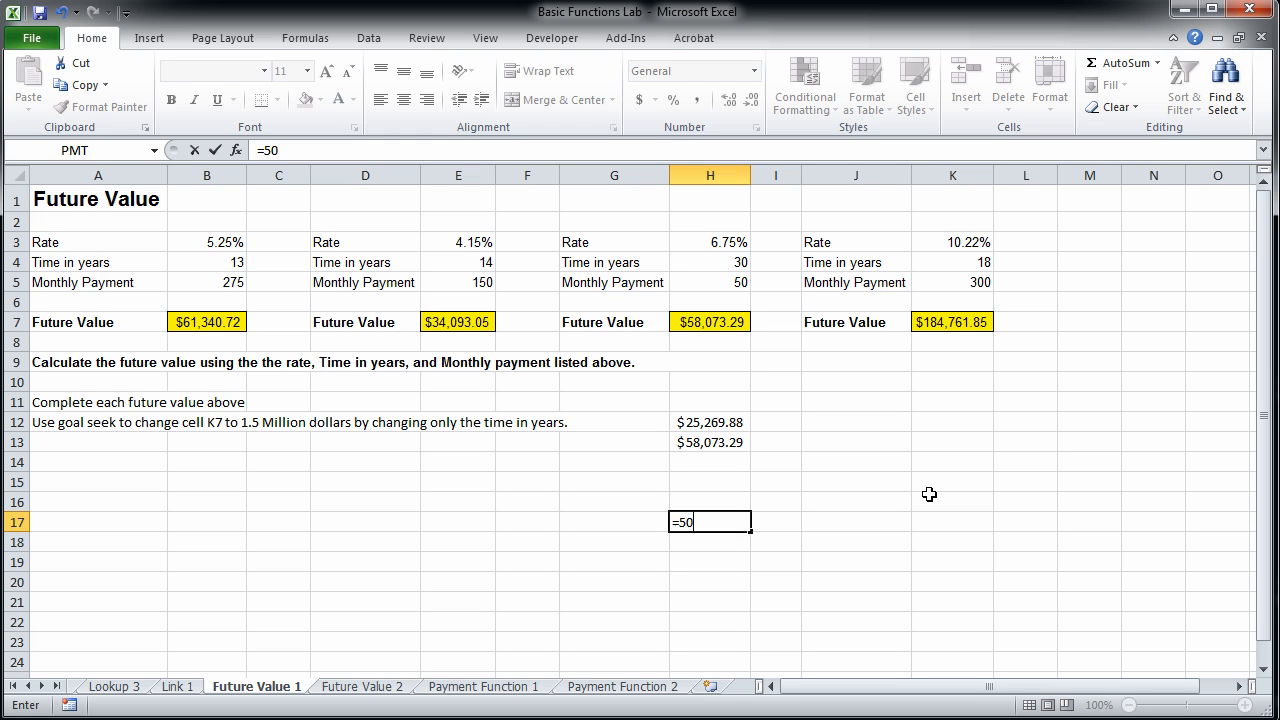
{"action": "type", "text": "("}
{"action": "type", "text": "10*12)"}
{"action": "key", "text": "Return"}
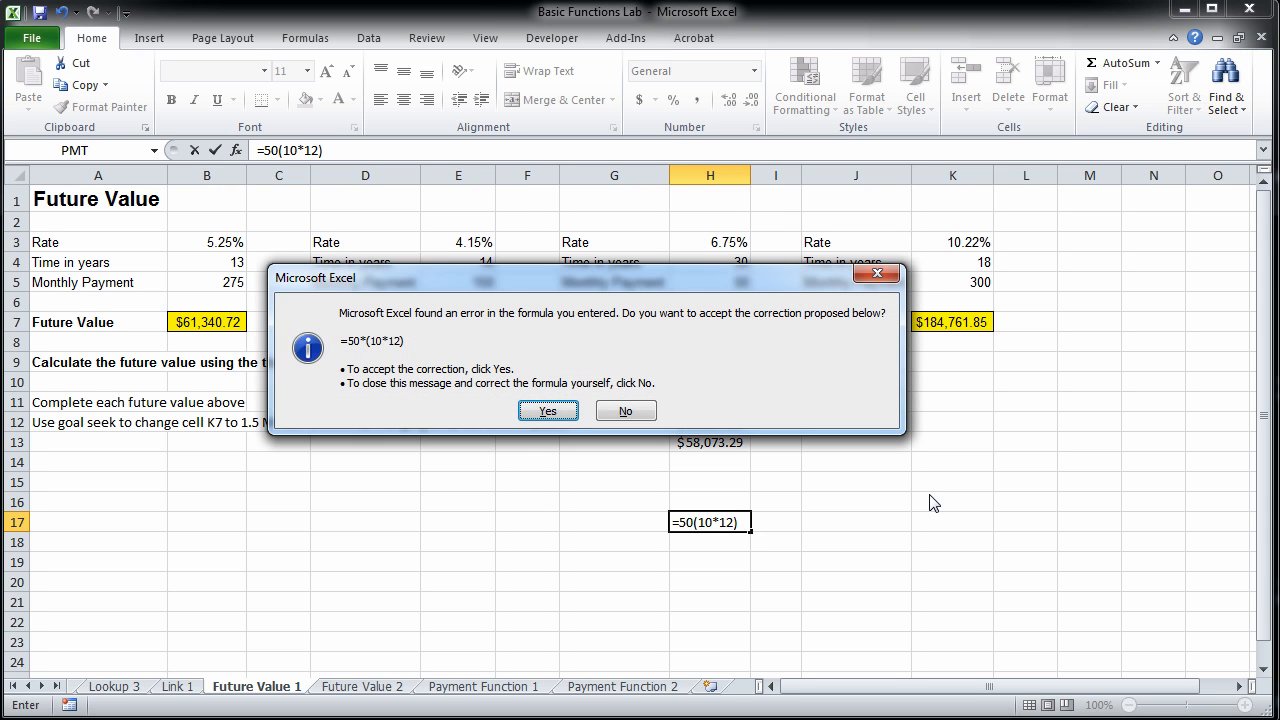
{"action": "left_click", "coordinate": [563, 414]}
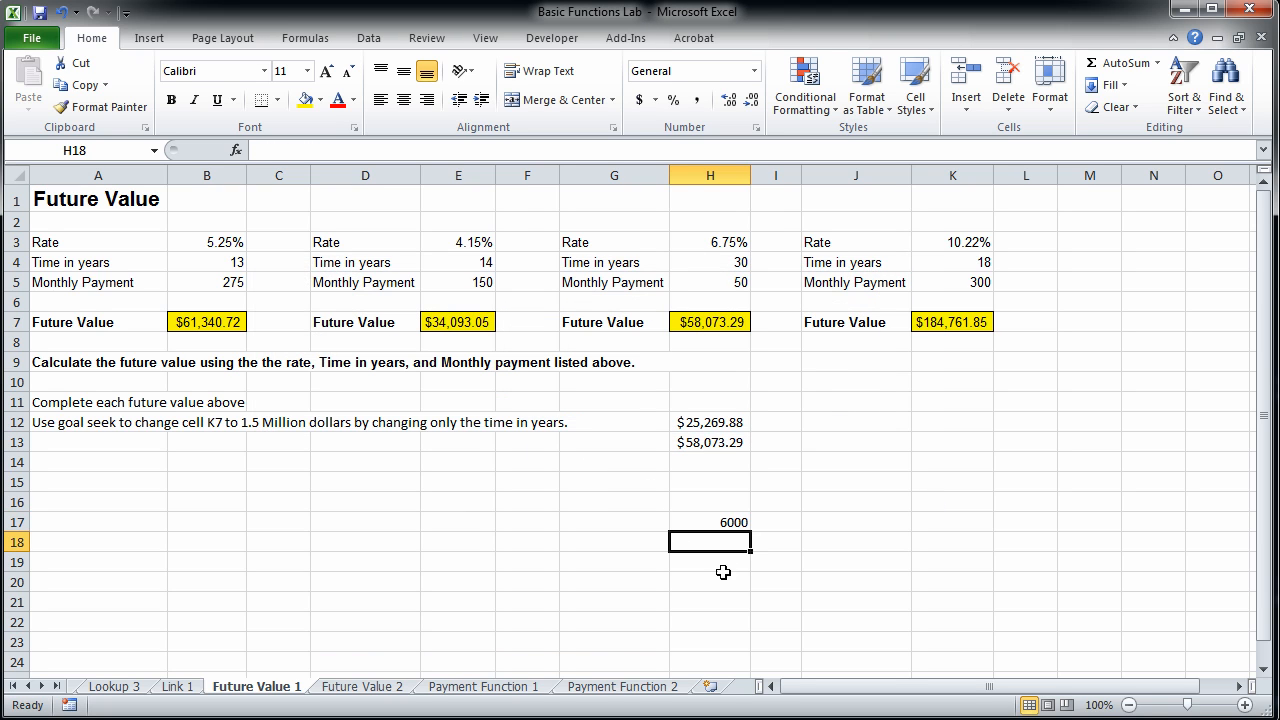
{"action": "left_click", "coordinate": [729, 519]}
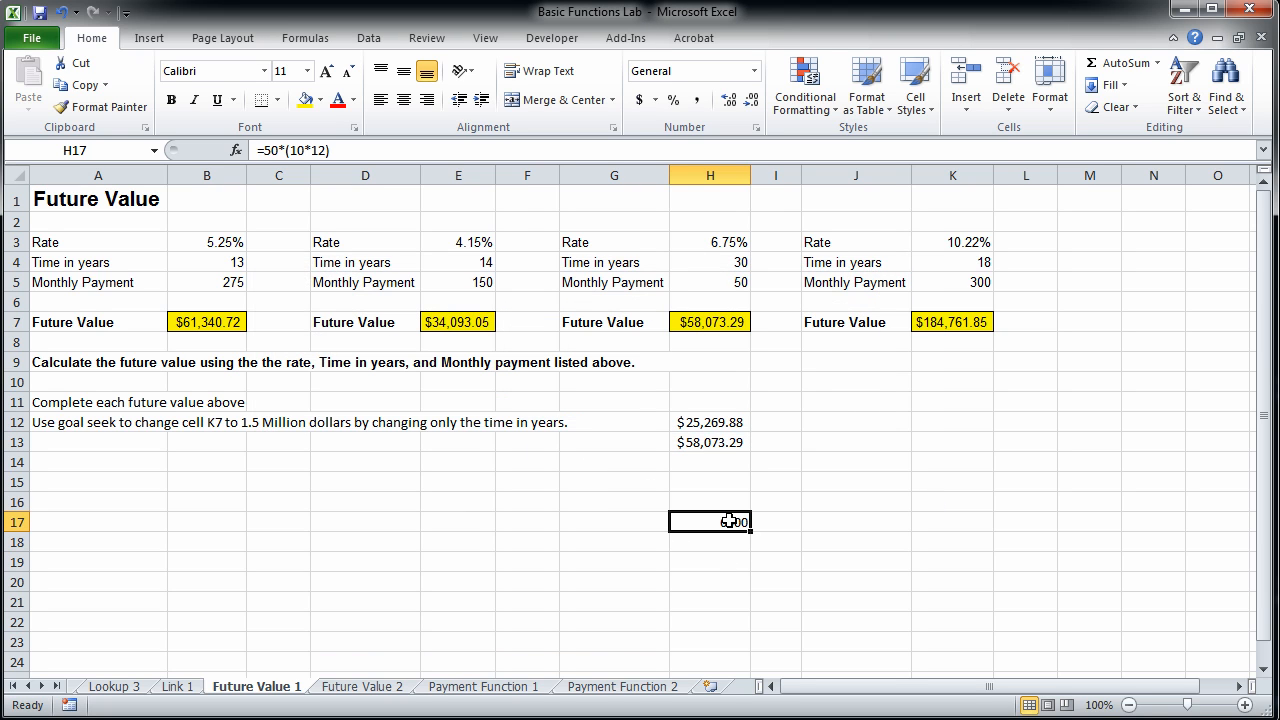
Add the 20-year future value in H12 and the payments total in H17 with the formula =H12+H17 in H19.
{"action": "left_click", "coordinate": [796, 484]}
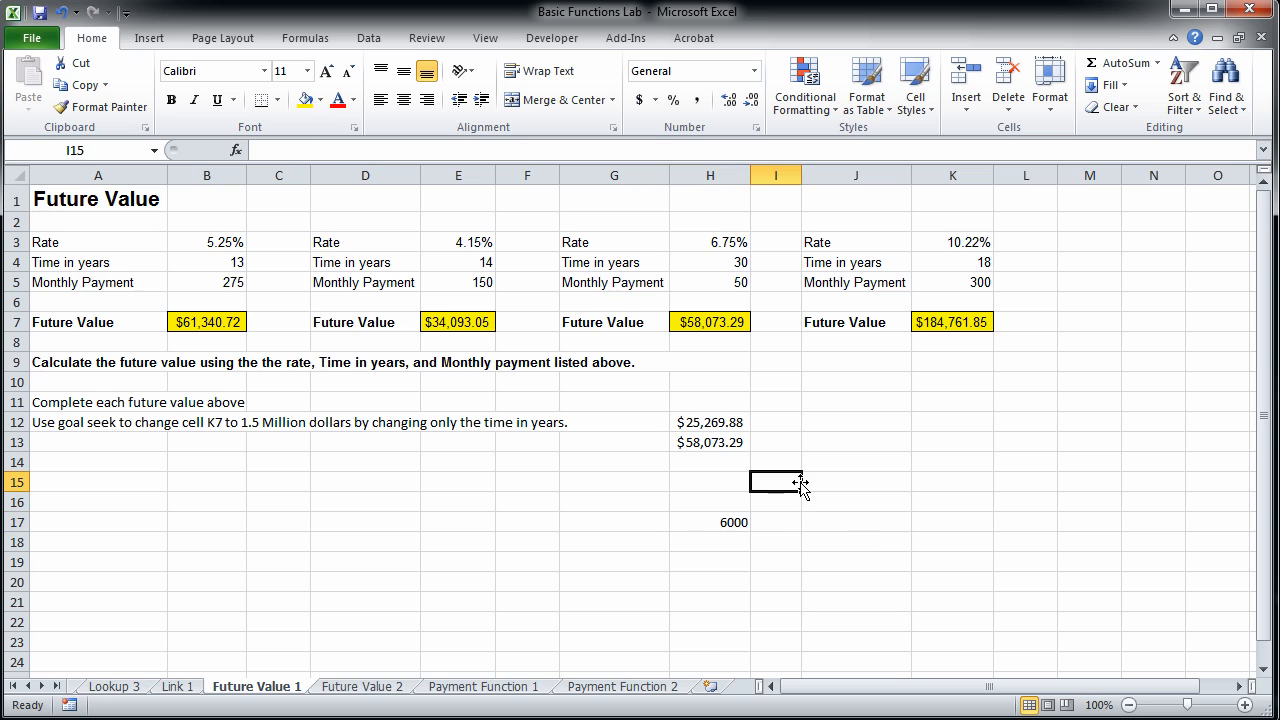
{"action": "left_click", "coordinate": [730, 418]}
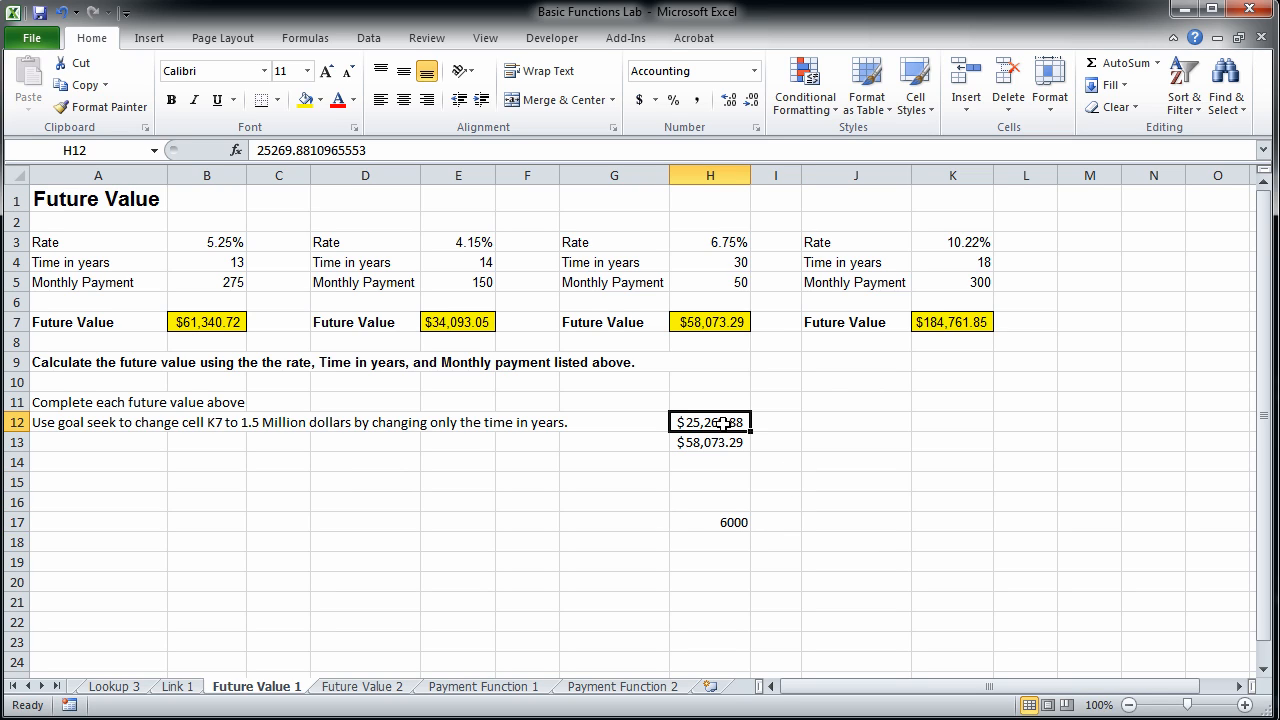
{"action": "left_click", "coordinate": [734, 520]}
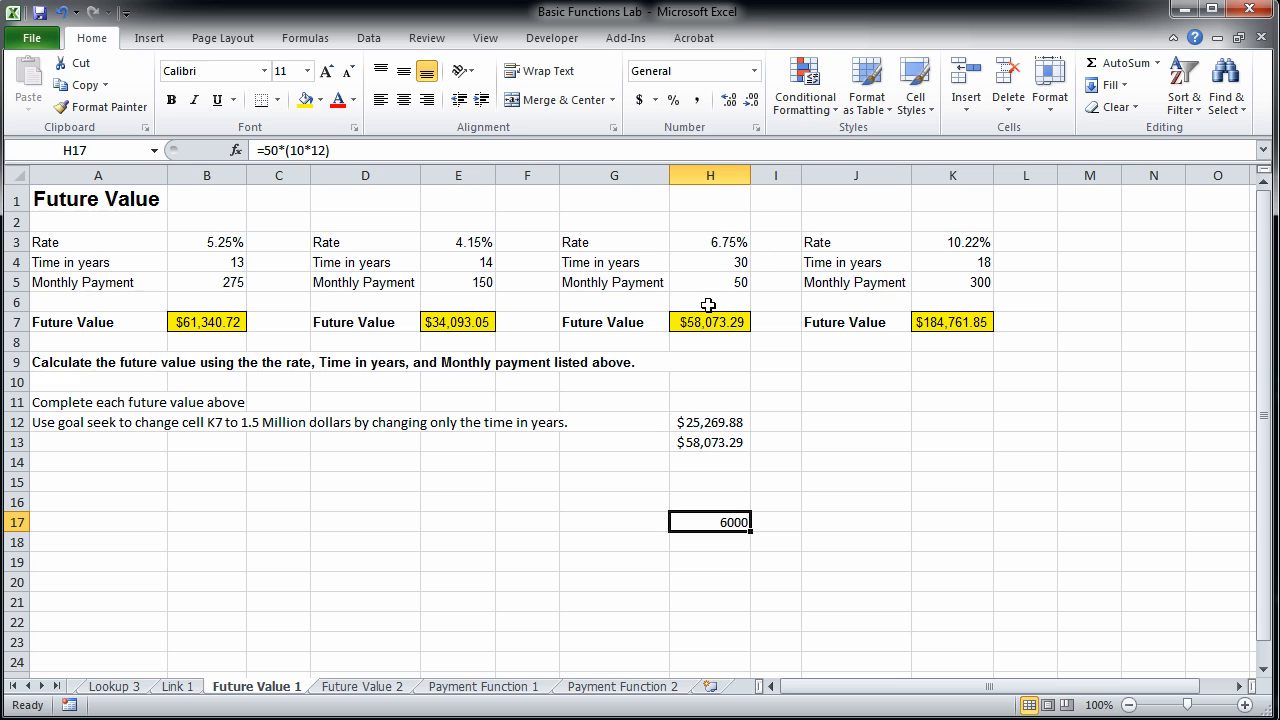
{"action": "left_click", "coordinate": [706, 443]}
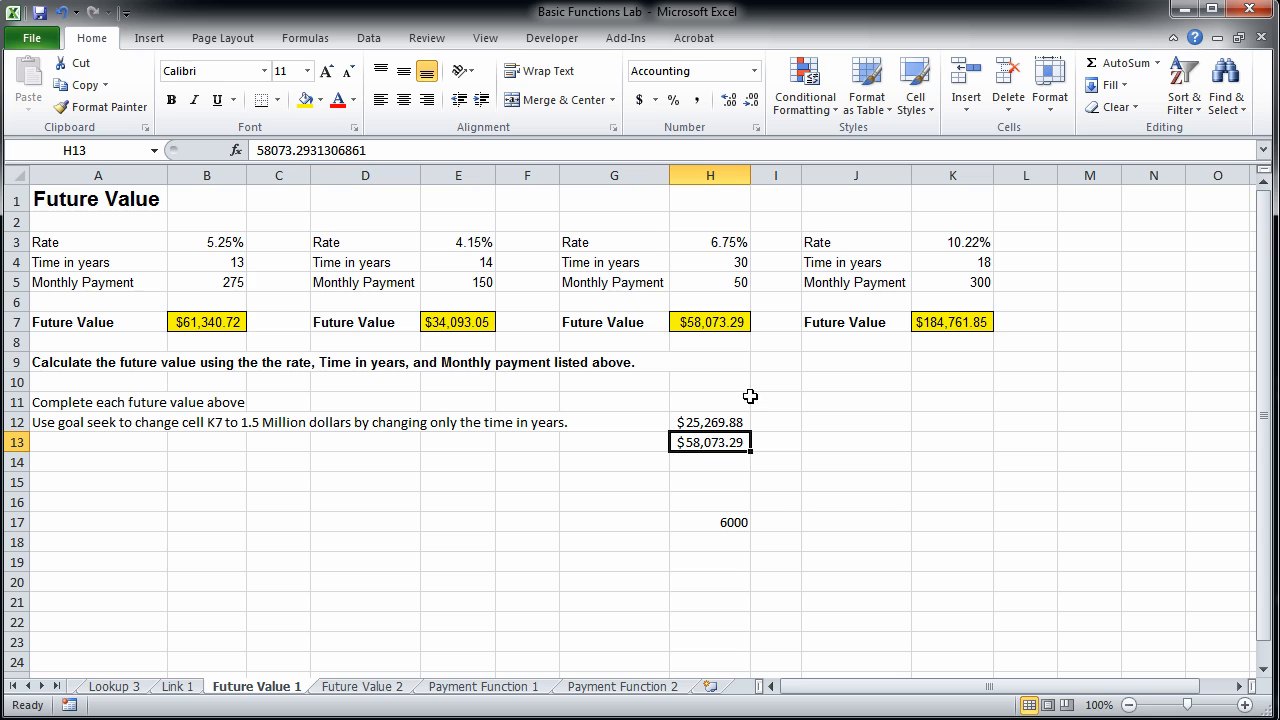
{"action": "left_click", "coordinate": [681, 563]}
{"action": "type", "text": "="}
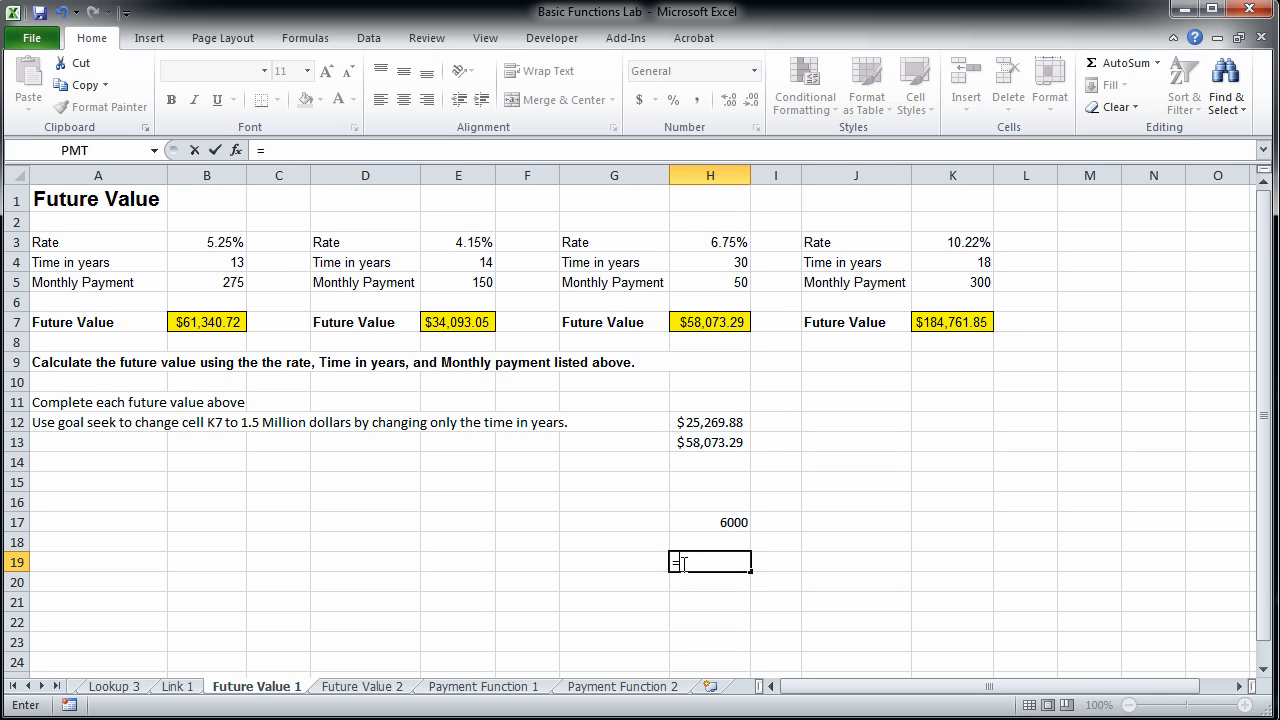
{"action": "left_click", "coordinate": [711, 421]}
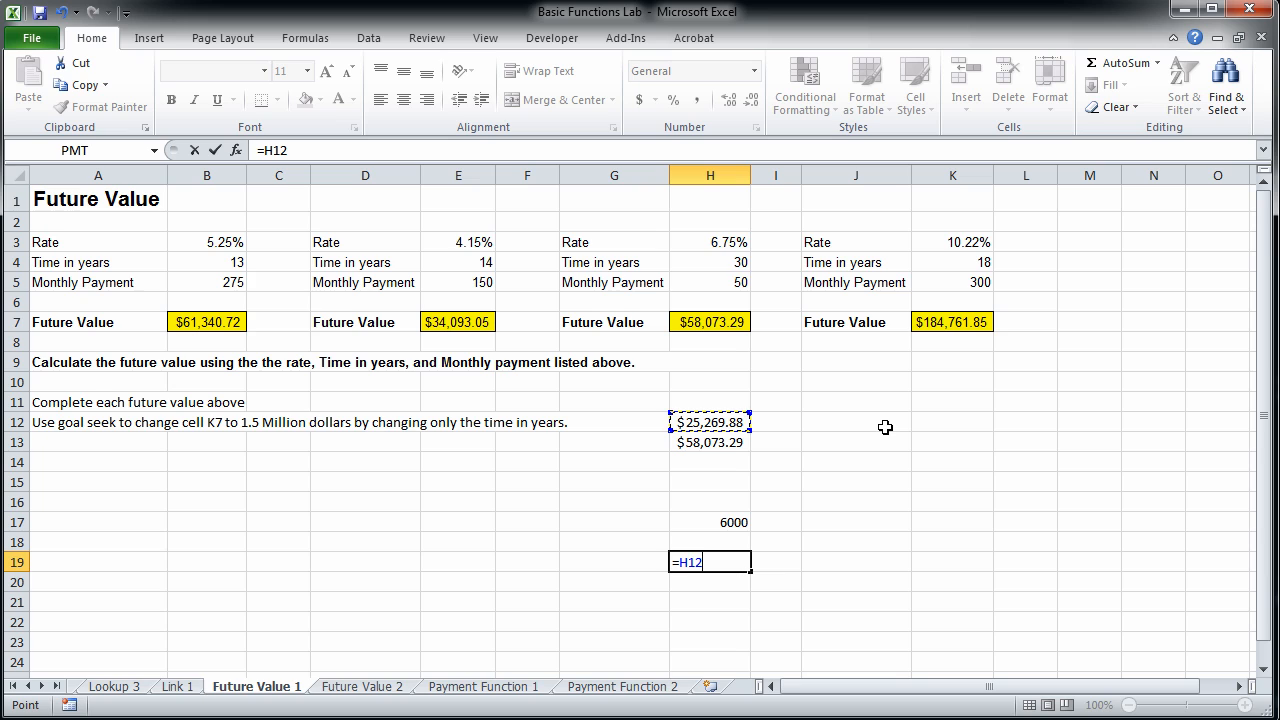
{"action": "type", "text": "+"}
{"action": "left_click", "coordinate": [720, 525]}
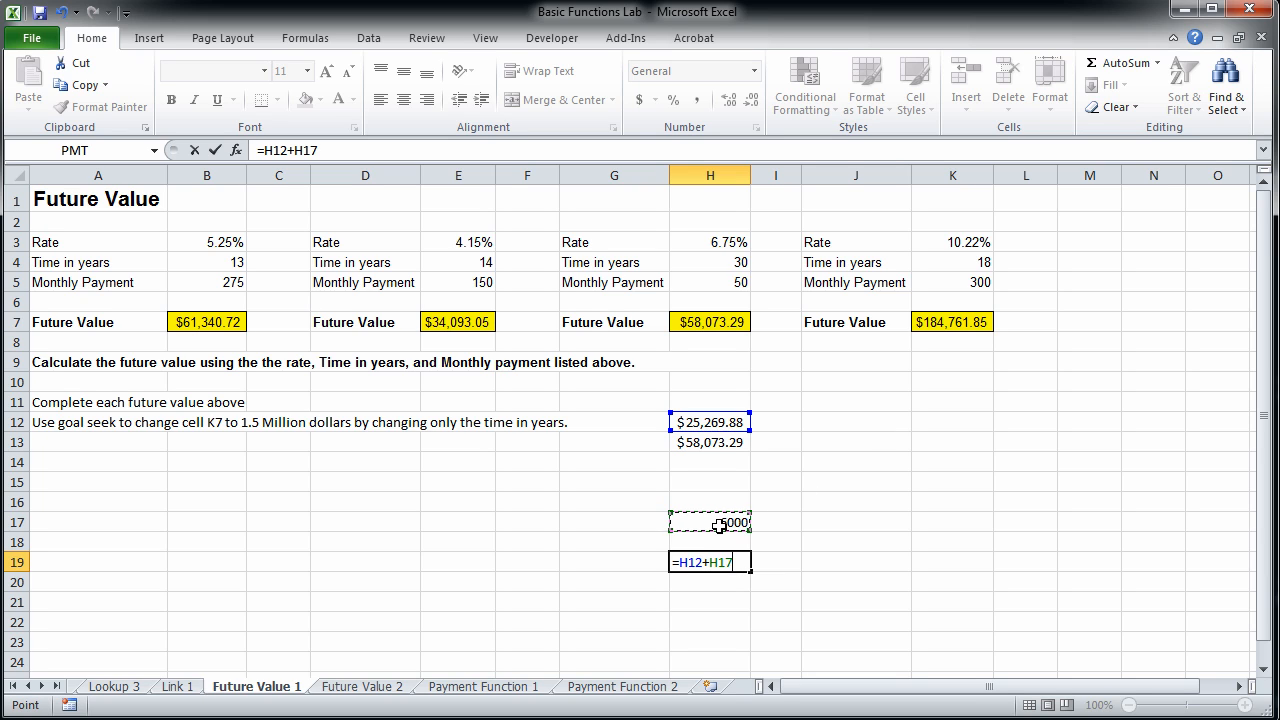
{"action": "key", "text": "Return"}
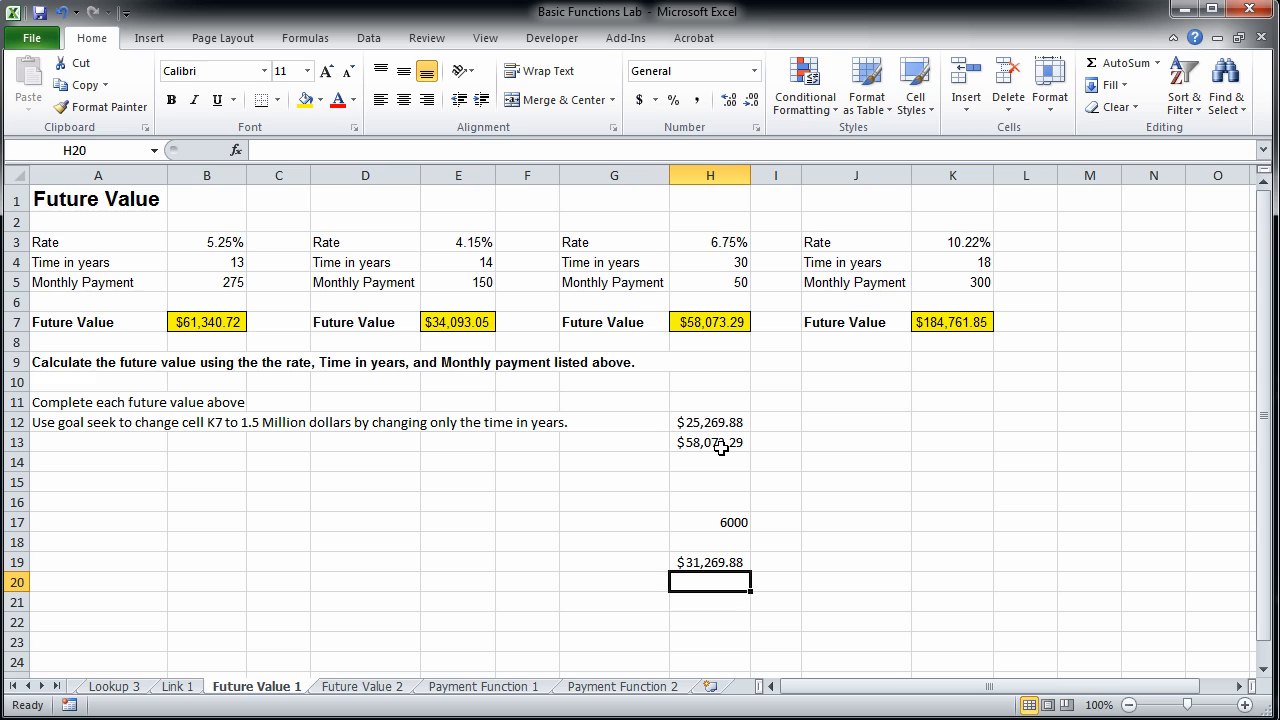
Clear the payments calculation in H17 and the sum in H19.
{"action": "left_click", "coordinate": [726, 264]}
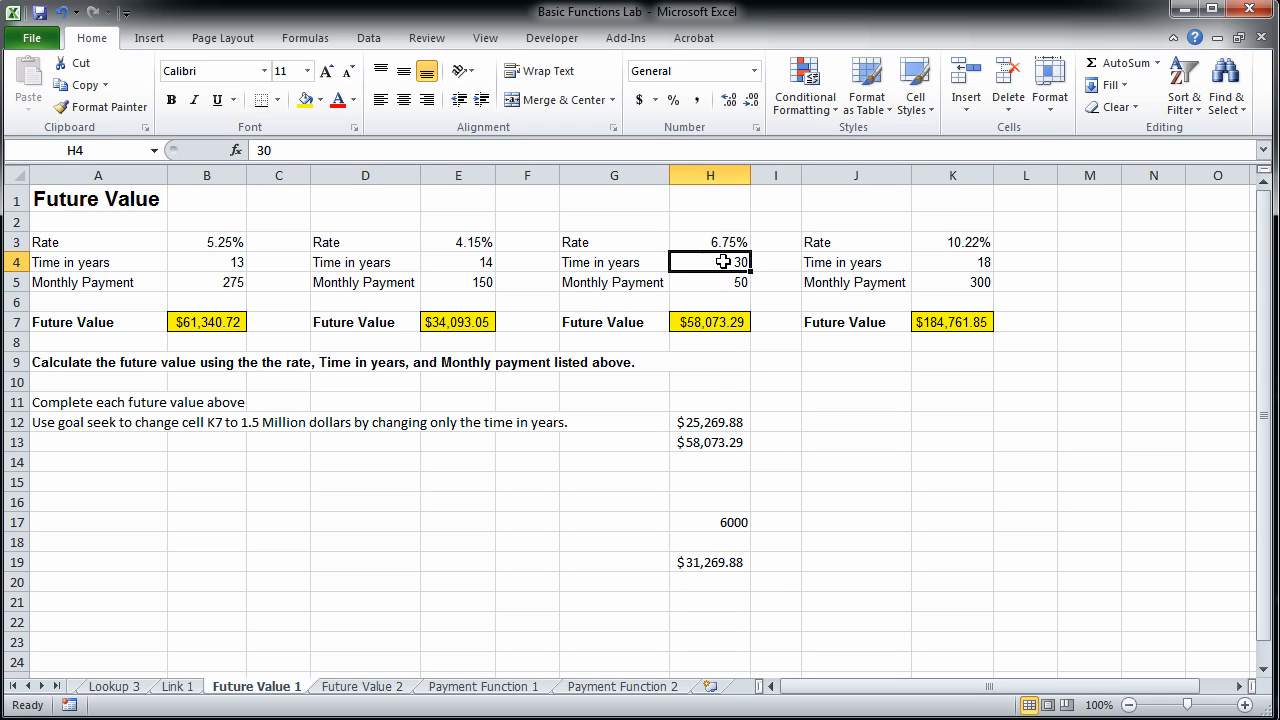
{"action": "left_click", "coordinate": [723, 520]}
{"action": "key", "text": "Delete"}
{"action": "key", "text": "Down"}
{"action": "key", "text": "Down"}
{"action": "key", "text": "Delete"}
{"action": "key", "text": "Down"}
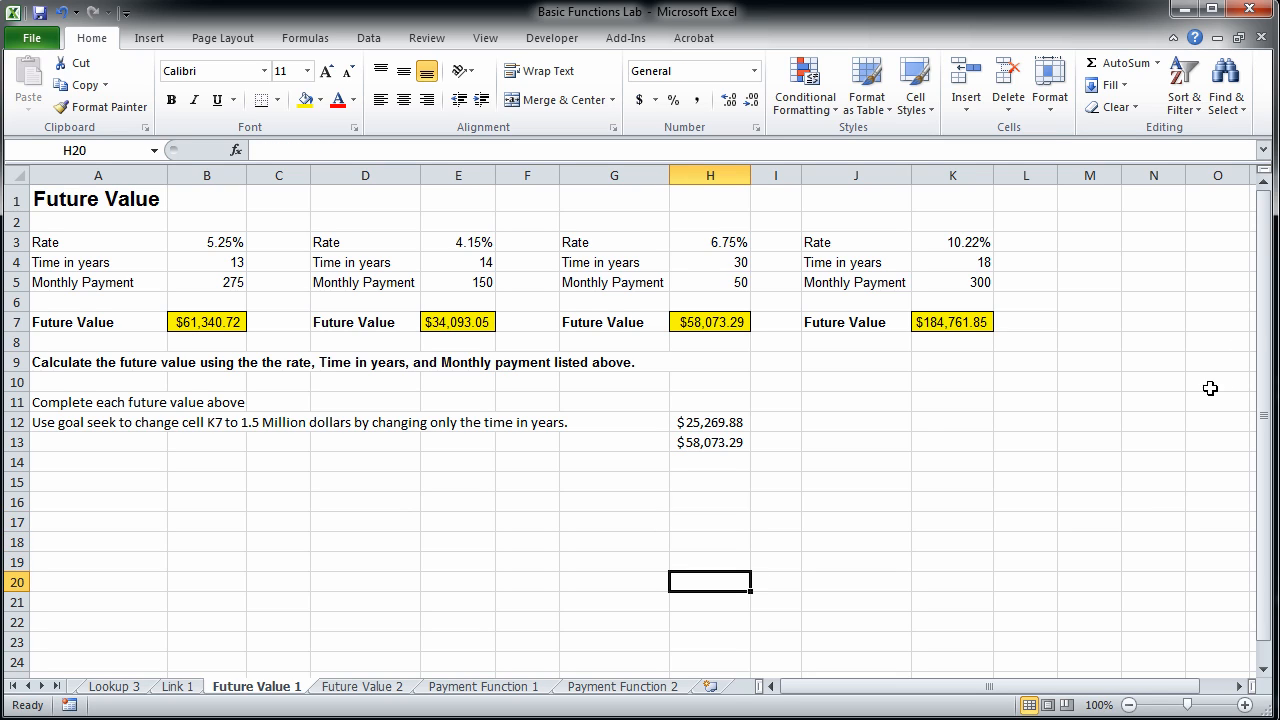
Set the time in years in H4 to 40.
{"action": "left_click", "coordinate": [742, 264]}
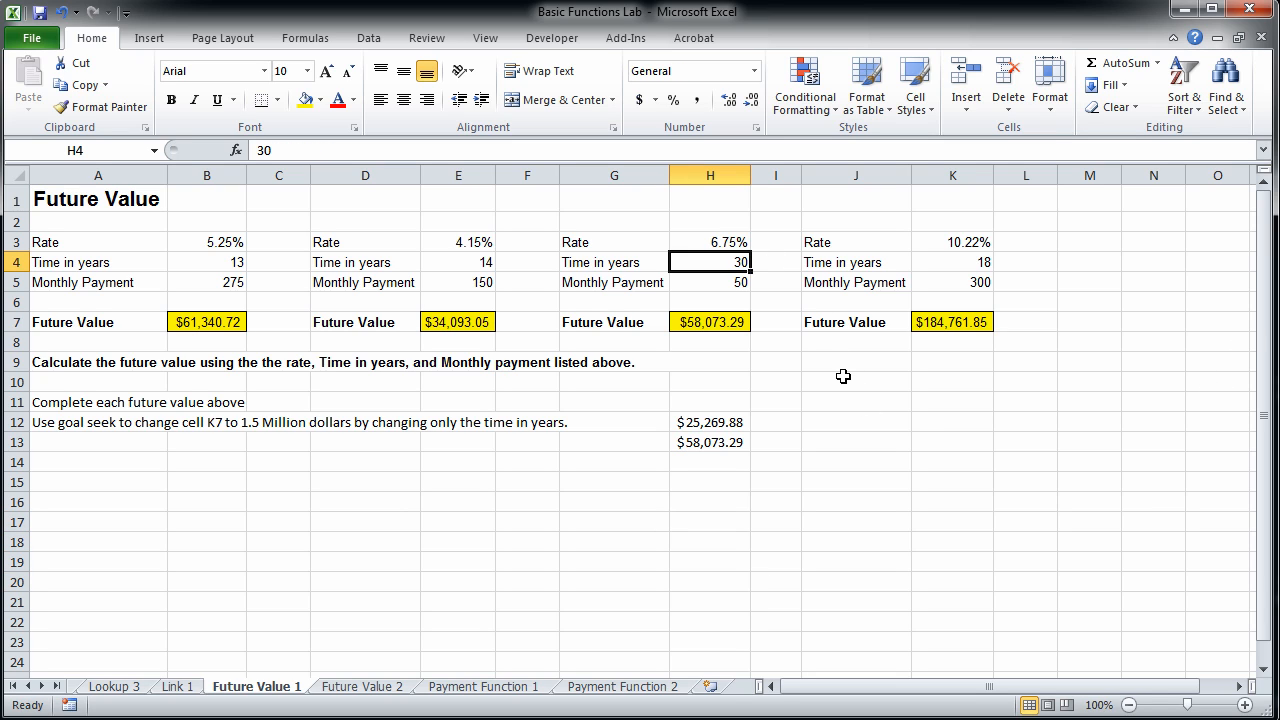
{"action": "type", "text": "40"}
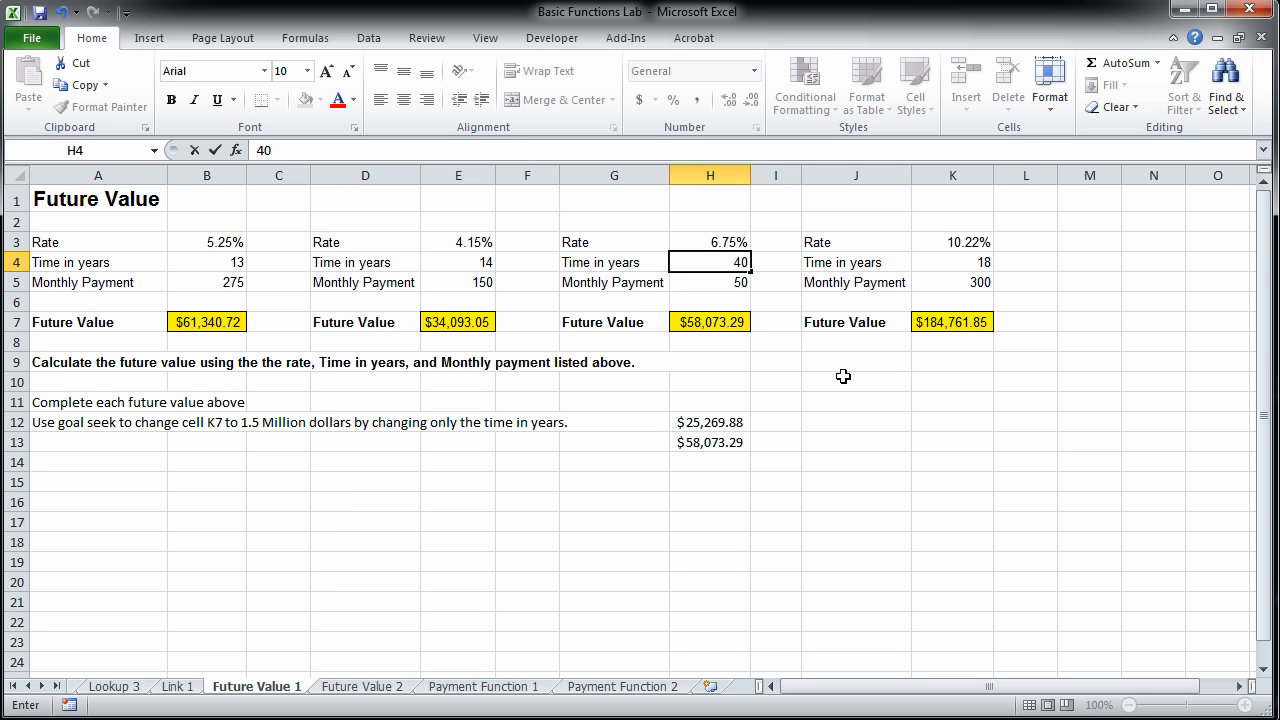
{"action": "key", "text": "Return"}
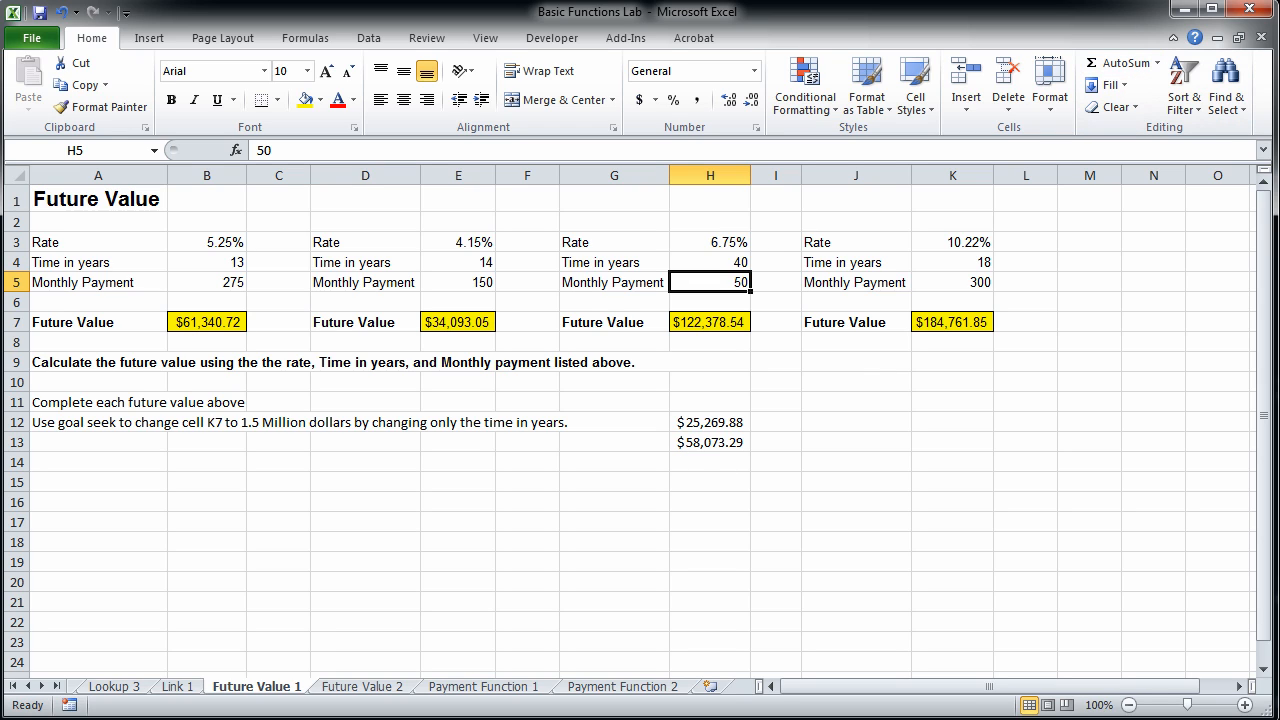
Clear the pasted comparison values in H12 and H13.
{"action": "left_click", "coordinate": [692, 425]}
{"action": "key", "text": "Delete"}
{"action": "key", "text": "Down"}
{"action": "key", "text": "Delete"}
{"action": "key", "text": "Down"}
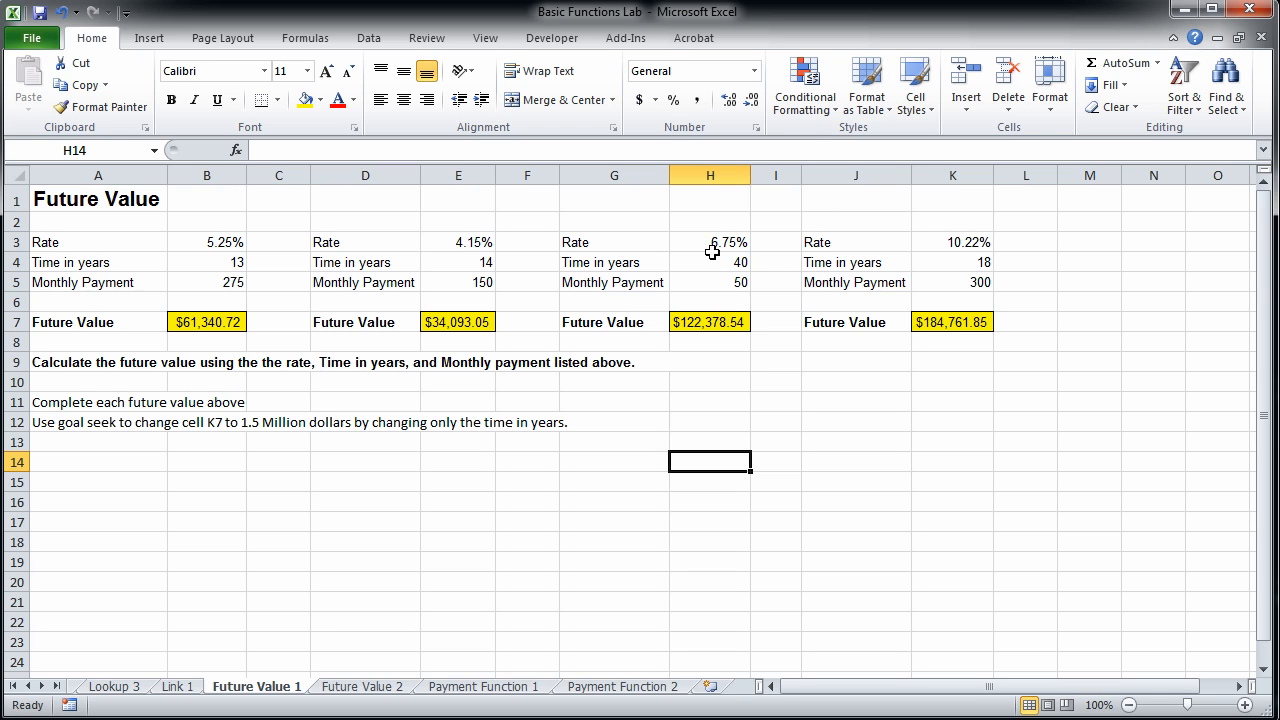
{"action": "left_click", "coordinate": [693, 282]}
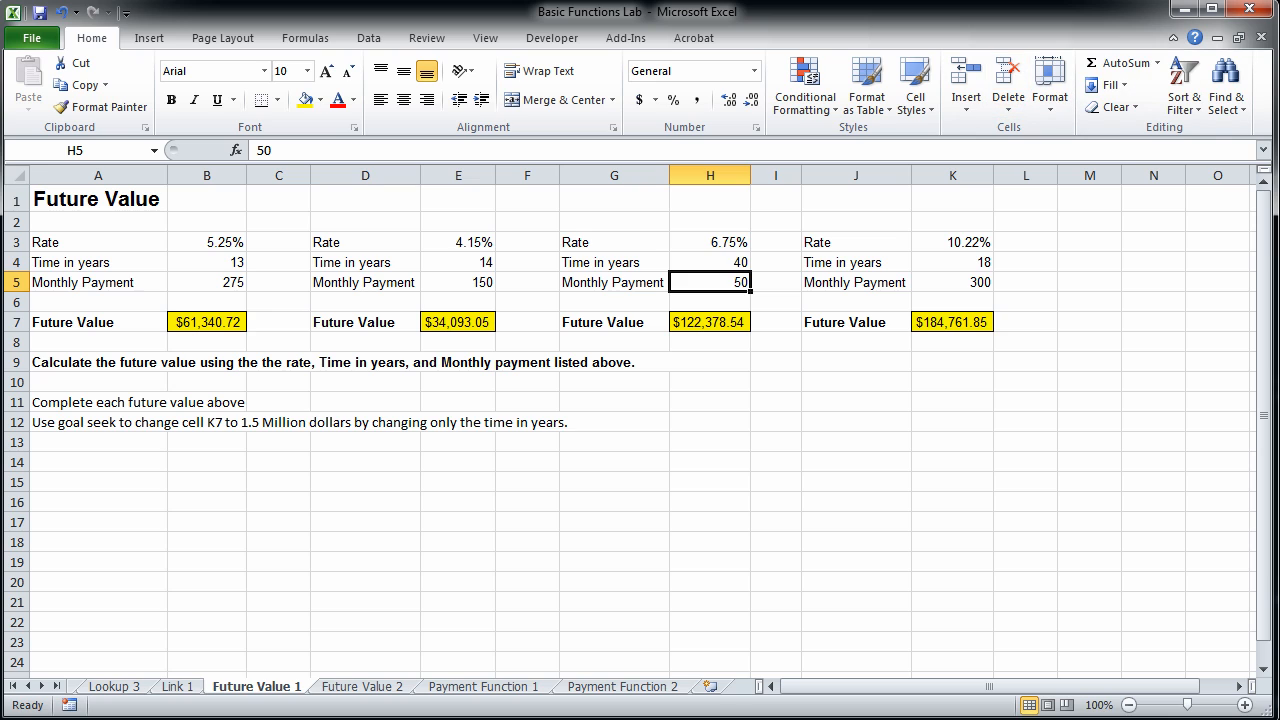
Open the Payment Function 2 sheet and examine the payment frequency labels in row 8.
{"action": "left_click", "coordinate": [455, 690]}
{"action": "left_click", "coordinate": [622, 688]}
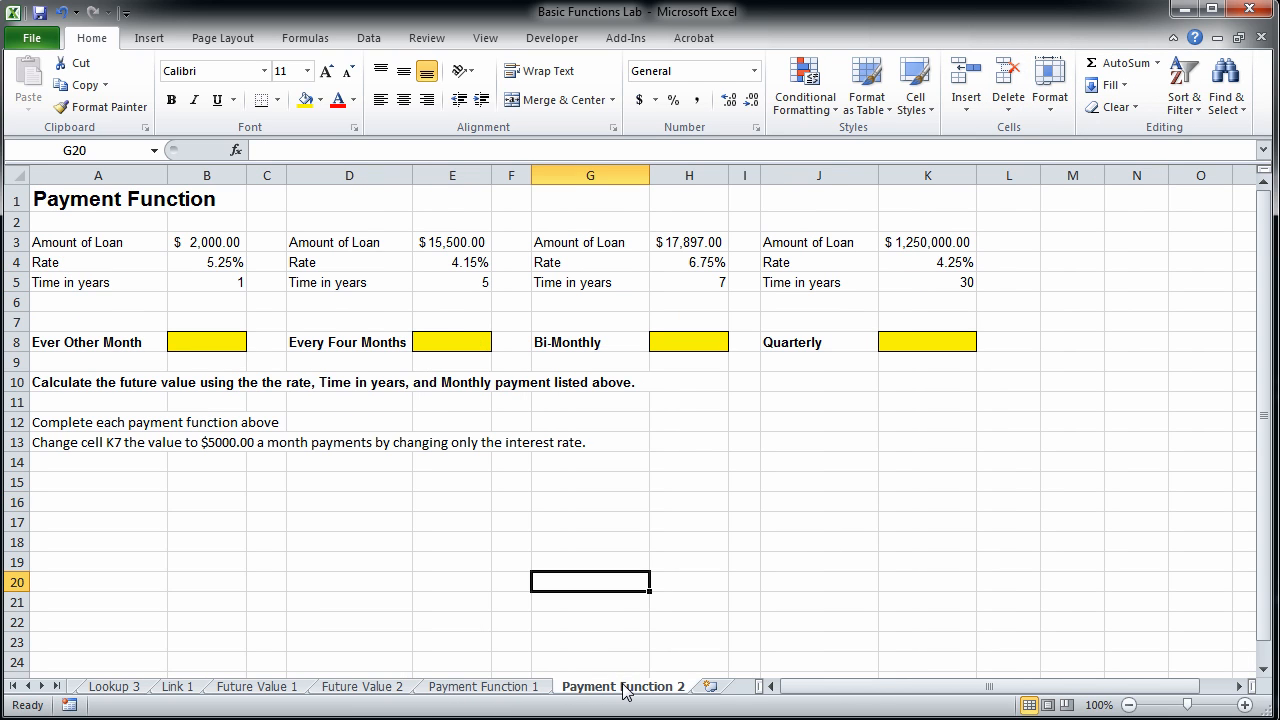
{"action": "left_click", "coordinate": [68, 343]}
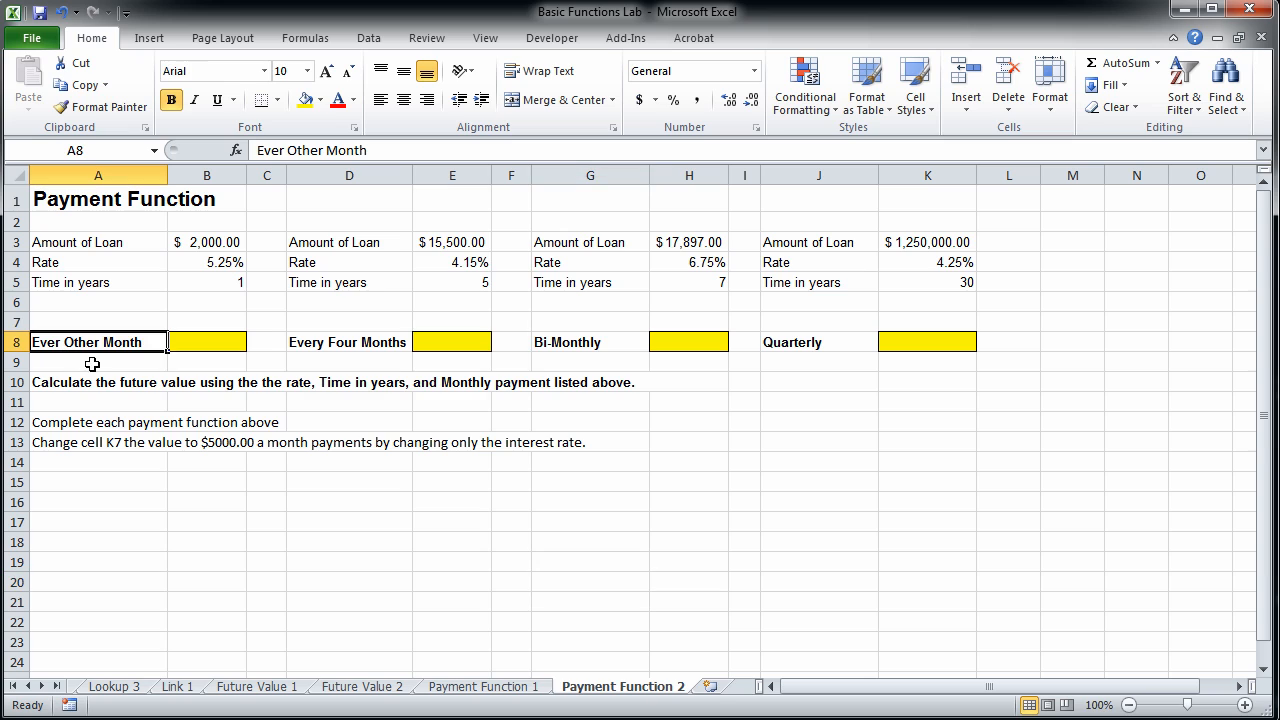
{"action": "left_click", "coordinate": [361, 344]}
{"action": "left_click", "coordinate": [574, 341]}
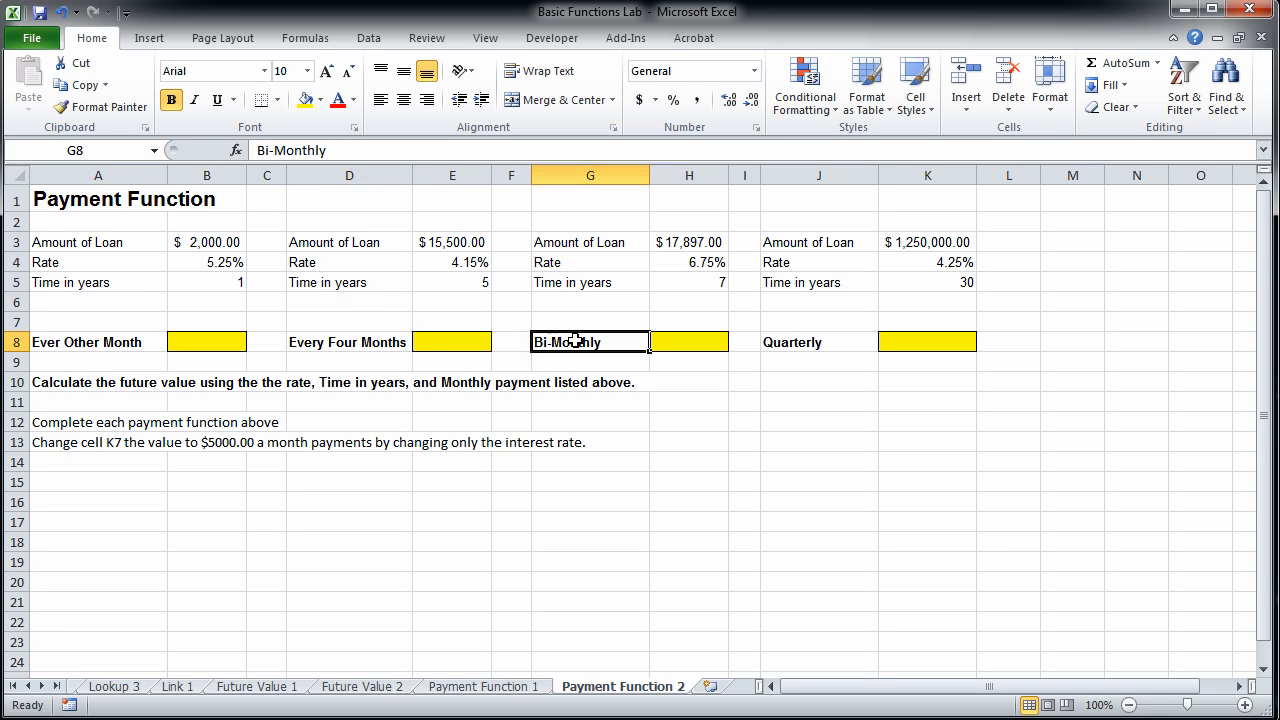